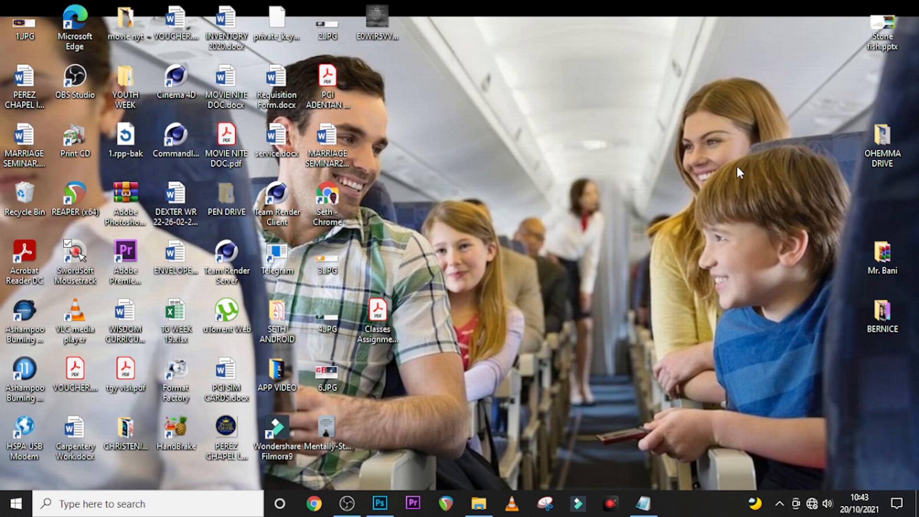
# - Create a white 1500 × 1500 px, 72 ppi document named CHURCH FLYER
pyautogui.click(380, 503)
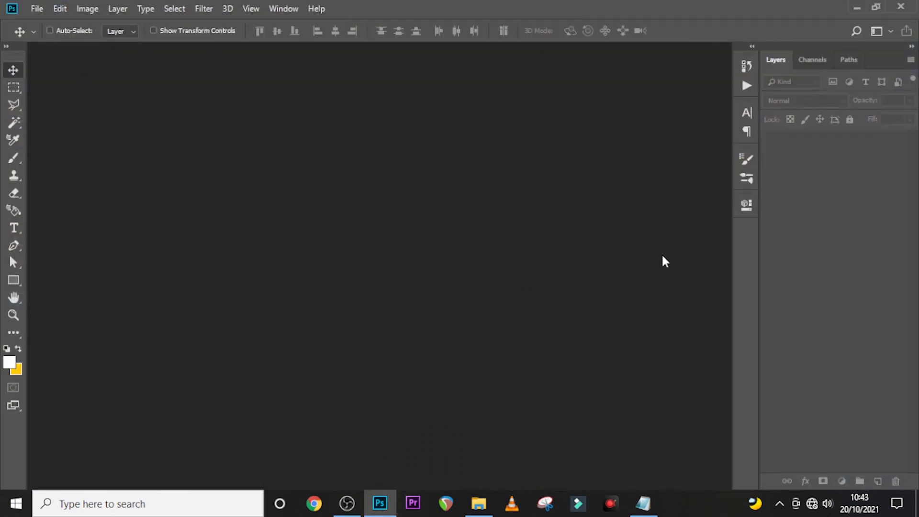
pyautogui.hotkey('ctrl', 'n')
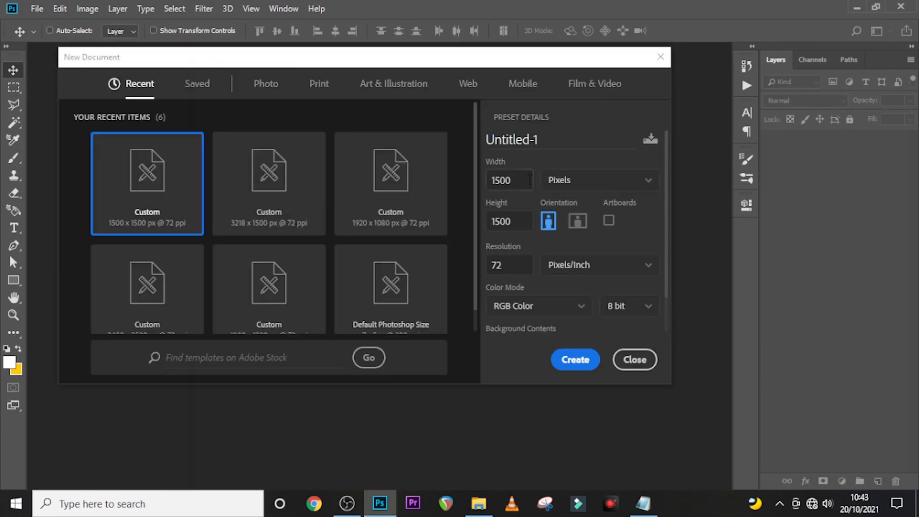
pyautogui.click(501, 220)
pyautogui.click(496, 265)
pyautogui.click(543, 140)
pyautogui.press('capslock')
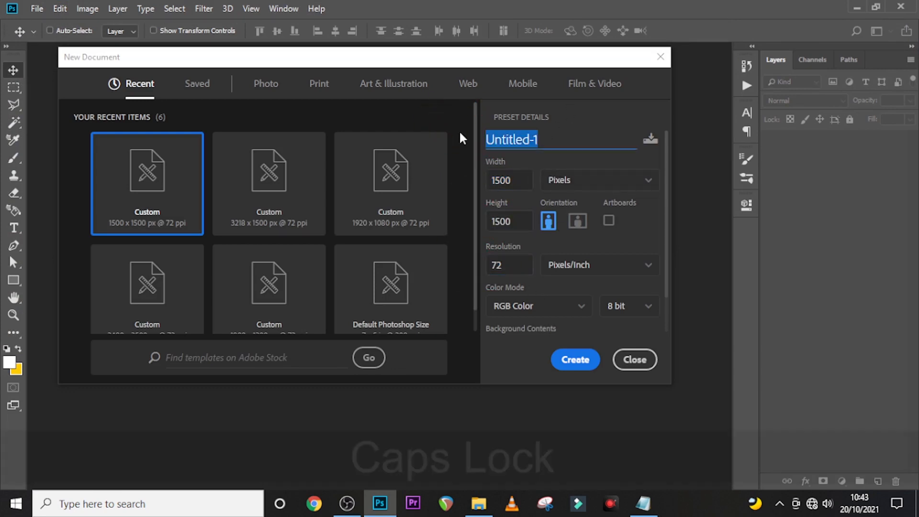
pyautogui.write('CHURCH FLYER')
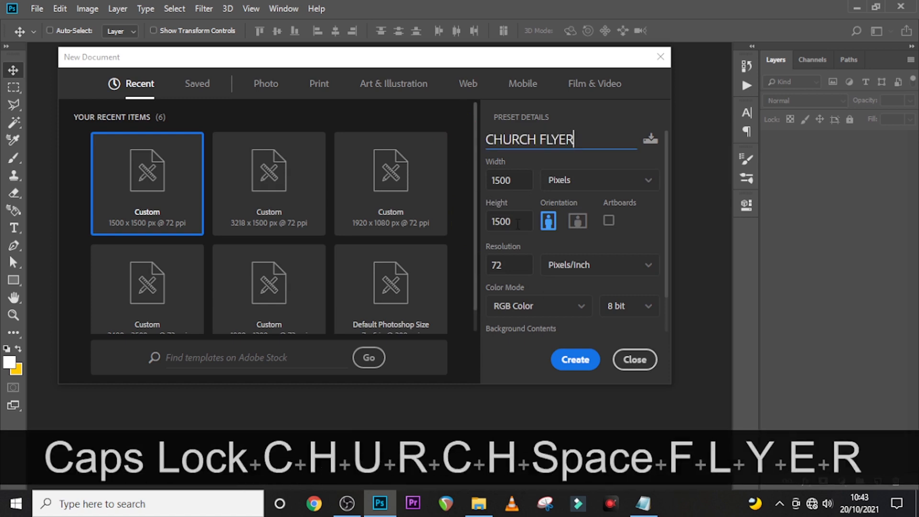
pyautogui.scroll(-2, 539, 243)
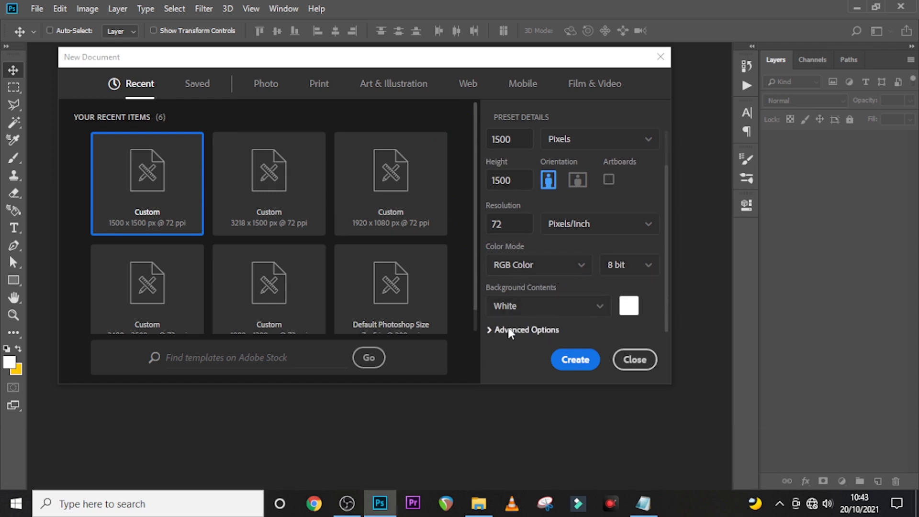
pyautogui.click(576, 360)
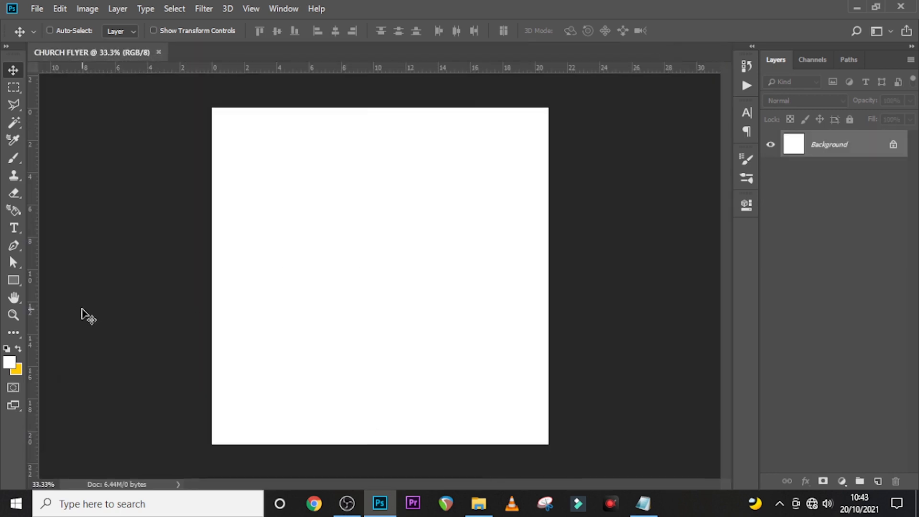
# - Show rulers and place guides at the canvas's left, right, centre, top, middle and bottom
pyautogui.hotkey('ctrl', 'r')
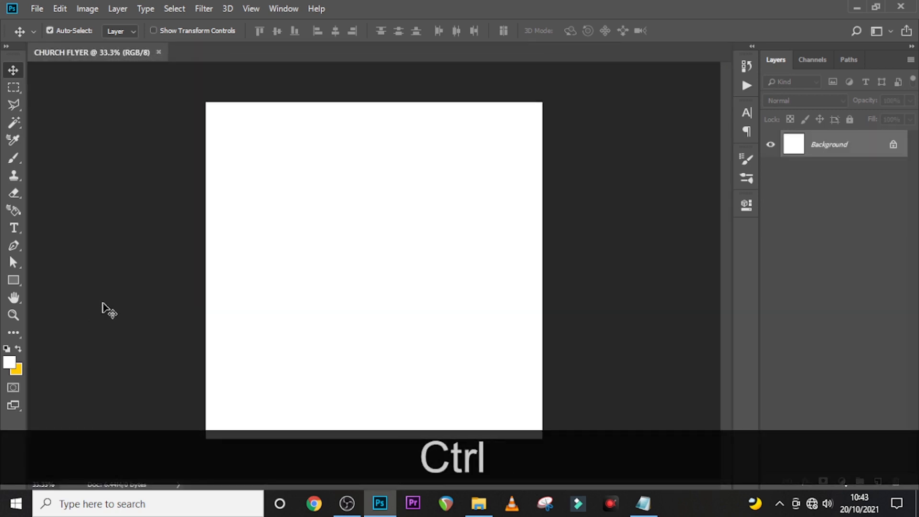
pyautogui.hotkey('ctrl', 'r')
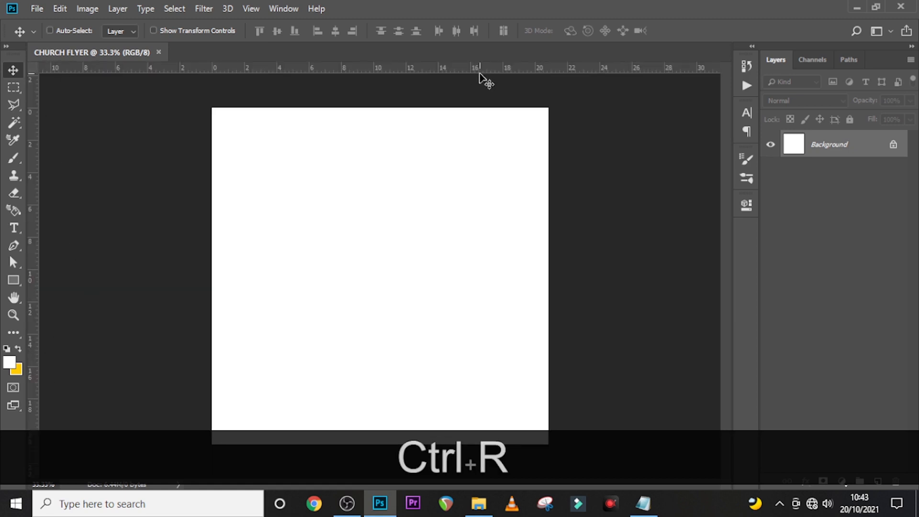
pyautogui.moveTo(34, 330); pyautogui.dragTo(211, 336)
pyautogui.moveTo(32, 362); pyautogui.dragTo(549, 363)
pyautogui.moveTo(33, 346); pyautogui.dragTo(380, 344)
pyautogui.moveTo(364, 67); pyautogui.dragTo(364, 107)
pyautogui.moveTo(361, 67); pyautogui.dragTo(357, 275)
pyautogui.moveTo(359, 67); pyautogui.dragTo(361, 444)
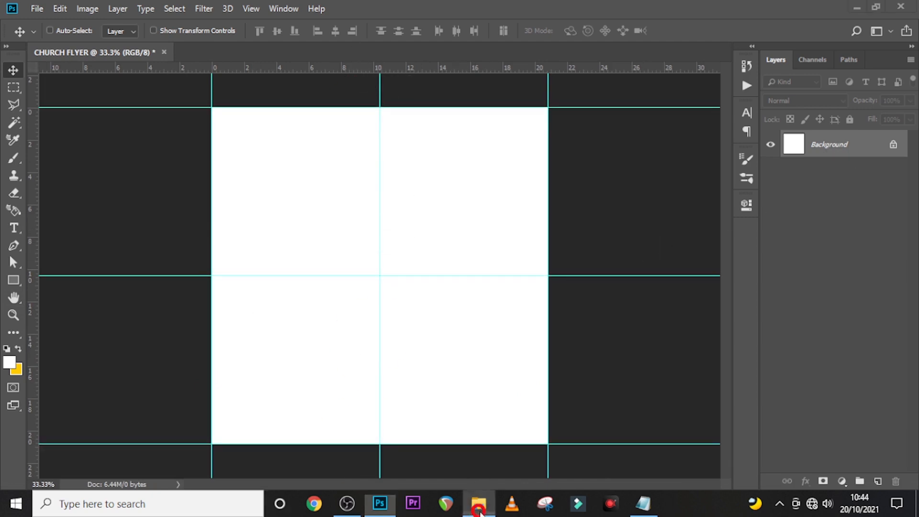
# - Drag the snowy mountain image from the folder into the flyer
pyautogui.click(479, 503)
pyautogui.click(236, 185)
pyautogui.moveTo(237, 185); pyautogui.dragTo(400, 330)
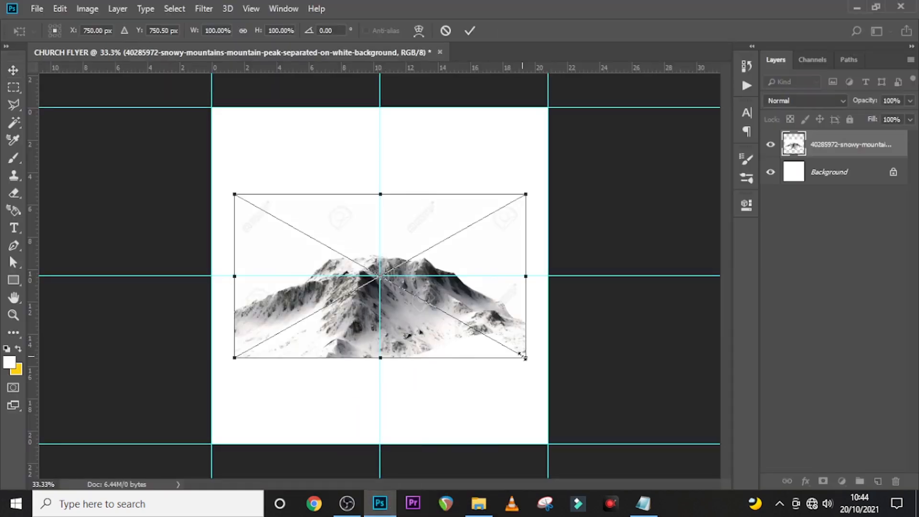
# - Enlarge the mountain to the canvas width, position it in the lower half, and commit
pyautogui.moveTo(522, 355); pyautogui.dragTo(558, 425)
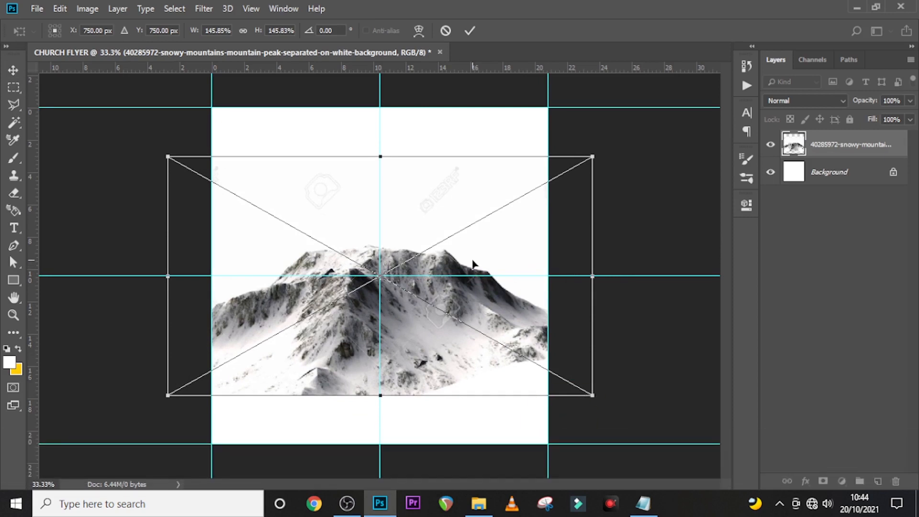
pyautogui.moveTo(473, 264); pyautogui.dragTo(471, 313)
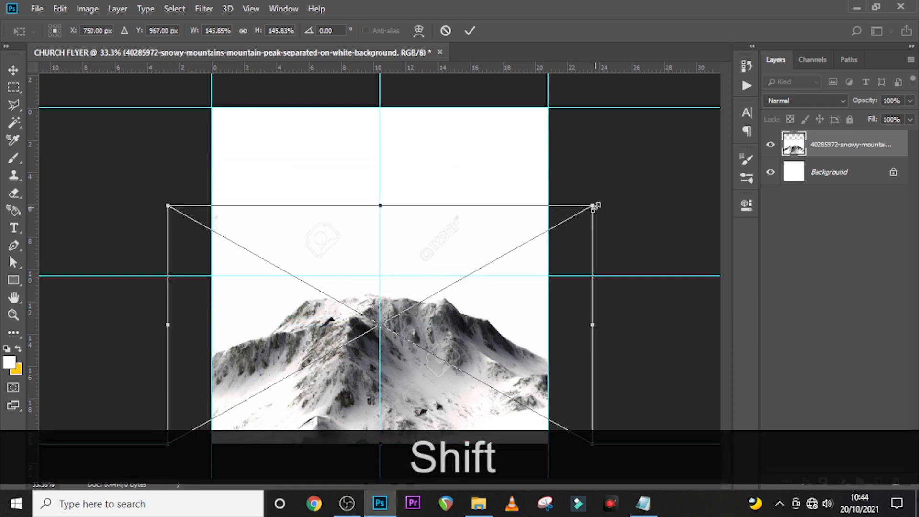
pyautogui.moveTo(595, 206); pyautogui.dragTo(618, 192)
pyautogui.moveTo(459, 322); pyautogui.dragTo(463, 304)
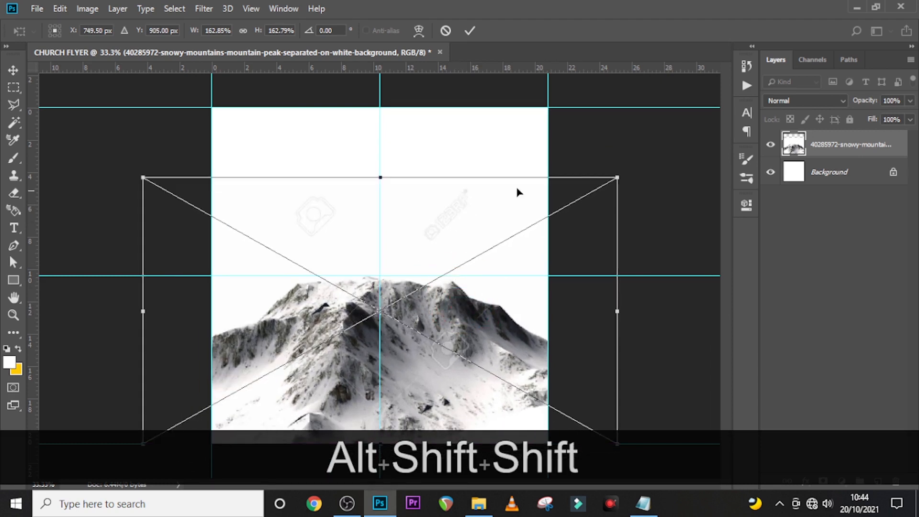
pyautogui.press('Return')
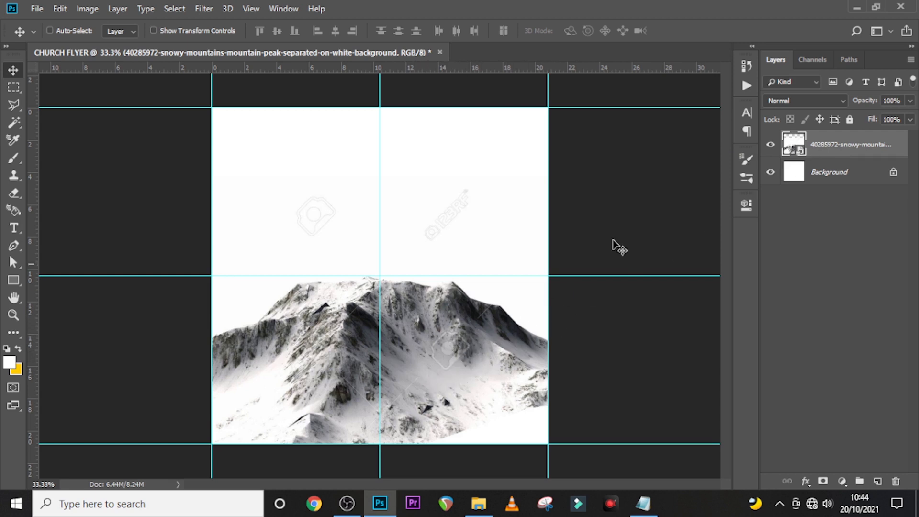
# - Rasterize the mountain layer and switch to a smaller Clone Stamp brush
pyautogui.rightClick(837, 153)
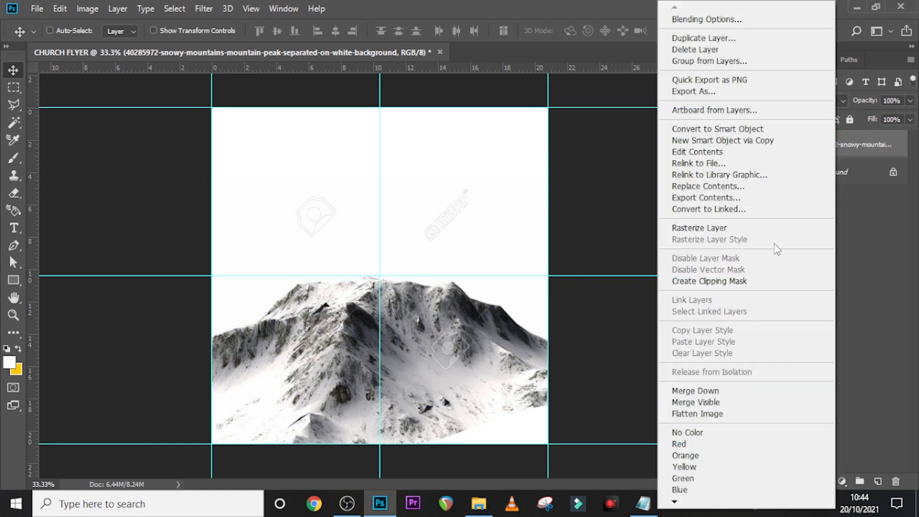
pyautogui.click(703, 232)
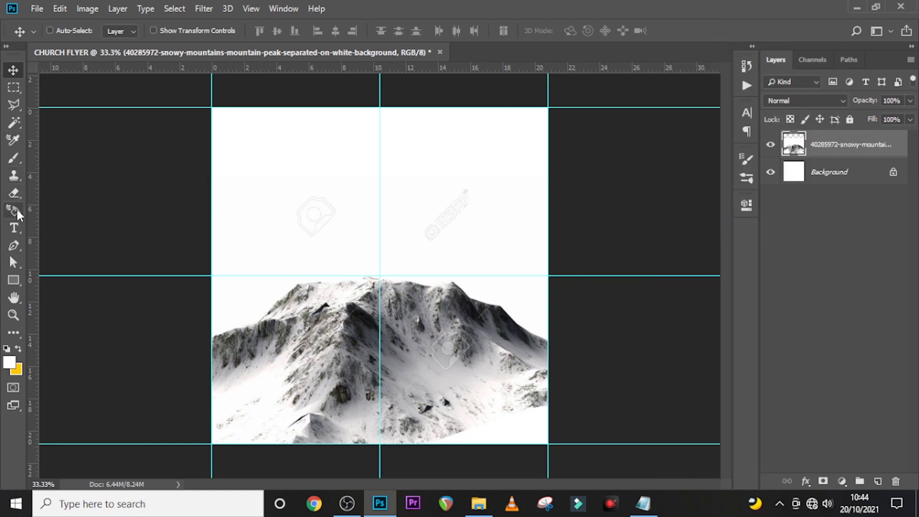
pyautogui.click(13, 178)
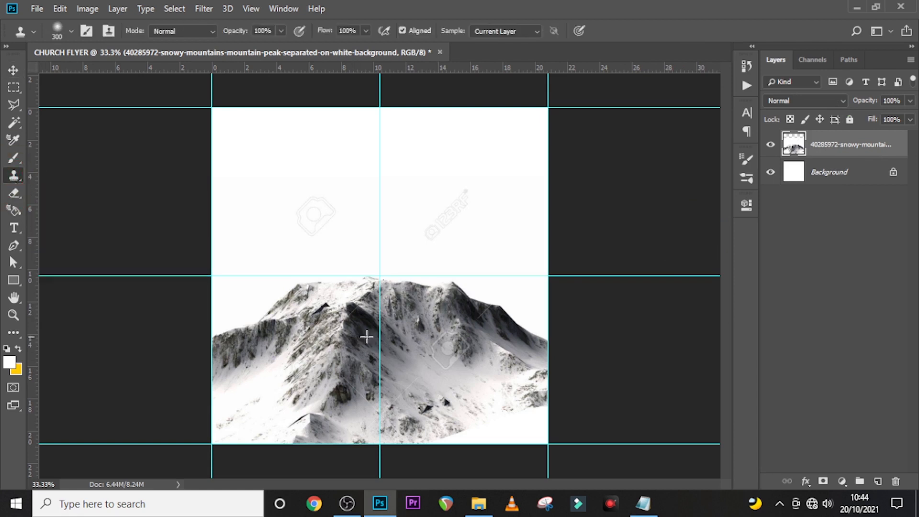
pyautogui.press('capslock')
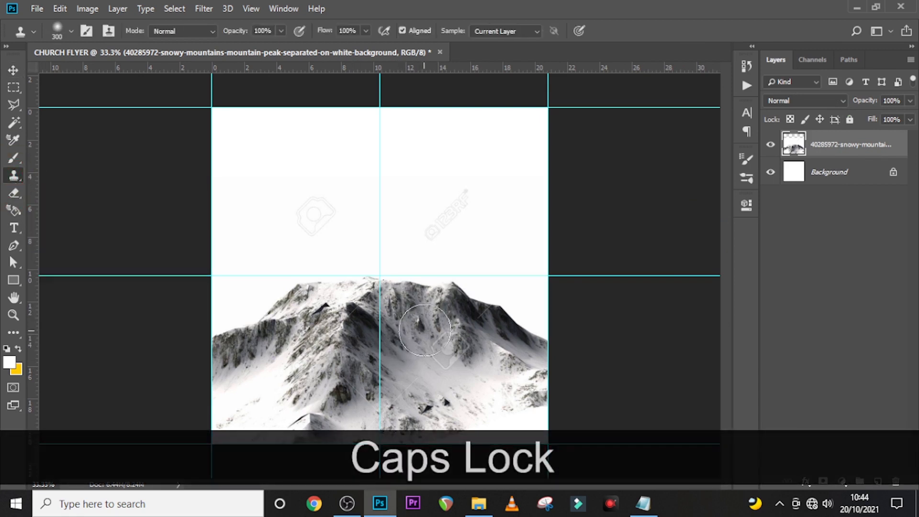
pyautogui.press('[')
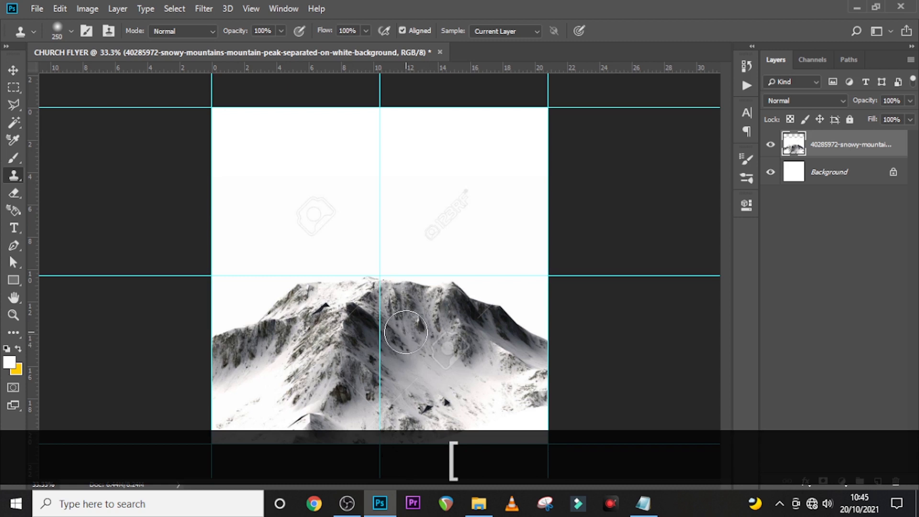
# - Sample clean snow and stamp out the watermark on the mountain slope
pyautogui.press('alt')
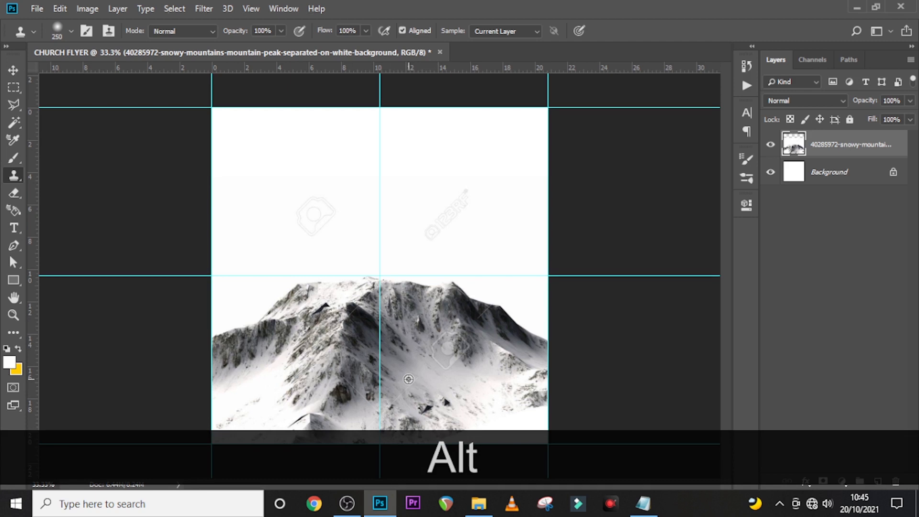
pyautogui.keyDown('alt'); pyautogui.click(408, 379); pyautogui.keyUp('alt')
pyautogui.click(446, 345)
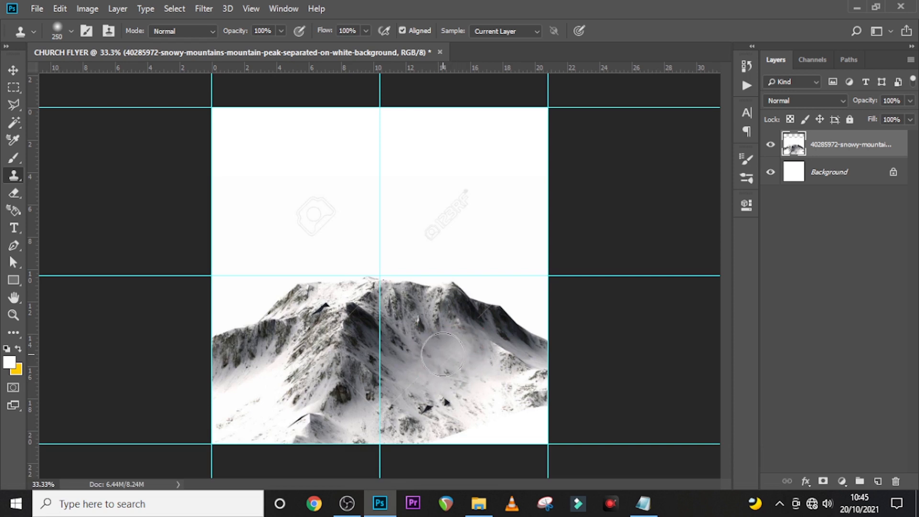
pyautogui.click(440, 354)
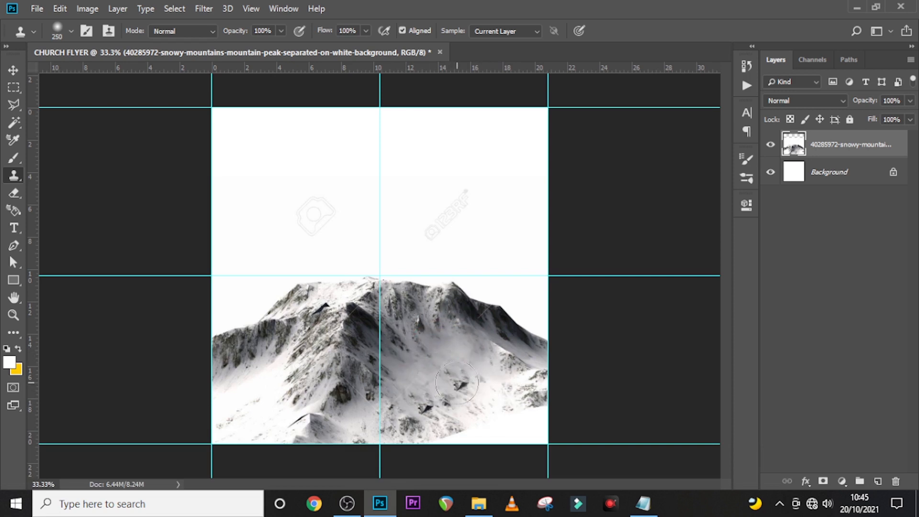
pyautogui.click(457, 382)
pyautogui.press('v')
pyautogui.click(820, 145)
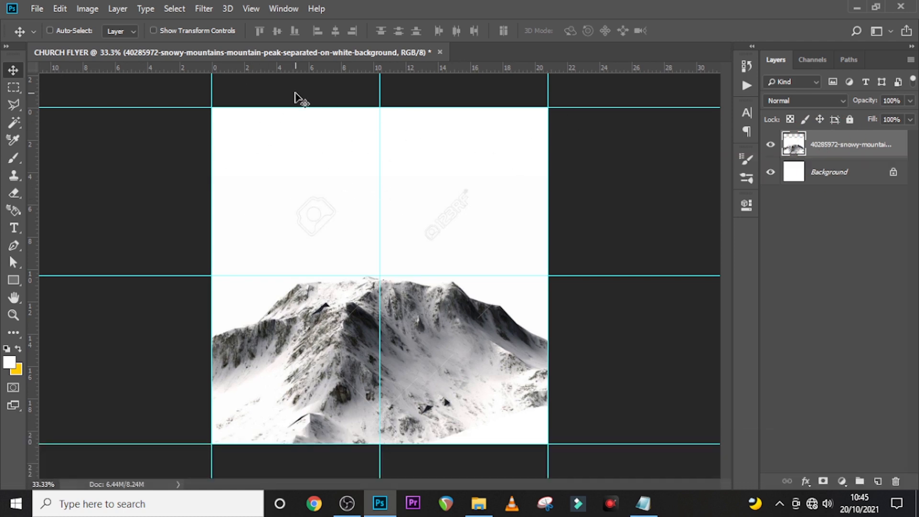
# - Place the cloudy sky image and rotate it 90° counter clockwise
pyautogui.click(478, 503)
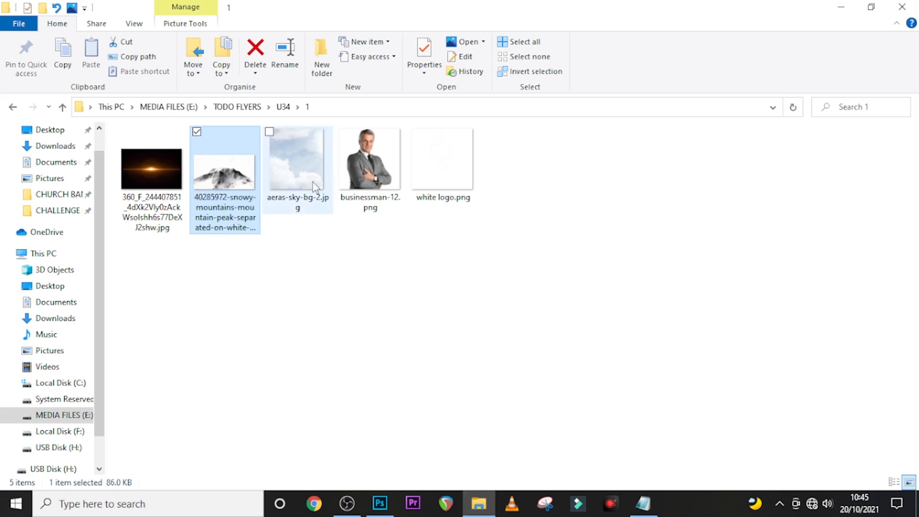
pyautogui.moveTo(312, 181); pyautogui.dragTo(402, 352)
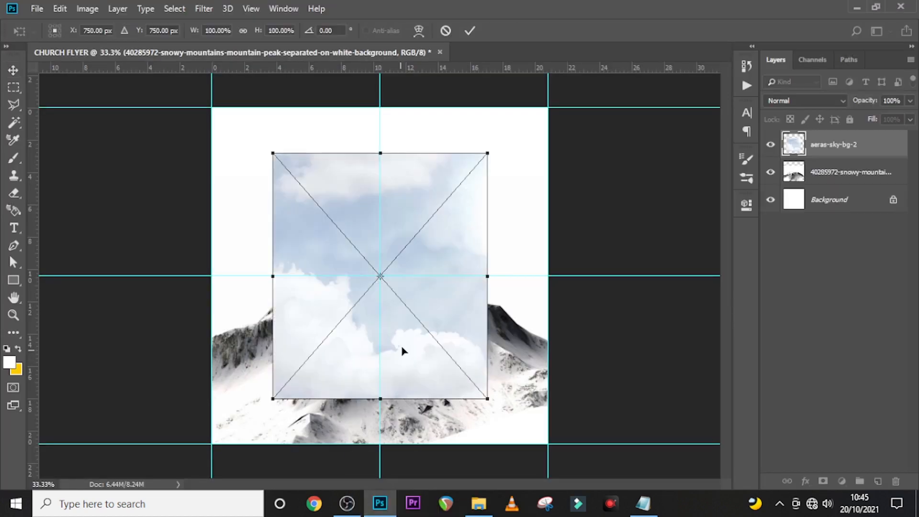
pyautogui.rightClick(437, 260)
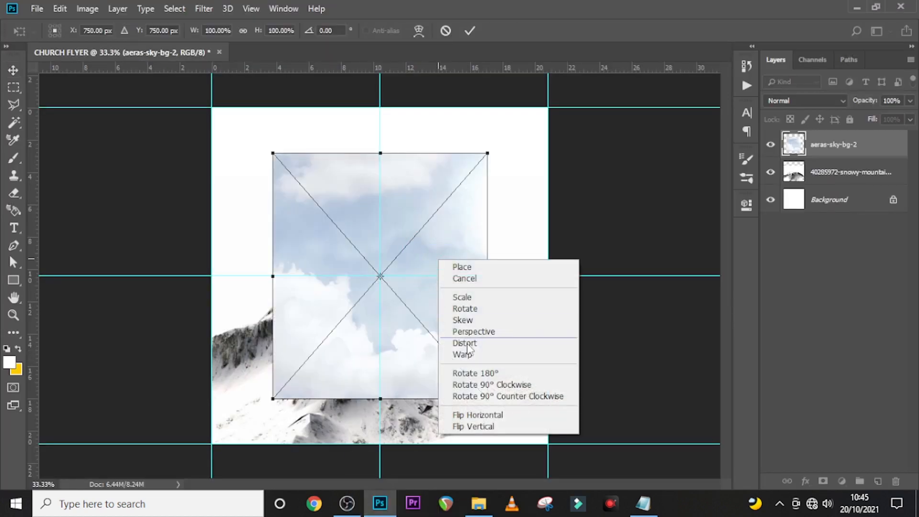
pyautogui.click(474, 397)
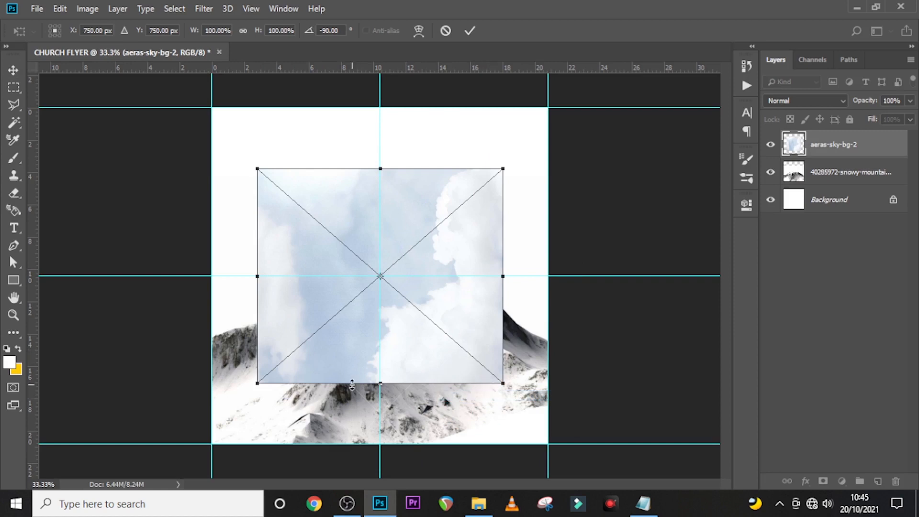
# - Stretch the sky across the canvas width at the top and commit the transform
pyautogui.moveTo(380, 385); pyautogui.dragTo(380, 324)
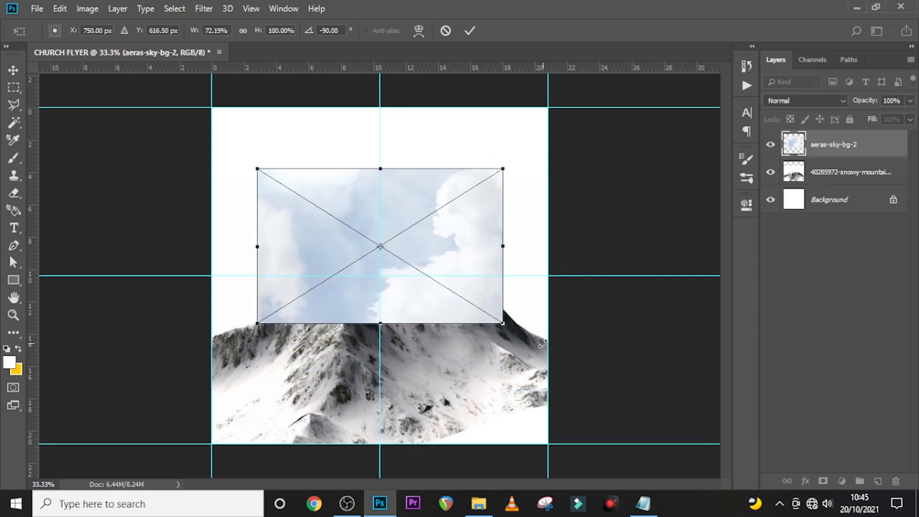
pyautogui.moveTo(503, 324); pyautogui.dragTo(555, 342)
pyautogui.moveTo(404, 324); pyautogui.dragTo(407, 286)
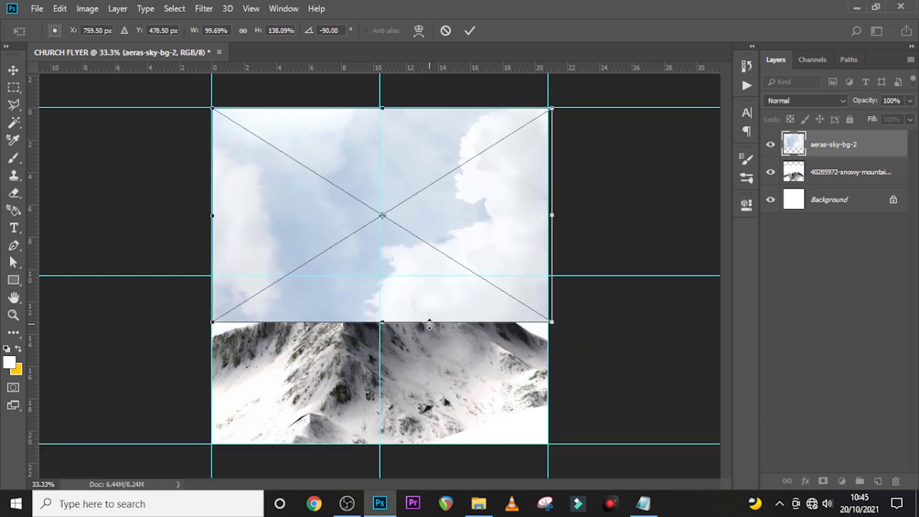
pyautogui.press('Return')
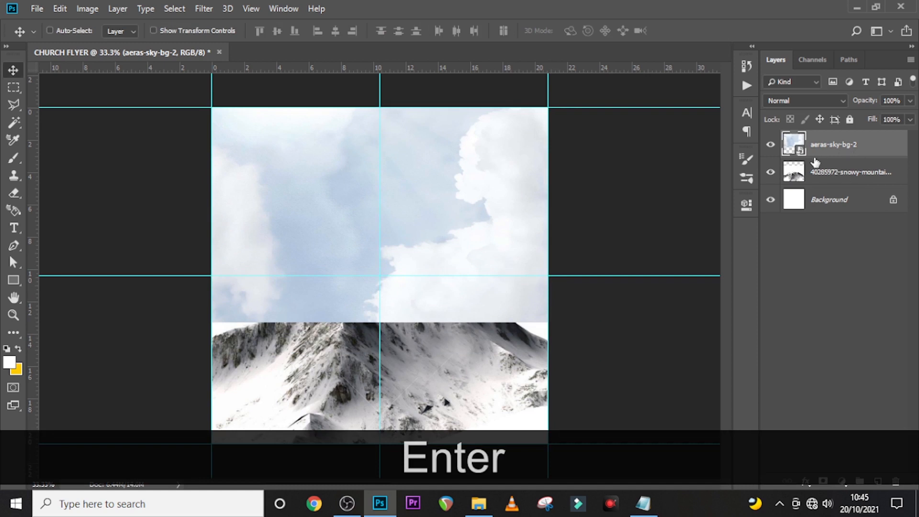
# - Add a mask to the sky layer and set a soft 400 px brush
pyautogui.click(823, 480)
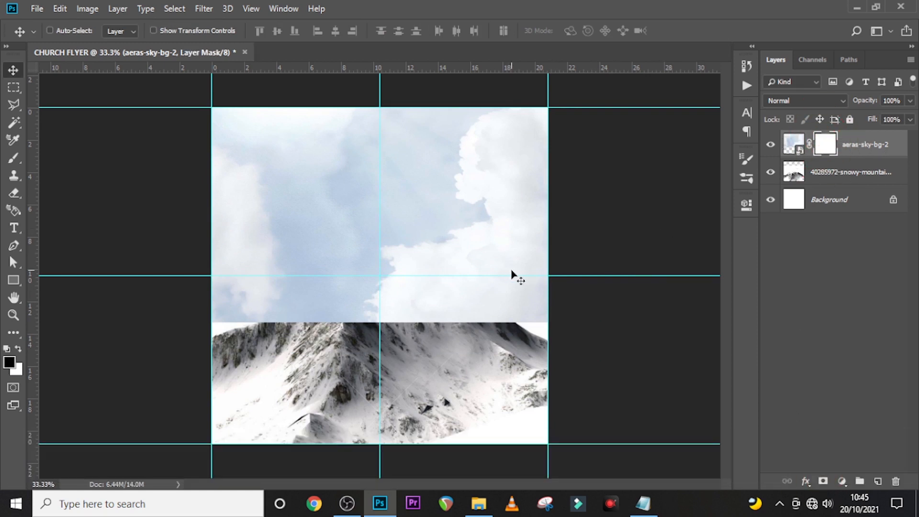
pyautogui.press('b')
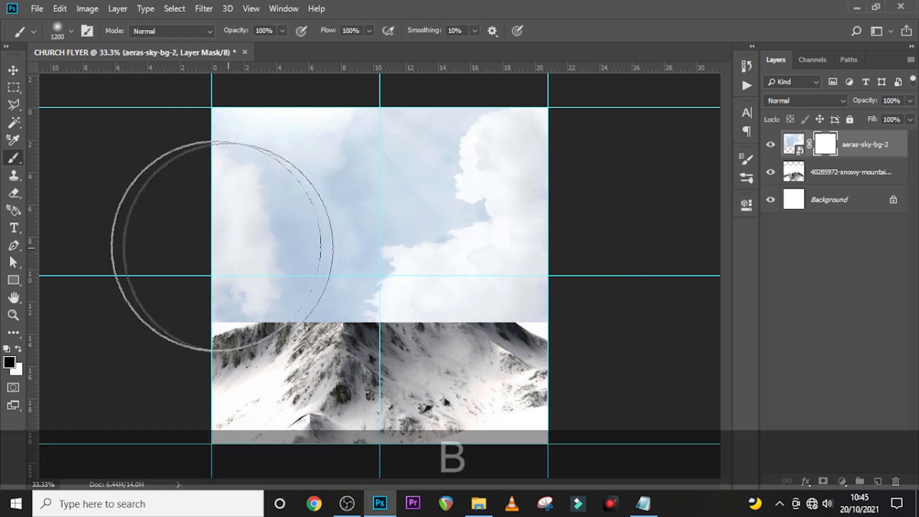
pyautogui.click(70, 31)
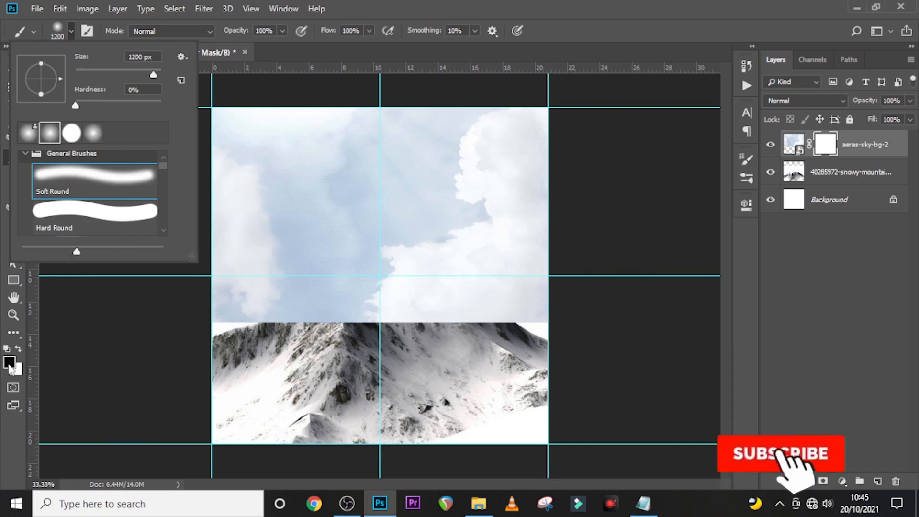
pyautogui.press('[')
pyautogui.press('[')
pyautogui.press('[')
pyautogui.press('[')
pyautogui.press('[')
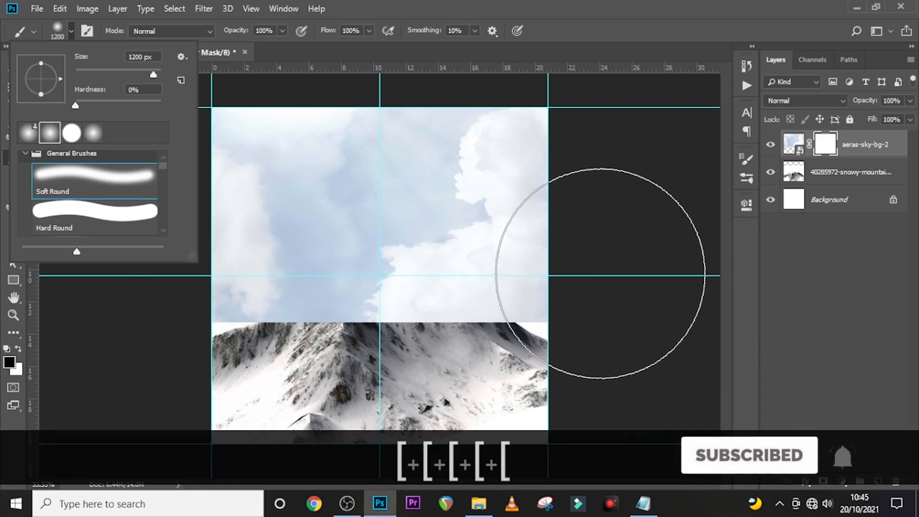
pyautogui.click(392, 7)
pyautogui.press('[')
pyautogui.press('[')
pyautogui.press('[')
pyautogui.press('[')
pyautogui.press('[')
pyautogui.press('[')
pyautogui.press('[')
pyautogui.press('[')
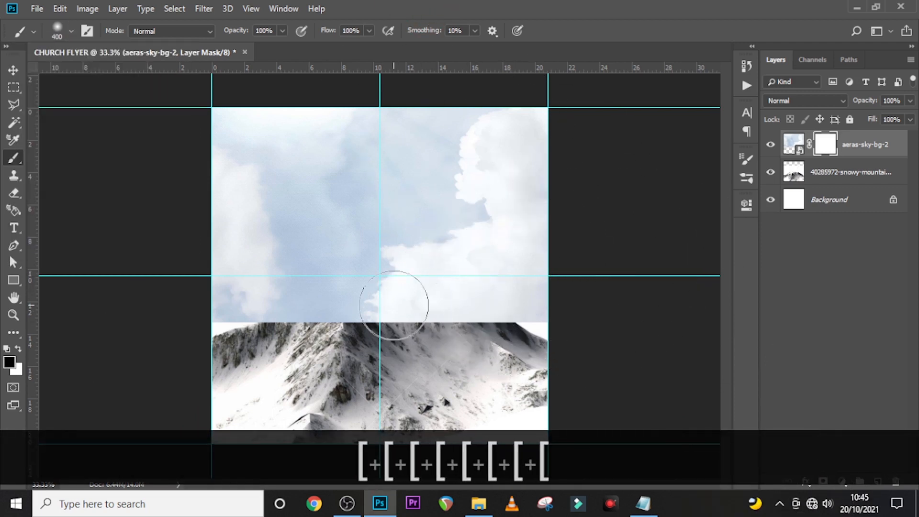
pyautogui.press('capslock')
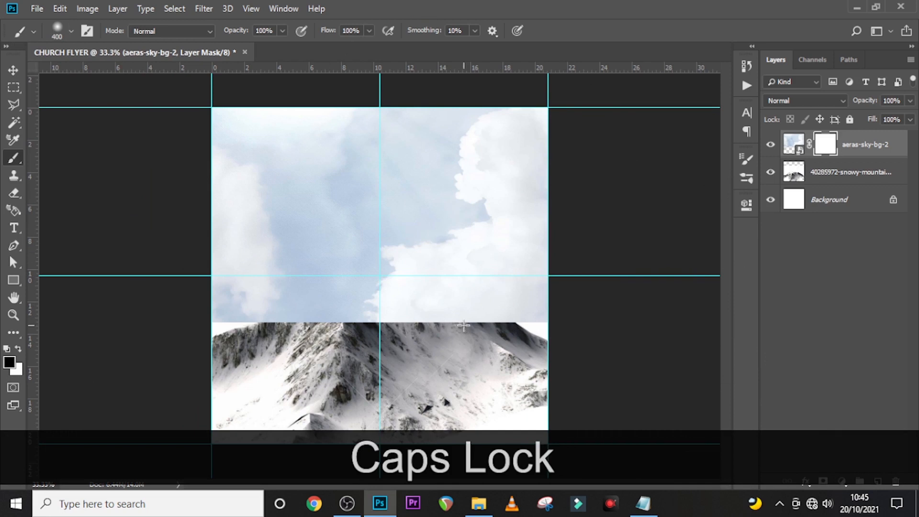
pyautogui.press('capslock')
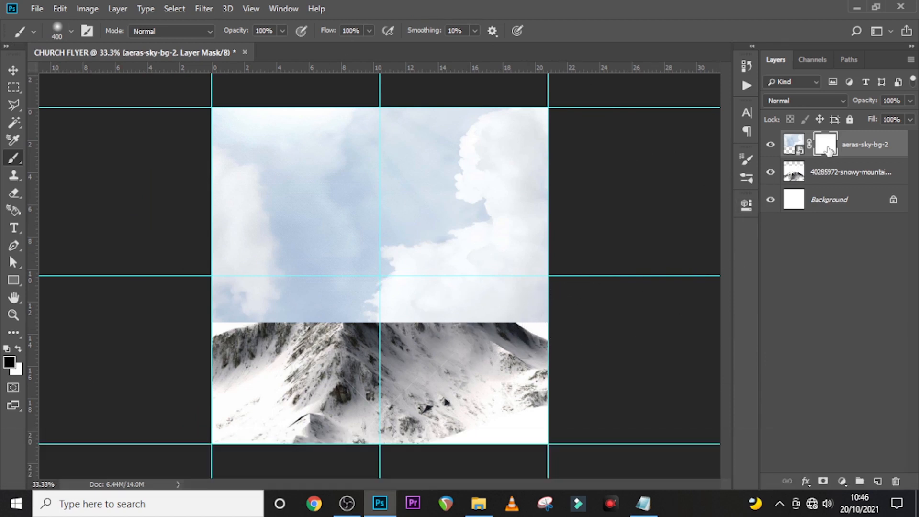
# - Paint the sky mask to reveal the snowy peaks and lower-left slope
pyautogui.click(828, 144)
pyautogui.moveTo(523, 322)
pyautogui.mouseDown()
pyautogui.moveTo(151, 325)
pyautogui.moveTo(530, 325)
pyautogui.moveTo(587, 334)
pyautogui.moveTo(381, 326)
pyautogui.moveTo(376, 295)
pyautogui.moveTo(346, 322)
pyautogui.moveTo(329, 298)
pyautogui.moveTo(346, 309)
pyautogui.mouseUp()
pyautogui.moveTo(346, 271)
pyautogui.mouseDown()
pyautogui.moveTo(297, 328)
pyautogui.moveTo(307, 338)
pyautogui.moveTo(455, 308)
pyautogui.moveTo(461, 319)
pyautogui.mouseUp()
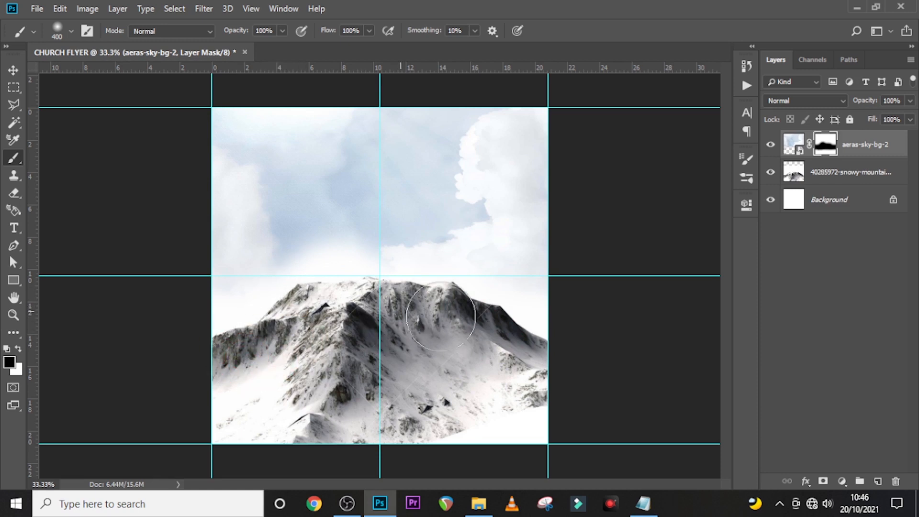
pyautogui.moveTo(431, 312); pyautogui.dragTo(500, 334)
pyautogui.moveTo(400, 328); pyautogui.dragTo(310, 400)
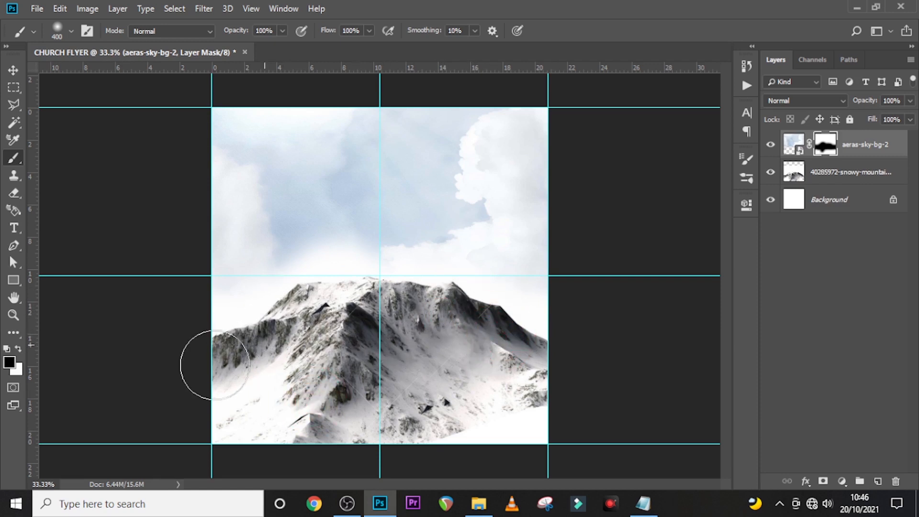
pyautogui.moveTo(217, 373)
pyautogui.mouseDown()
pyautogui.moveTo(278, 372)
pyautogui.moveTo(286, 358)
pyautogui.mouseUp()
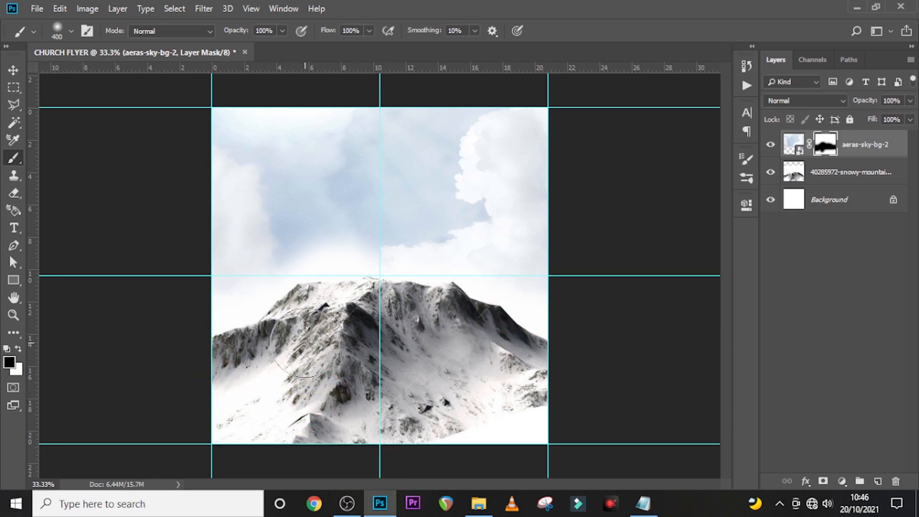
pyautogui.click(482, 343)
# - Add a Black & White adjustment layer to make the image grayscale
pyautogui.click(793, 144)
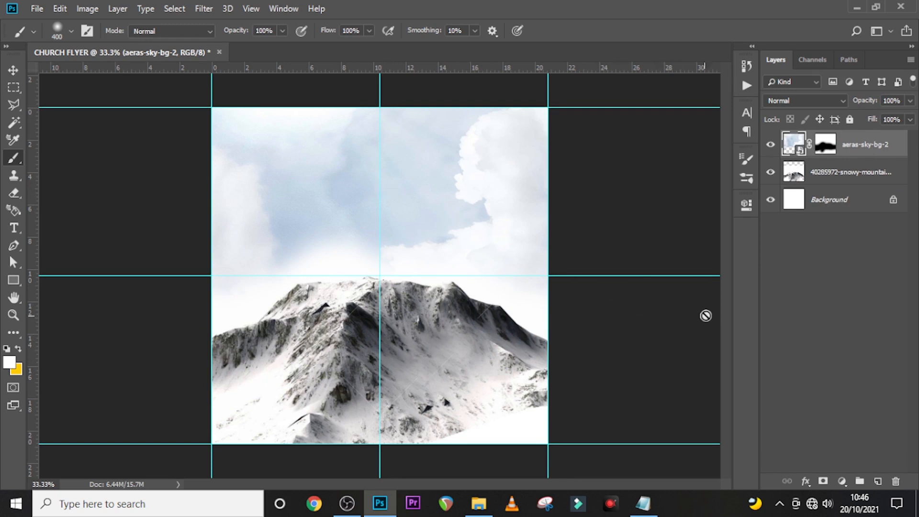
pyautogui.click(842, 481)
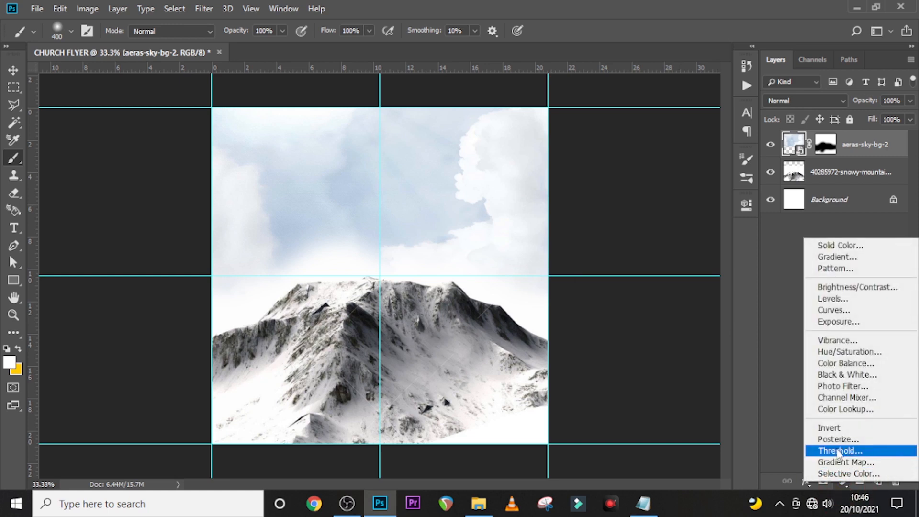
pyautogui.click(839, 374)
pyautogui.click(706, 199)
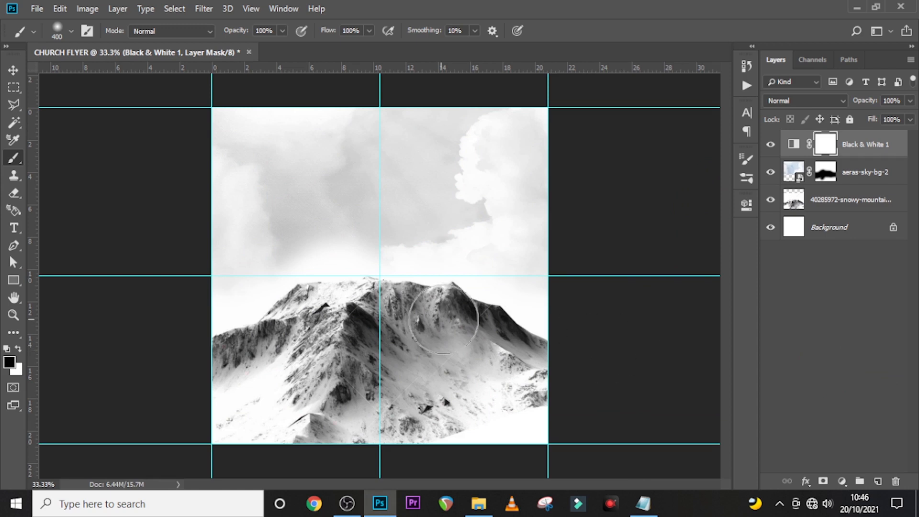
# - Paint large soft white haze on a new layer over sky, mountain and right clouds, then mask it
pyautogui.click(879, 481)
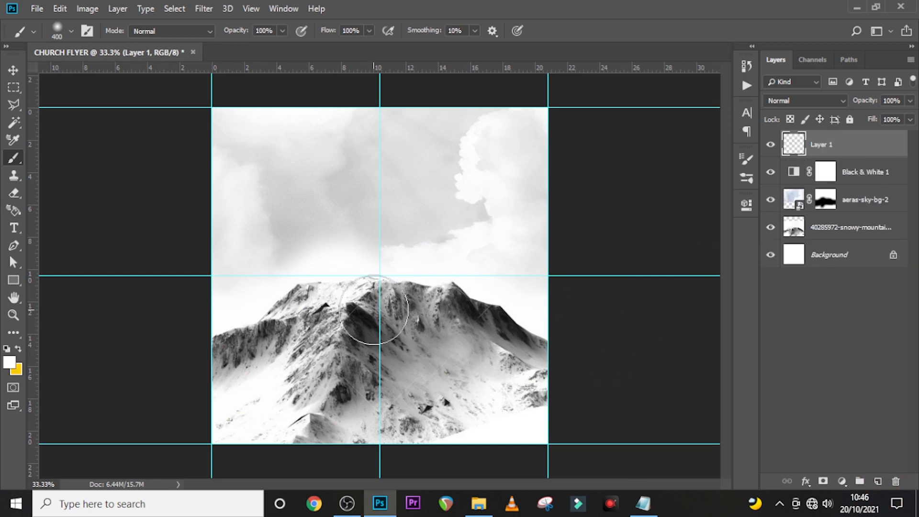
pyautogui.press(']')
pyautogui.press(']')
pyautogui.press(']')
pyautogui.press(']')
pyautogui.press(']')
pyautogui.press(']')
pyautogui.press(']')
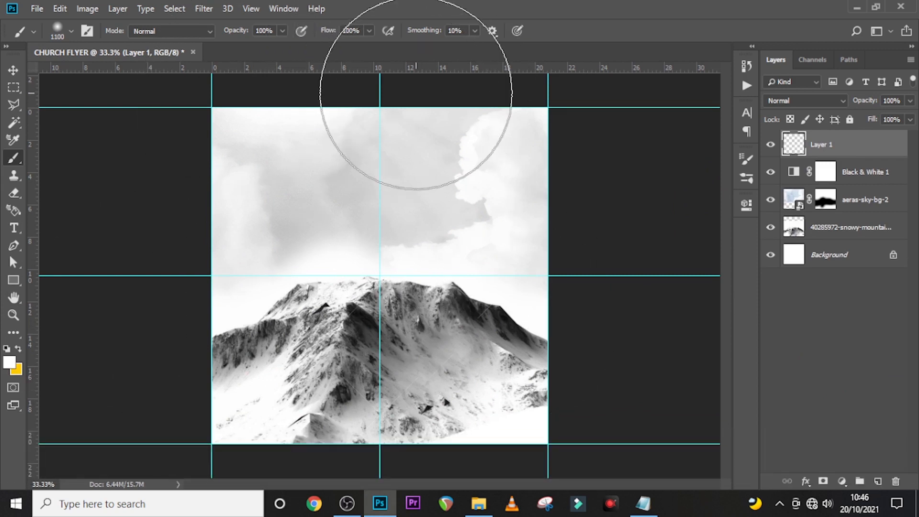
pyautogui.click(400, 134)
pyautogui.moveTo(399, 344); pyautogui.dragTo(380, 476)
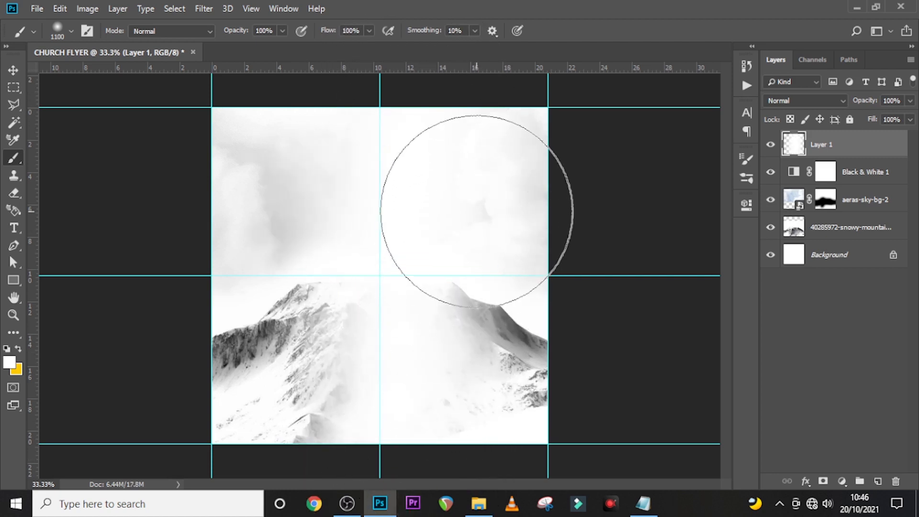
pyautogui.click(476, 211)
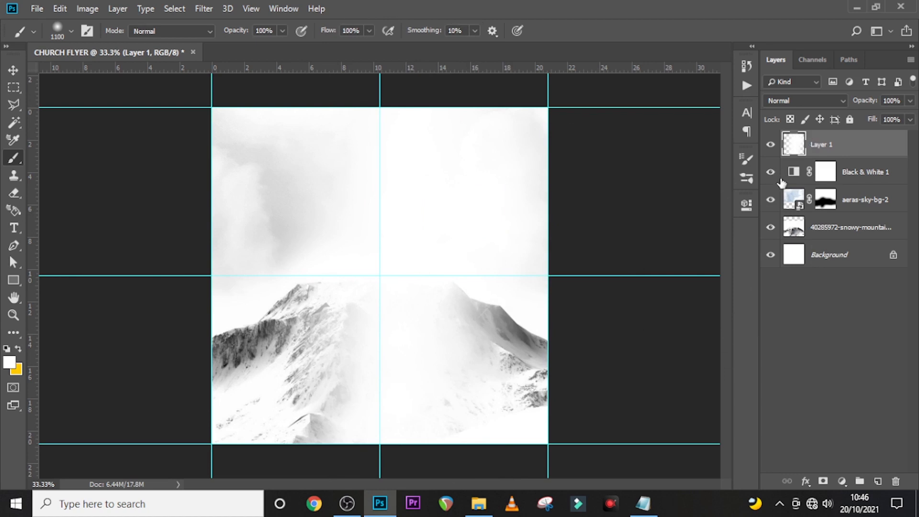
pyautogui.click(821, 144)
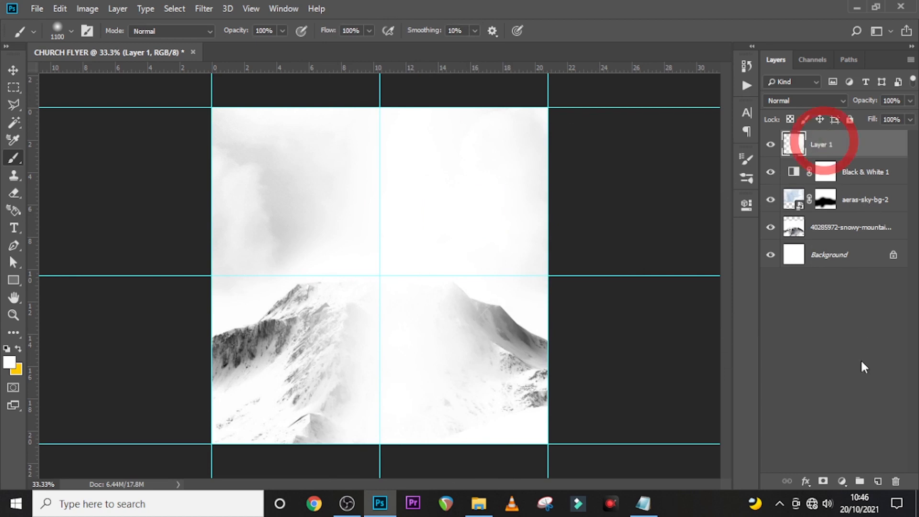
pyautogui.click(823, 481)
pyautogui.press('[')
pyautogui.press('[')
pyautogui.press('[')
pyautogui.press('[')
pyautogui.press('[')
pyautogui.press('[')
pyautogui.press('[')
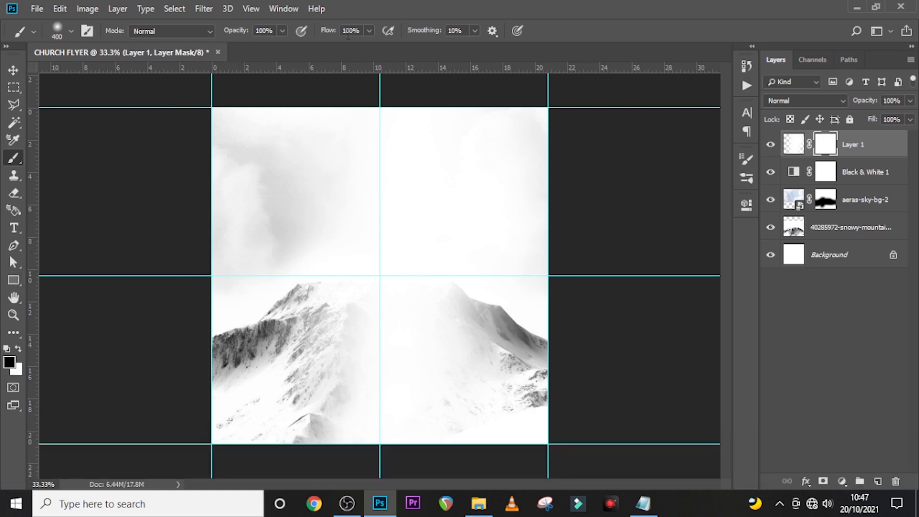
# - Paint the haze layer's mask to reveal the left mountain and its slopes
pyautogui.click(830, 142)
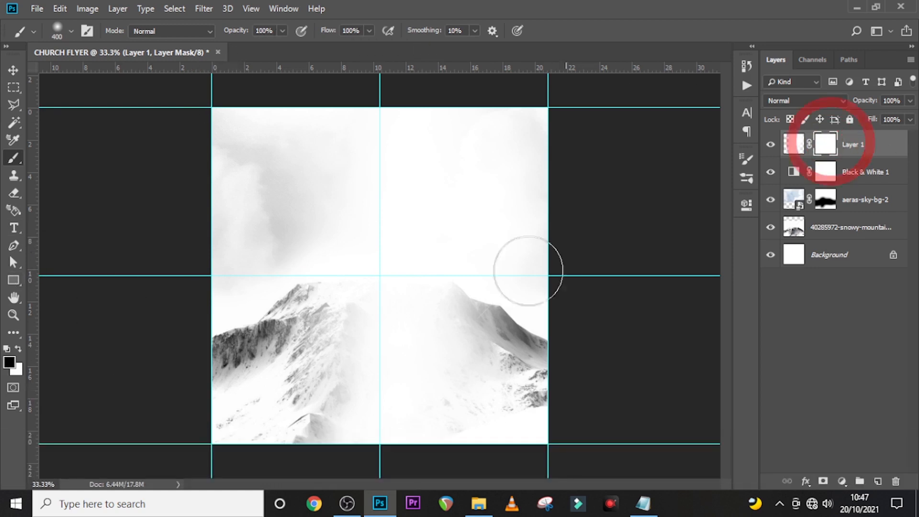
pyautogui.moveTo(317, 243); pyautogui.dragTo(310, 363)
pyautogui.moveTo(333, 317)
pyautogui.mouseDown()
pyautogui.moveTo(314, 404)
pyautogui.moveTo(343, 476)
pyautogui.mouseUp()
pyautogui.press(']')
pyautogui.press(']')
pyautogui.press(']')
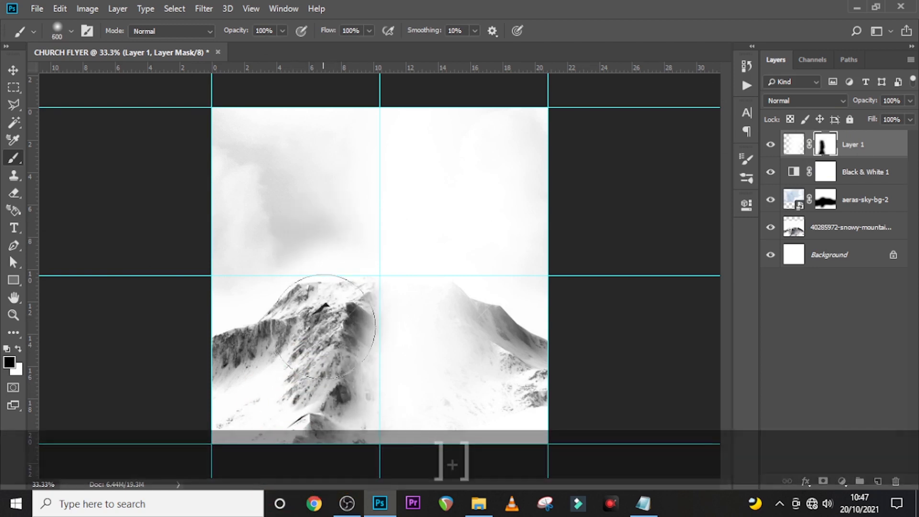
pyautogui.moveTo(353, 305)
pyautogui.mouseDown()
pyautogui.moveTo(321, 376)
pyautogui.moveTo(283, 511)
pyautogui.mouseUp()
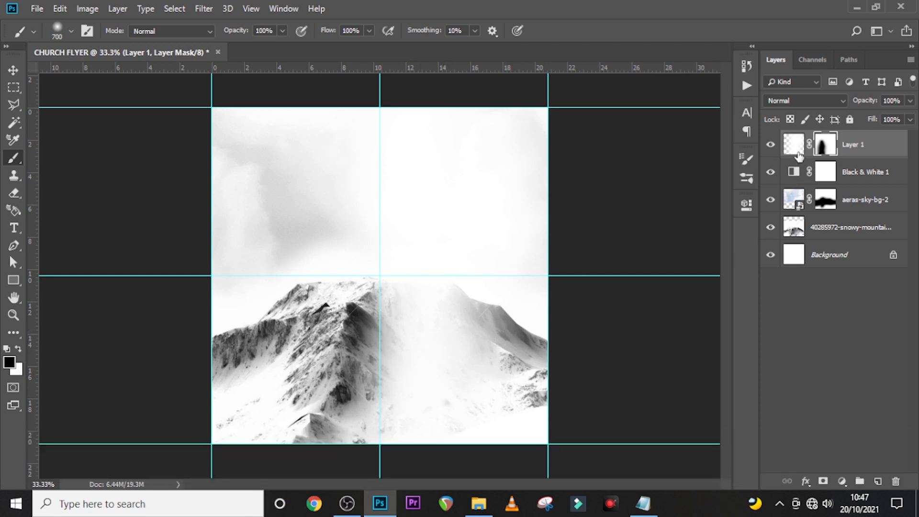
# - Group the mountain, sky, black-and-white and haze layers into a group named BG
pyautogui.click(869, 138)
pyautogui.keyDown('shift'); pyautogui.click(857, 232); pyautogui.keyUp('shift')
pyautogui.hotkey('ctrl', 'shift', 'g')
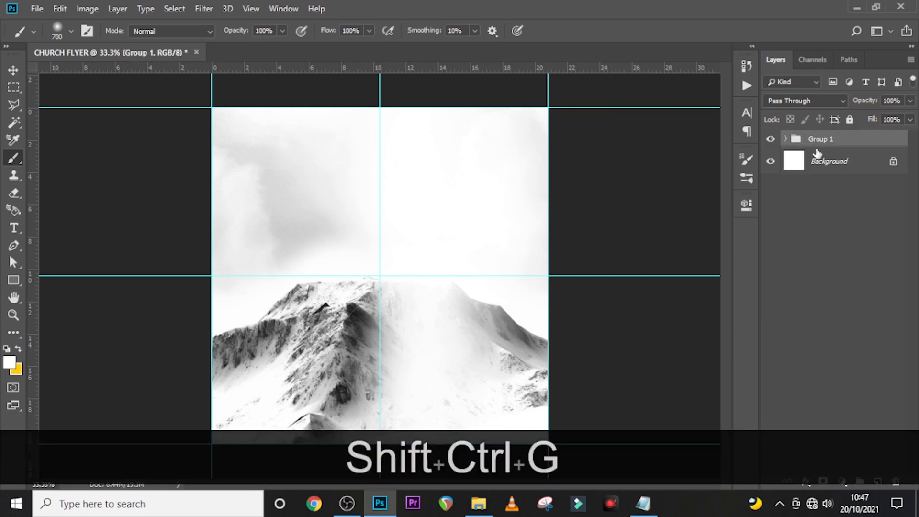
pyautogui.doubleClick(818, 140)
pyautogui.press('capslock')
pyautogui.write('BG')
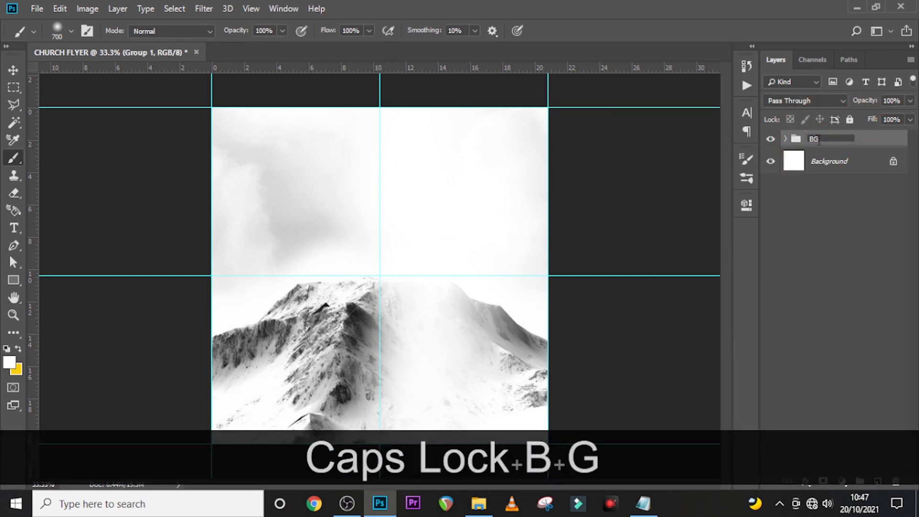
pyautogui.write('G')
pyautogui.press('BackSpace')
pyautogui.press('Return')
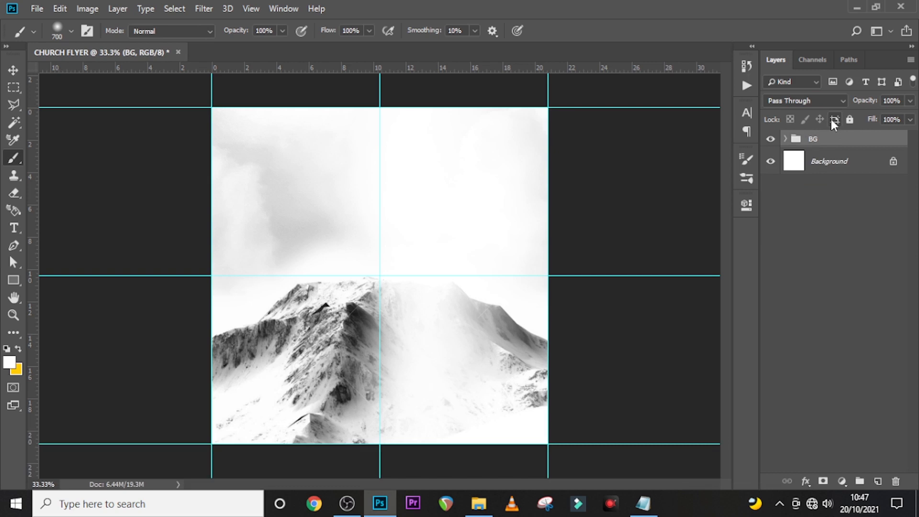
# - Add a text layer on the sky with the word Mountain copied from Notepad
pyautogui.press('t')
pyautogui.click(339, 188)
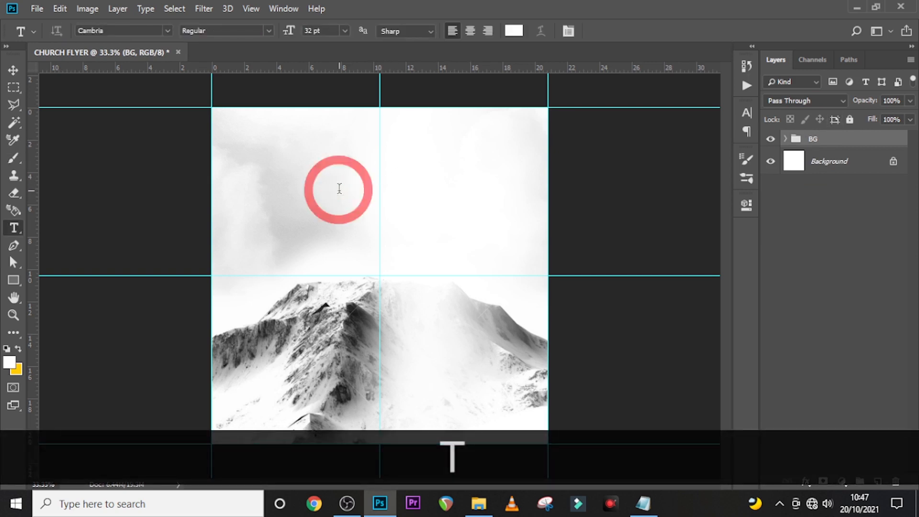
pyautogui.click(643, 503)
pyautogui.click(419, 171)
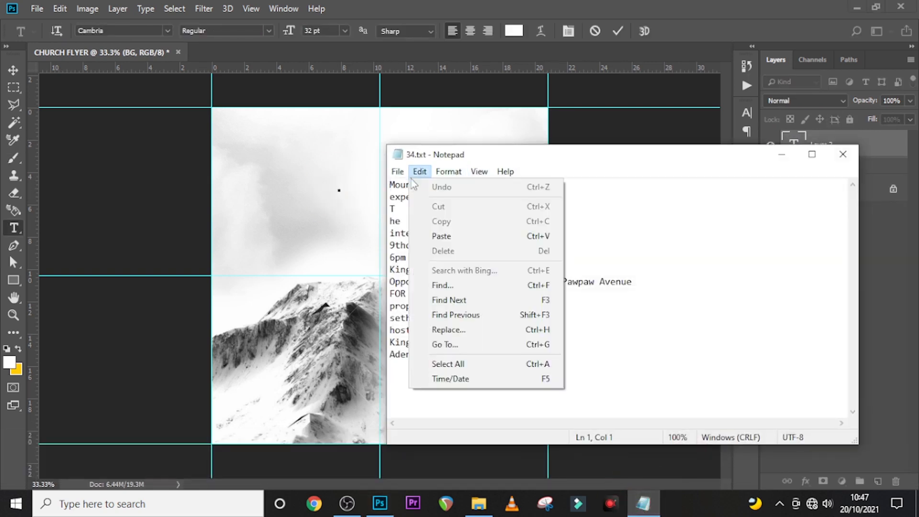
pyautogui.click(389, 170)
pyautogui.moveTo(434, 184); pyautogui.dragTo(385, 184)
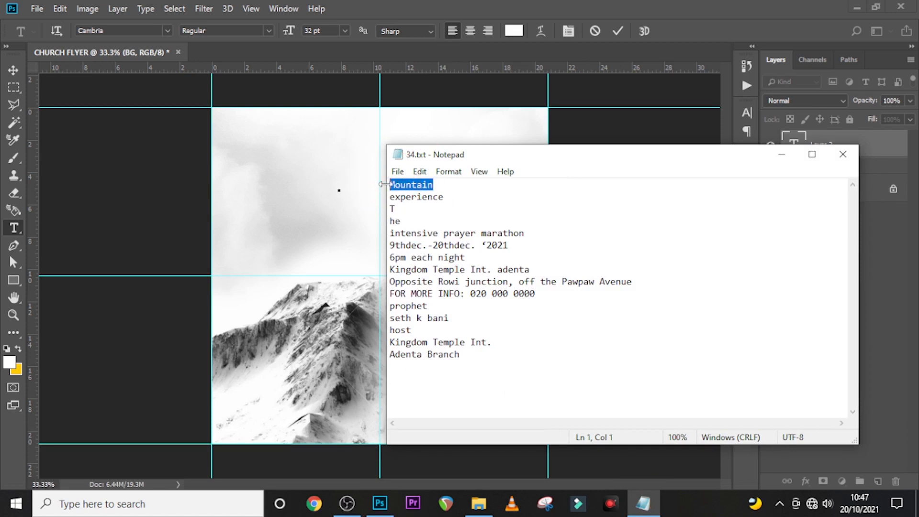
pyautogui.hotkey('ctrl', 'c')
pyautogui.click(434, 5)
pyautogui.hotkey('ctrl', 'v')
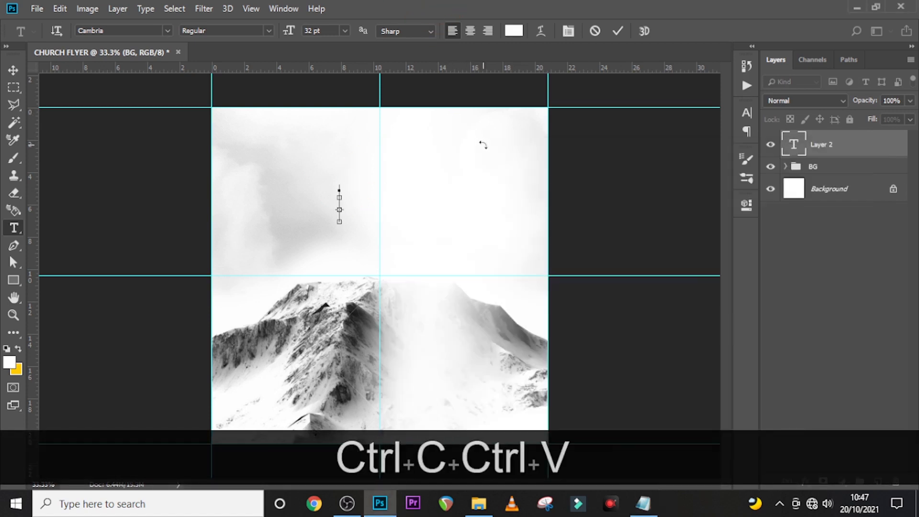
pyautogui.click(817, 145)
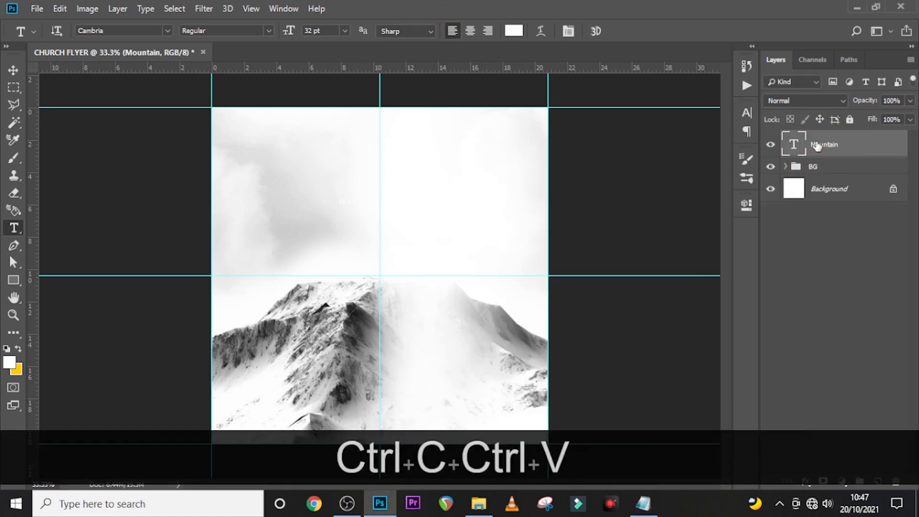
# - Set the Mountain text's font to Heathergreen and bring up its colour picker
pyautogui.click(747, 113)
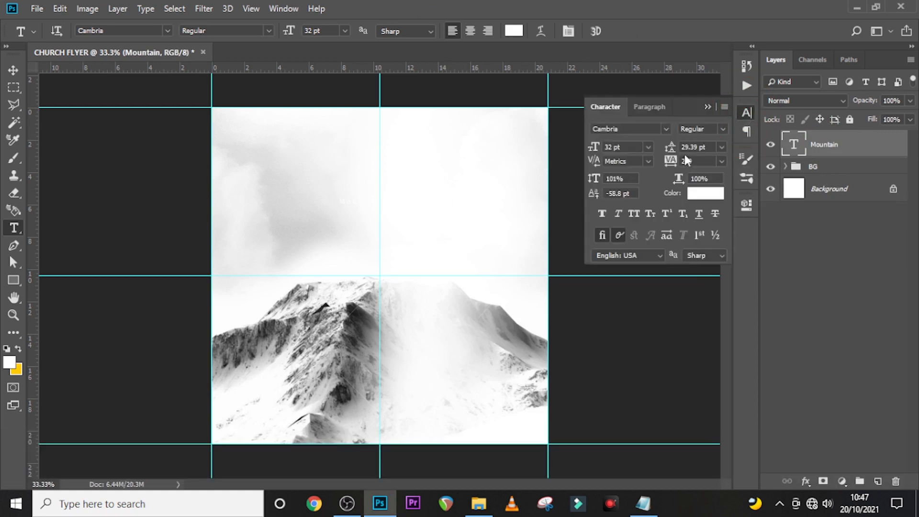
pyautogui.click(663, 128)
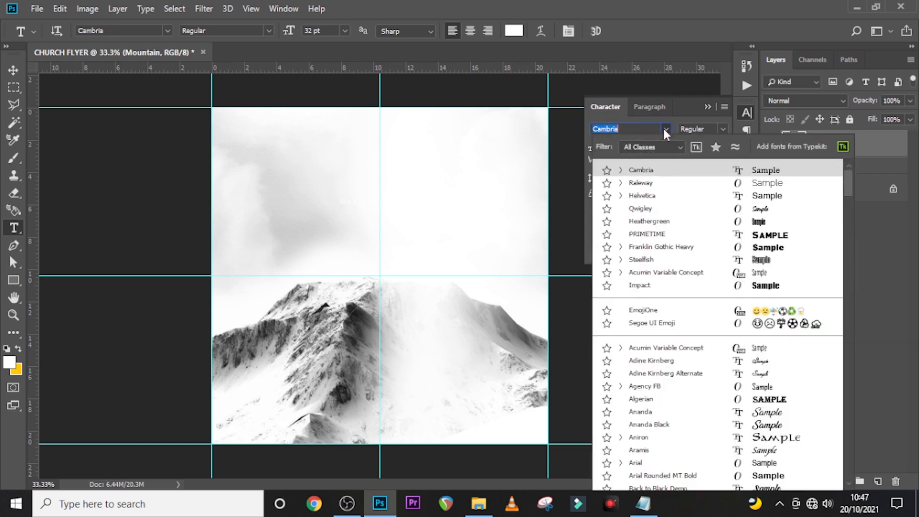
pyautogui.click(649, 221)
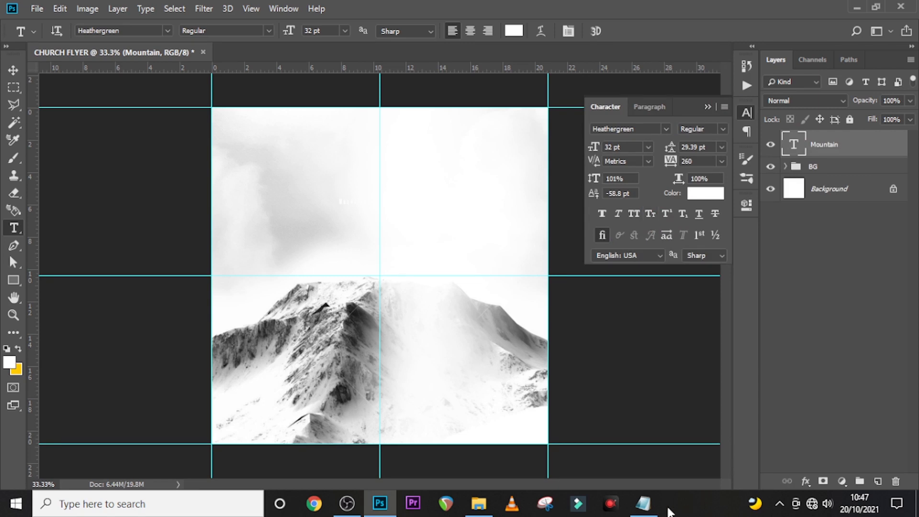
pyautogui.click(705, 194)
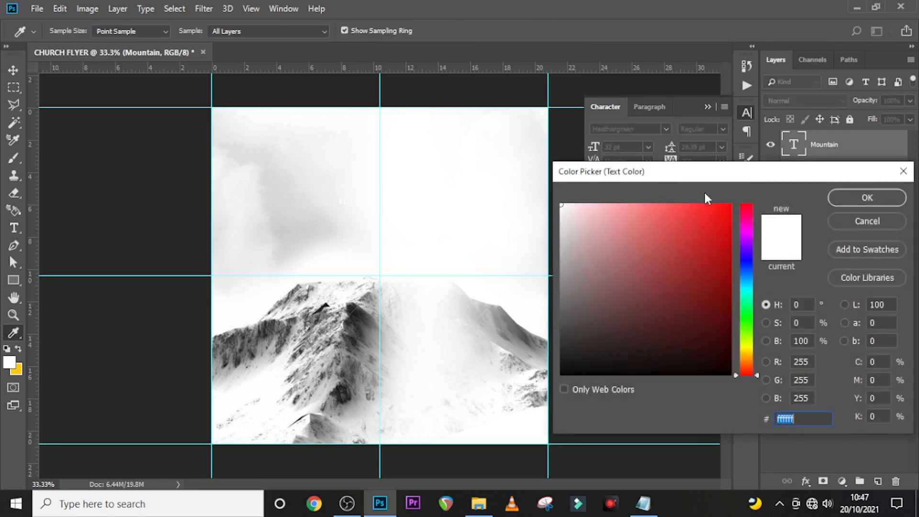
# - Format the headline as colour 1C0118, Regular, 386 pt, tight spacing, All Caps
pyautogui.write('1C')
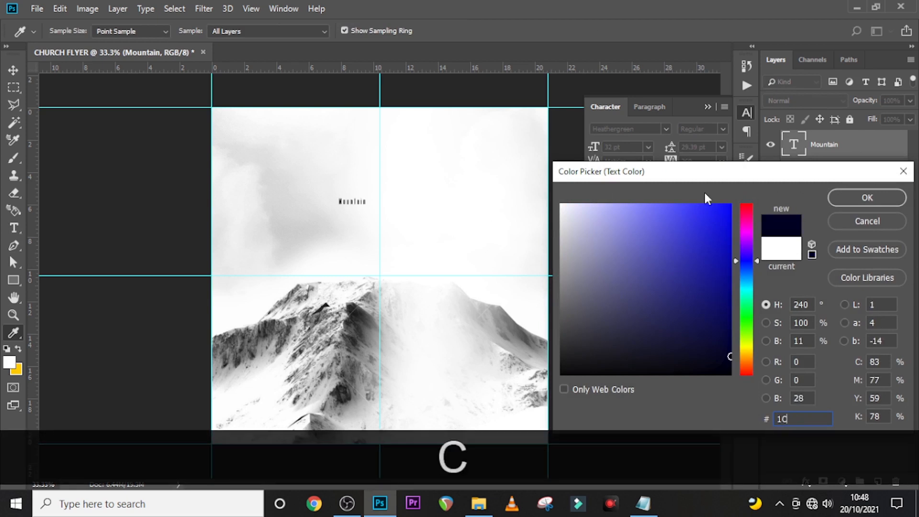
pyautogui.write('0118')
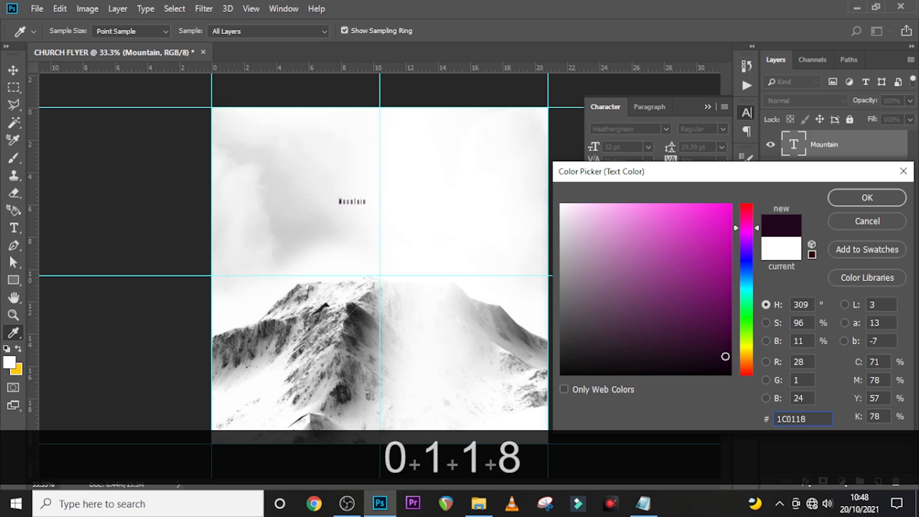
pyautogui.press('Return')
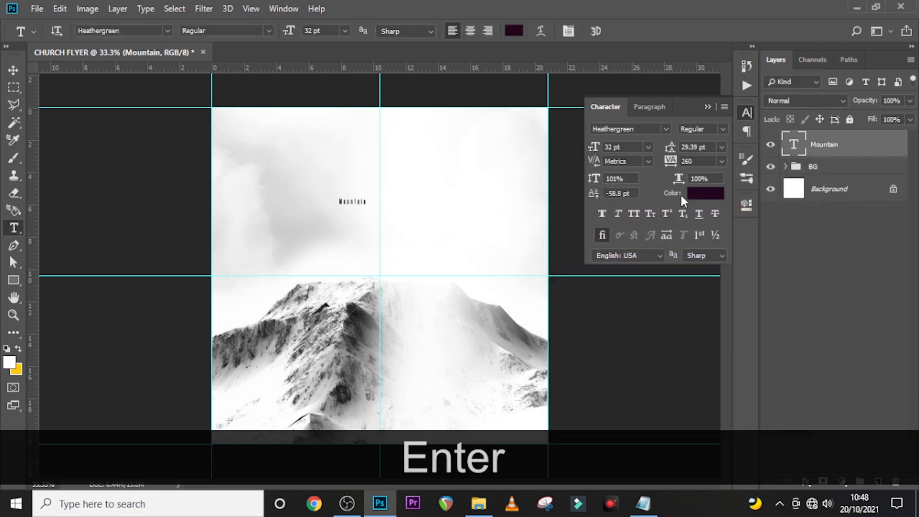
pyautogui.click(723, 131)
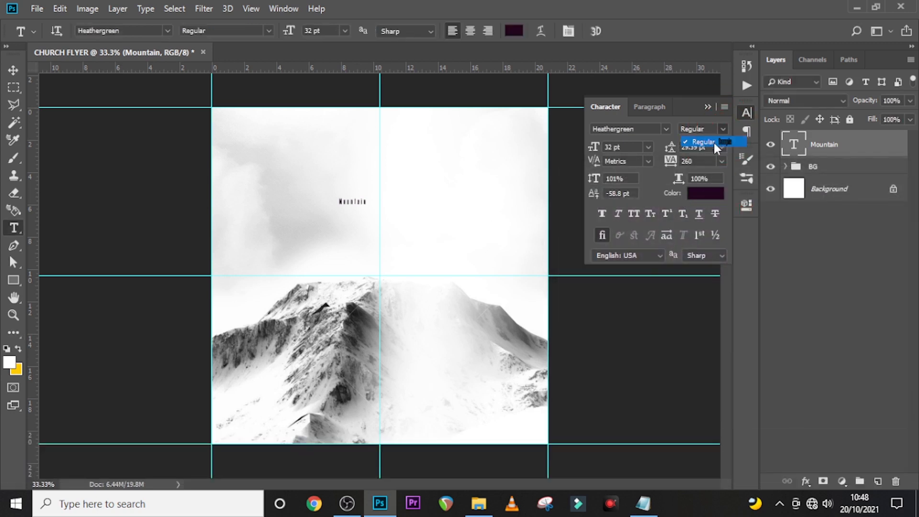
pyautogui.click(713, 141)
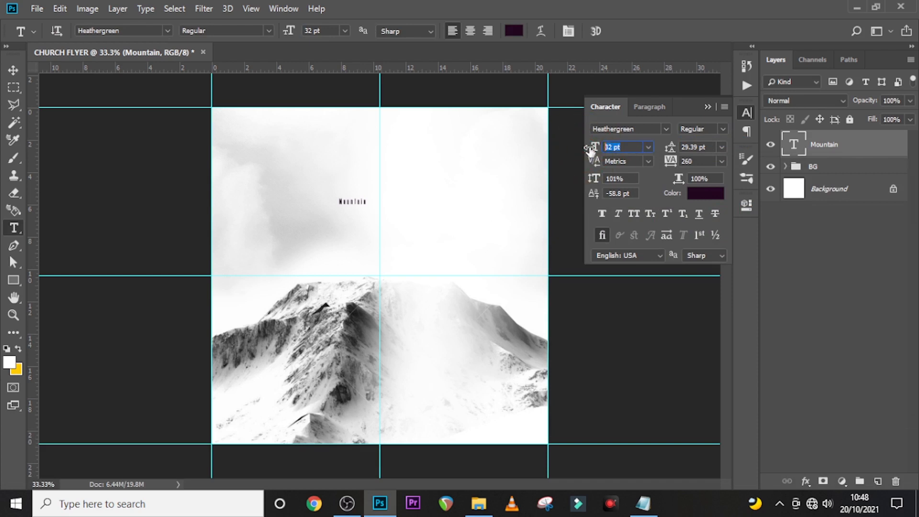
pyautogui.write('386')
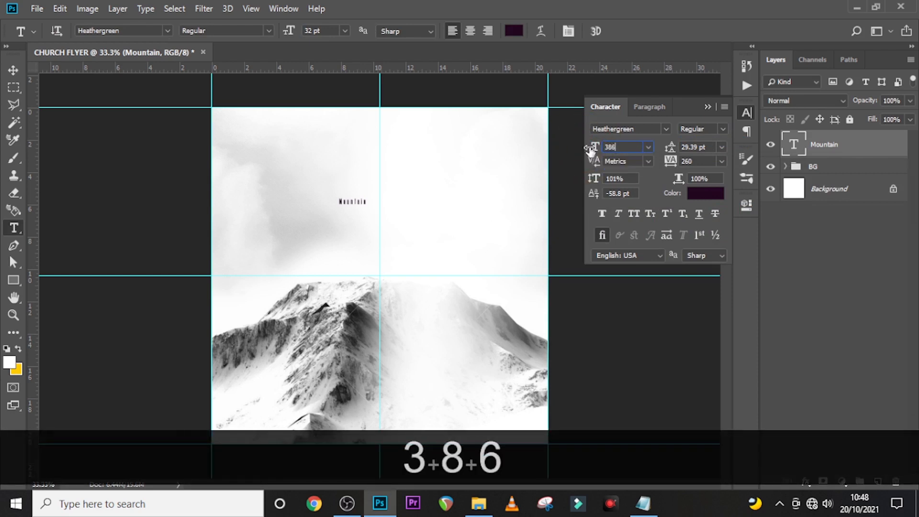
pyautogui.press('Return')
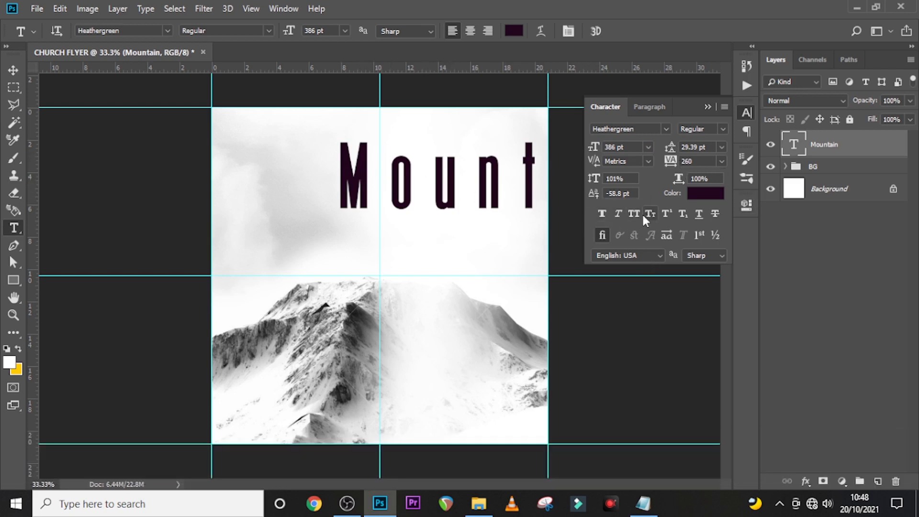
pyautogui.write('0')
pyautogui.press('Return')
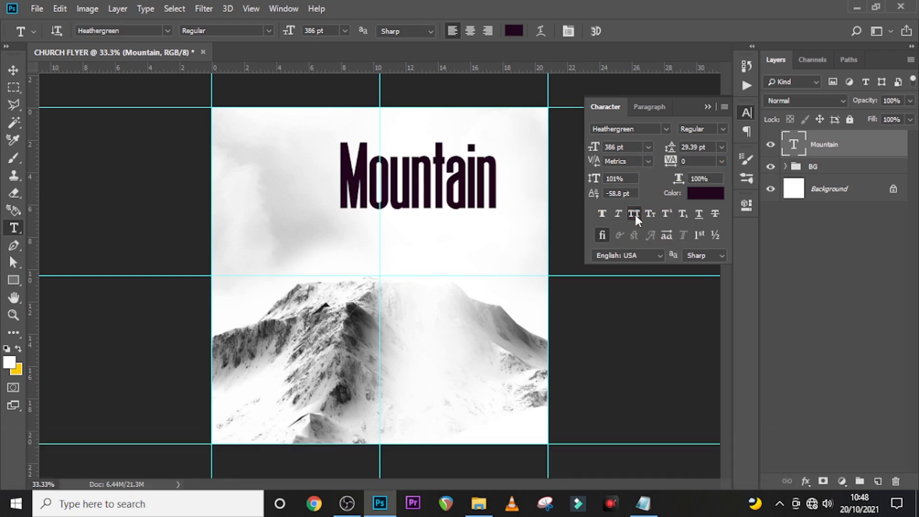
pyautogui.click(634, 213)
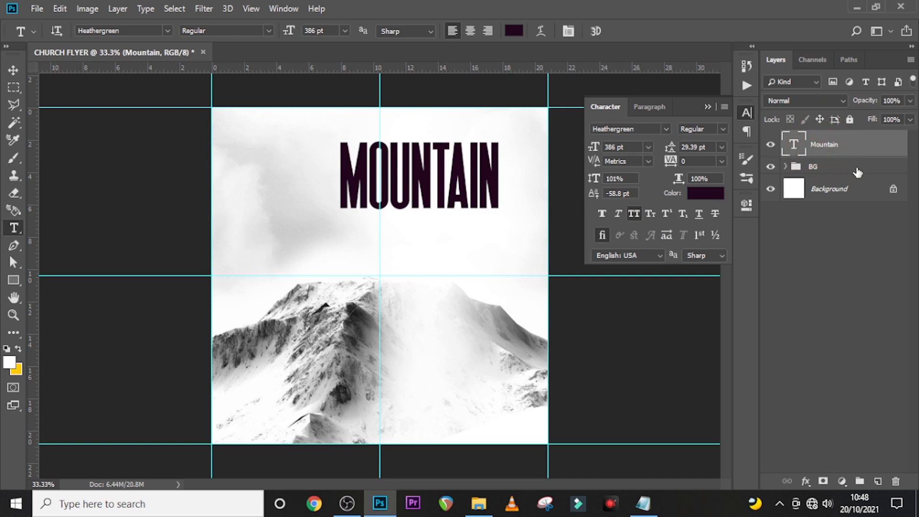
# - Move the MOUNTAIN headline down and left so it is centred above the peak
pyautogui.hotkey('ctrl', 't')
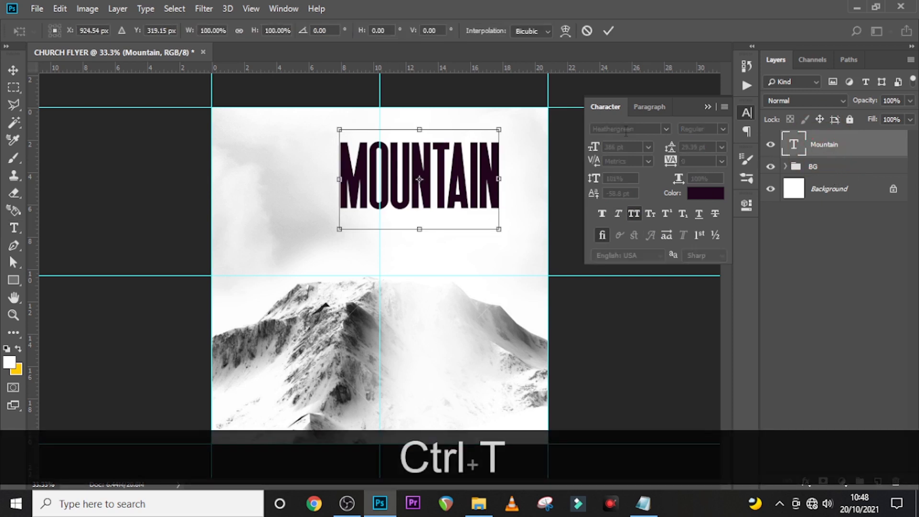
pyautogui.moveTo(480, 180); pyautogui.dragTo(443, 233)
pyautogui.press('Left')
pyautogui.press('Left')
pyautogui.press('Left')
pyautogui.press('Left')
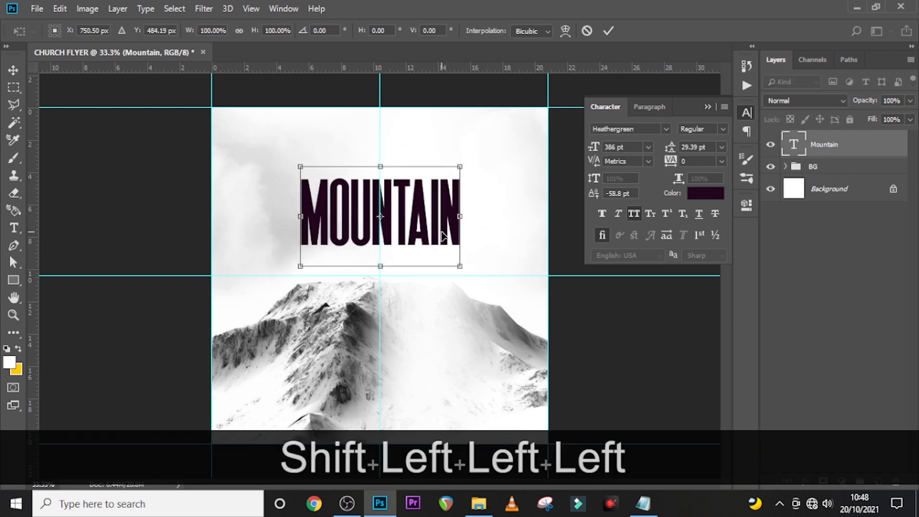
pyautogui.press('Left')
pyautogui.press('Left')
pyautogui.press('Left')
pyautogui.press('Return')
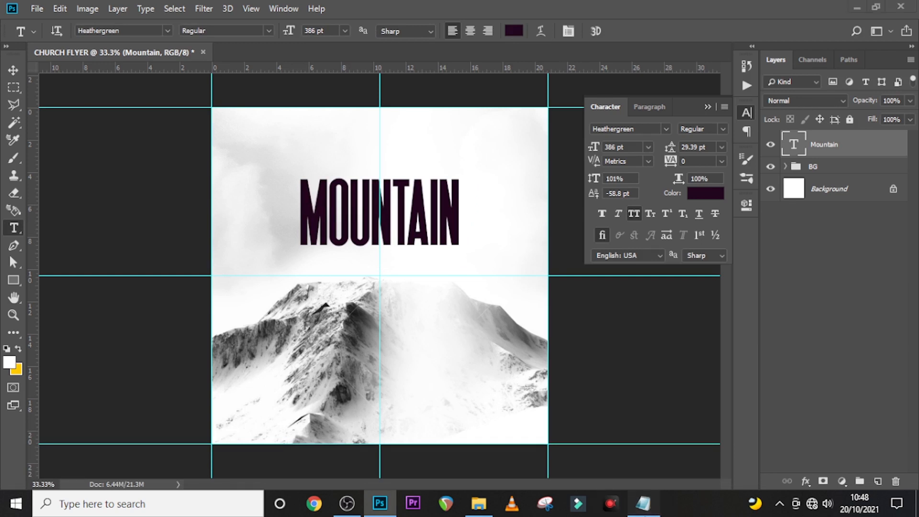
# - Copy 'experience' from the notes file and duplicate MOUNTAIN, moving the copy below the original
pyautogui.click(643, 503)
pyautogui.moveTo(444, 198); pyautogui.dragTo(378, 198)
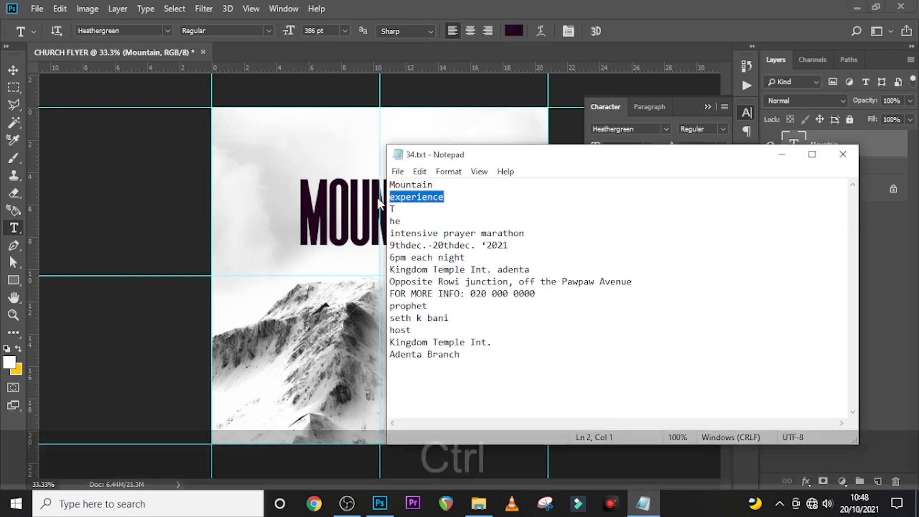
pyautogui.hotkey('ctrl', 'c')
pyautogui.click(378, 198)
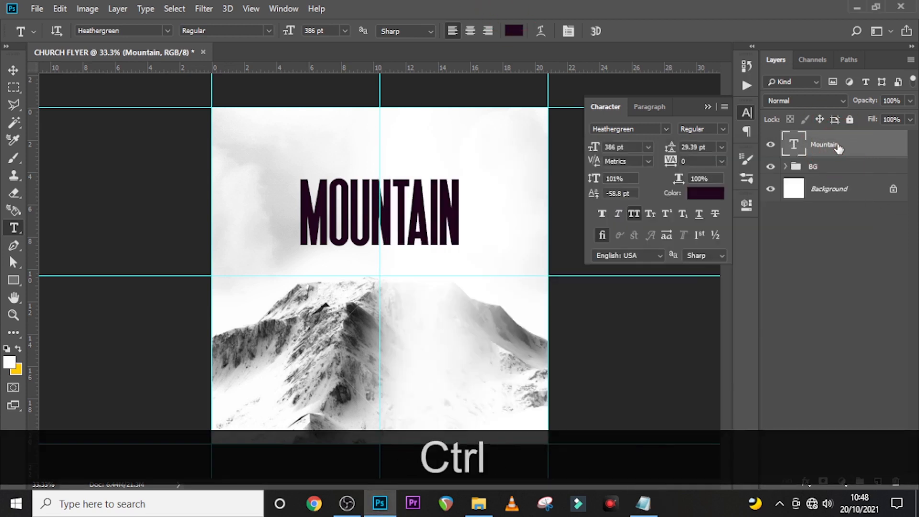
pyautogui.hotkey('ctrl', 'j')
pyautogui.hotkey('shift', 'Down')
pyautogui.hotkey('shift', 'Down')
pyautogui.hotkey('shift', 'Down')
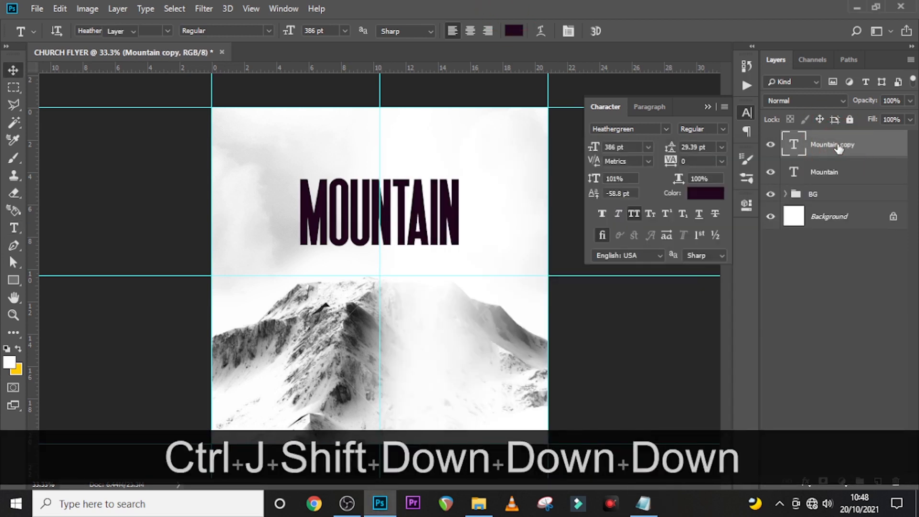
pyautogui.press('v')
pyautogui.hotkey('shift', 'Down')
pyautogui.hotkey('shift', 'Down')
pyautogui.hotkey('shift', 'Down')
pyautogui.hotkey('shift', 'Down')
pyautogui.hotkey('shift', 'Down')
pyautogui.hotkey('shift', 'Down')
pyautogui.hotkey('shift', 'Down')
pyautogui.hotkey('shift', 'Down')
pyautogui.hotkey('shift', 'Down')
pyautogui.hotkey('shift', 'Down')
pyautogui.hotkey('shift', 'Down')
pyautogui.hotkey('shift', 'Down')
pyautogui.hotkey('shift', 'Down')
pyautogui.hotkey('shift', 'Down')
pyautogui.hotkey('shift', 'Down')
pyautogui.hotkey('shift', 'Down')
pyautogui.hotkey('shift', 'Down')
pyautogui.hotkey('shift', 'Down')
pyautogui.hotkey('shift', 'Down')
pyautogui.hotkey('shift', 'Down')
pyautogui.hotkey('shift', 'Down')
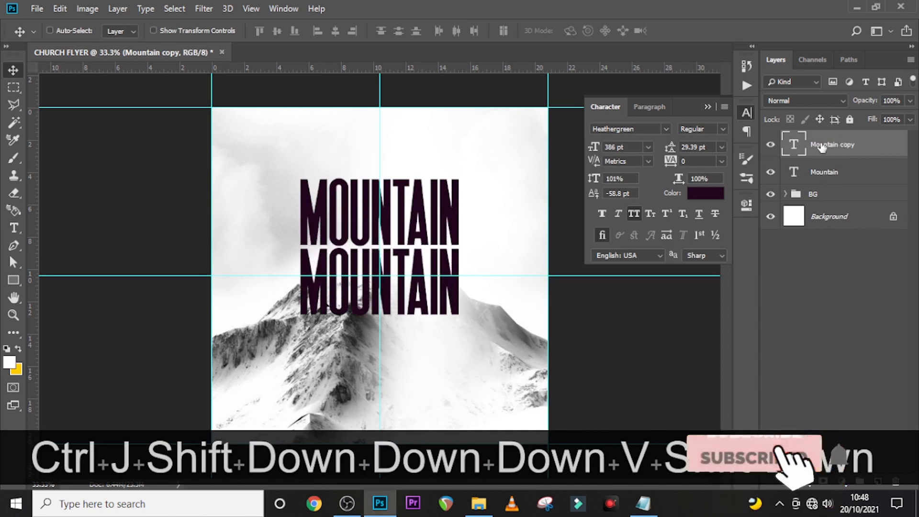
# - Replace the duplicate's text with lowercase 'experience' at 318 pt, nudged up toward MOUNTAIN
pyautogui.doubleClick(798, 146)
pyautogui.hotkey('ctrl', 'v')
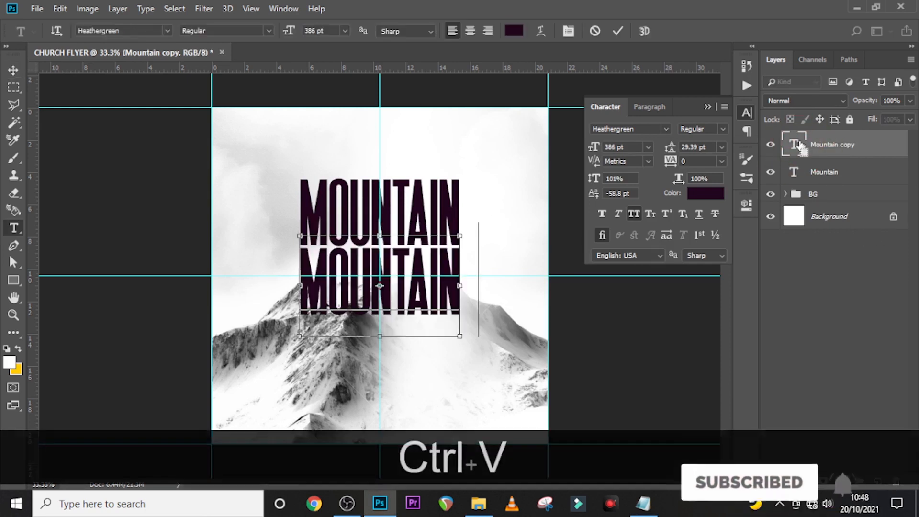
pyautogui.hotkey('ctrl', 'Return')
pyautogui.press('v')
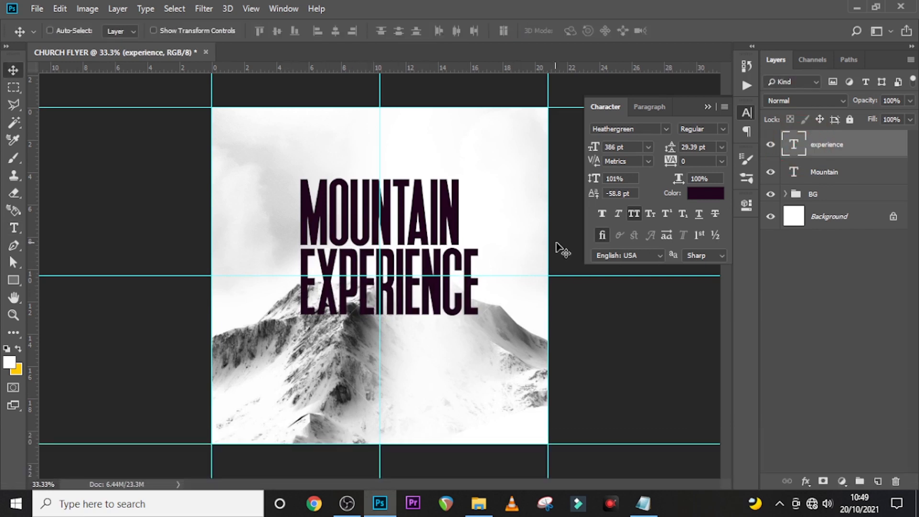
pyautogui.click(634, 215)
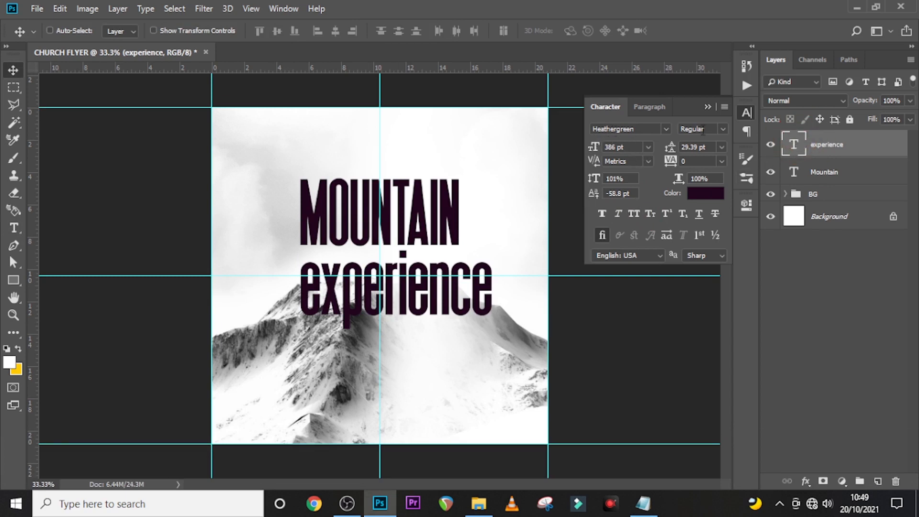
pyautogui.click(594, 147)
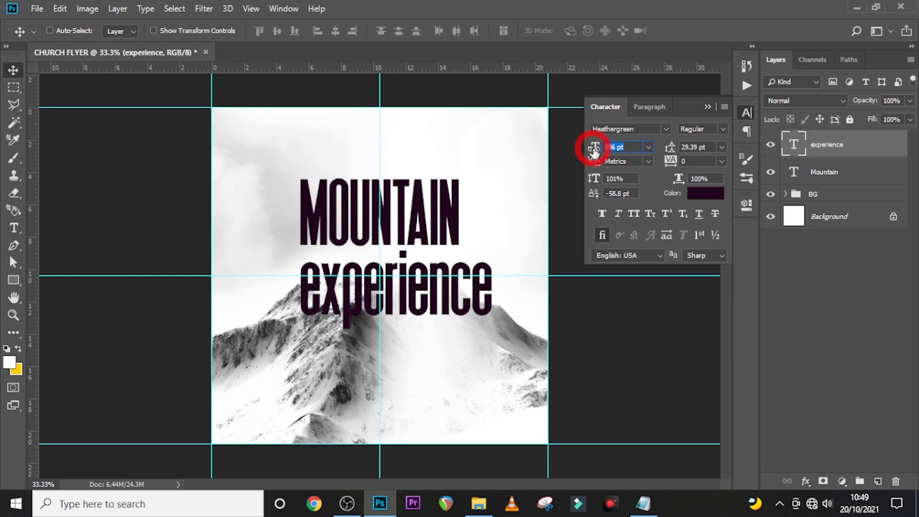
pyautogui.write('318')
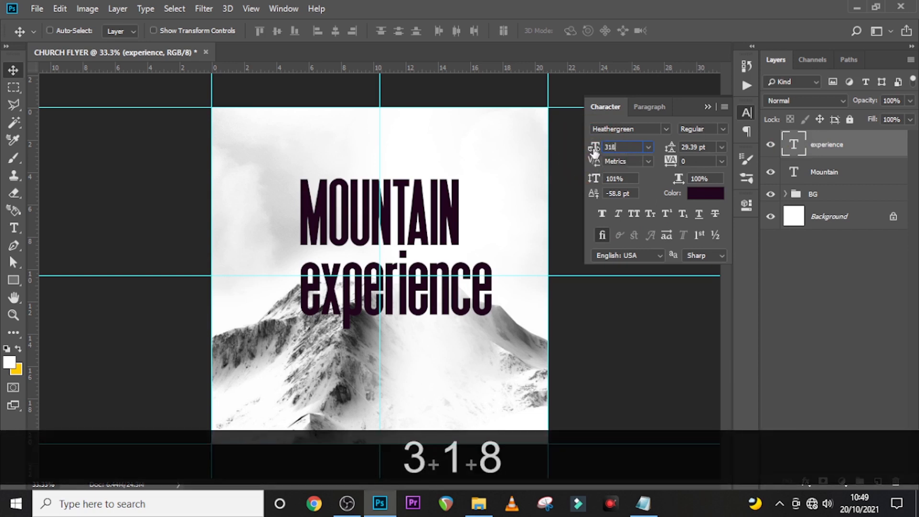
pyautogui.press('Return')
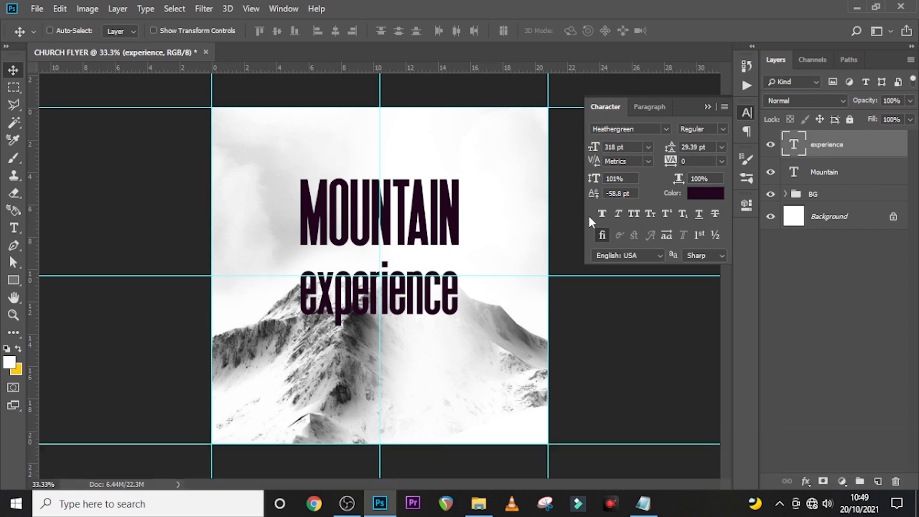
pyautogui.press('v')
pyautogui.press('Up')
pyautogui.press('Up')
pyautogui.press('Up')
pyautogui.press('Up')
pyautogui.press('Up')
pyautogui.press('Up')
pyautogui.press('Up')
pyautogui.press('Up')
pyautogui.press('Up')
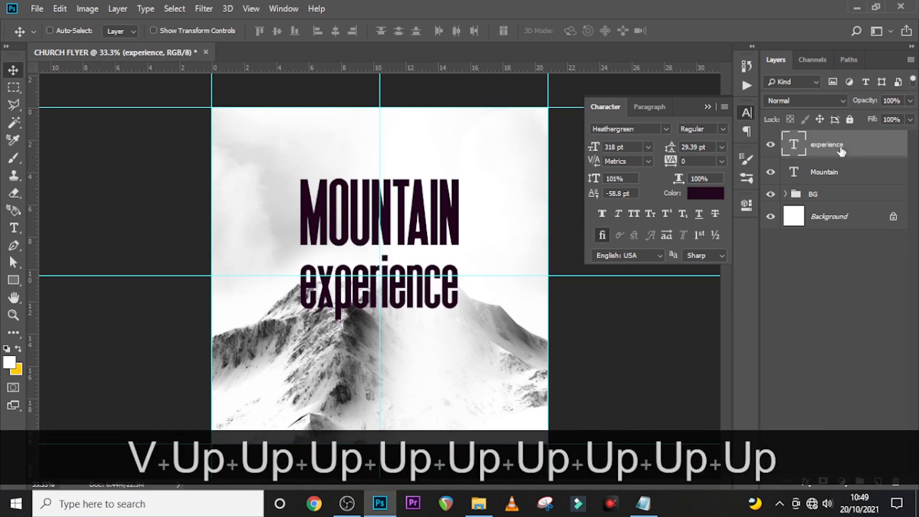
# - Add a layer mask to 'experience' and set up a size-50 Hard Round brush
pyautogui.click(823, 480)
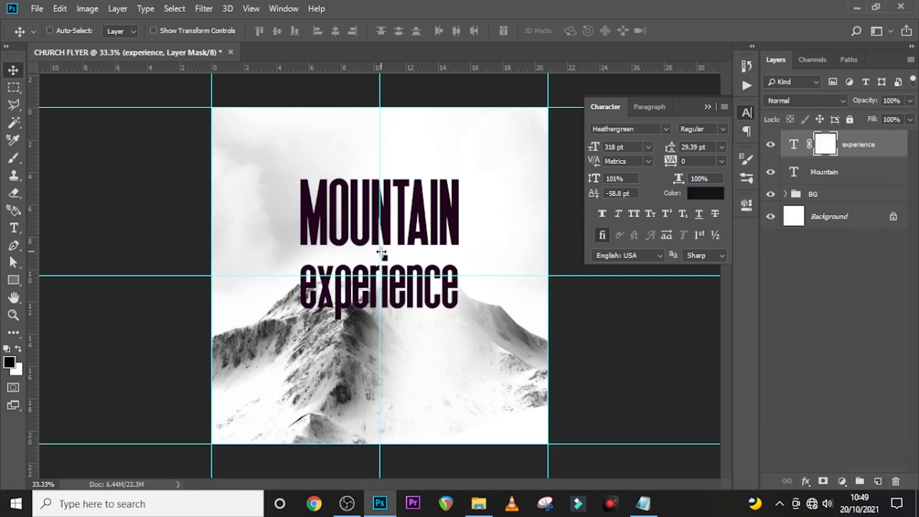
pyautogui.click(13, 158)
pyautogui.click(67, 31)
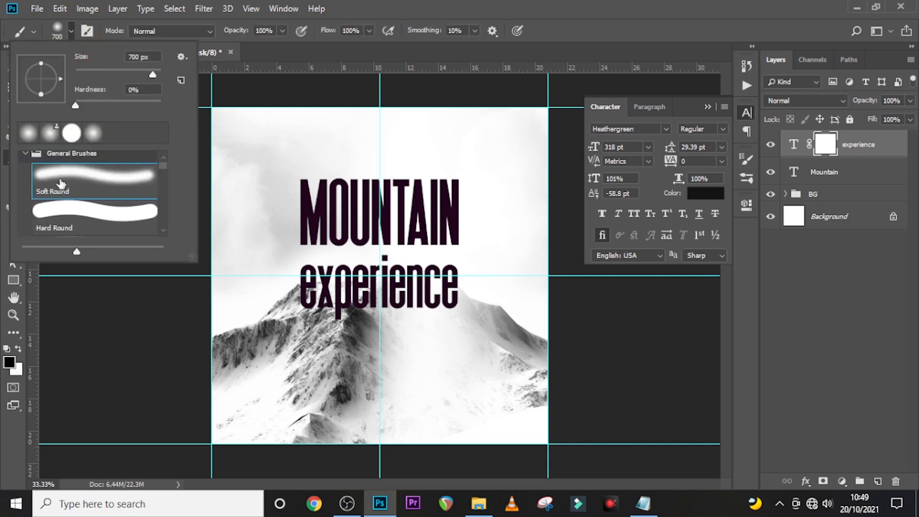
pyautogui.click(56, 205)
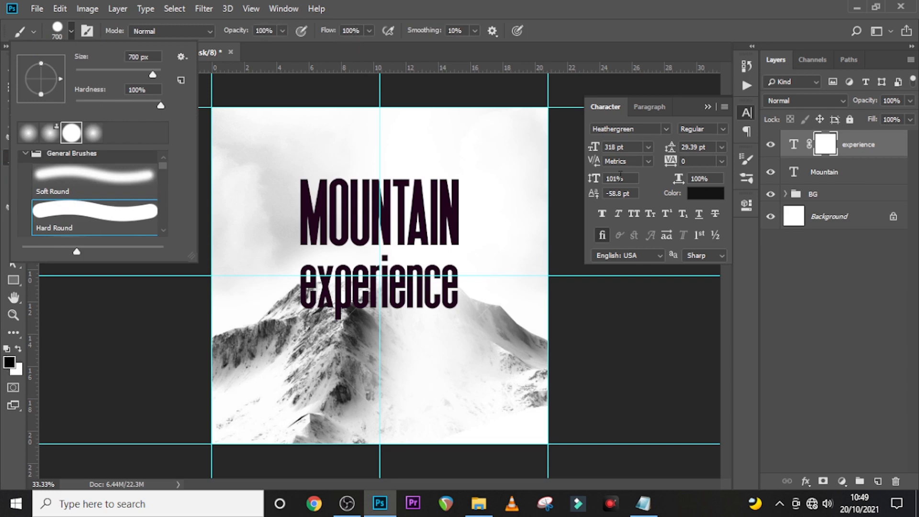
pyautogui.click(826, 147)
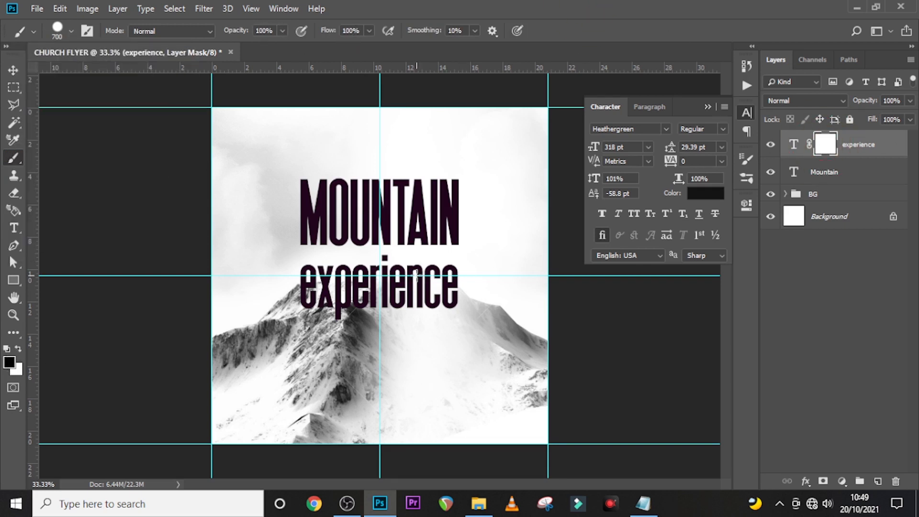
pyautogui.press('capslock')
pyautogui.press('[')
pyautogui.press('[')
pyautogui.press('[')
pyautogui.press('[')
pyautogui.press('[')
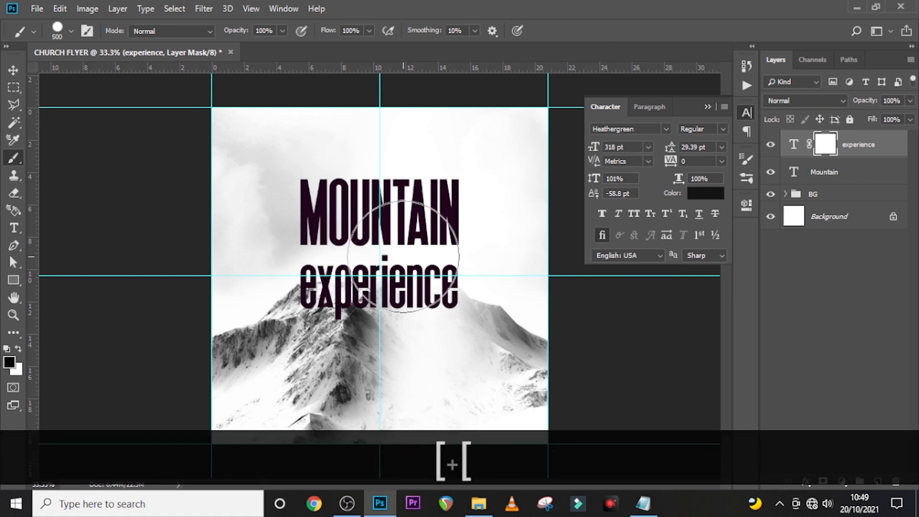
pyautogui.press('[')
pyautogui.press('[')
pyautogui.press('[')
pyautogui.press('[')
pyautogui.press('[')
pyautogui.press('[')
pyautogui.press('[')
pyautogui.press('[')
pyautogui.press('[')
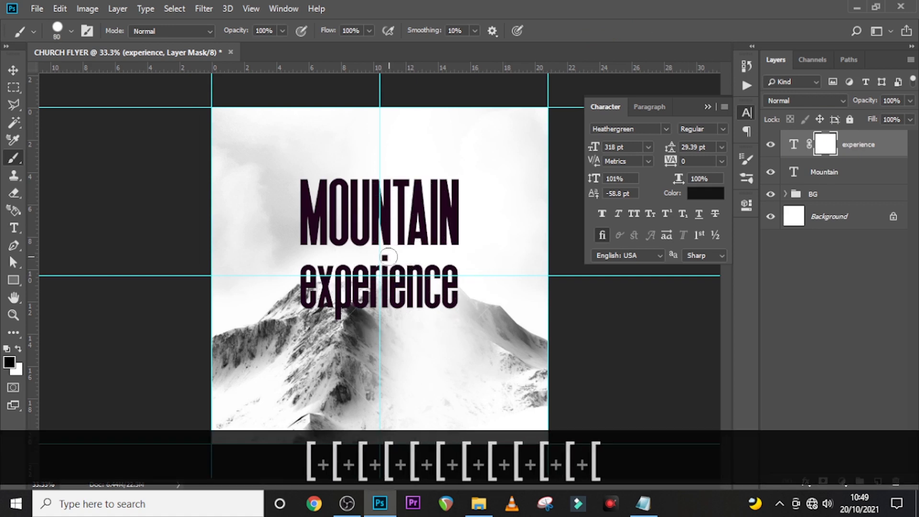
pyautogui.press('[')
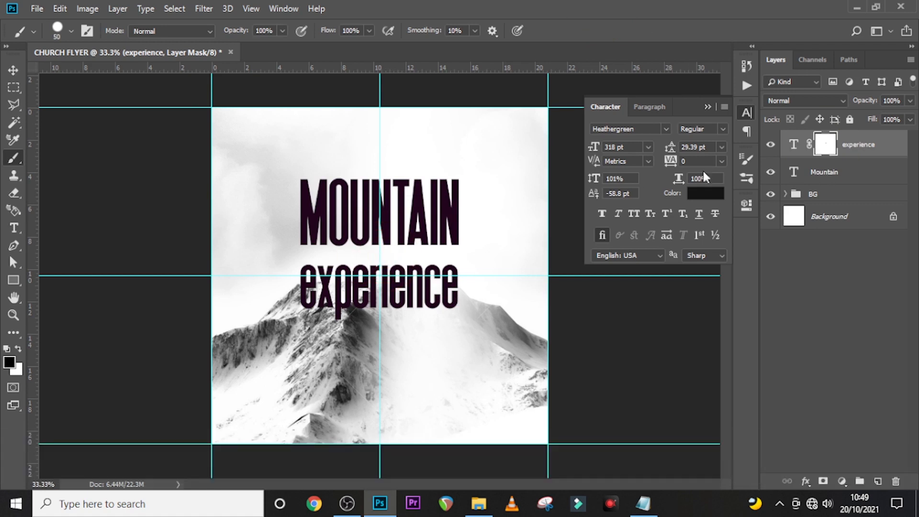
# - Nudge 'experience' upward with Free Transform until it sits snugly under MOUNTAIN
pyautogui.press('v')
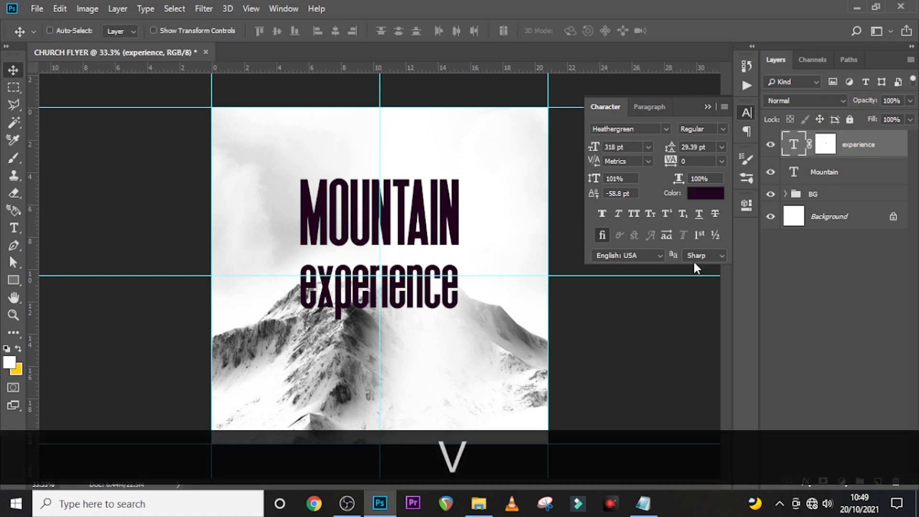
pyautogui.press('Up')
pyautogui.press('Up')
pyautogui.press('Up')
pyautogui.hotkey('ctrl', 't')
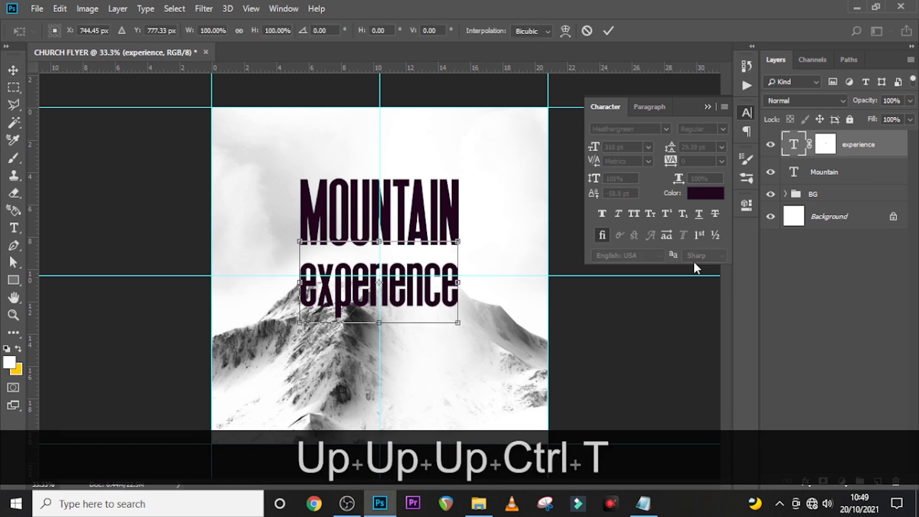
pyautogui.press('Up')
pyautogui.press('Up')
pyautogui.press('Up')
pyautogui.press('Up')
pyautogui.press('Up')
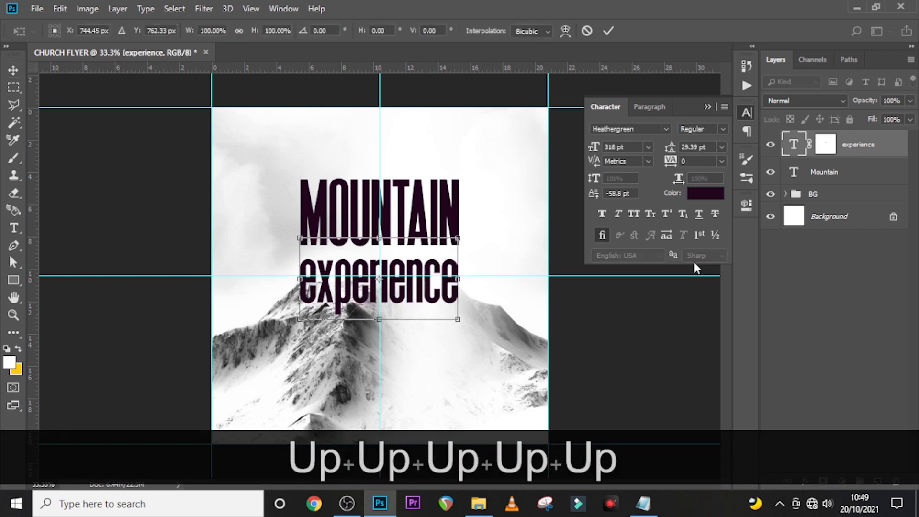
pyautogui.press('Up')
pyautogui.press('Up')
pyautogui.press('Up')
pyautogui.press('Up')
pyautogui.press('Up')
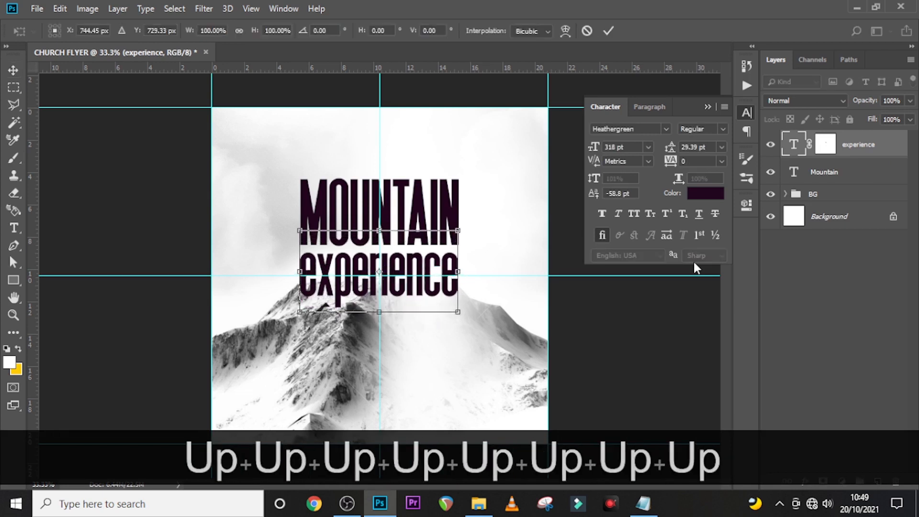
pyautogui.press('Up')
pyautogui.press('Up')
pyautogui.press('Up')
pyautogui.press('Up')
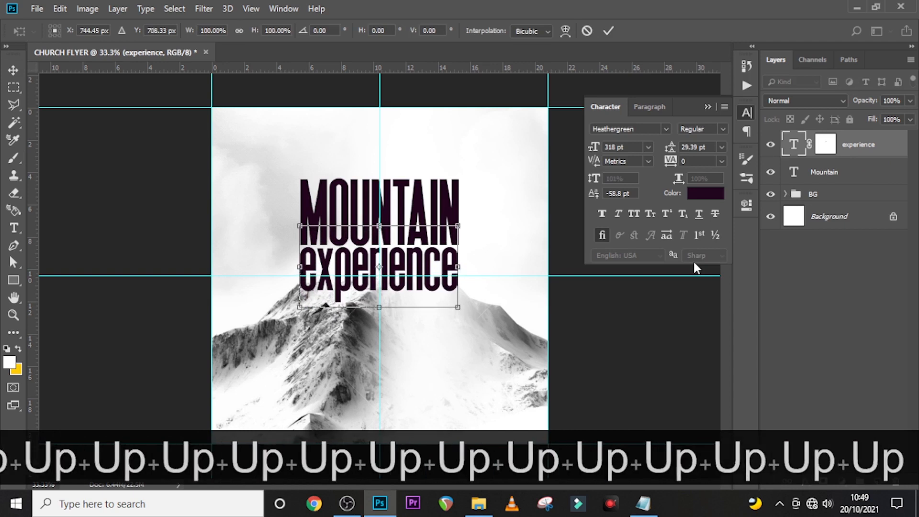
pyautogui.press('Return')
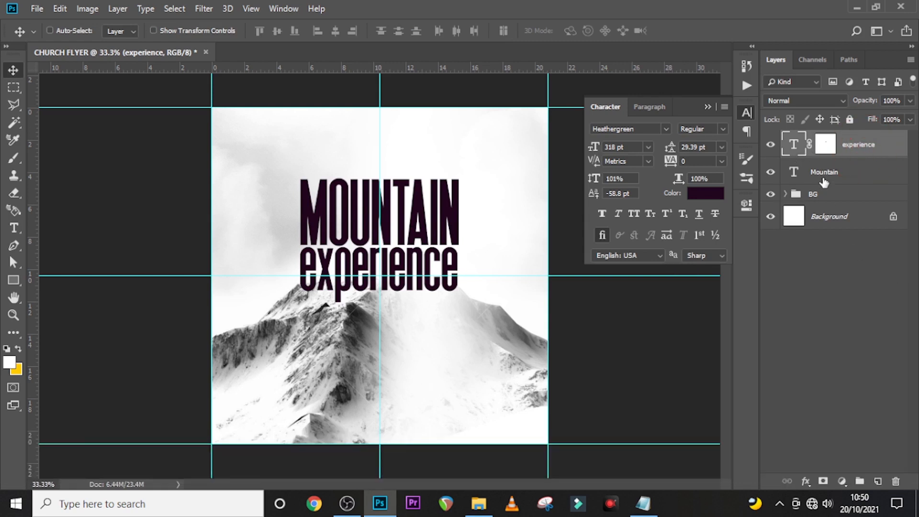
# - Type a new letter 't' above the headline, styled in Qwigley, All Caps, at 600 pt
pyautogui.press('t')
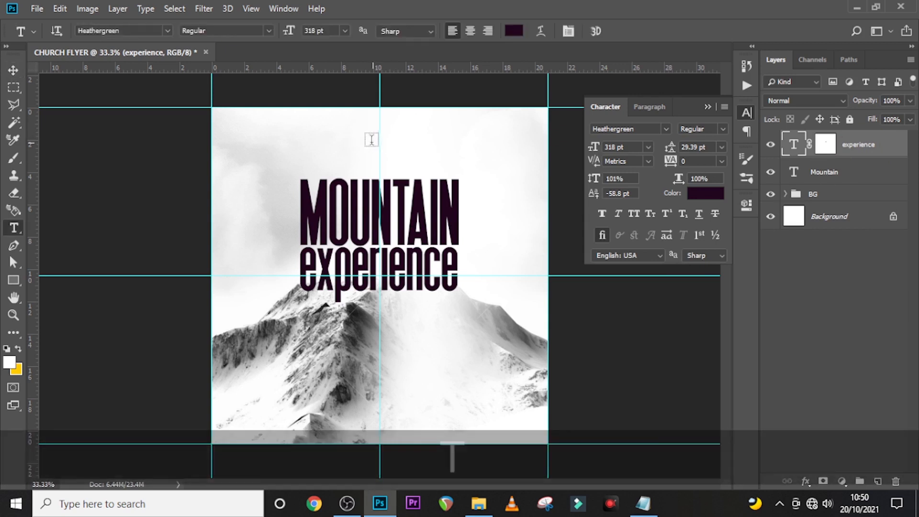
pyautogui.click(372, 139)
pyautogui.write('t')
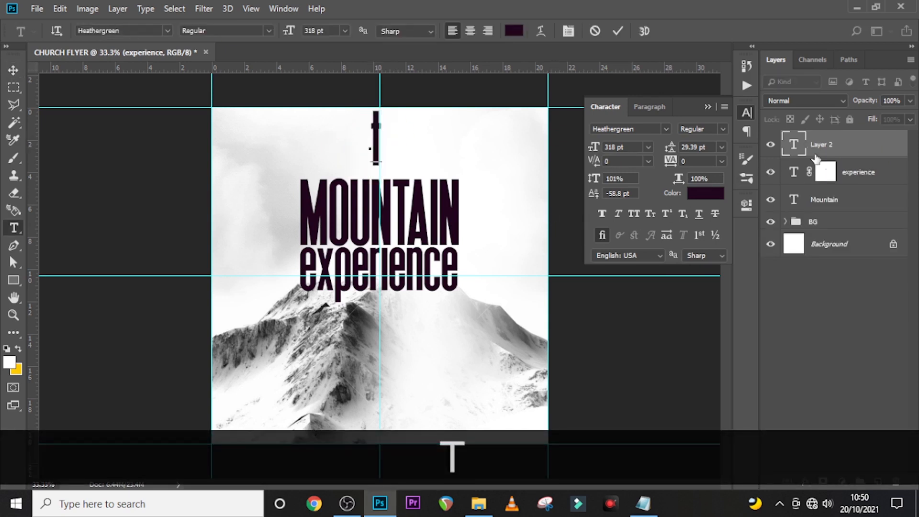
pyautogui.click(843, 146)
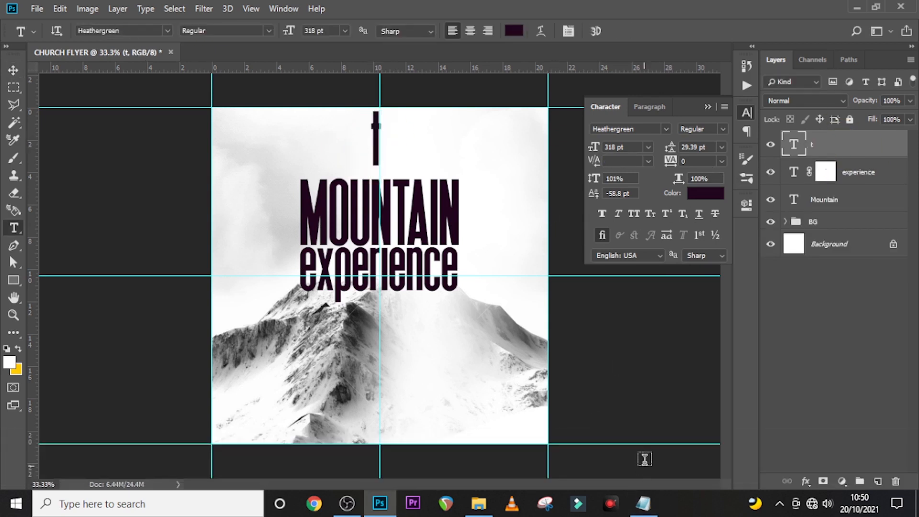
pyautogui.click(665, 128)
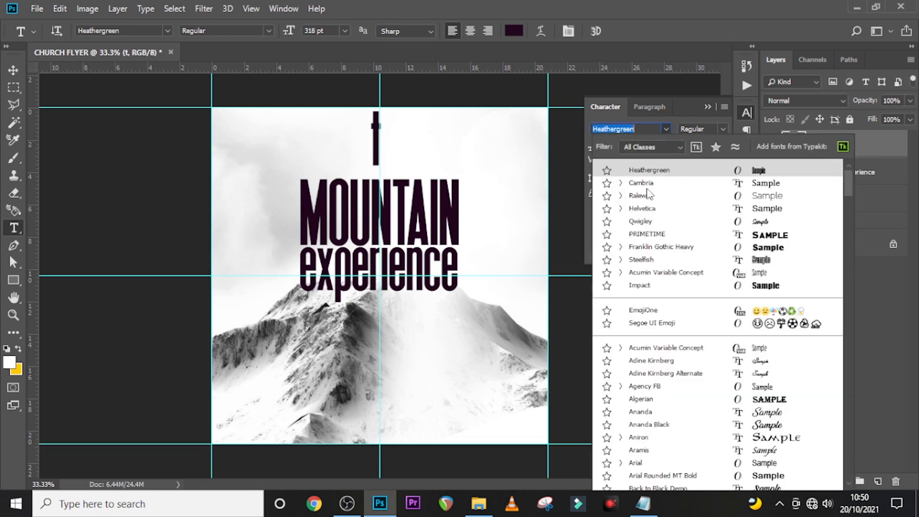
pyautogui.click(637, 222)
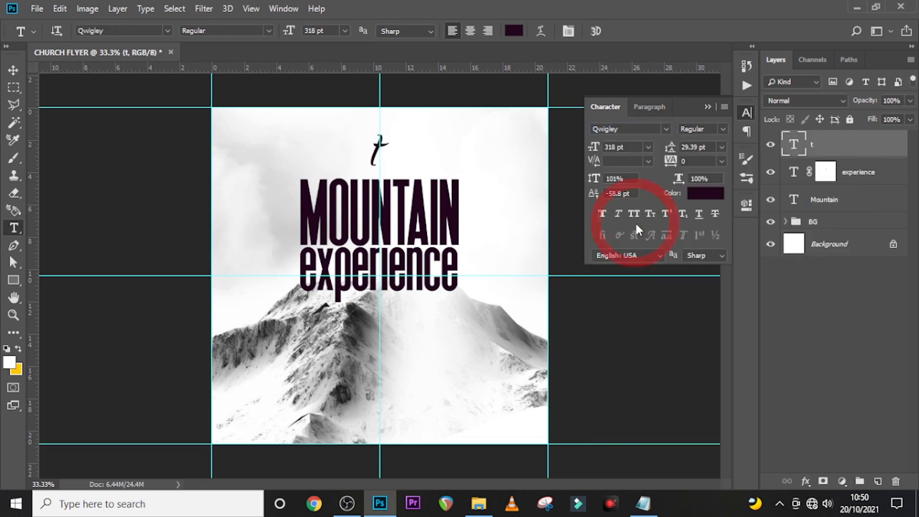
pyautogui.click(632, 215)
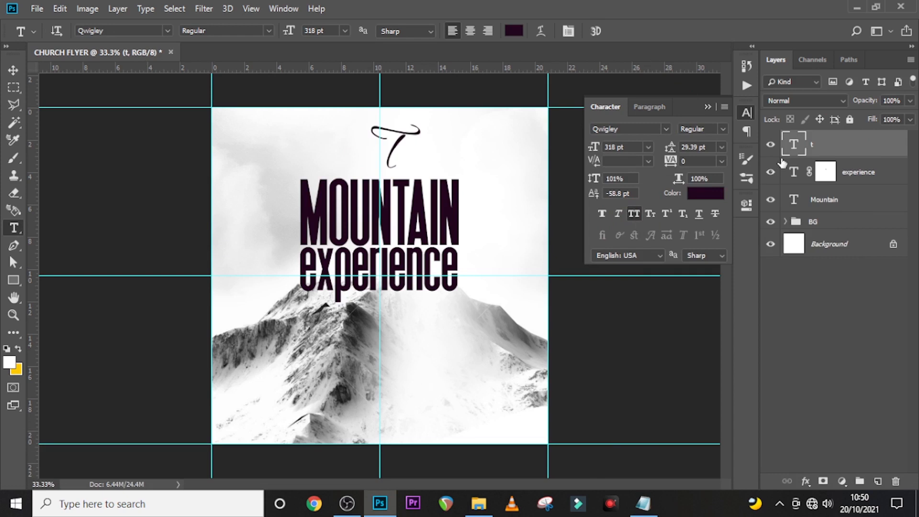
pyautogui.click(627, 148)
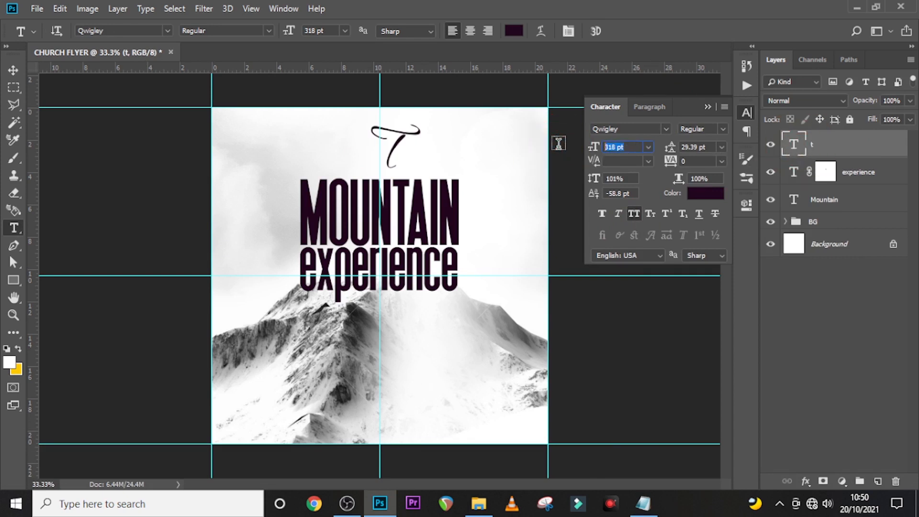
pyautogui.write('600')
pyautogui.press('Return')
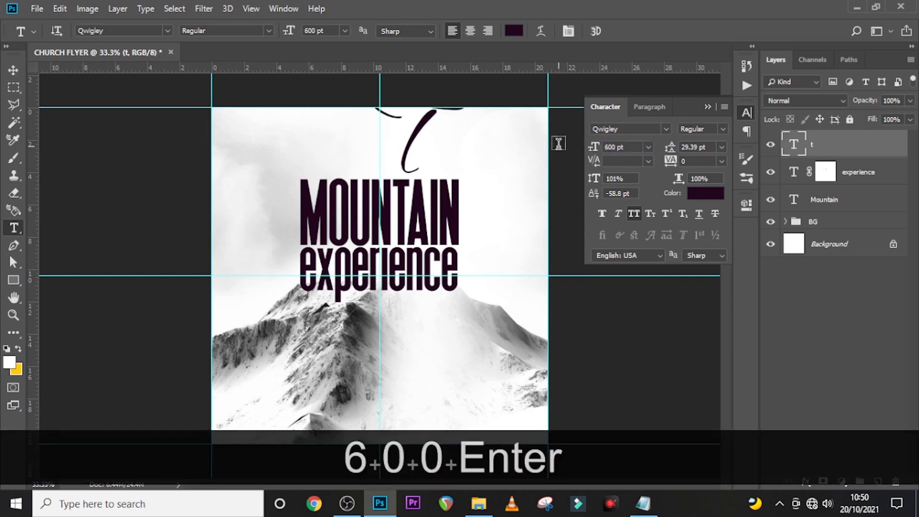
# - Colour the script T dark red with hex 960e02
pyautogui.click(702, 191)
pyautogui.write('96')
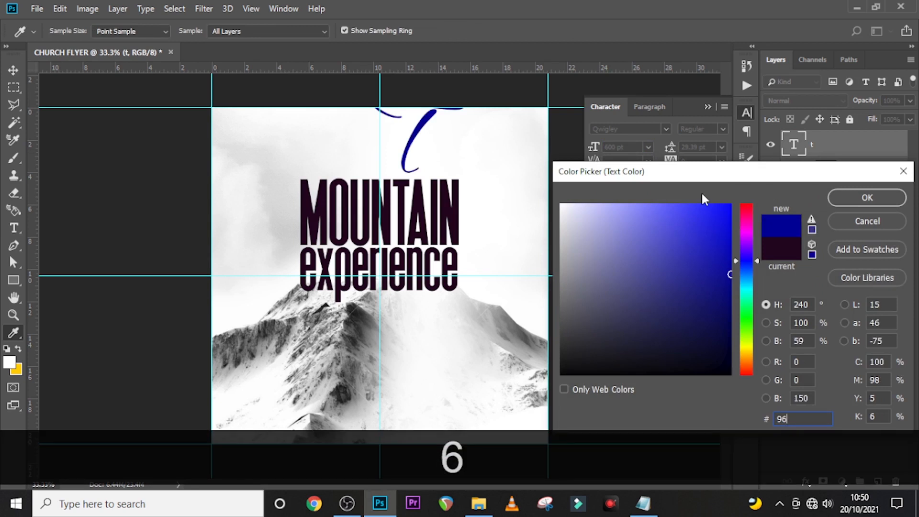
pyautogui.write('0e')
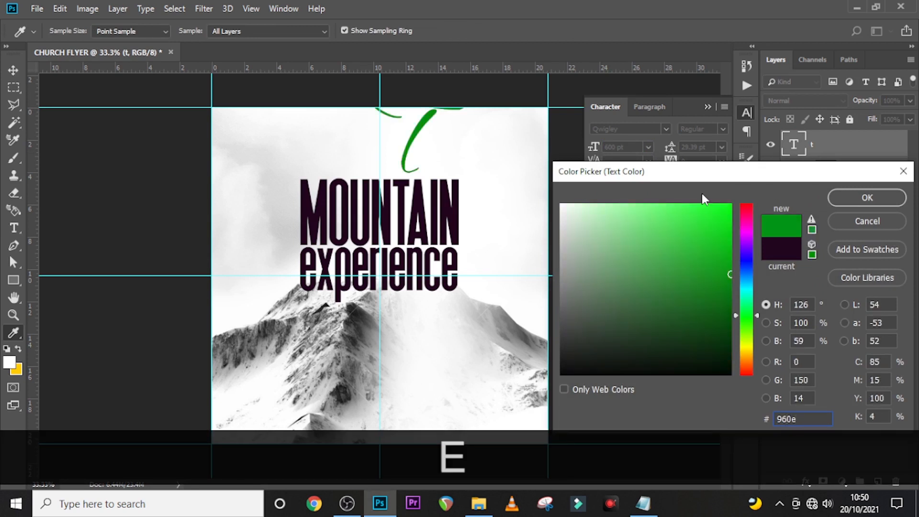
pyautogui.write('02')
pyautogui.press('Return')
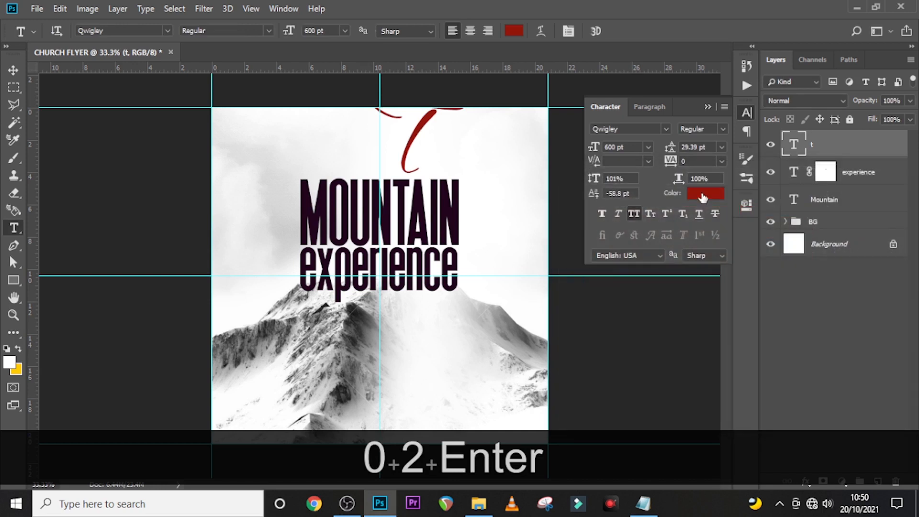
# - Position the T centred at the top with its stem overlapping MOUNTAIN
pyautogui.click(831, 138)
pyautogui.press('v')
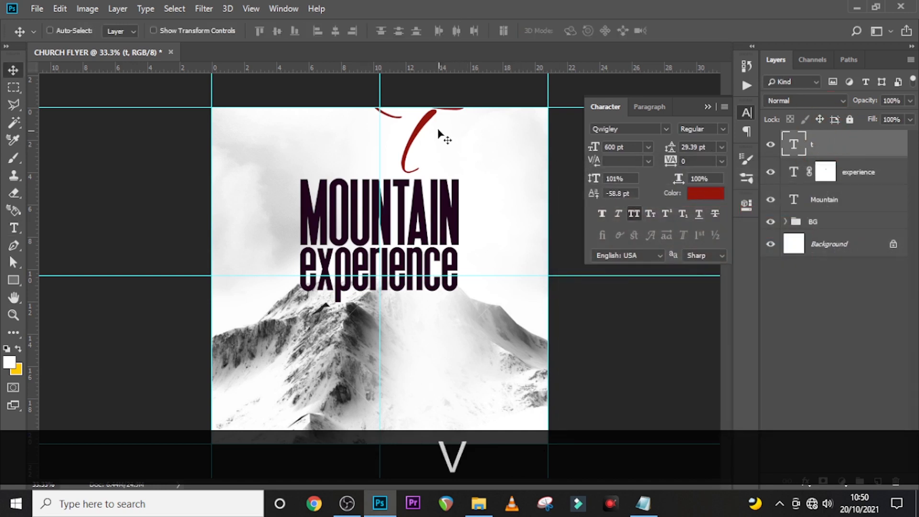
pyautogui.moveTo(439, 131); pyautogui.dragTo(387, 166)
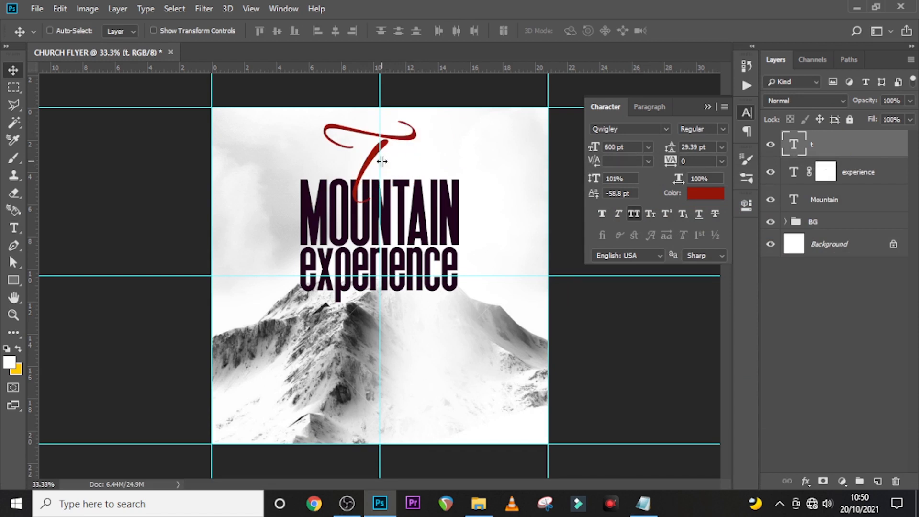
pyautogui.press('Left')
pyautogui.press('Up')
pyautogui.press('Up')
pyautogui.press('Up')
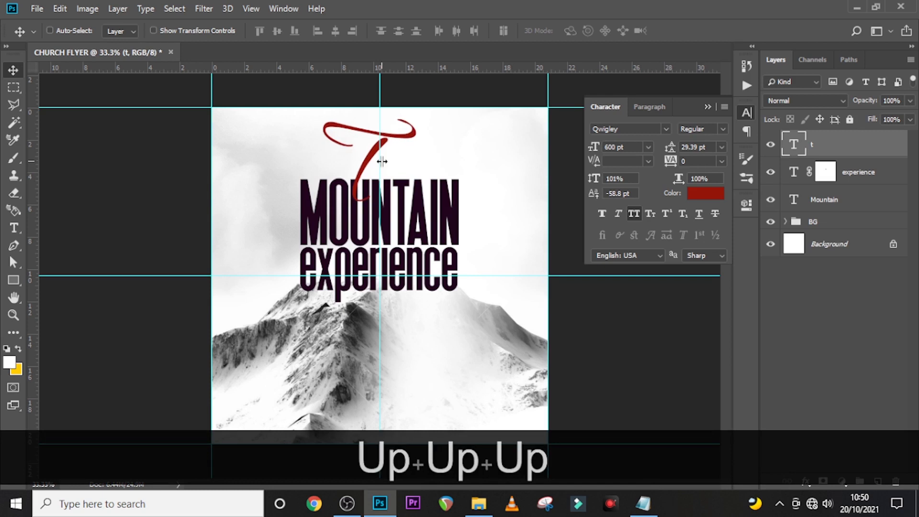
pyautogui.press('Down')
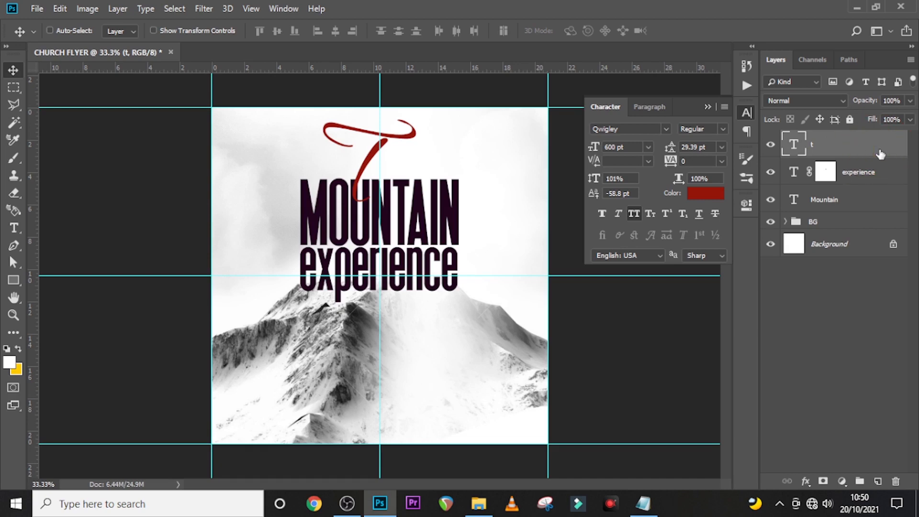
# - Add a white outside Stroke layer style to the script T
pyautogui.doubleClick(880, 153)
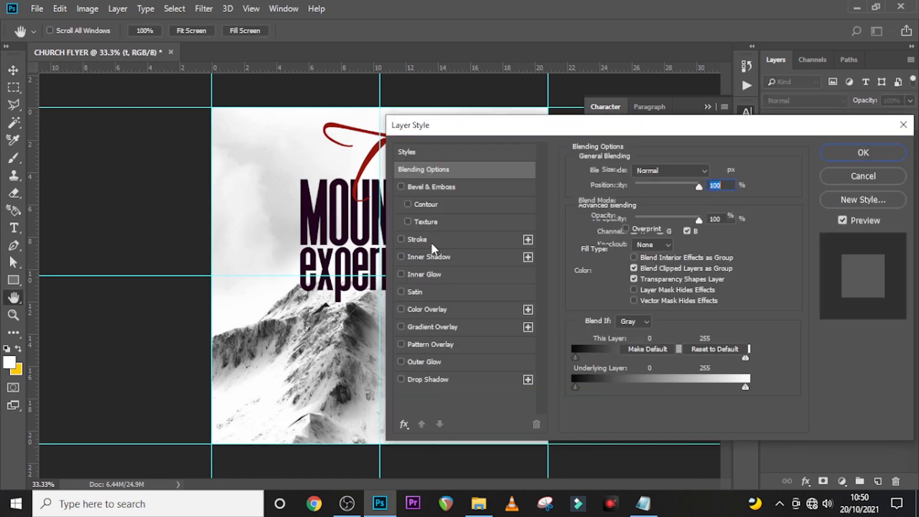
pyautogui.click(430, 241)
pyautogui.doubleClick(714, 171)
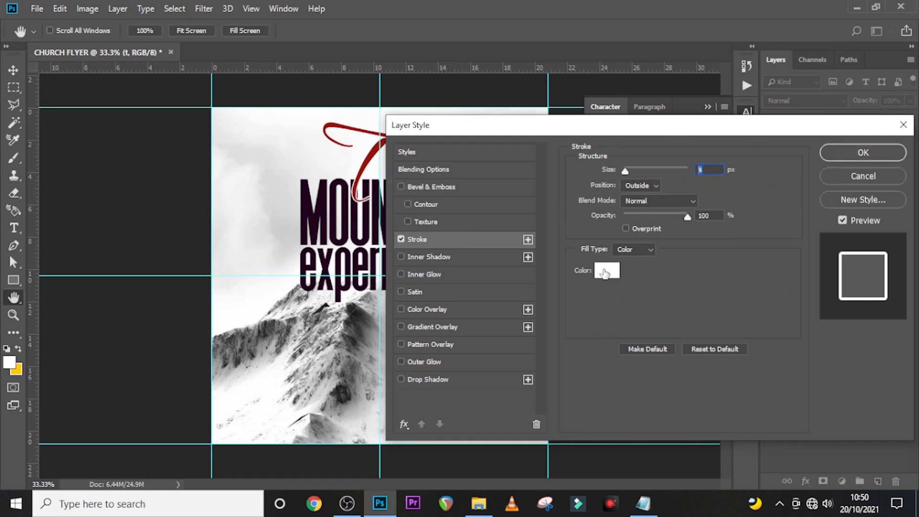
pyautogui.click(868, 152)
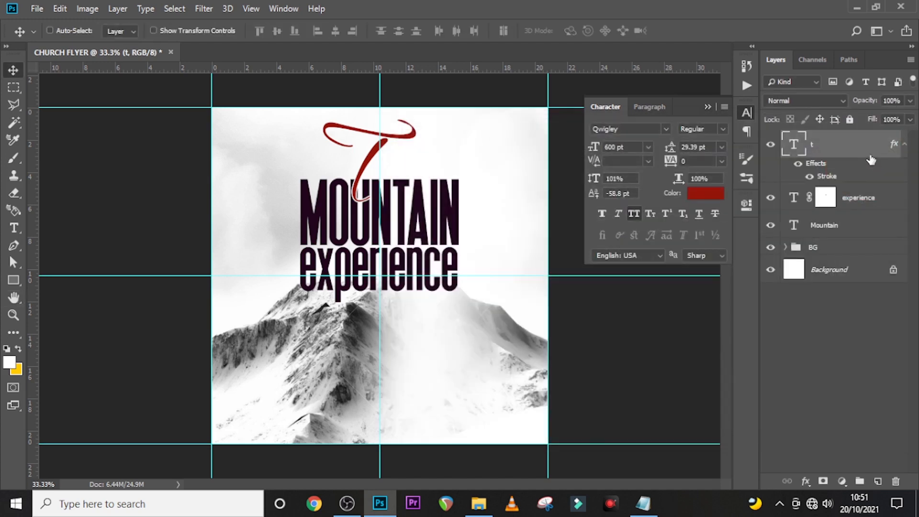
# - Duplicate the T, shift the copy right, make it lowercase and clear its layer style
pyautogui.hotkey('ctrl', 'j')
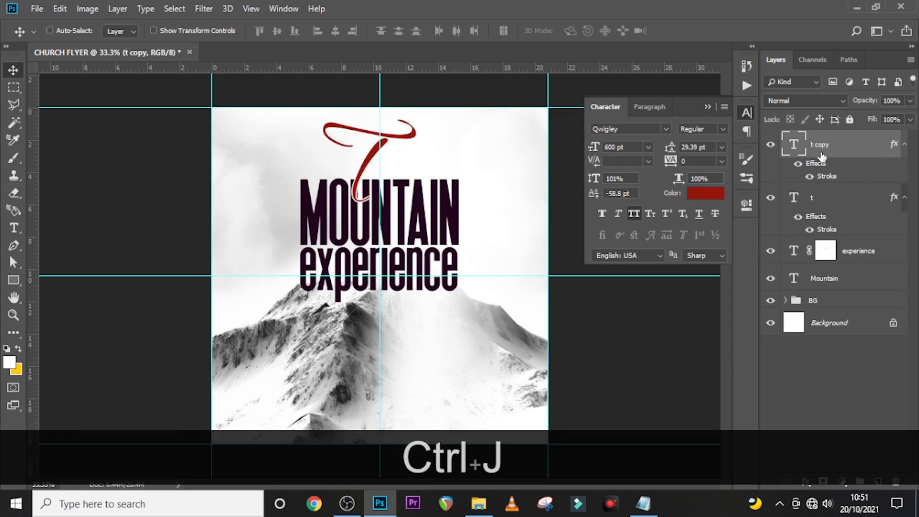
pyautogui.press('v')
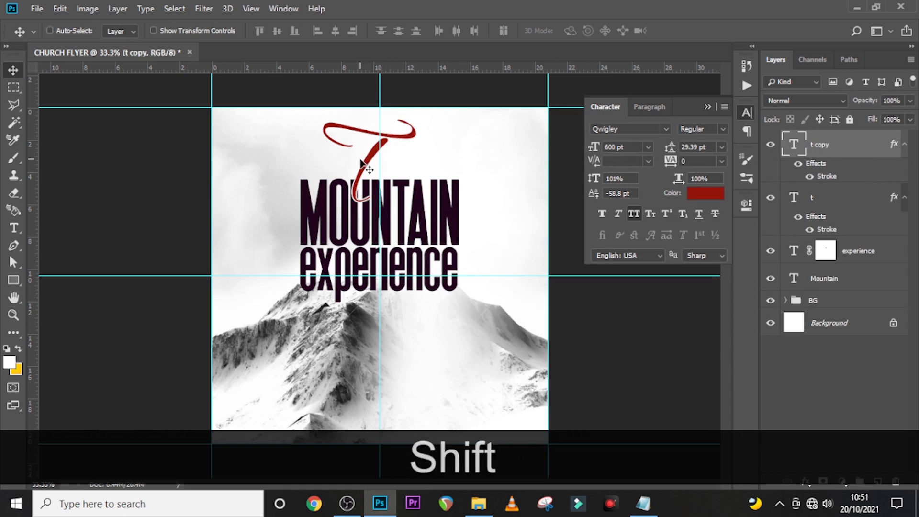
pyautogui.moveTo(365, 168); pyautogui.dragTo(406, 168)
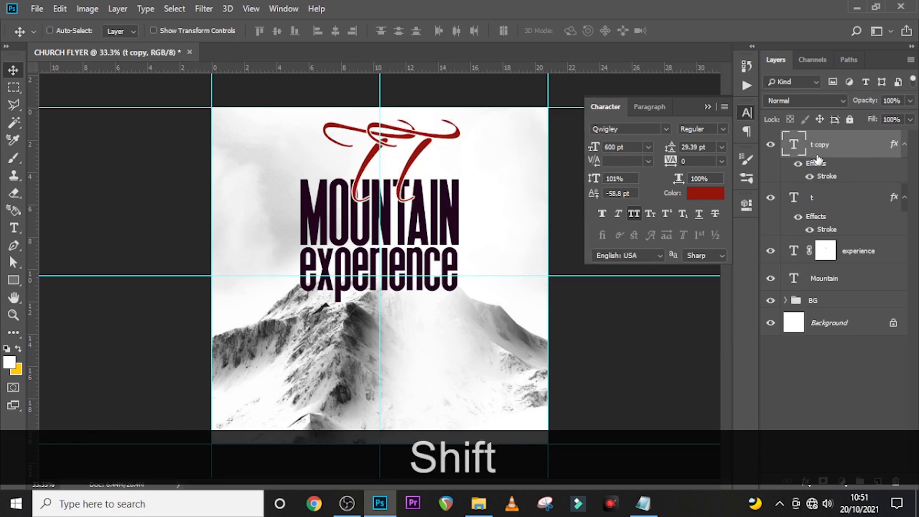
pyautogui.click(633, 213)
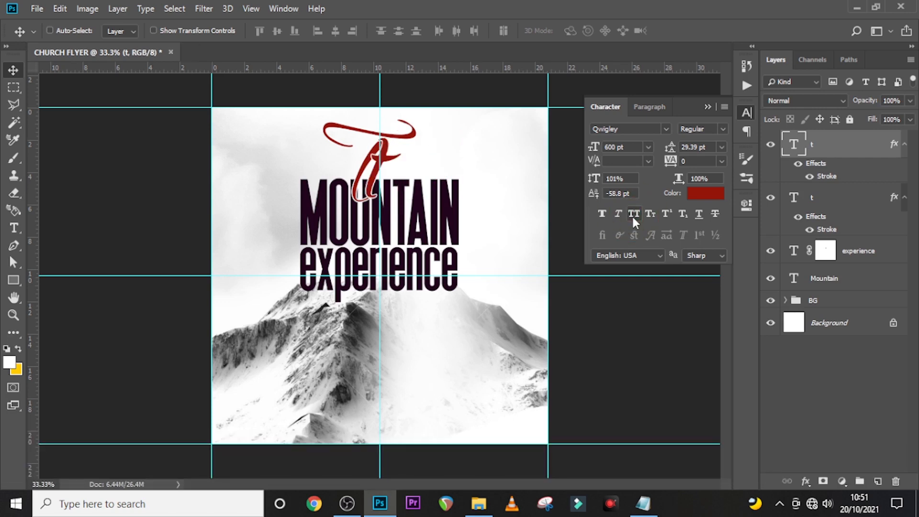
pyautogui.rightClick(875, 148)
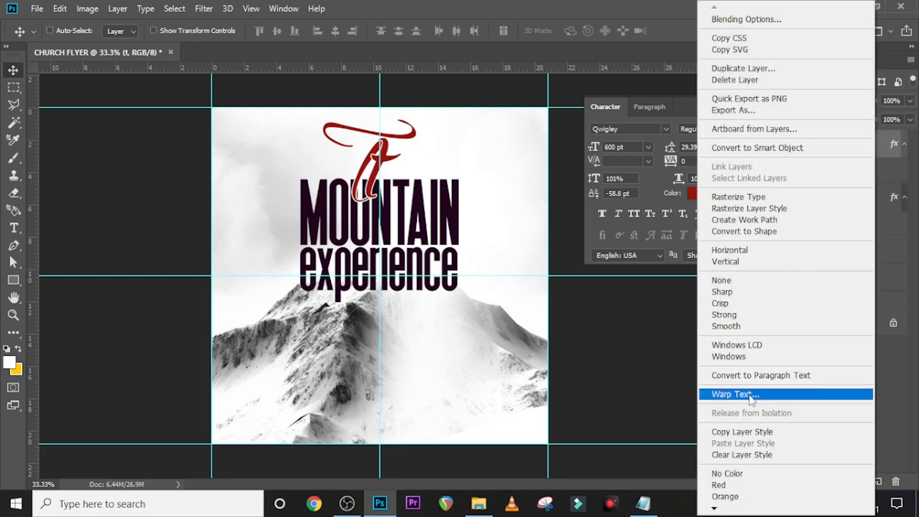
pyautogui.click(752, 455)
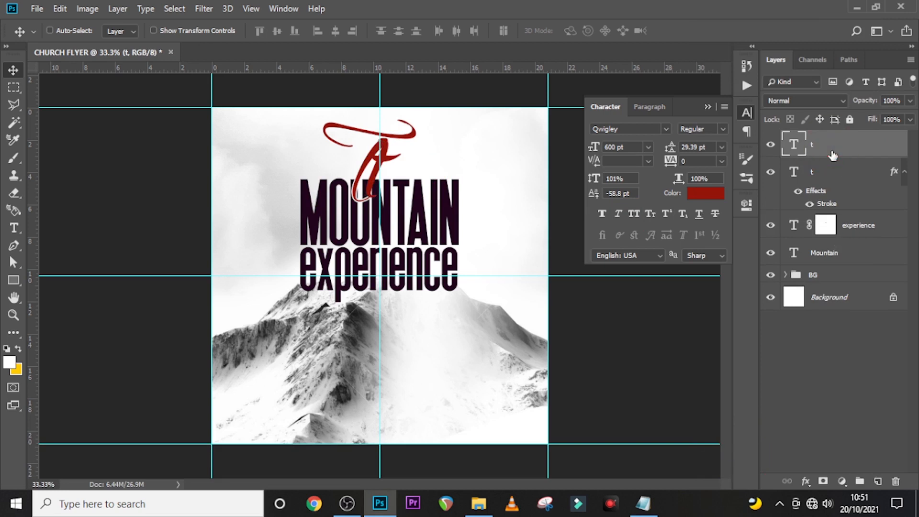
# - Change the copied letter to 'Th' at 257 pt and move it up beside the T
pyautogui.doubleClick(795, 149)
pyautogui.write('Th')
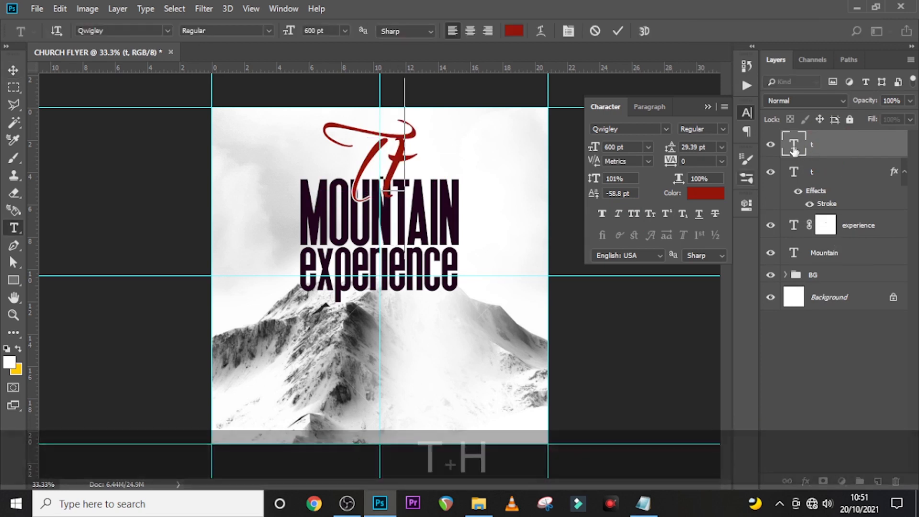
pyautogui.click(794, 149)
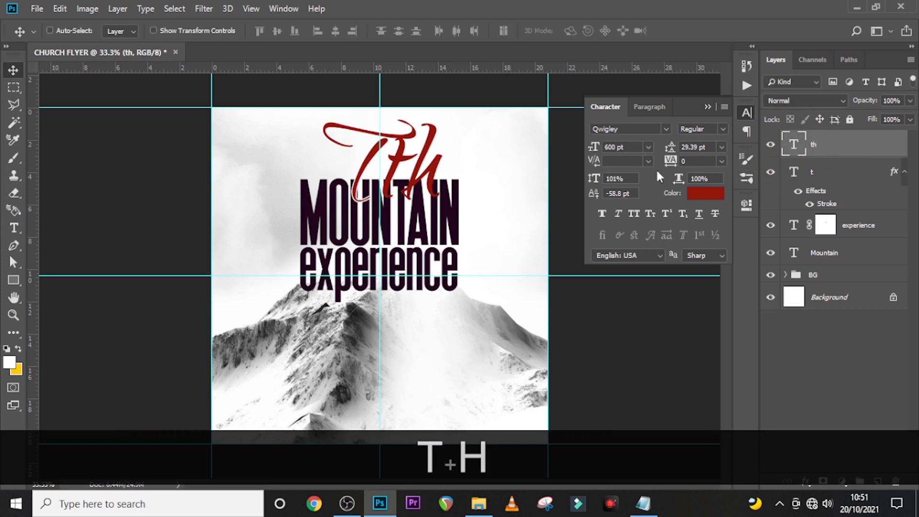
pyautogui.click(628, 147)
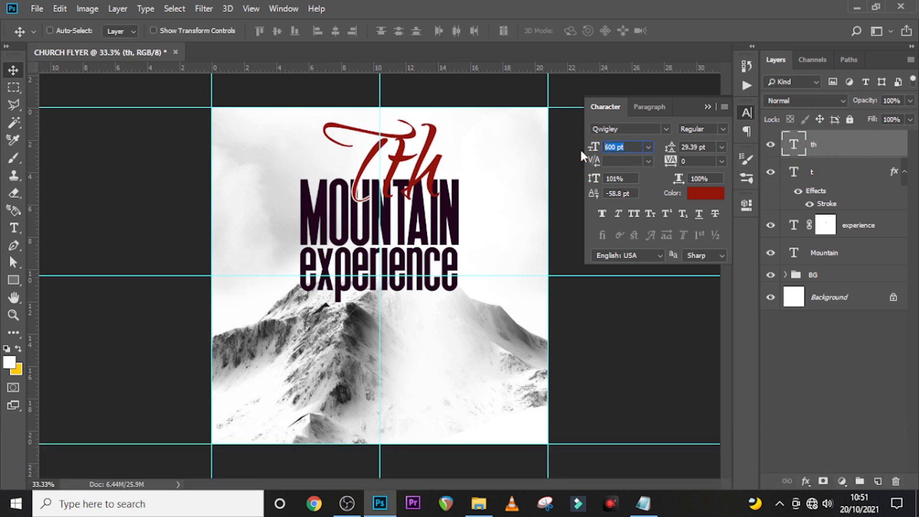
pyautogui.write('2')
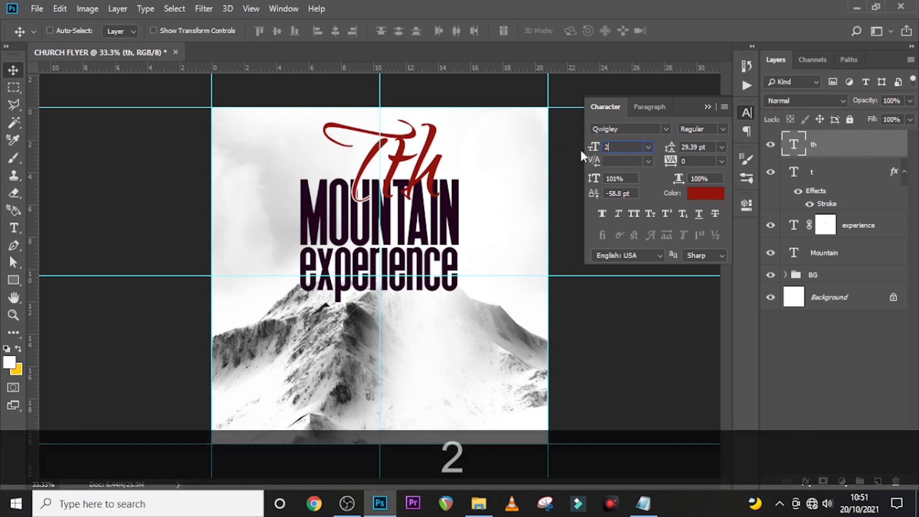
pyautogui.write('57')
pyautogui.press('Return')
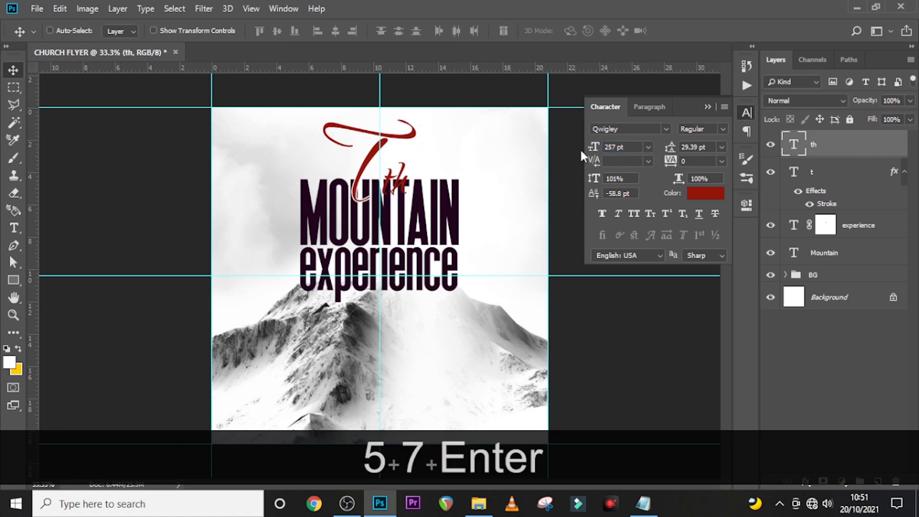
pyautogui.press('v')
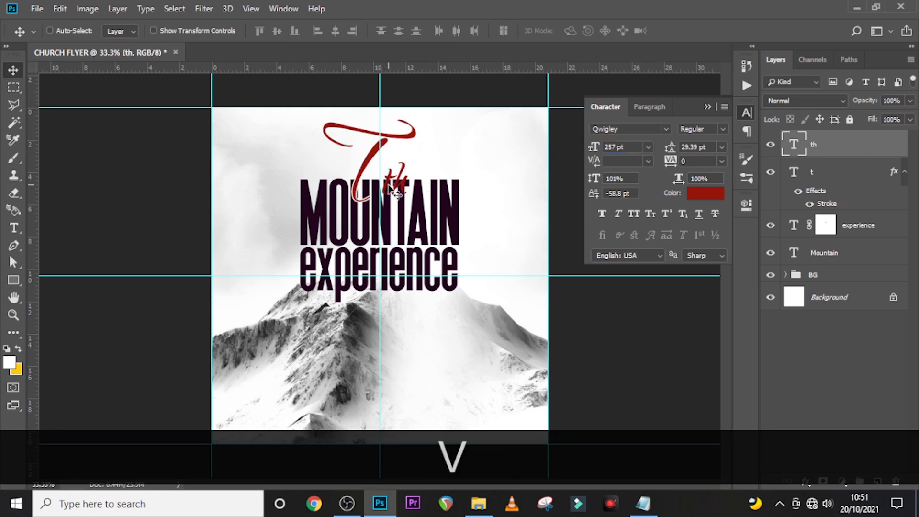
pyautogui.moveTo(393, 186); pyautogui.dragTo(391, 165)
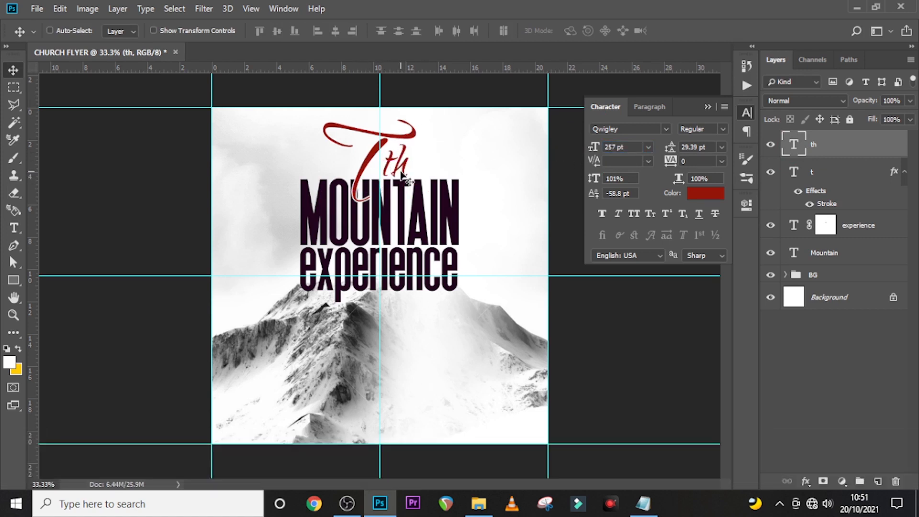
pyautogui.press('Left')
# - Tighten its tracking to -60 and nudge it down slightly
pyautogui.click(675, 166)
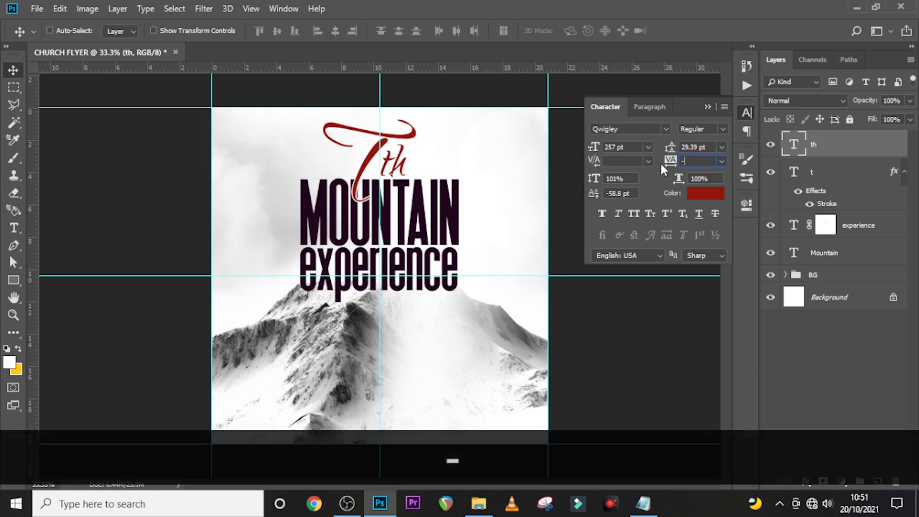
pyautogui.write('-60')
pyautogui.press('Return')
pyautogui.press('v')
pyautogui.press('Down')
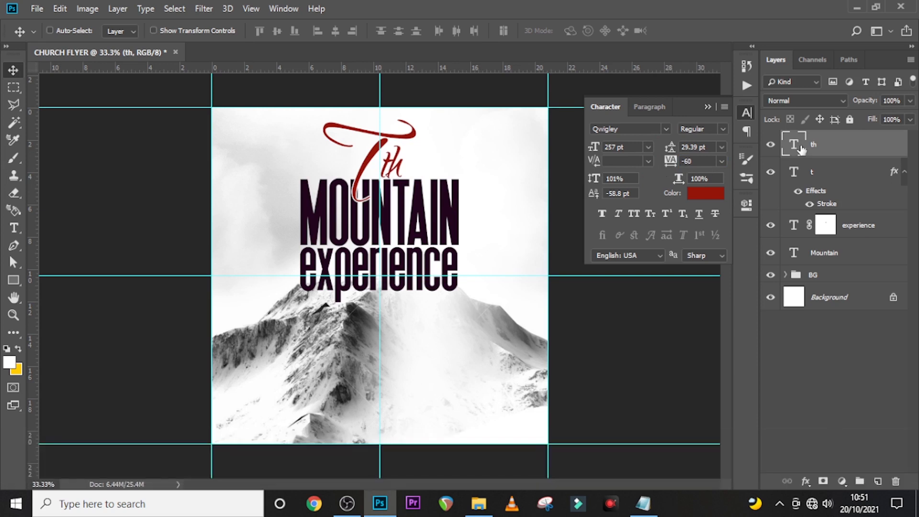
# - Change the text to 'he' and nudge both 'he' and the T into place
pyautogui.doubleClick(794, 144)
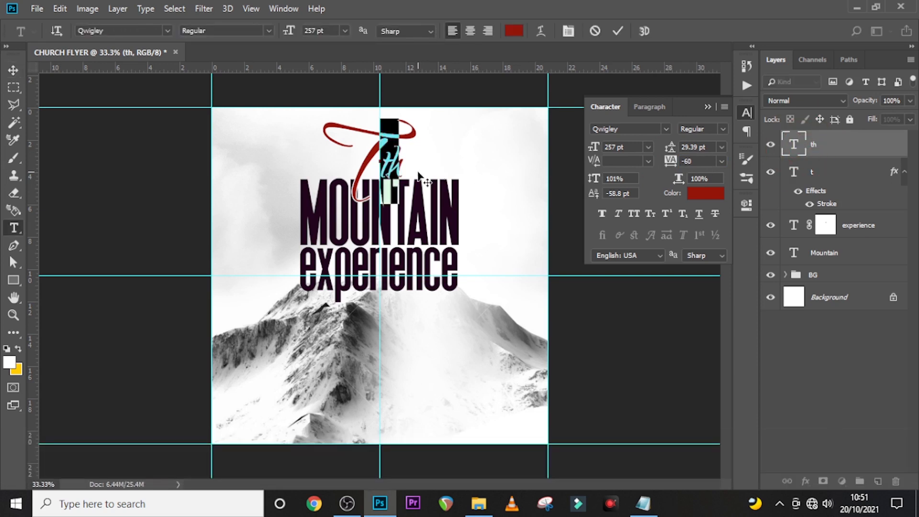
pyautogui.write('he')
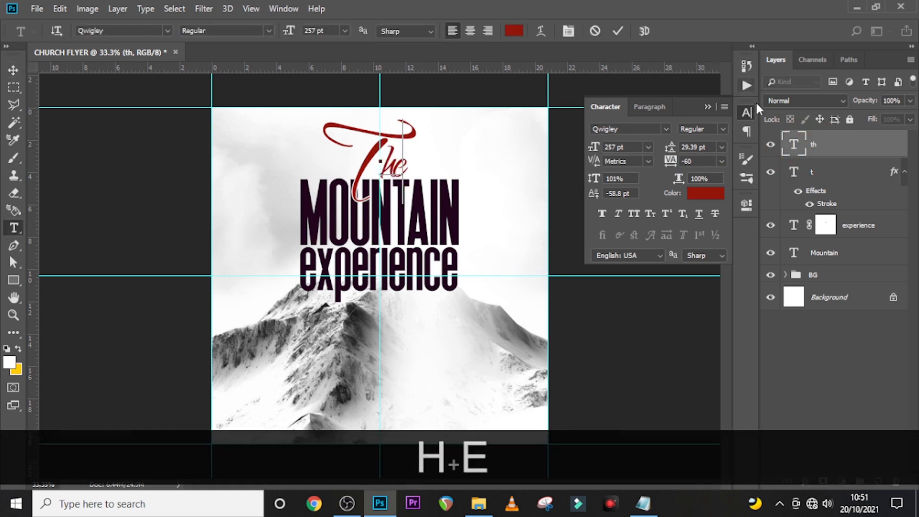
pyautogui.click(828, 149)
pyautogui.press('Left')
pyautogui.press('Left')
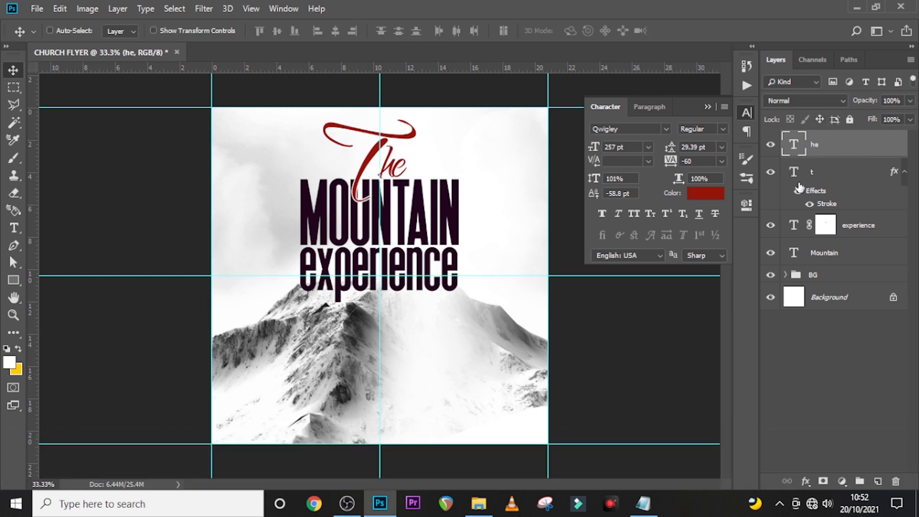
pyautogui.click(811, 180)
pyautogui.press('Down')
pyautogui.press('Down')
pyautogui.press('Down')
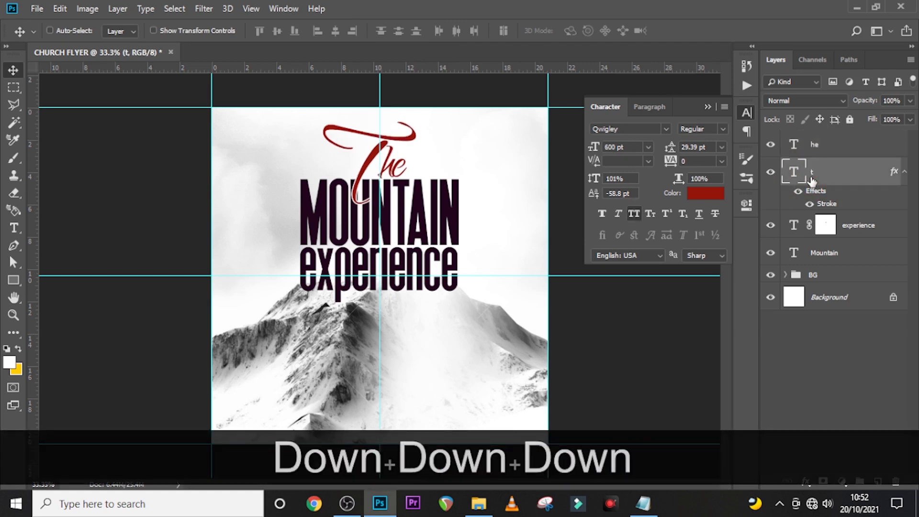
pyautogui.press('Left')
pyautogui.press('Left')
pyautogui.click(814, 144)
# - Draw a thin rounded-rectangle bar under 'experience'
pyautogui.press('t')
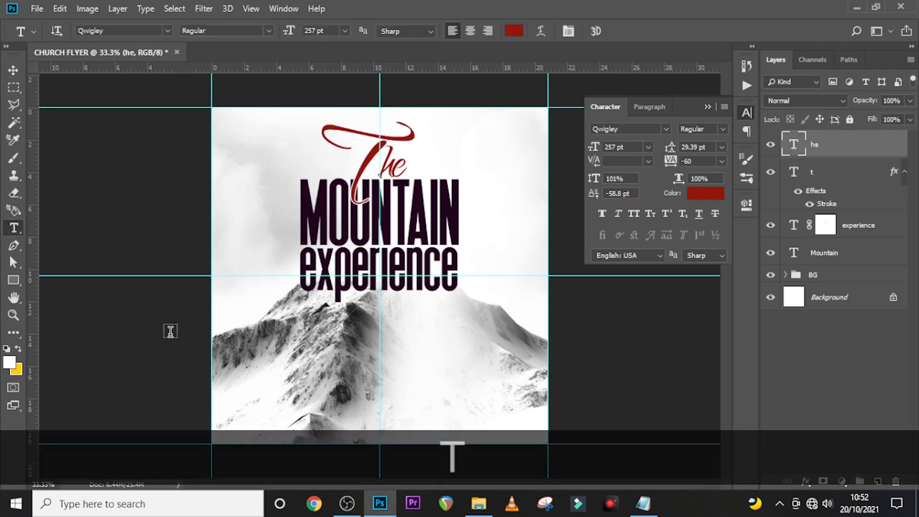
pyautogui.click(13, 279)
pyautogui.rightClick(20, 276)
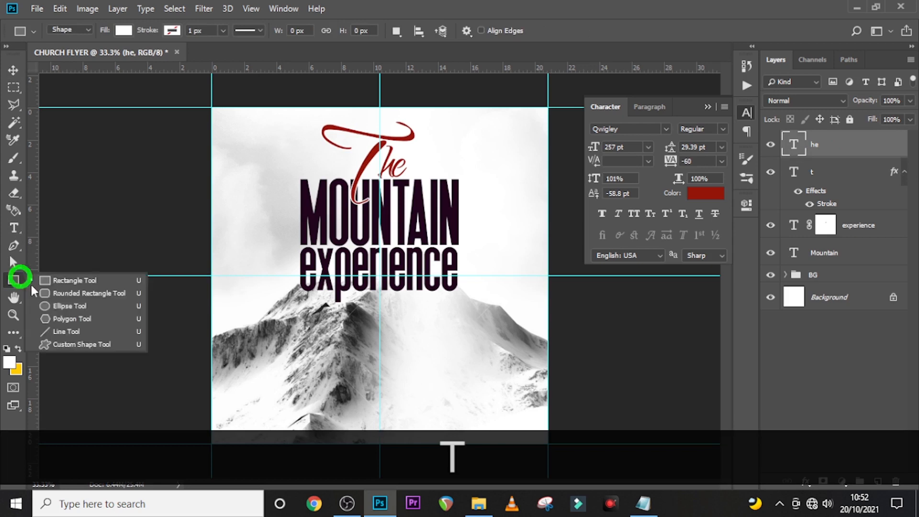
pyautogui.click(59, 293)
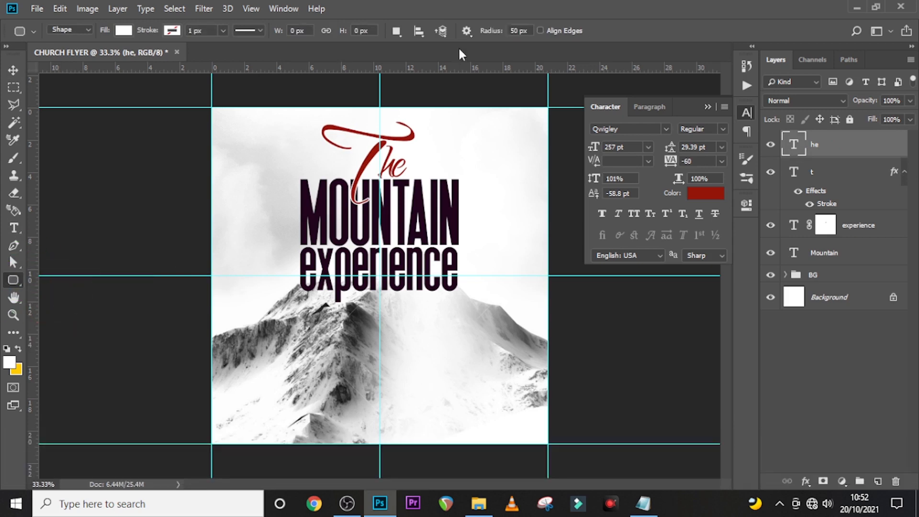
pyautogui.click(531, 31)
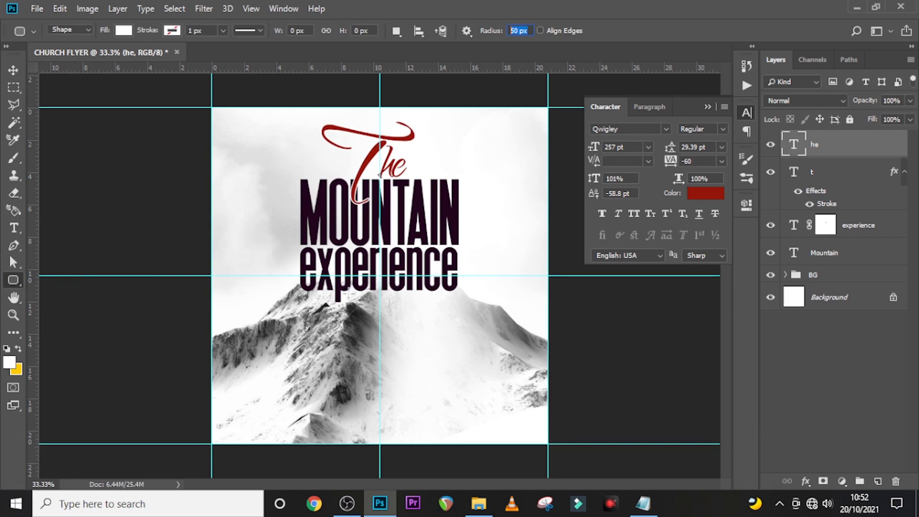
pyautogui.moveTo(343, 294); pyautogui.dragTo(460, 297)
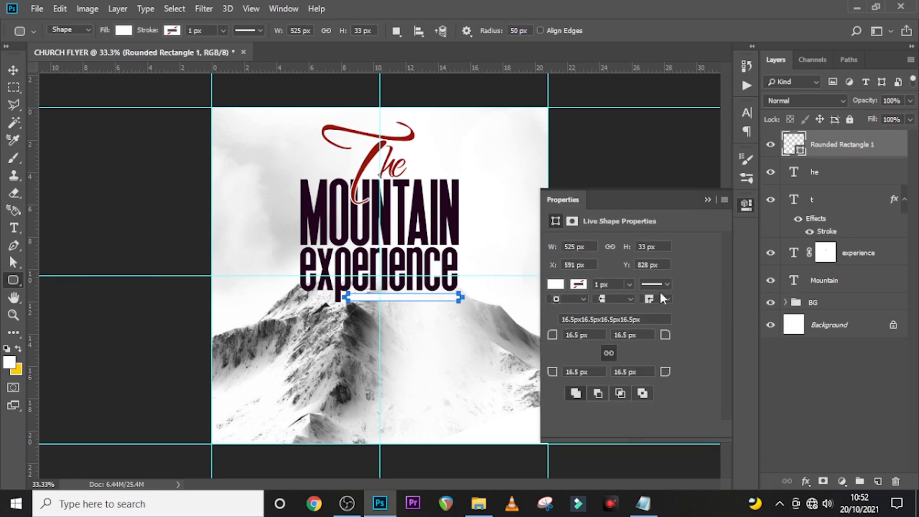
# - Fill the bar with dark red #570801 and start a new text layer below it
pyautogui.click(555, 287)
pyautogui.click(682, 300)
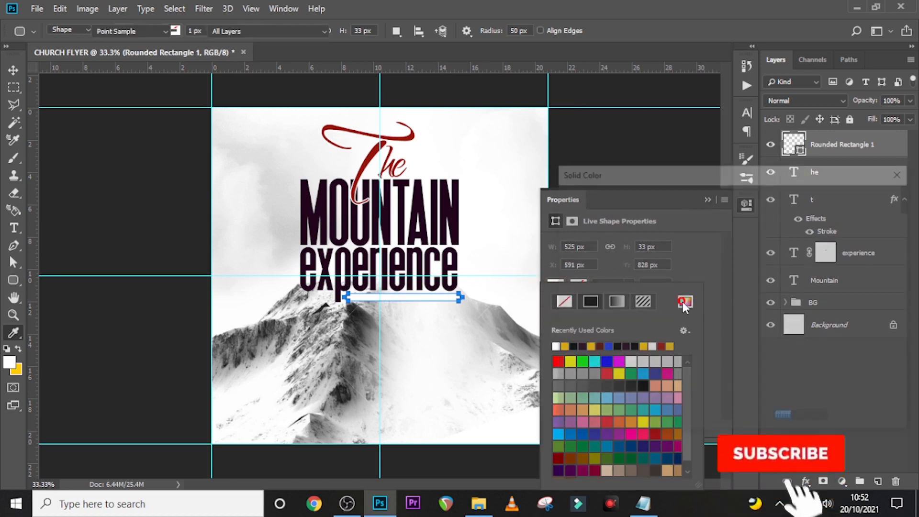
pyautogui.write('5')
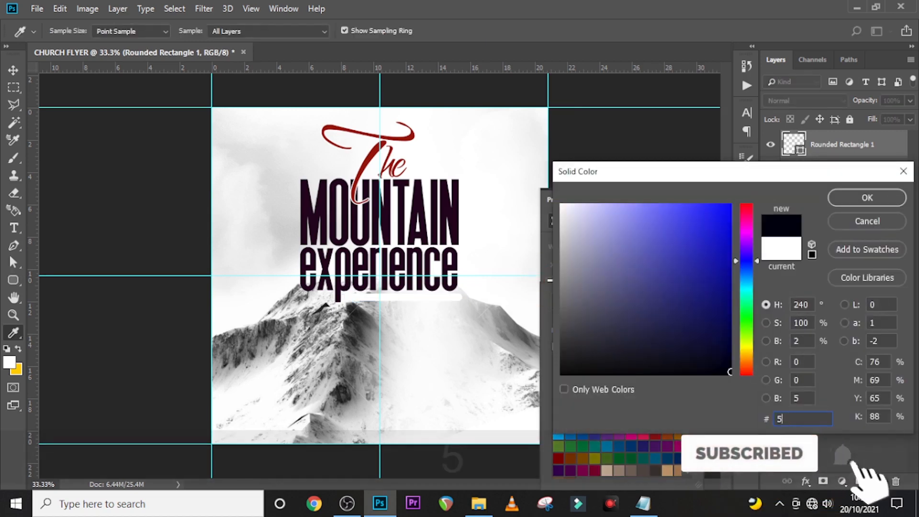
pyautogui.write('70')
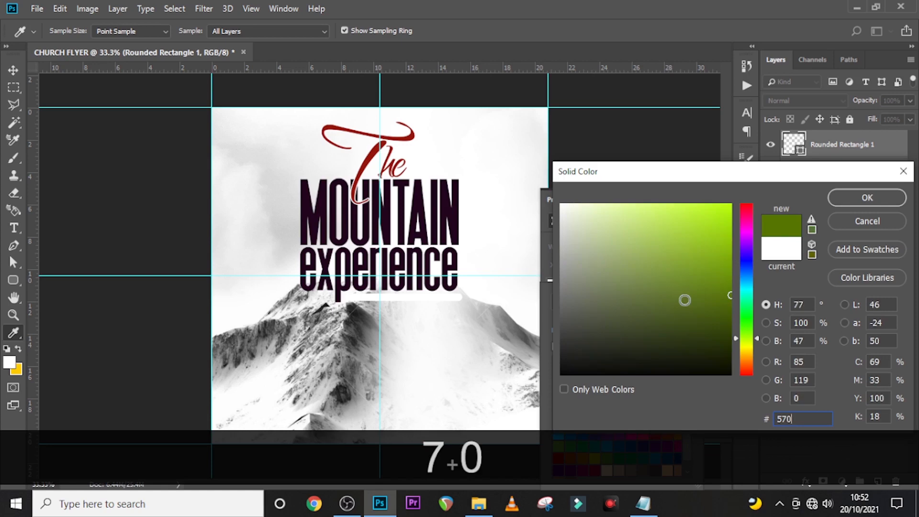
pyautogui.write('801')
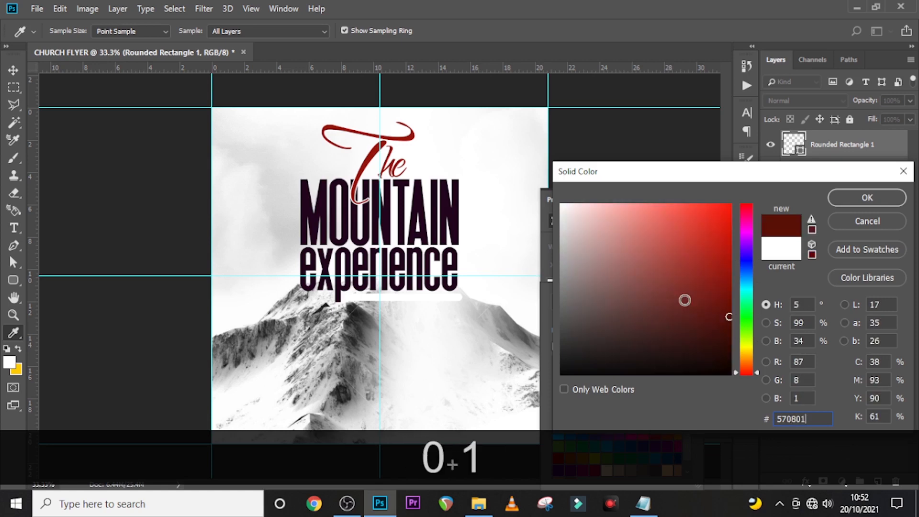
pyautogui.click(876, 197)
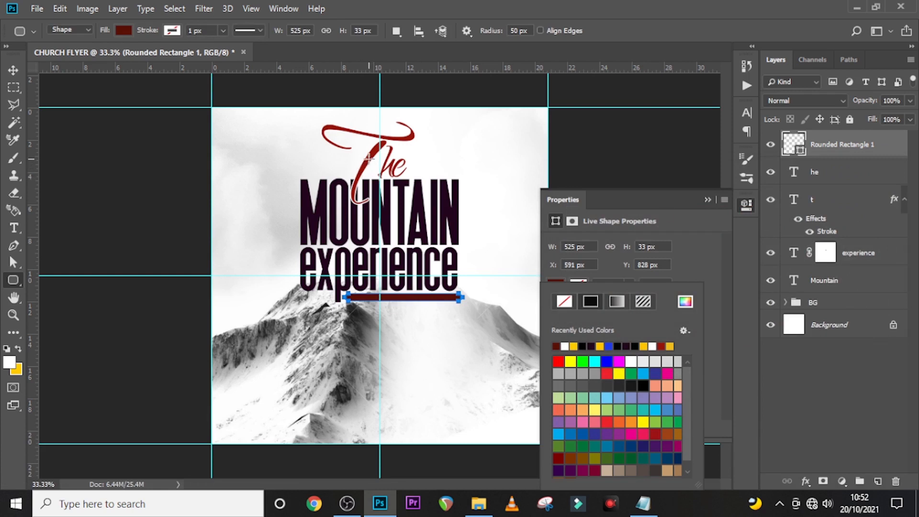
pyautogui.click(829, 144)
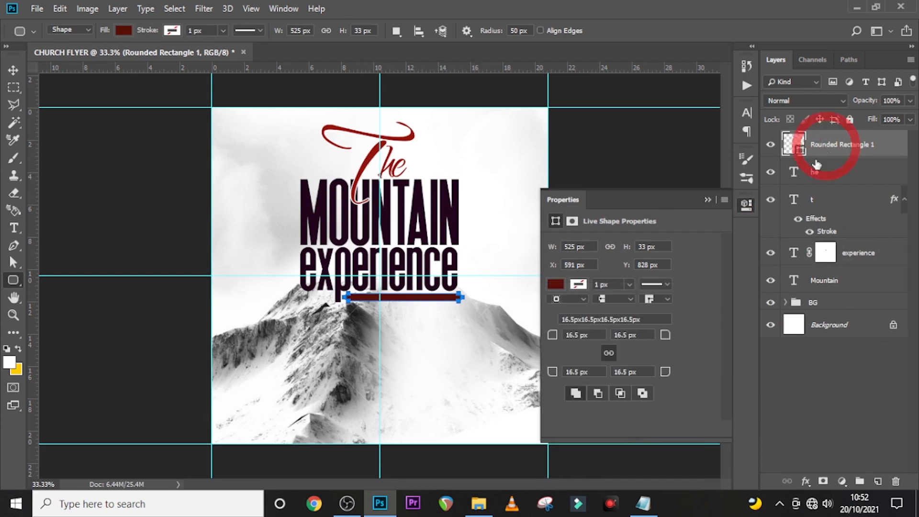
pyautogui.press('t')
pyautogui.click(359, 335)
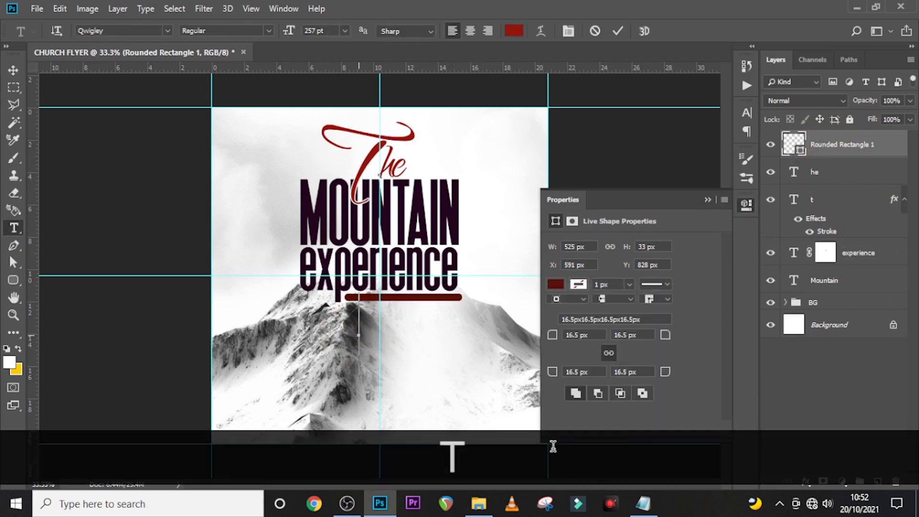
# - Paste 'intensive prayer marathon' from the notes into the new text layer
pyautogui.click(642, 503)
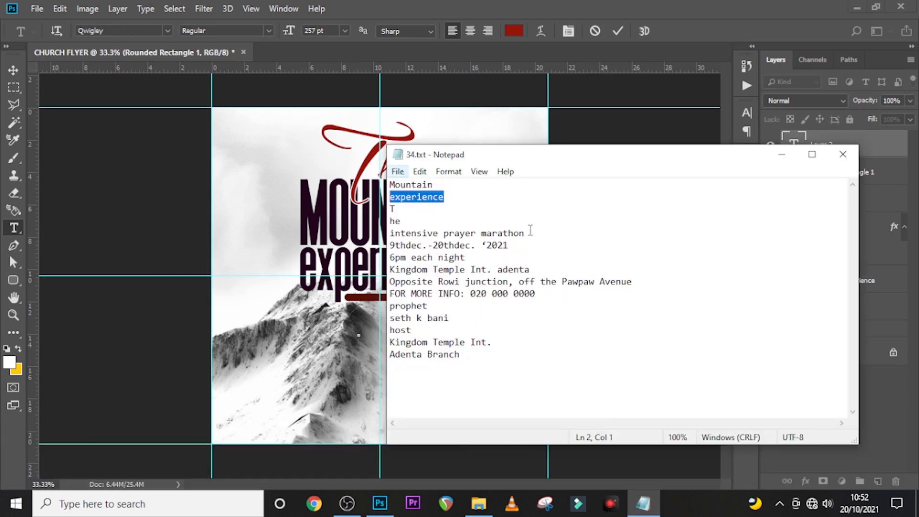
pyautogui.moveTo(530, 231); pyautogui.dragTo(388, 234)
pyautogui.hotkey('ctrl', 'c')
pyautogui.click(465, 5)
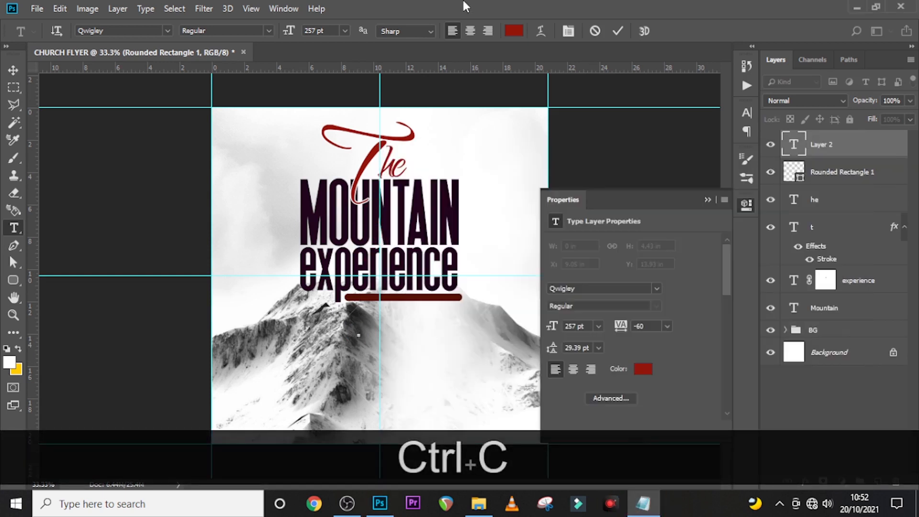
pyautogui.hotkey('ctrl', 'v')
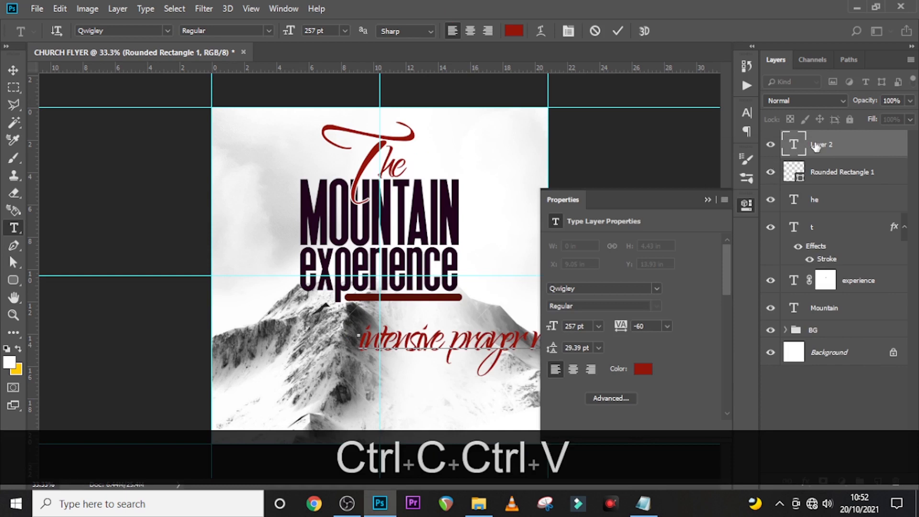
pyautogui.click(816, 146)
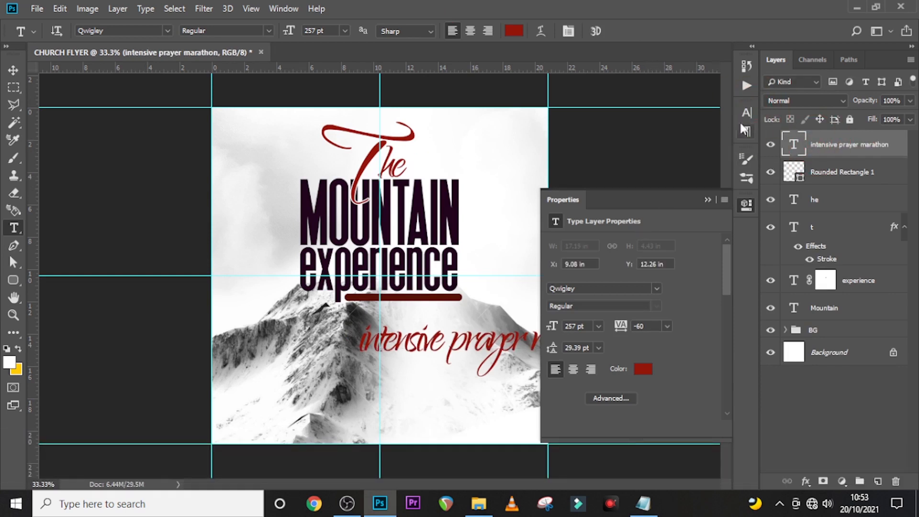
# - Set the tagline to Raleway, 22 pt, with 300 tracking
pyautogui.click(746, 113)
pyautogui.click(667, 128)
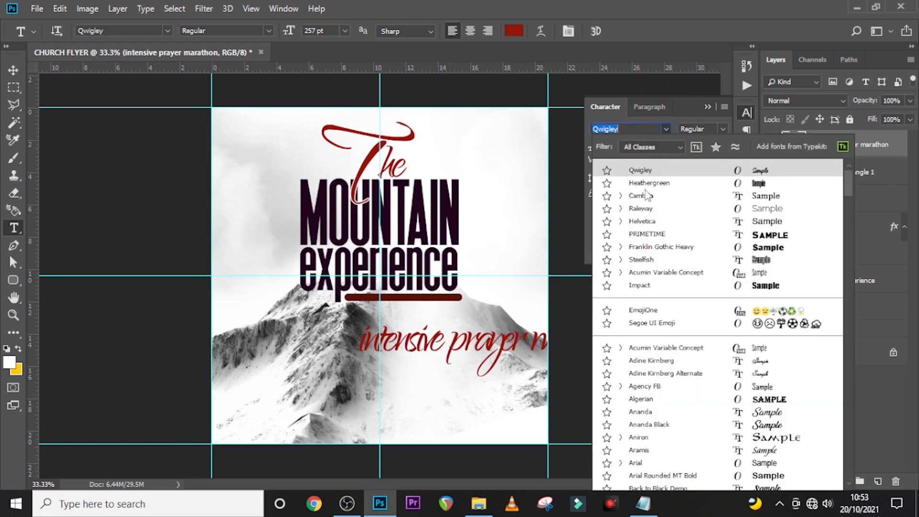
pyautogui.click(644, 204)
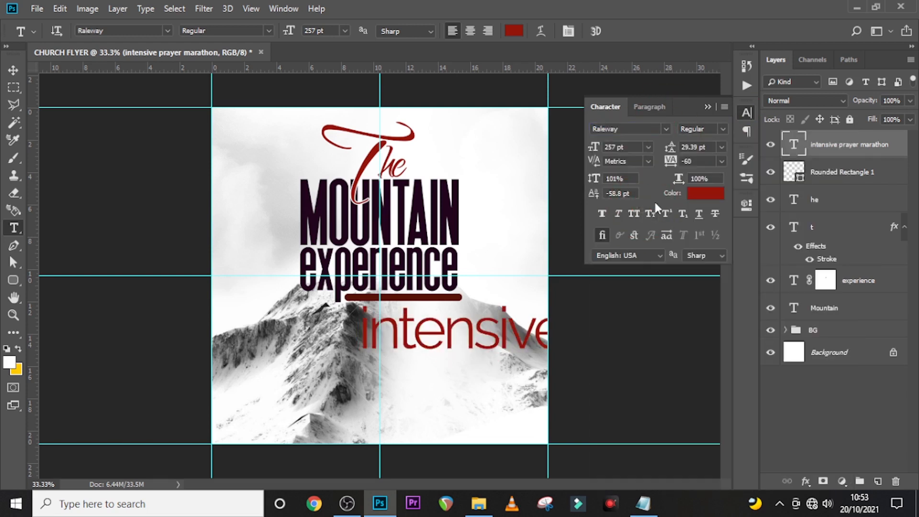
pyautogui.click(574, 143)
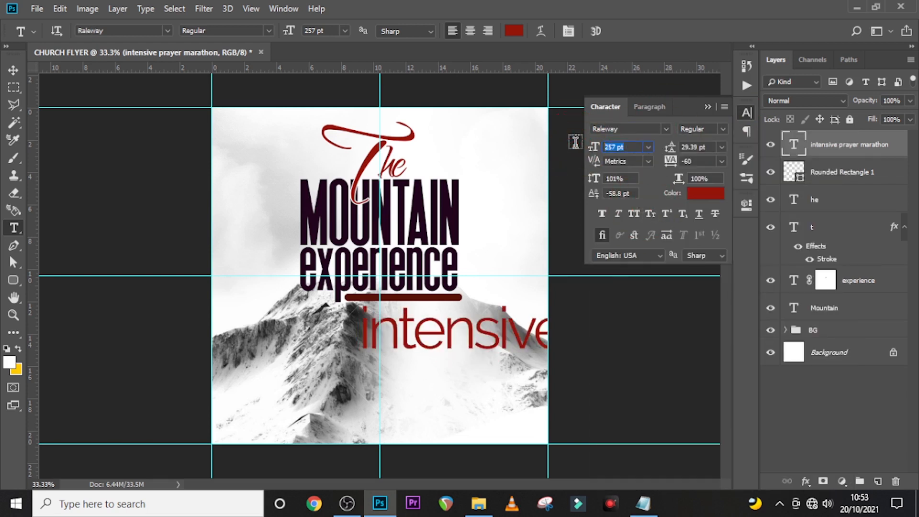
pyautogui.write('22')
pyautogui.press('Return')
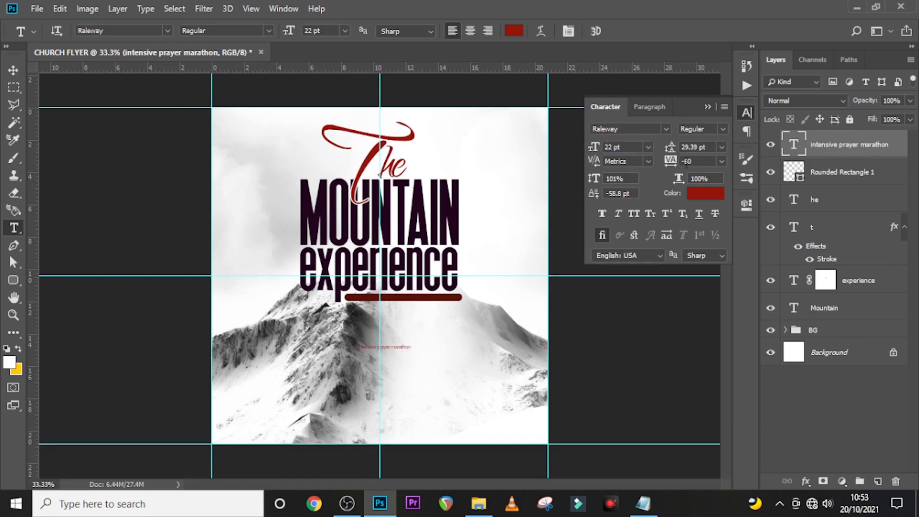
pyautogui.click(668, 162)
pyautogui.write('300')
pyautogui.press('Return')
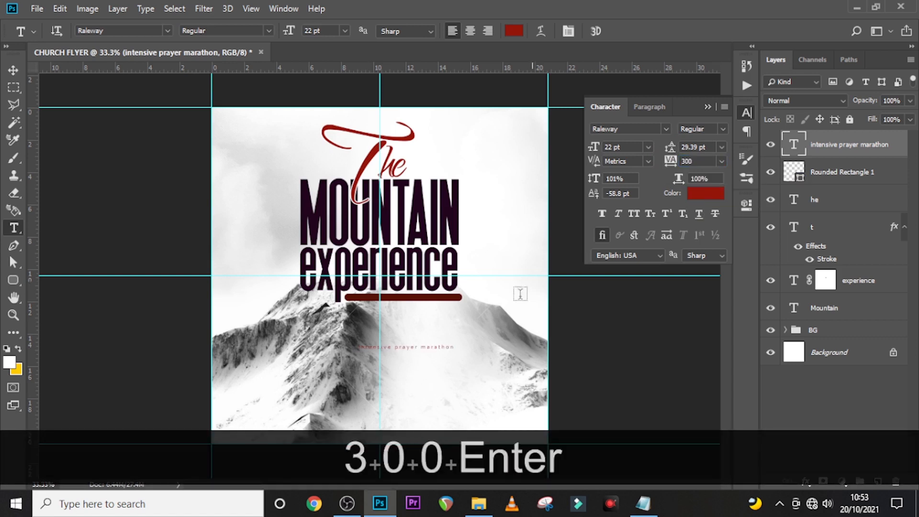
# - Move the tagline up onto the red bar and colour it white
pyautogui.press('v')
pyautogui.moveTo(410, 352); pyautogui.dragTo(410, 317)
pyautogui.click(706, 193)
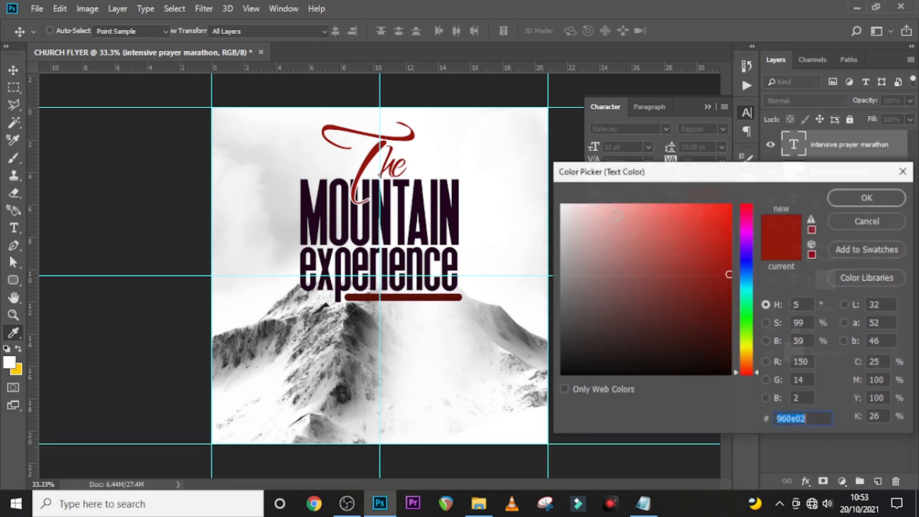
pyautogui.click(544, 174)
pyautogui.click(865, 197)
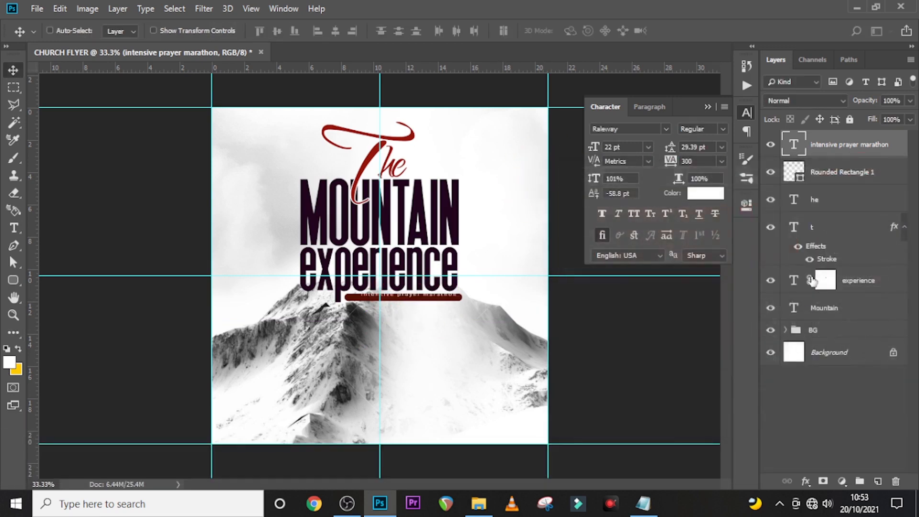
# - Zoom to 100% and nudge the tagline down and left inside the red bar
pyautogui.hotkey('ctrl', '=')
pyautogui.hotkey('ctrl', '=')
pyautogui.hotkey('ctrl', '=')
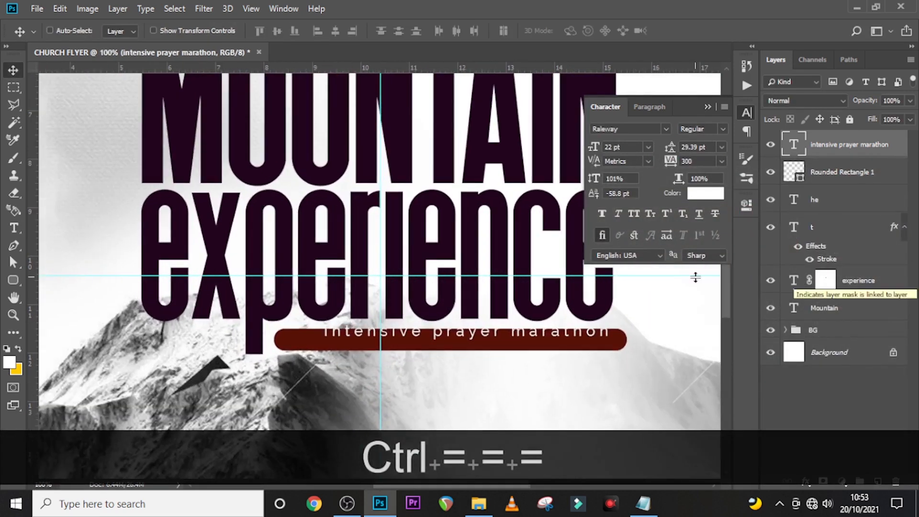
pyautogui.scroll(-3, 357, 268)
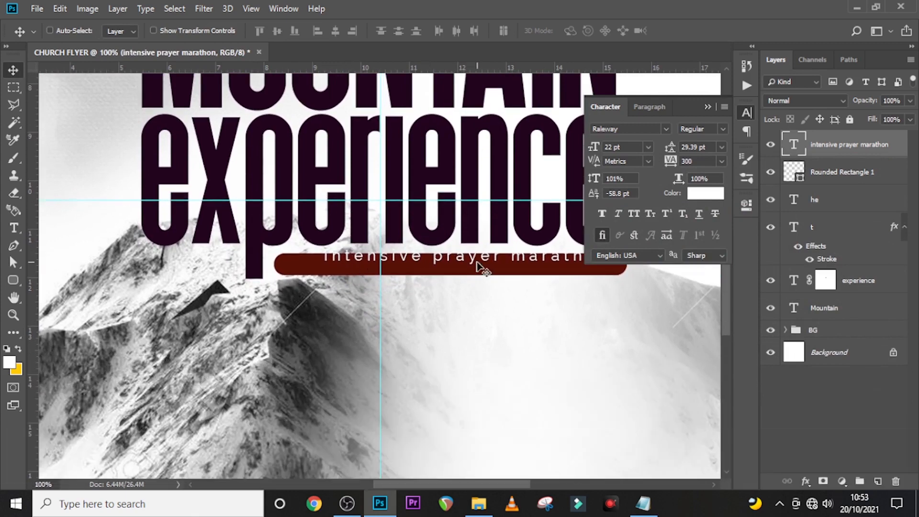
pyautogui.press('v')
pyautogui.click(826, 138)
pyautogui.press('Down')
pyautogui.press('Down')
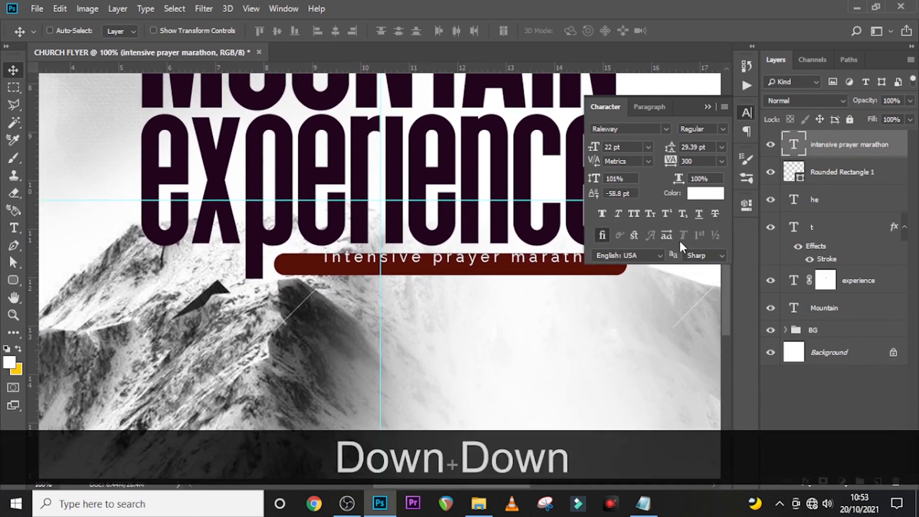
pyautogui.press('Down')
pyautogui.press('Down')
pyautogui.press('Down')
pyautogui.press('Down')
pyautogui.press('Down')
pyautogui.press('Down')
pyautogui.press('Down')
pyautogui.press('Down')
pyautogui.press('Down')
pyautogui.press('Down')
pyautogui.press('Down')
pyautogui.press('Down')
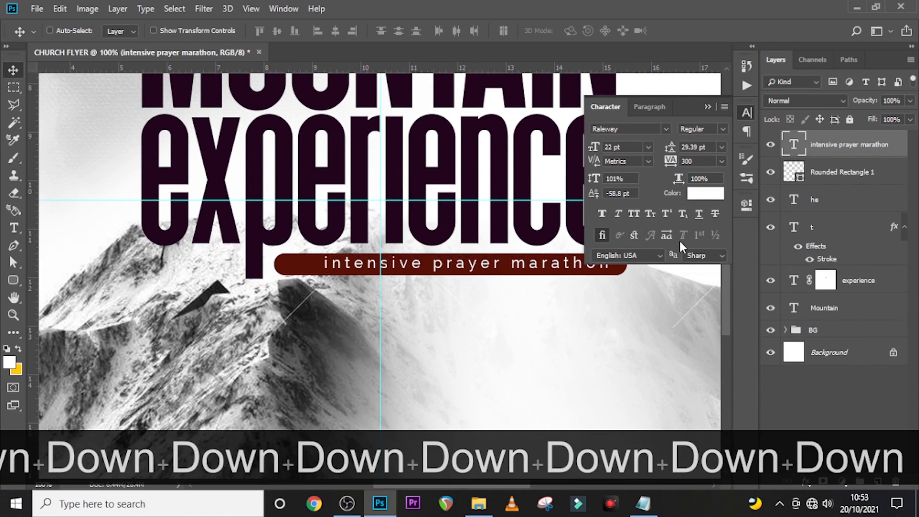
pyautogui.hotkey('shift', 'Left')
pyautogui.hotkey('shift', 'Left')
pyautogui.hotkey('shift', 'Left')
pyautogui.hotkey('shift', 'Left')
pyautogui.hotkey('shift', 'Left')
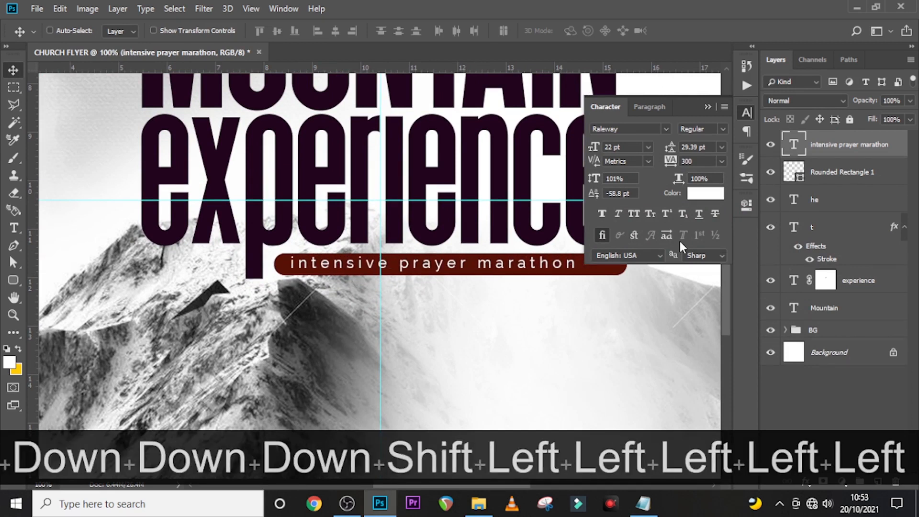
pyautogui.press('Left')
pyautogui.press('Left')
pyautogui.press('Left')
pyautogui.press('Left')
pyautogui.press('Left')
pyautogui.press('Left')
pyautogui.press('Left')
pyautogui.press('Left')
pyautogui.press('Left')
pyautogui.press('Left')
pyautogui.press('Left')
pyautogui.press('Left')
pyautogui.press('Left')
pyautogui.press('Left')
pyautogui.press('Left')
pyautogui.press('Left')
pyautogui.press('Left')
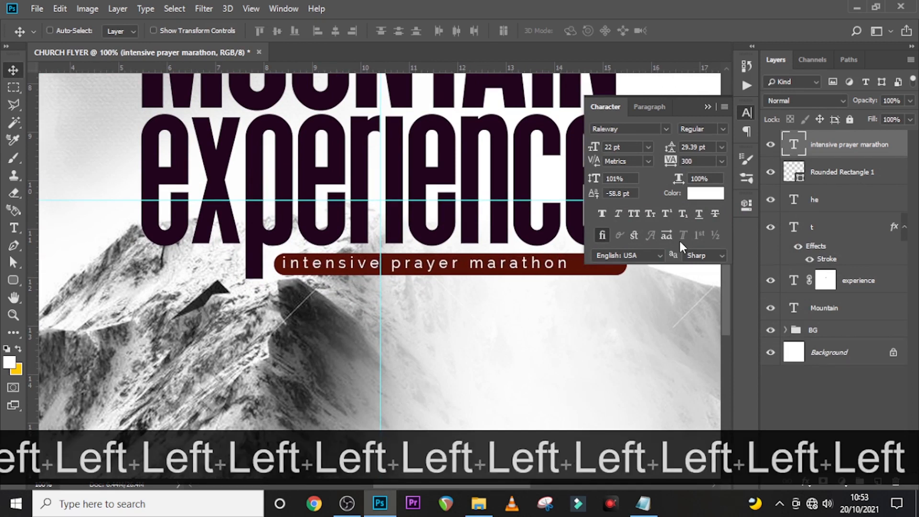
pyautogui.press('Left')
pyautogui.press('Left')
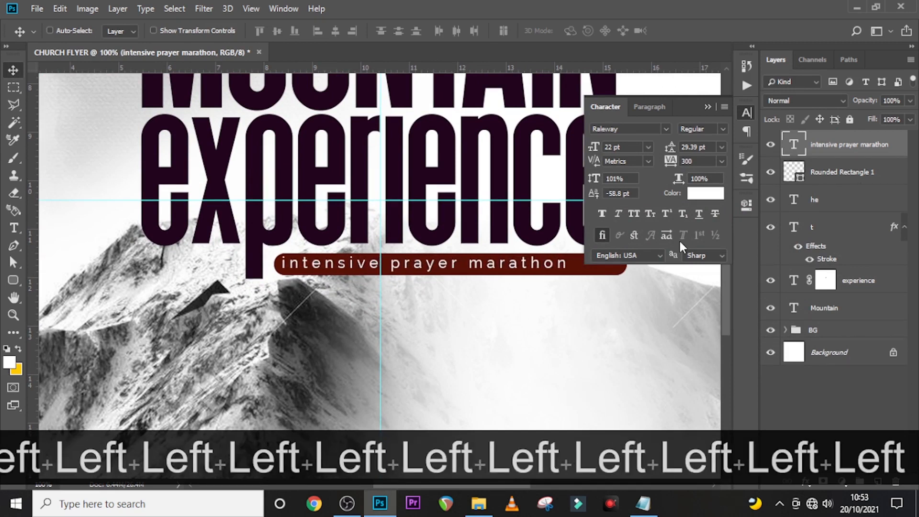
# - Shift the Rounded Rectangle 1 bar left and slightly down beneath the tagline
pyautogui.click(706, 107)
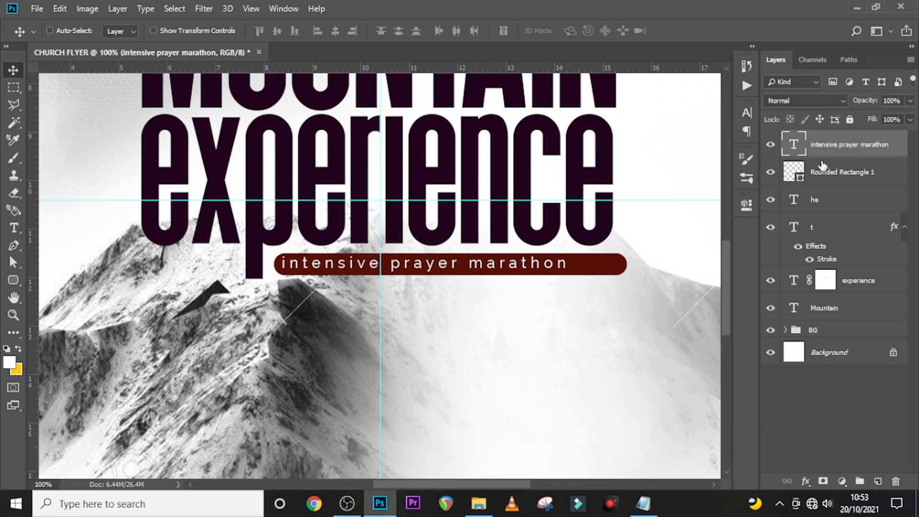
pyautogui.click(821, 180)
pyautogui.hotkey('shift', 'Left')
pyautogui.hotkey('shift', 'Left')
pyautogui.hotkey('shift', 'Left')
pyautogui.hotkey('shift', 'Left')
pyautogui.hotkey('shift', 'Left')
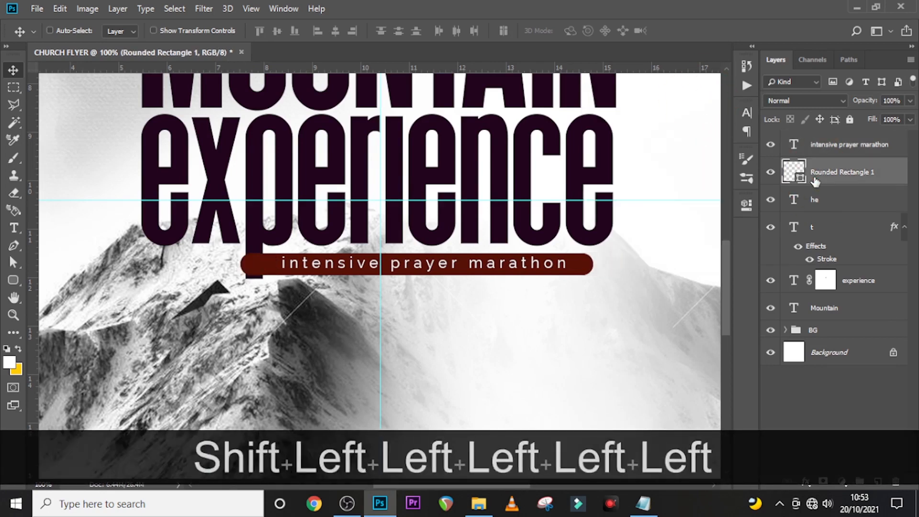
pyautogui.hotkey('shift', 'Left')
pyautogui.hotkey('shift', 'Left')
pyautogui.hotkey('shift', 'Right')
pyautogui.hotkey('shift', 'Right')
pyautogui.hotkey('shift', 'Right')
pyautogui.hotkey('shift', 'Right')
pyautogui.press('Down')
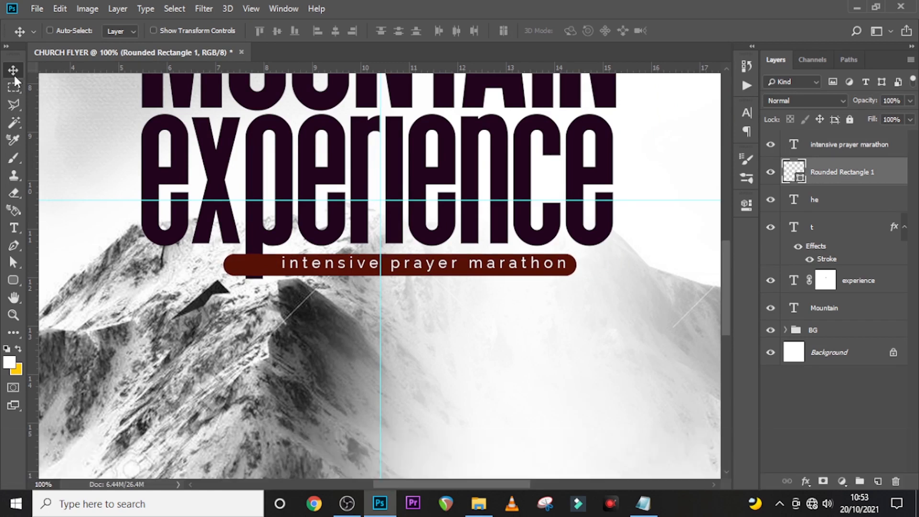
pyautogui.click(14, 87)
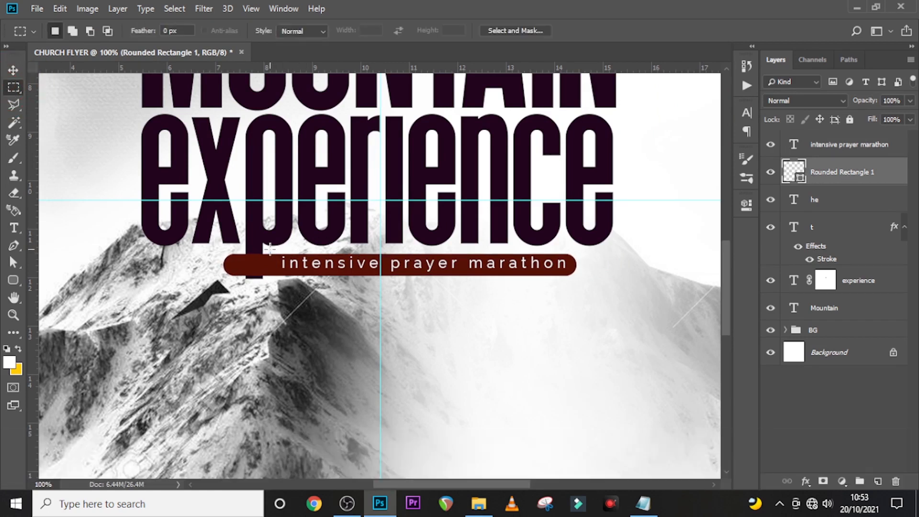
# - Mask off the red bar's left end with a marquee selection, then nudge the tagline layer down slightly
pyautogui.moveTo(270, 247); pyautogui.dragTo(596, 297)
pyautogui.click(819, 478)
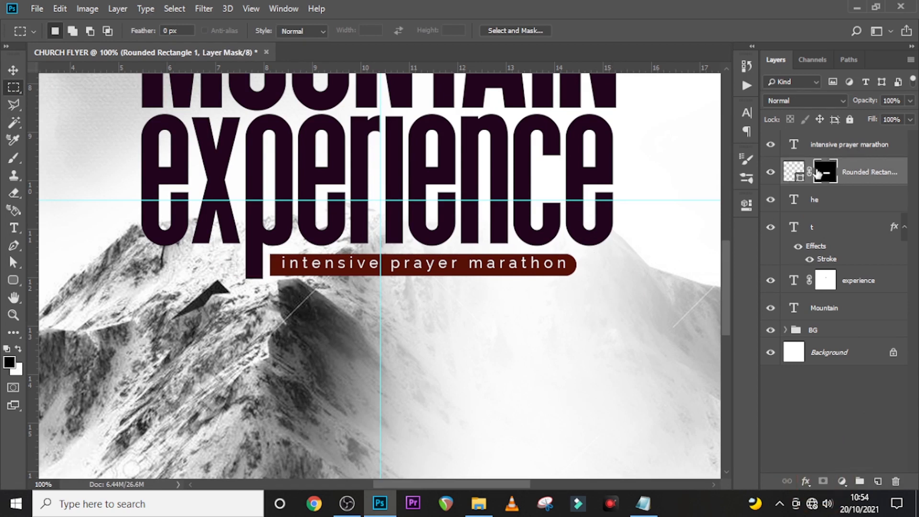
pyautogui.click(827, 146)
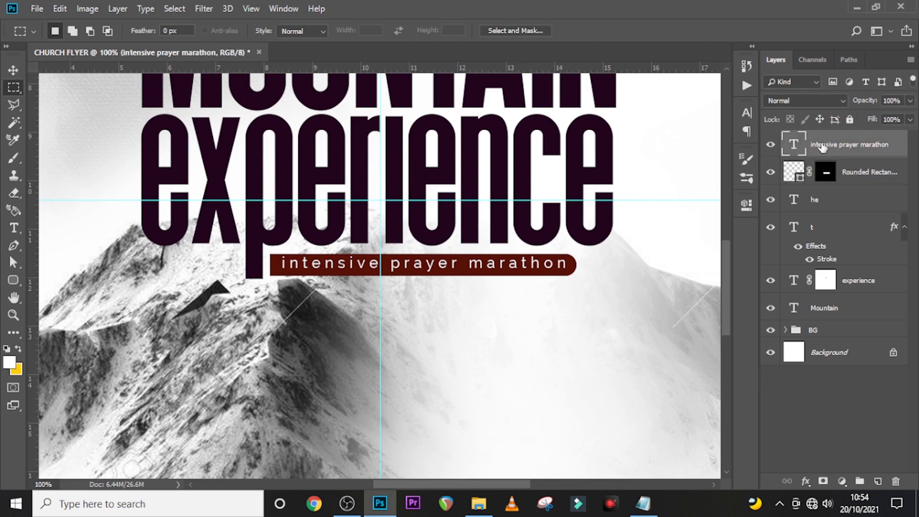
pyautogui.press('Down')
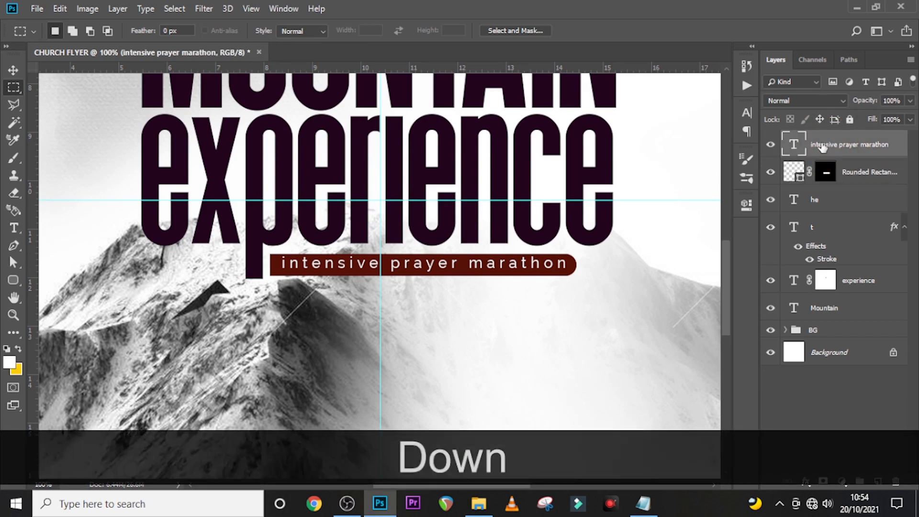
pyautogui.press('v')
pyautogui.press('Down')
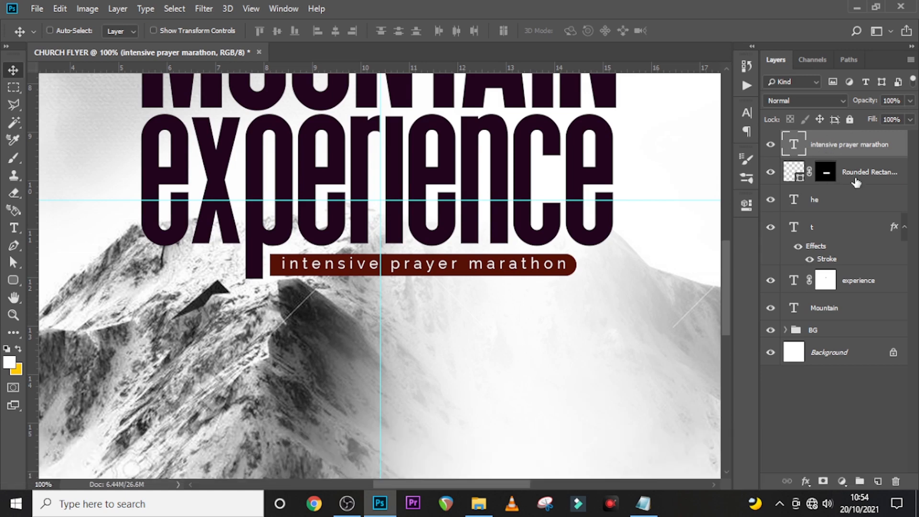
pyautogui.click(860, 184)
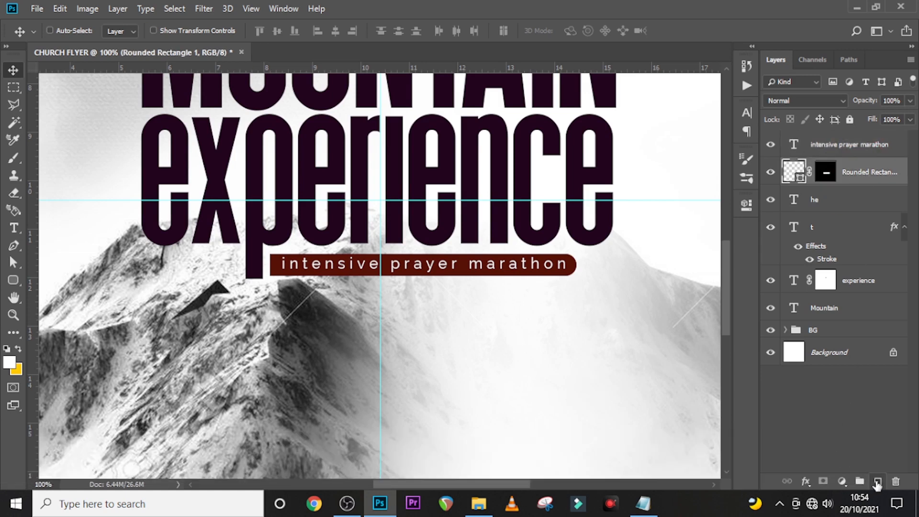
# - Add a new empty layer clipped to the red bar layer
pyautogui.click(877, 481)
pyautogui.rightClick(850, 173)
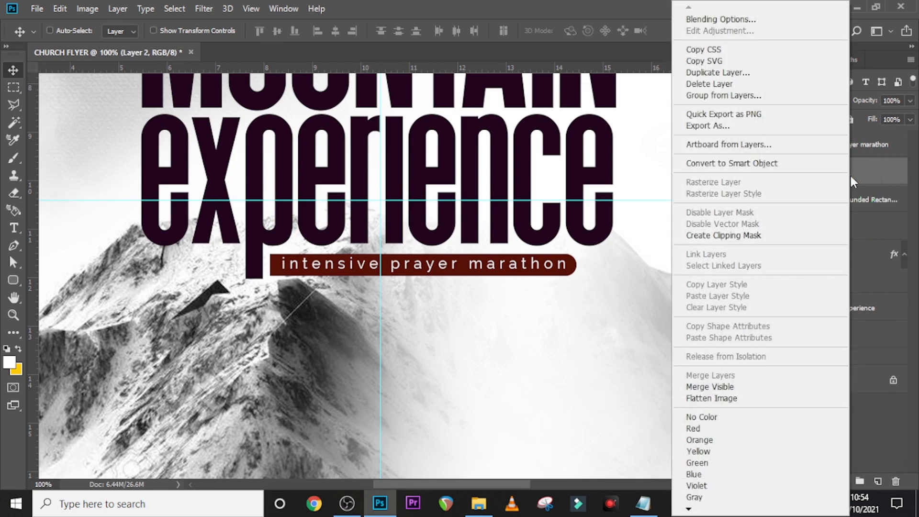
pyautogui.click(740, 242)
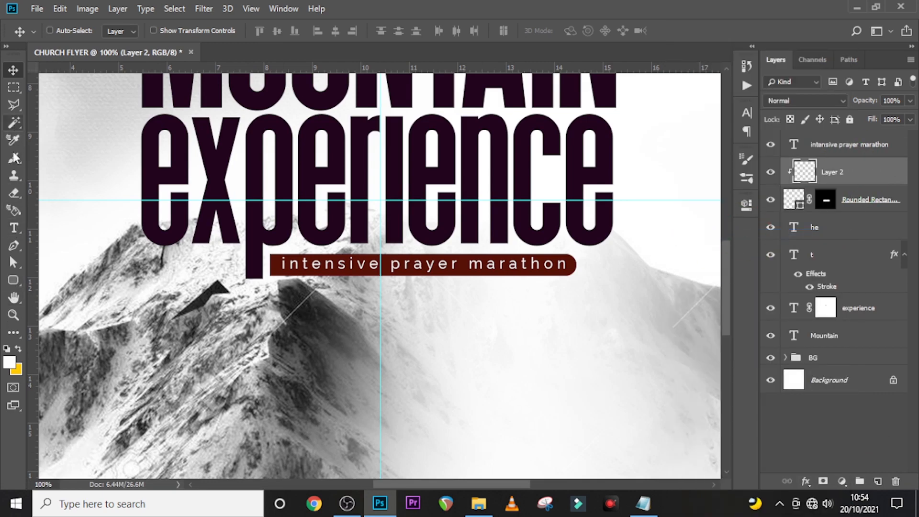
# - Set the brush's foreground colour to yellow FFCC00
pyautogui.press('b')
pyautogui.click(19, 349)
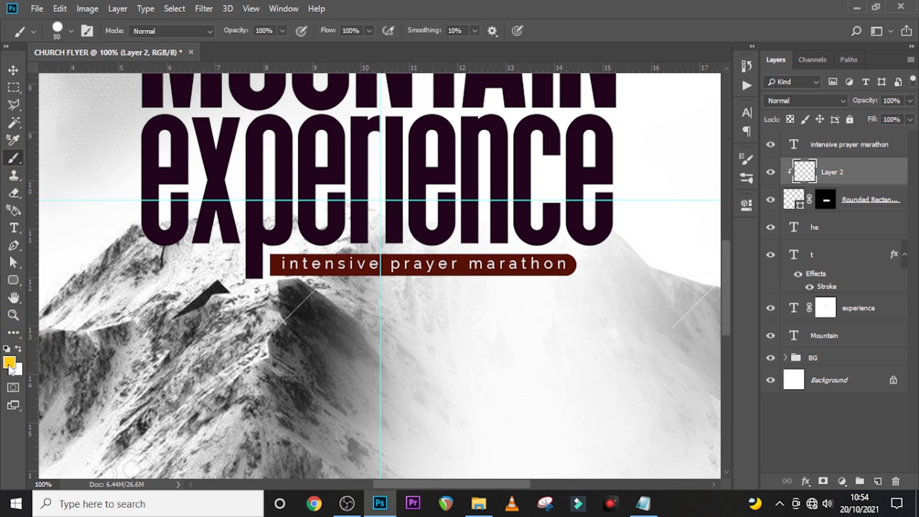
pyautogui.click(9, 362)
pyautogui.write('ff')
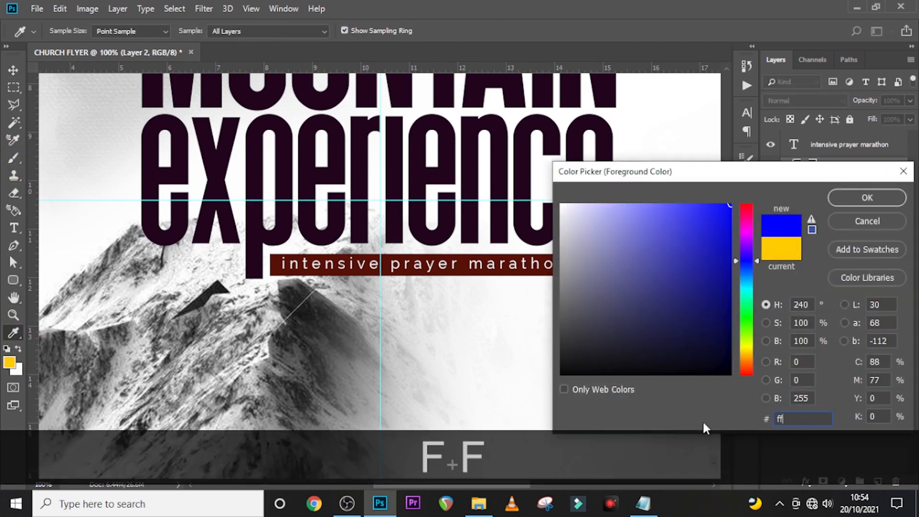
pyautogui.write('cc00')
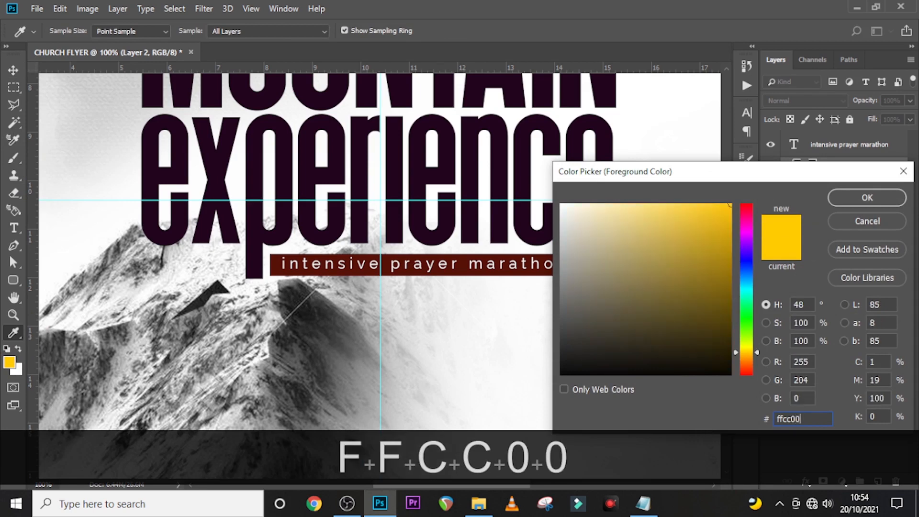
pyautogui.click(867, 198)
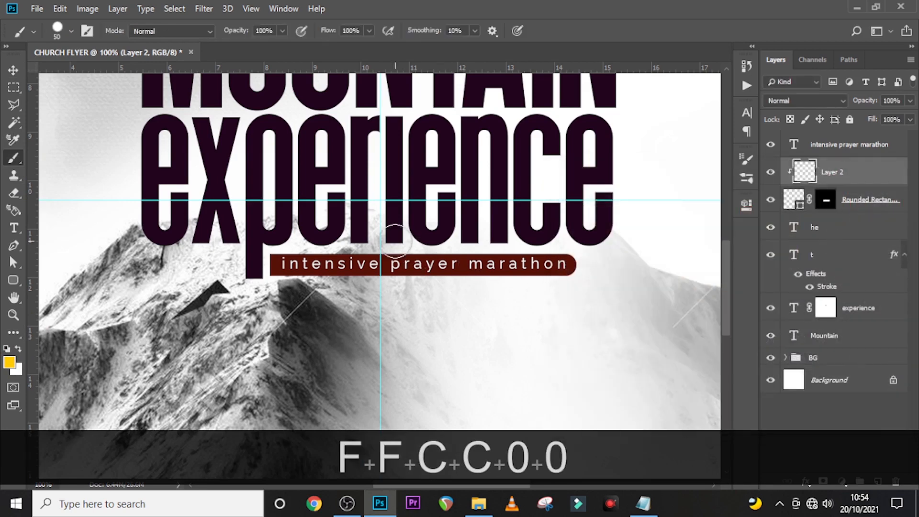
# - Paint a hard yellow stroke over 'prayer' at brush size 70, then undo it
pyautogui.press(']')
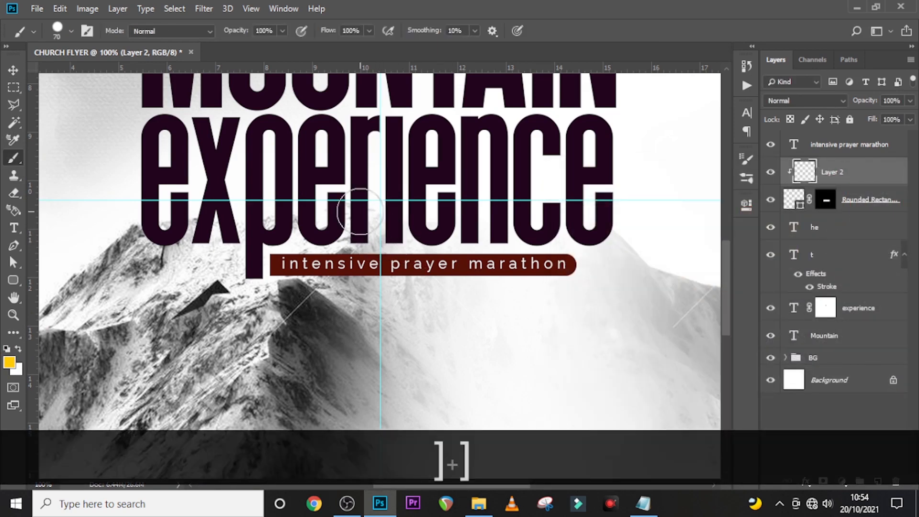
pyautogui.moveTo(360, 211); pyautogui.dragTo(499, 331)
pyautogui.hotkey('ctrl', 'z')
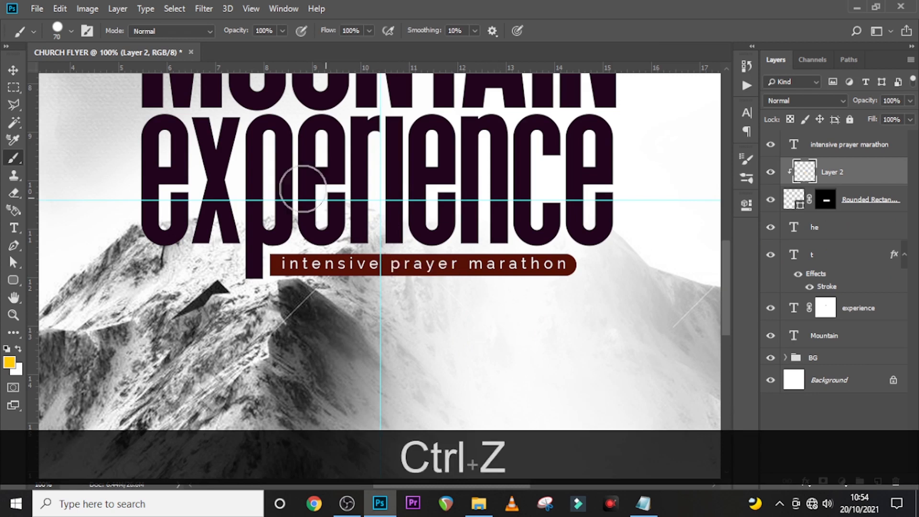
# - Paint a soft yellow glow over 'prayer' with the Soft Round brush
pyautogui.click(71, 33)
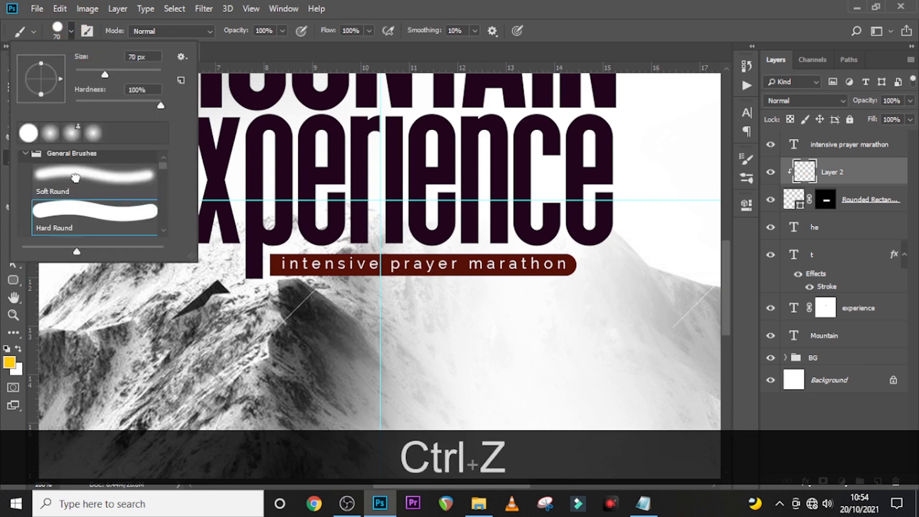
pyautogui.click(75, 179)
pyautogui.click(402, 224)
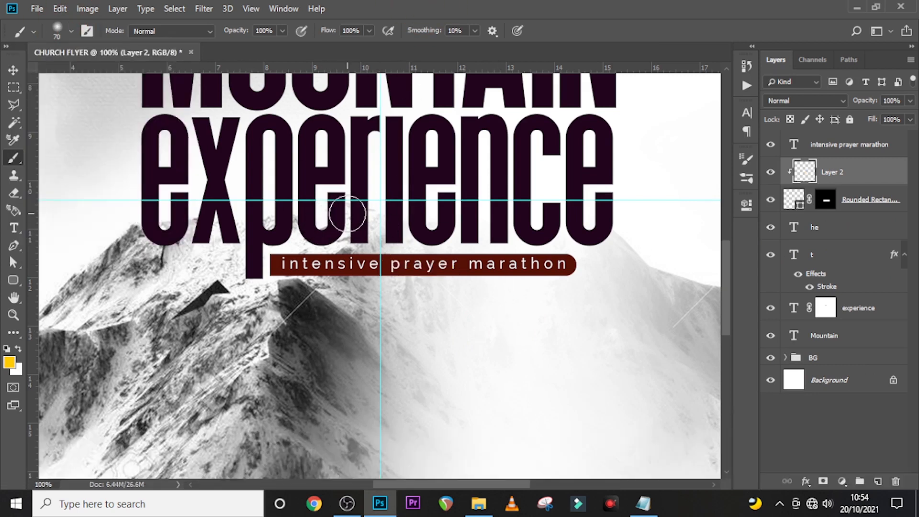
pyautogui.moveTo(396, 265); pyautogui.dragTo(436, 265)
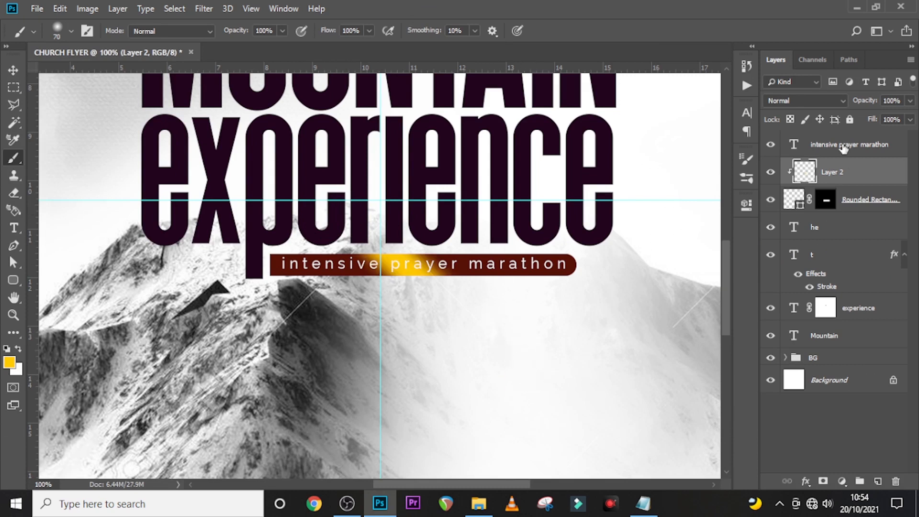
pyautogui.click(819, 100)
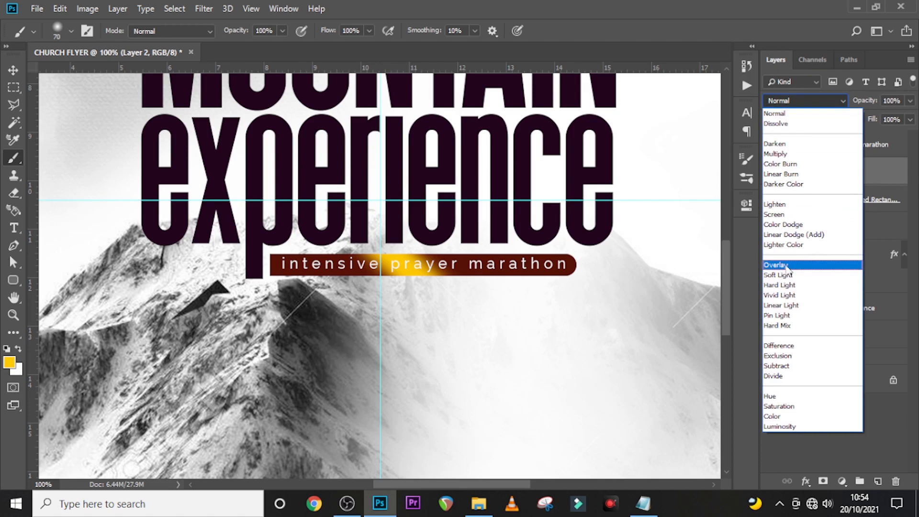
# - Set Layer 2's glow to Overlay blend mode at 57% opacity
pyautogui.click(785, 266)
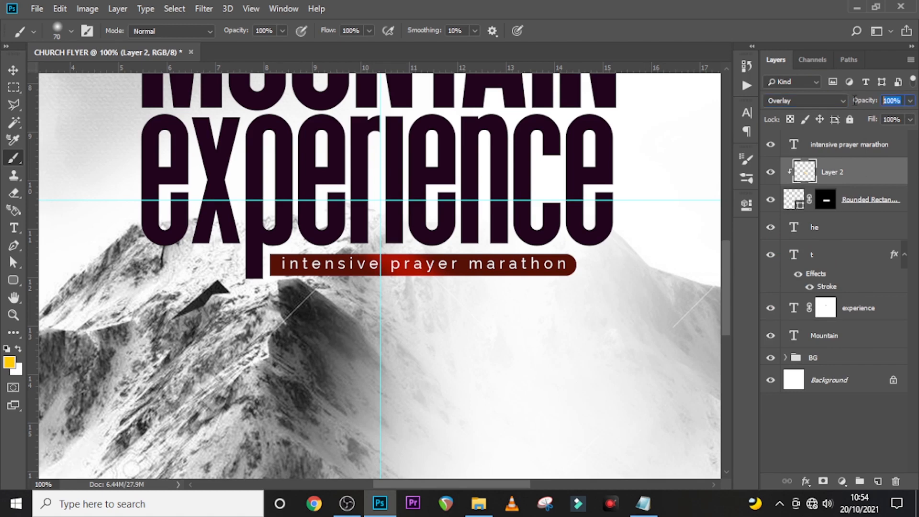
pyautogui.write('57')
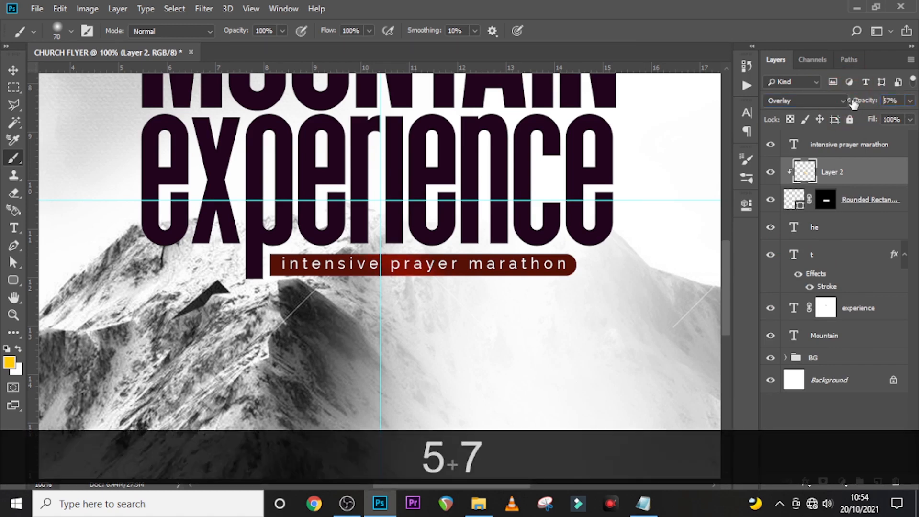
pyautogui.press('Return')
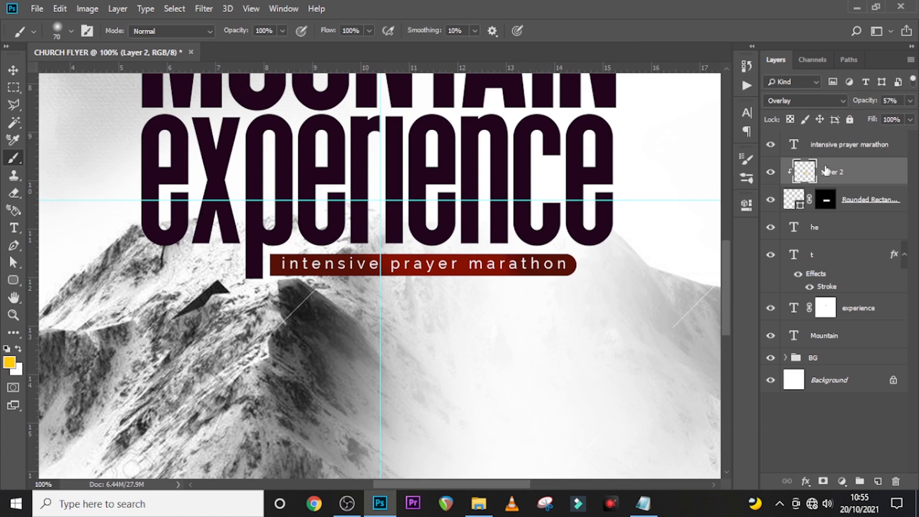
pyautogui.click(845, 151)
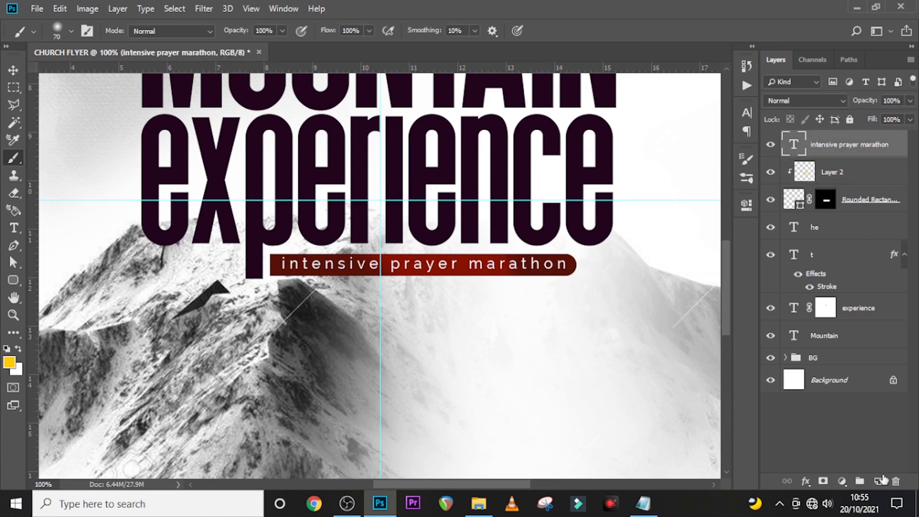
# - On a new layer, dab a large 400 px yellow glow behind the headline
pyautogui.click(880, 480)
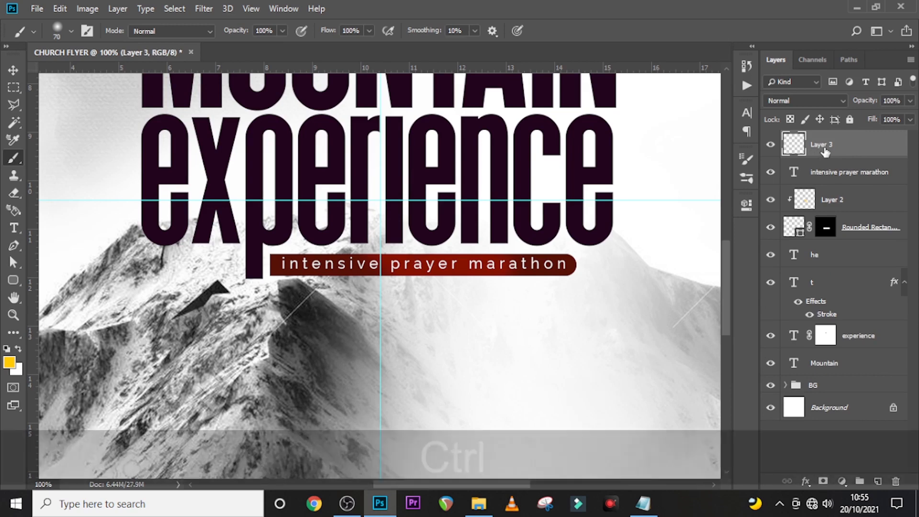
pyautogui.hotkey('ctrl', '0')
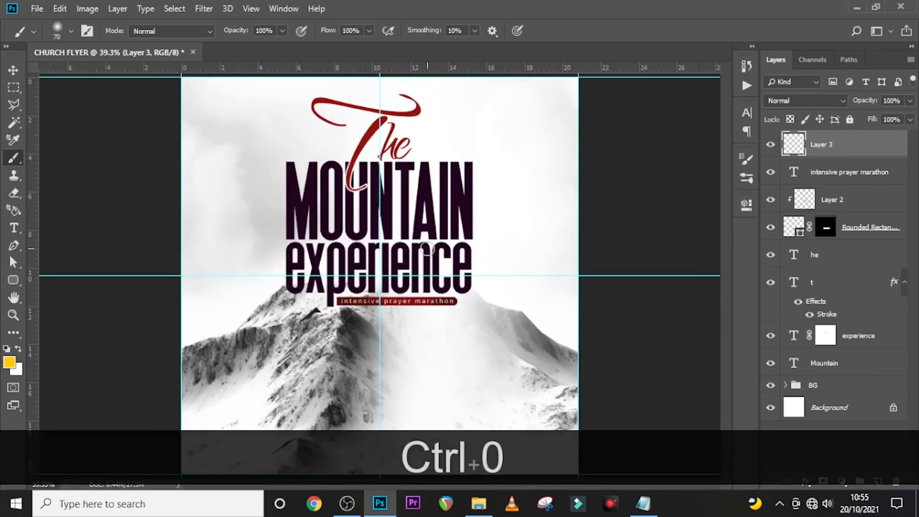
pyautogui.press(']')
pyautogui.press(']')
pyautogui.press(']')
pyautogui.press(']')
pyautogui.press(']')
pyautogui.press(']')
pyautogui.press(']')
pyautogui.press(']')
pyautogui.press(']')
pyautogui.press(']')
pyautogui.press(']')
pyautogui.press(']')
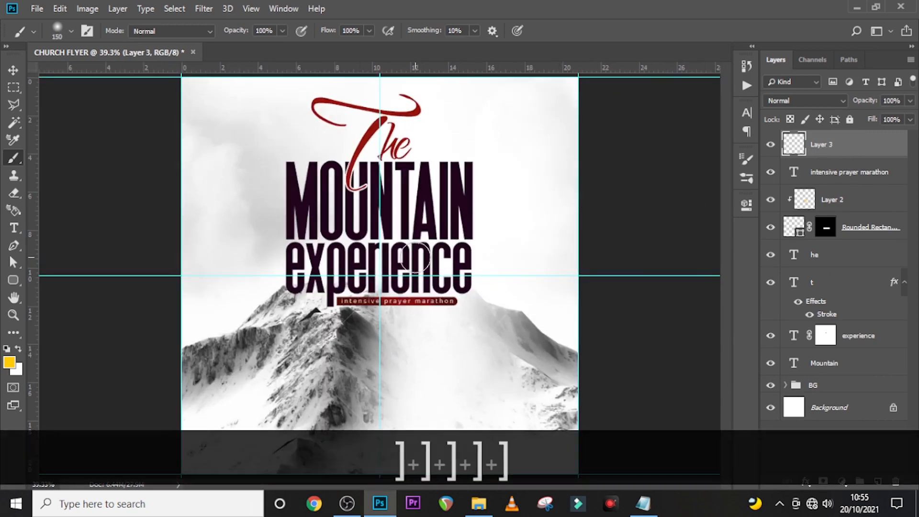
pyautogui.press('[')
pyautogui.press('[')
pyautogui.press('[')
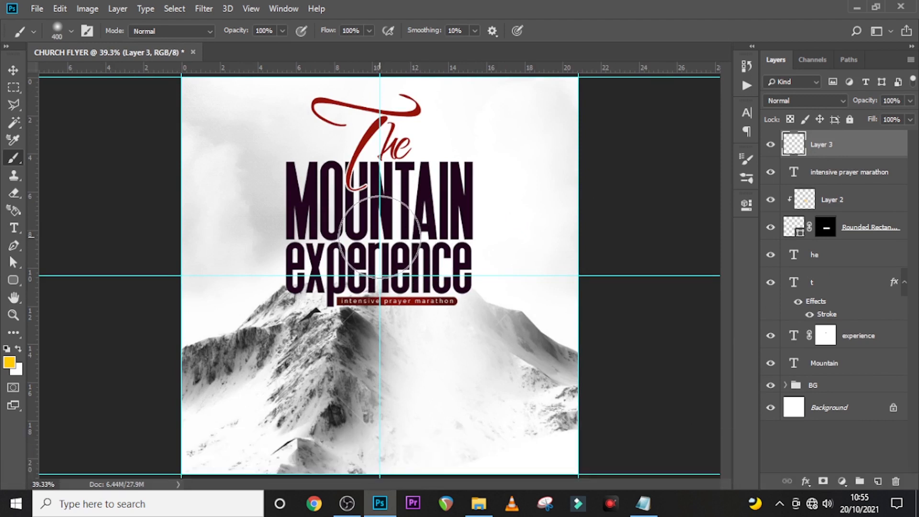
pyautogui.click(379, 235)
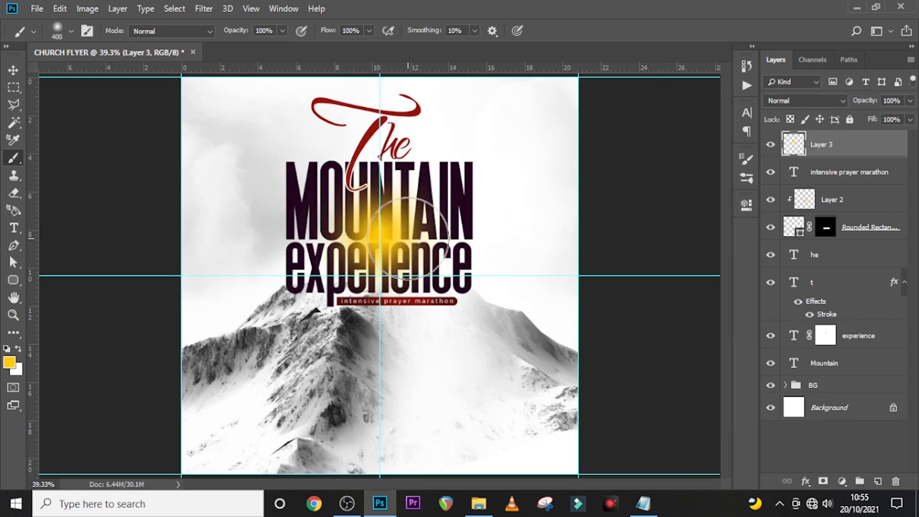
# - Set the glow to Color Dodge at 61% opacity and drag the orange flare image into the flyer
pyautogui.click(810, 102)
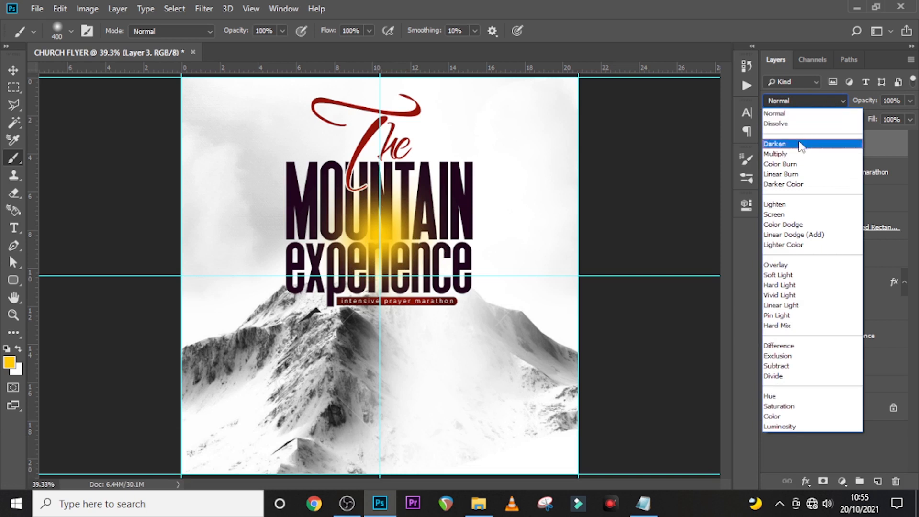
pyautogui.click(798, 224)
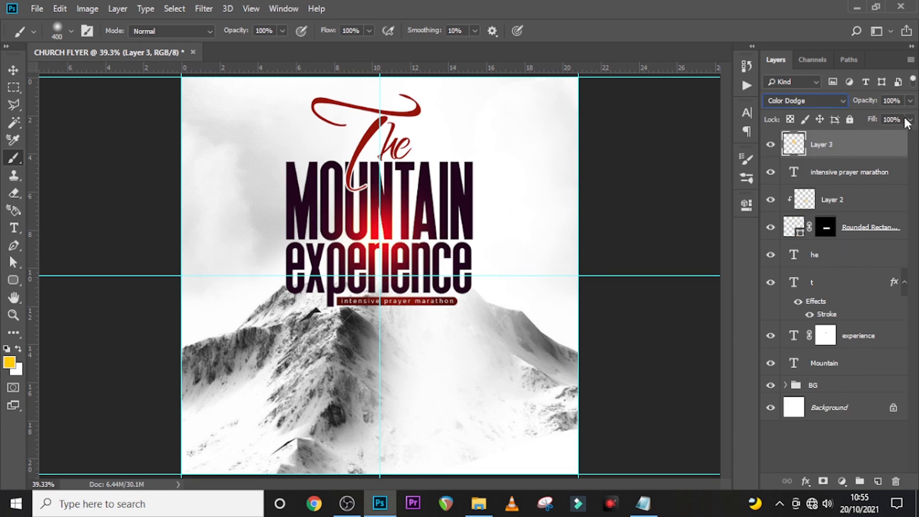
pyautogui.write('61')
pyautogui.press('Return')
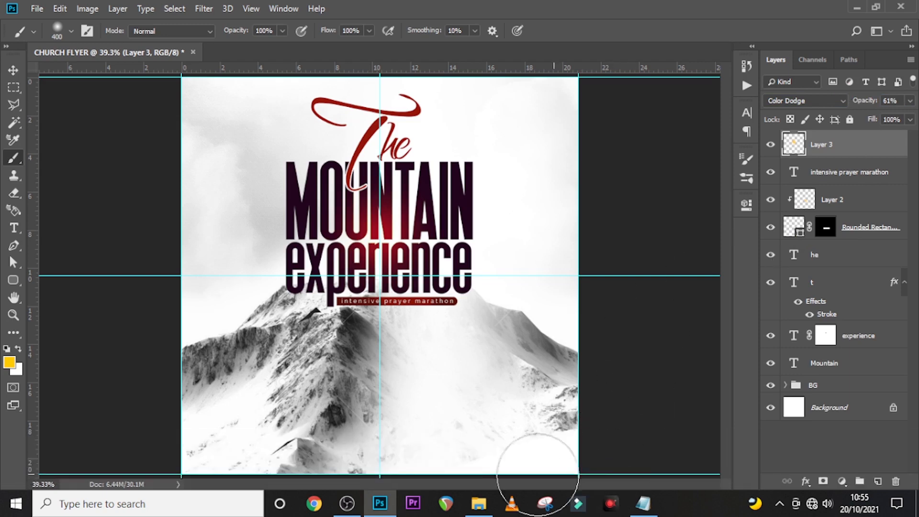
pyautogui.click(479, 504)
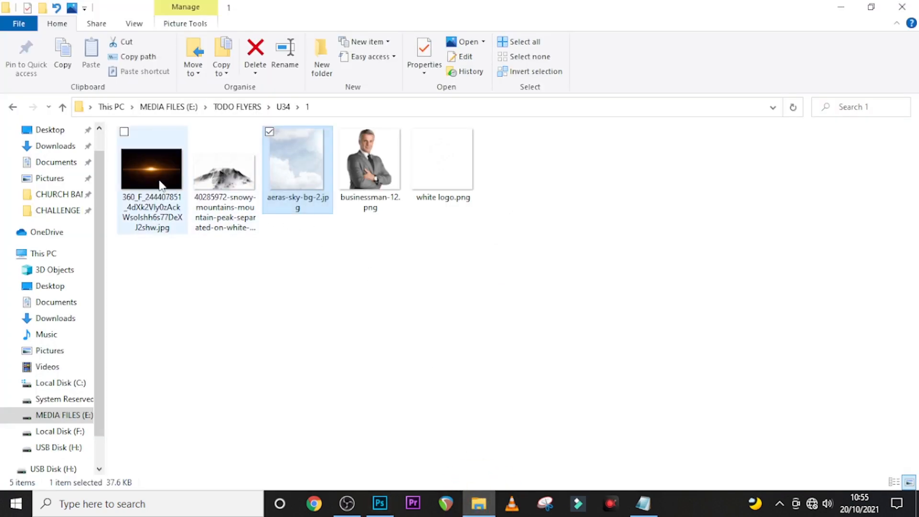
pyautogui.moveTo(158, 182); pyautogui.dragTo(423, 297)
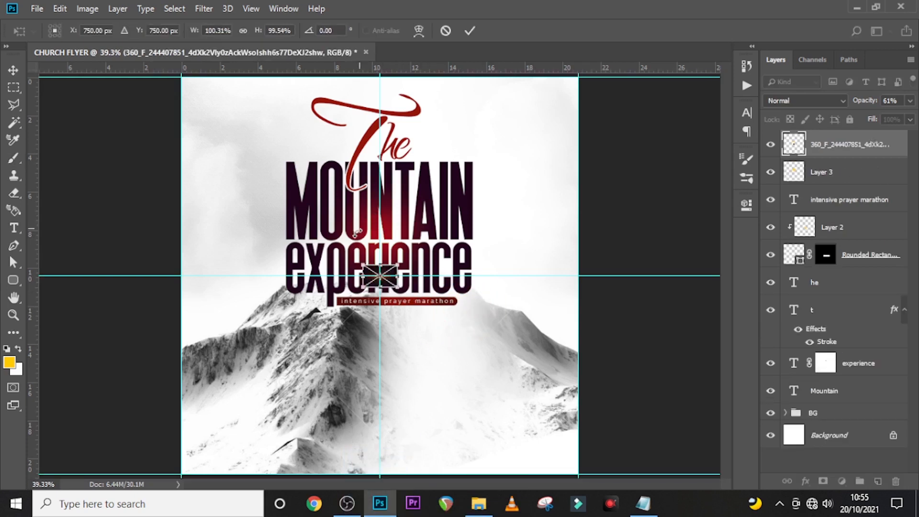
# - Enlarge the flare around its centre and move it up over the headline
pyautogui.moveTo(397, 287); pyautogui.dragTo(480, 341)
pyautogui.moveTo(380, 313); pyautogui.dragTo(381, 293)
pyautogui.press('Return')
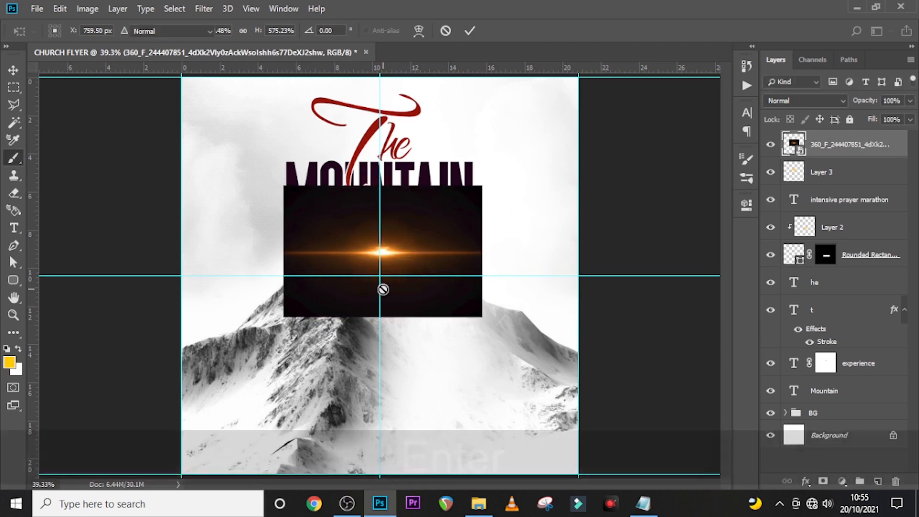
pyautogui.press('b')
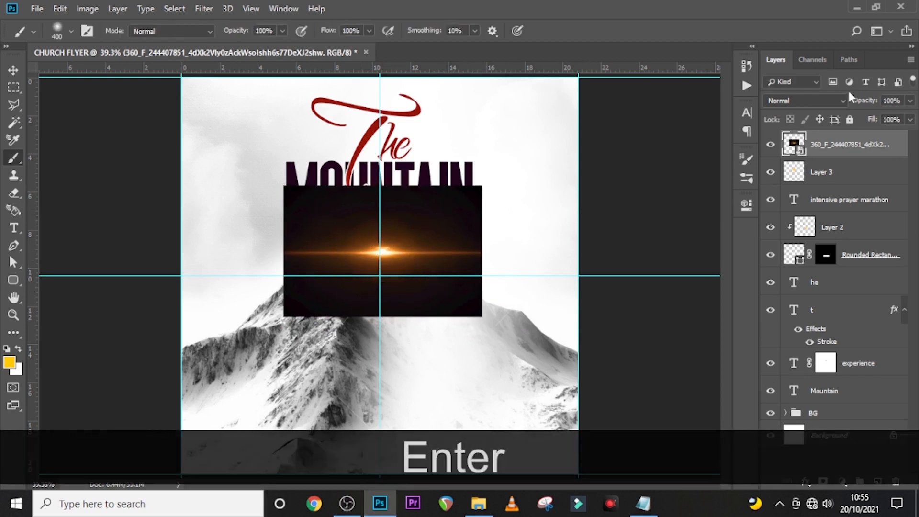
# - Blend the flare in Screen mode and shift it upward onto the headline
pyautogui.click(837, 99)
pyautogui.click(784, 215)
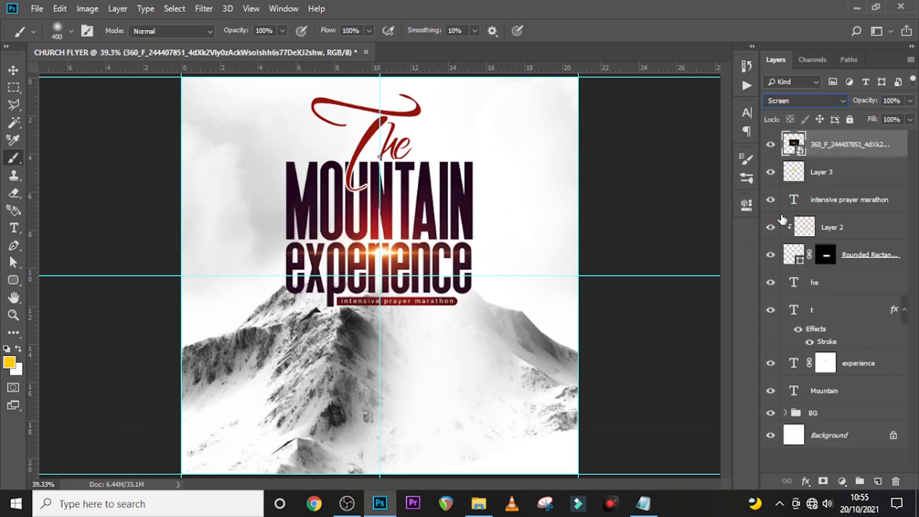
pyautogui.press('v')
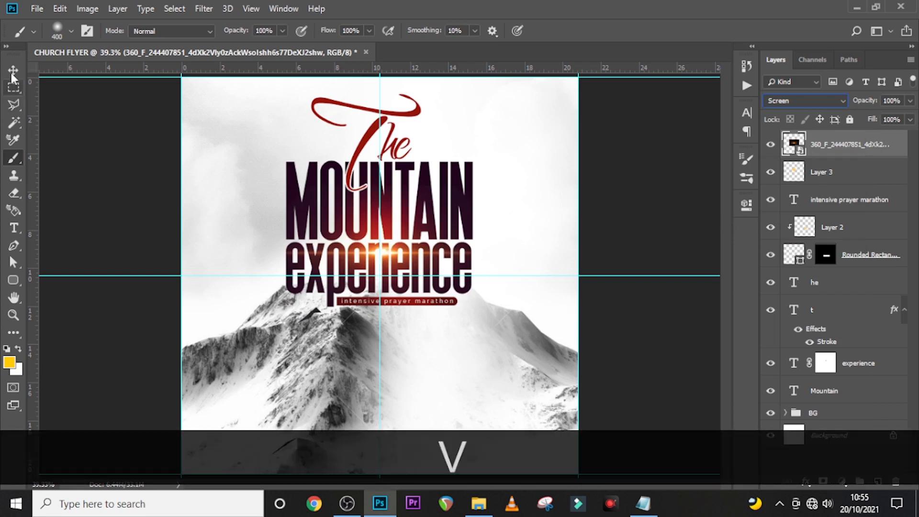
pyautogui.moveTo(390, 259); pyautogui.dragTo(390, 245)
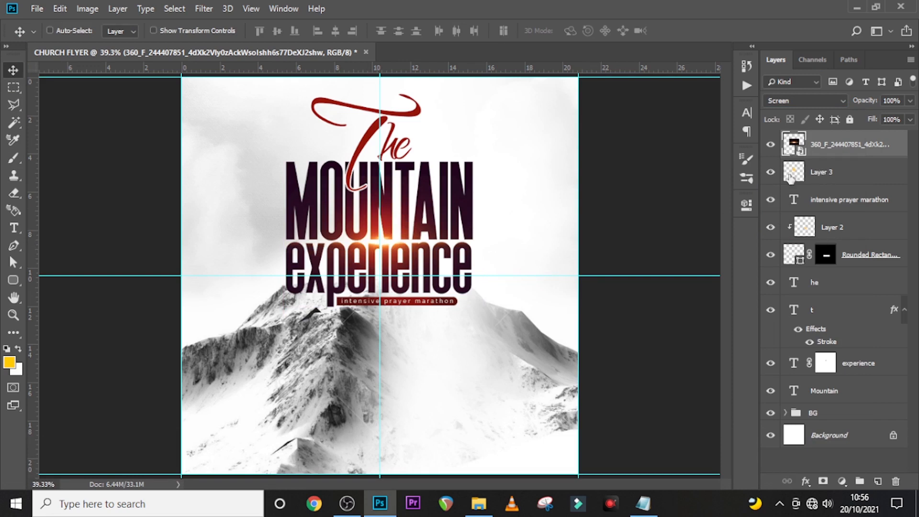
# - Toggle the Layer 3 glow off and on to compare, then select the flare layer
pyautogui.click(770, 173)
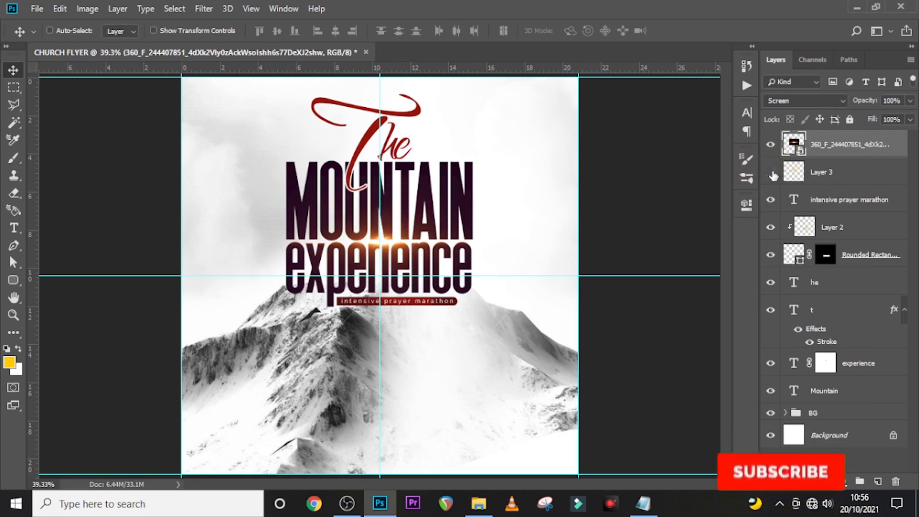
pyautogui.click(772, 173)
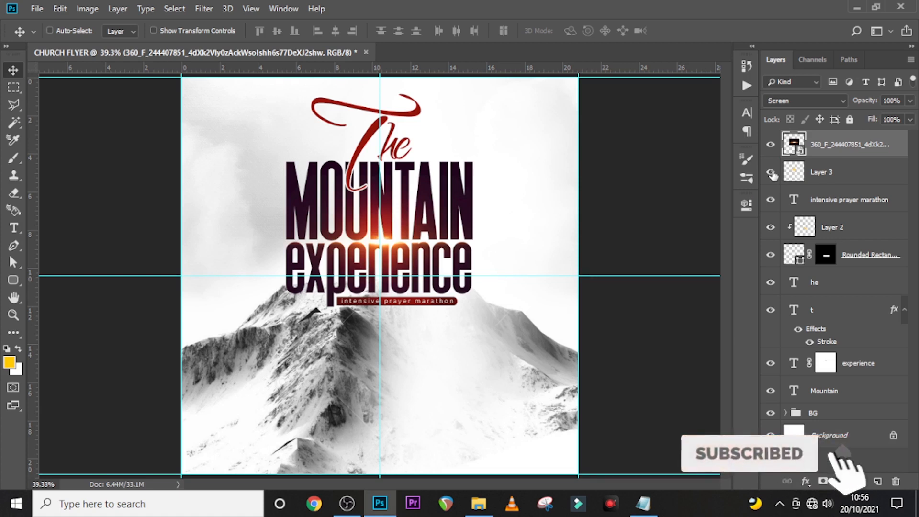
pyautogui.click(854, 150)
pyautogui.click(851, 149)
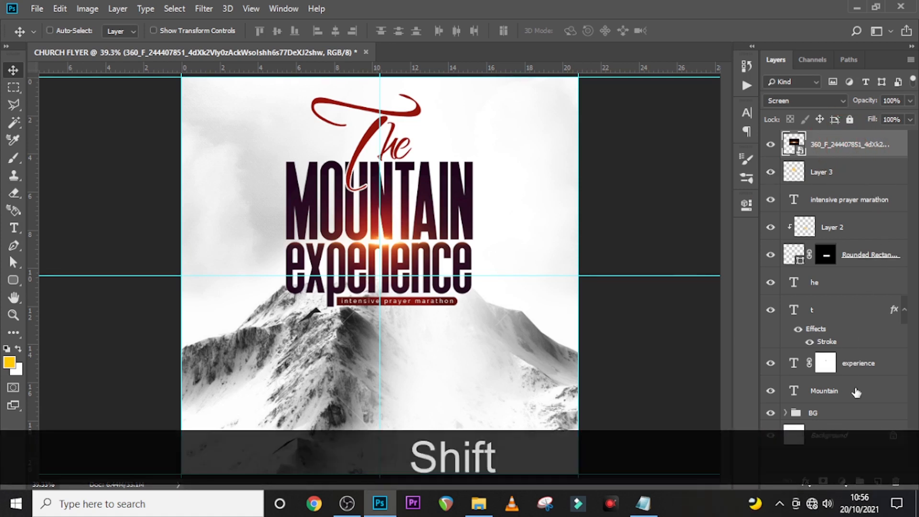
# - Group the headline layers down to Mountain into a group named THEME
pyautogui.keyDown('shift'); pyautogui.click(846, 394); pyautogui.keyUp('shift')
pyautogui.hotkey('ctrl', 'shift', 'g')
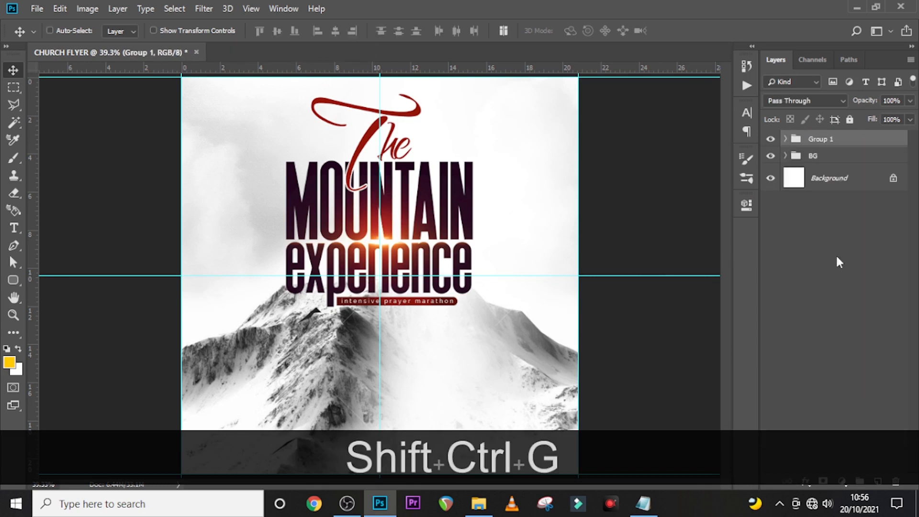
pyautogui.doubleClick(815, 139)
pyautogui.write('THEME')
pyautogui.press('Return')
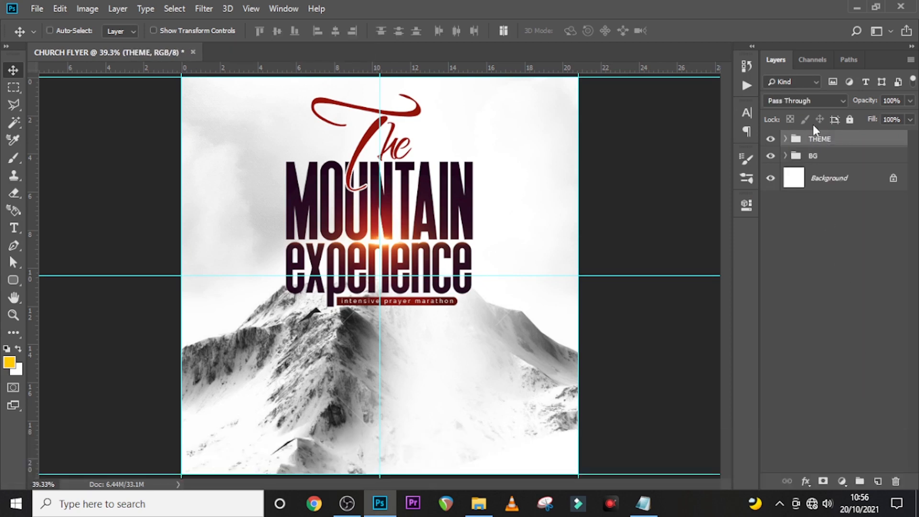
# - Move the THEME title block down and to the right, nudging it slightly further right
pyautogui.press('t')
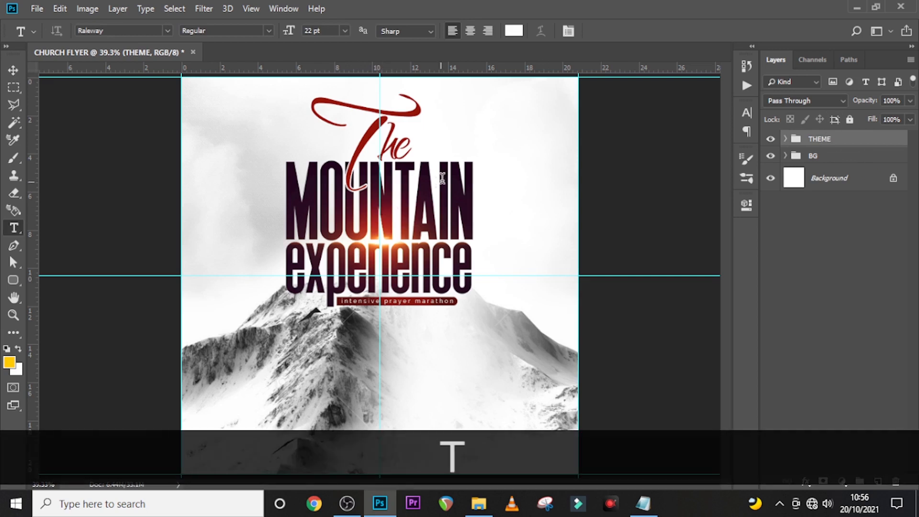
pyautogui.click(13, 70)
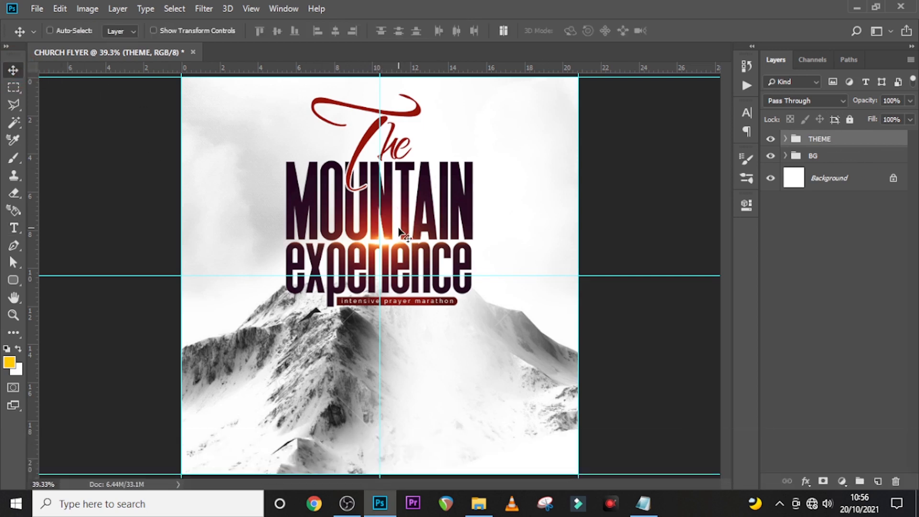
pyautogui.moveTo(397, 218); pyautogui.dragTo(464, 274)
pyautogui.press('Right')
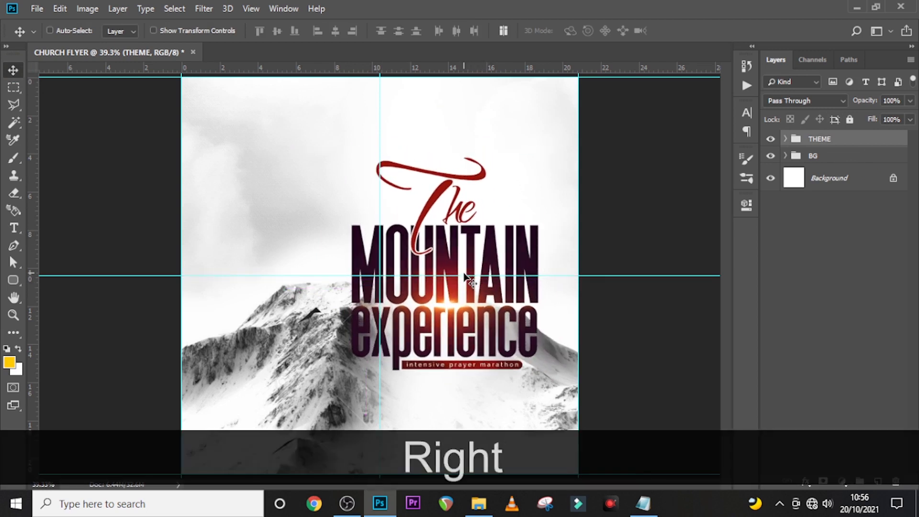
pyautogui.press('t')
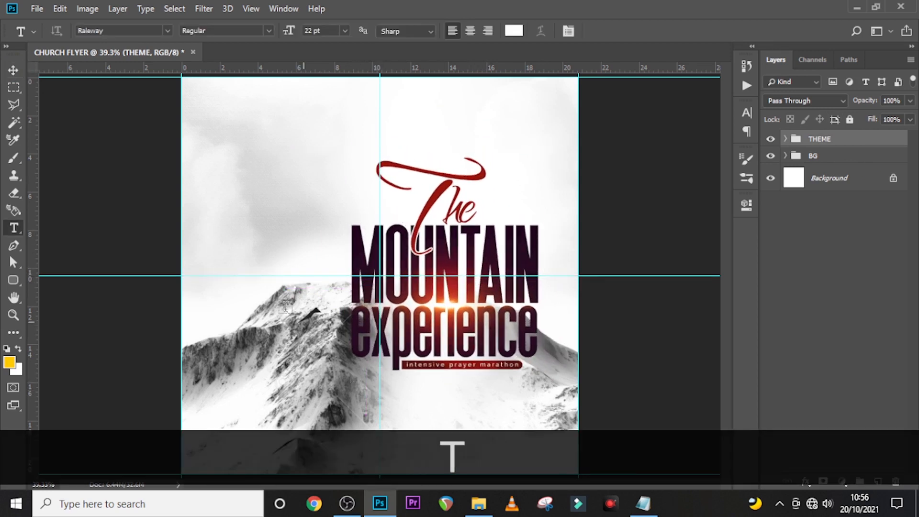
# - Pull three vertical guides marking the title's left edge, right edge and middle
pyautogui.moveTo(31, 235); pyautogui.dragTo(351, 256)
pyautogui.moveTo(30, 251); pyautogui.dragTo(538, 243)
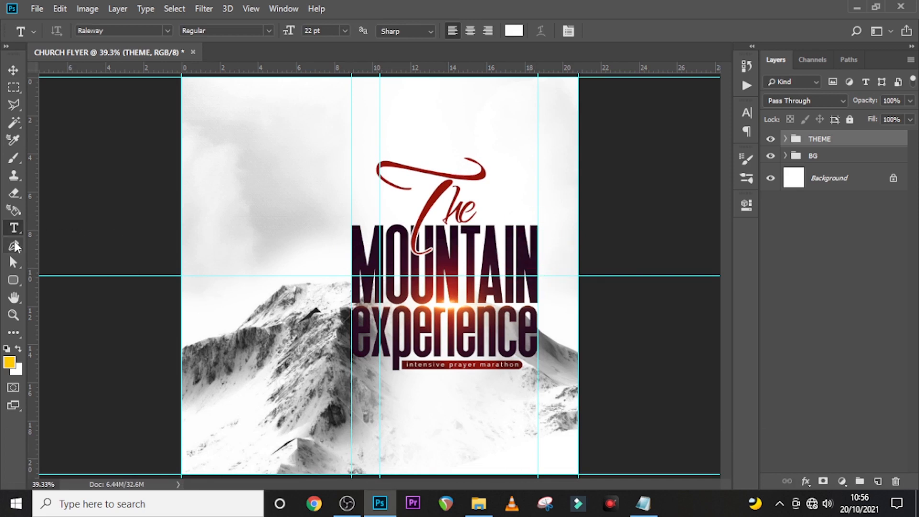
pyautogui.moveTo(30, 254); pyautogui.dragTo(450, 261)
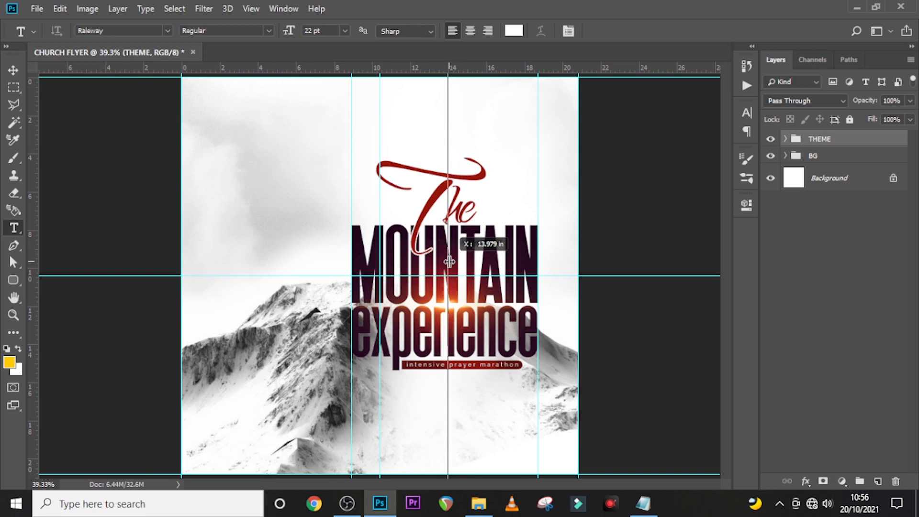
pyautogui.hotkey('ctrl', 't')
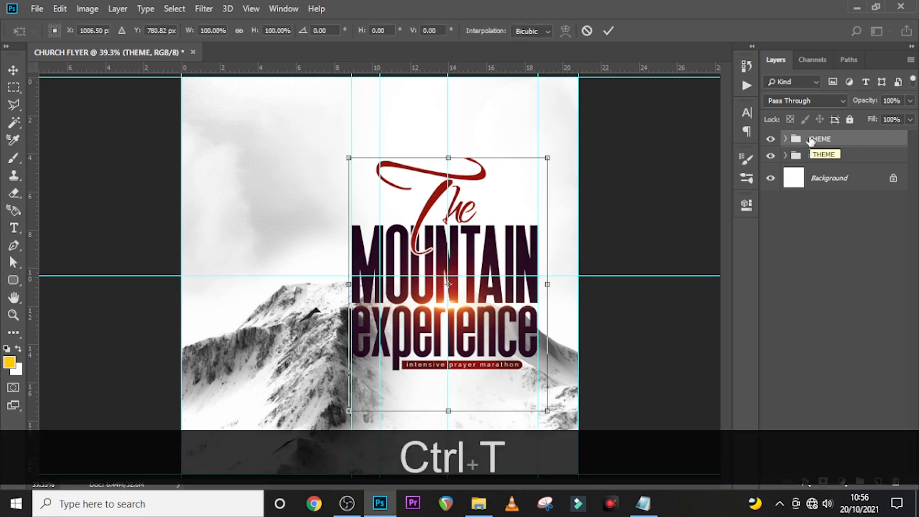
# - Check the Mountain text's centre with Ctrl+T inside THEME and shift the middle guide onto it
pyautogui.press('Return')
pyautogui.click(786, 138)
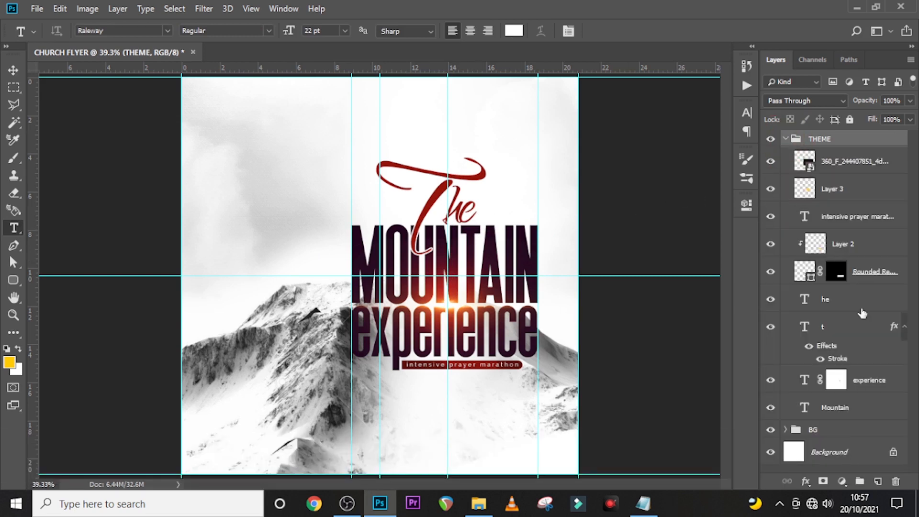
pyautogui.click(839, 415)
pyautogui.hotkey('ctrl', 't')
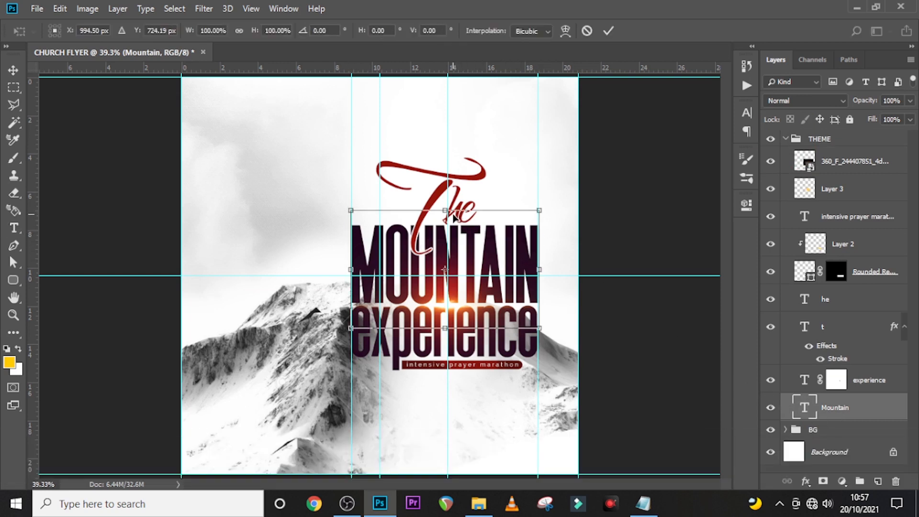
pyautogui.press('Return')
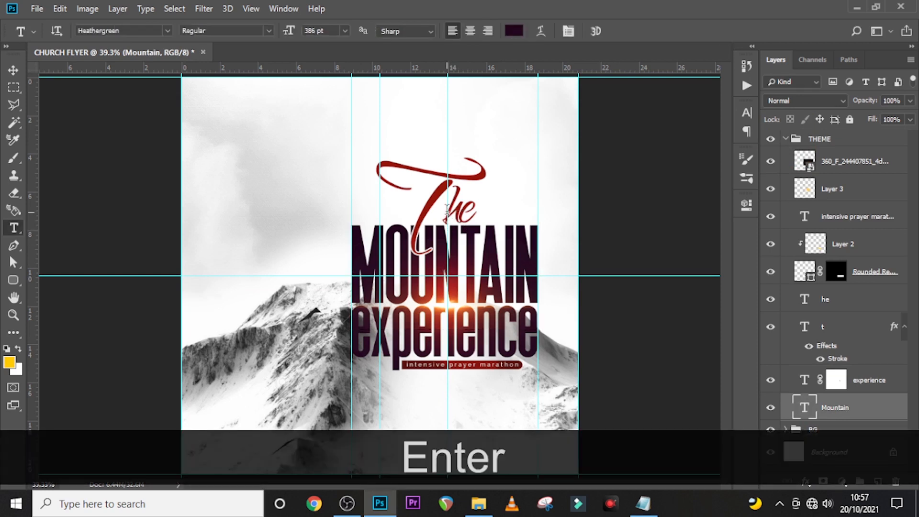
pyautogui.press('v')
pyautogui.moveTo(445, 210); pyautogui.dragTo(443, 211)
pyautogui.hotkey('ctrl', 't')
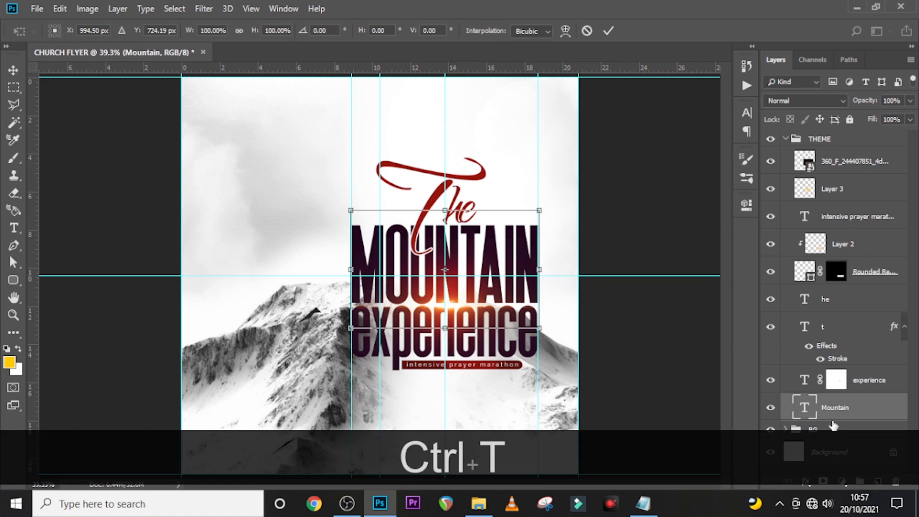
pyautogui.press('Return')
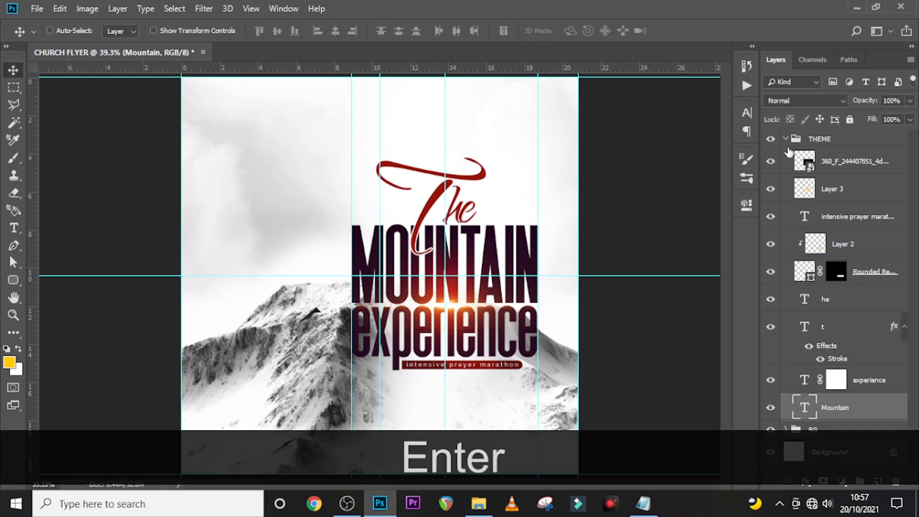
pyautogui.click(786, 141)
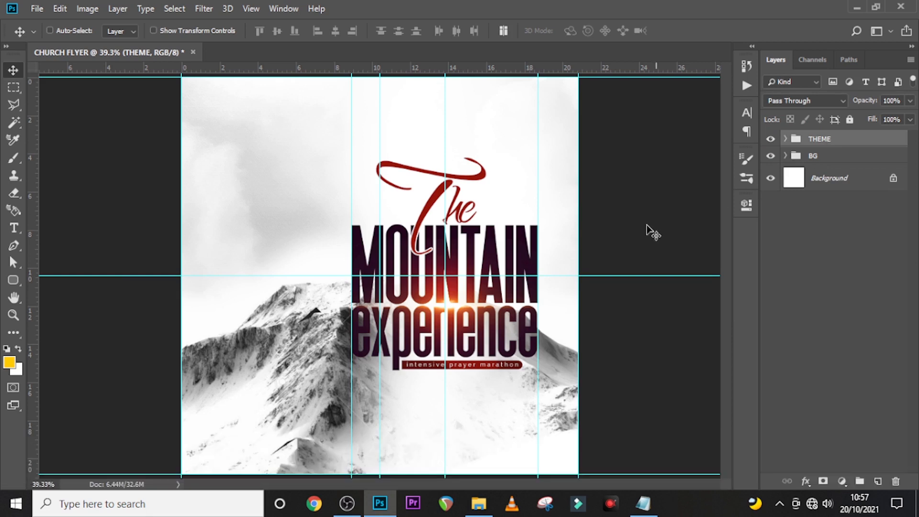
# - Create a text layer below the title containing the date and time lines copied from Notepad
pyautogui.press('t')
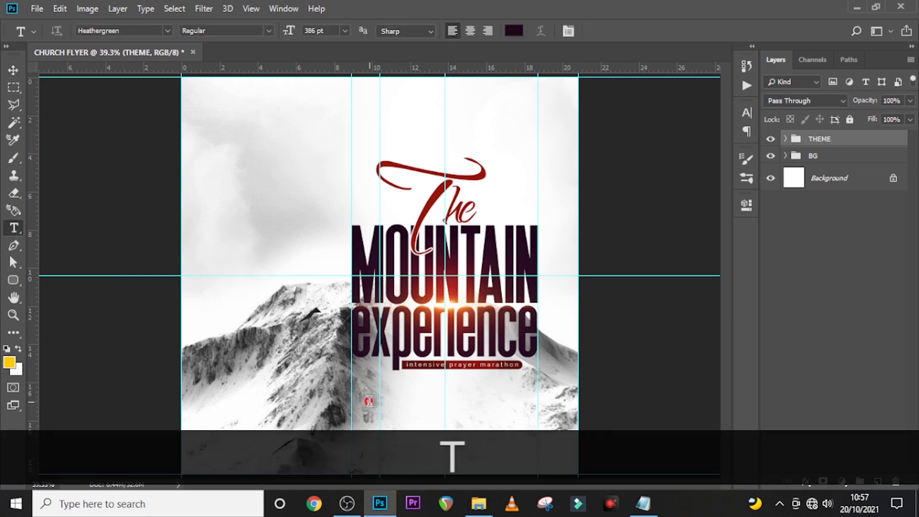
pyautogui.click(370, 398)
pyautogui.click(650, 509)
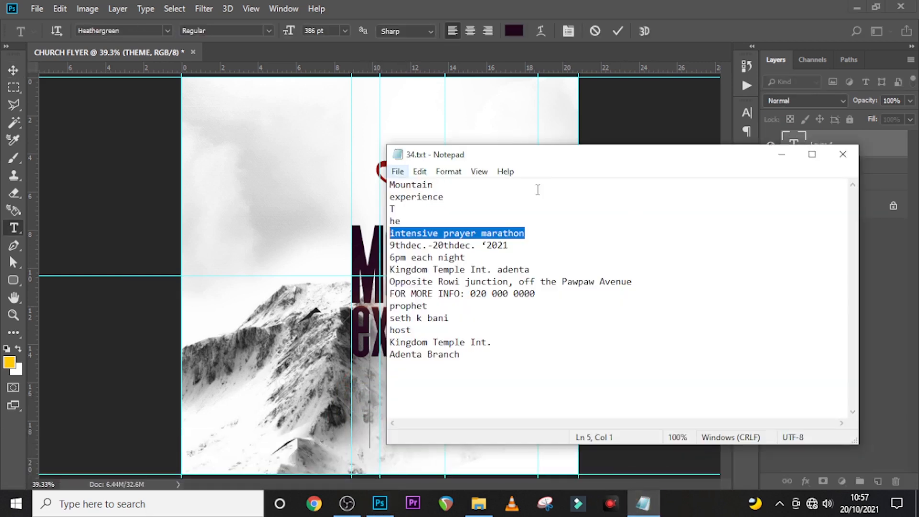
pyautogui.moveTo(515, 248); pyautogui.dragTo(387, 254)
pyautogui.moveTo(468, 257); pyautogui.dragTo(386, 248)
pyautogui.hotkey('ctrl', 'c')
pyautogui.click(499, 8)
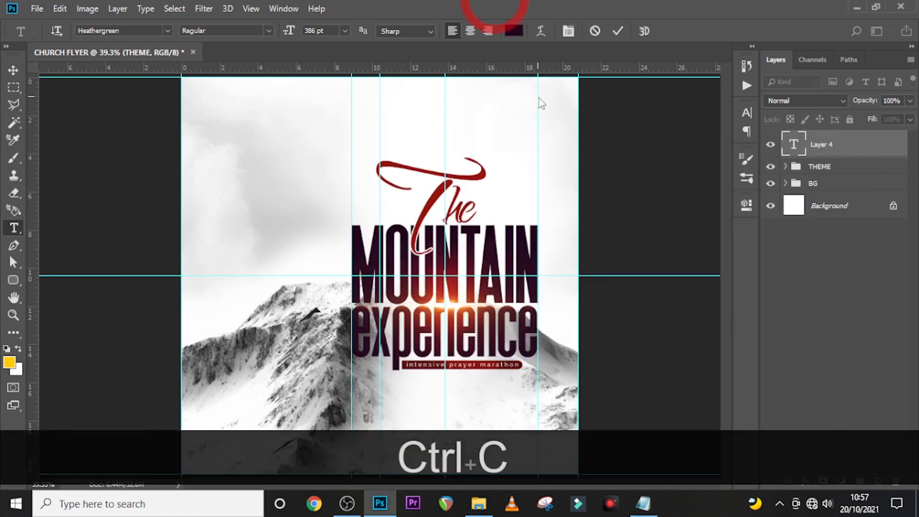
pyautogui.hotkey('ctrl', 'v')
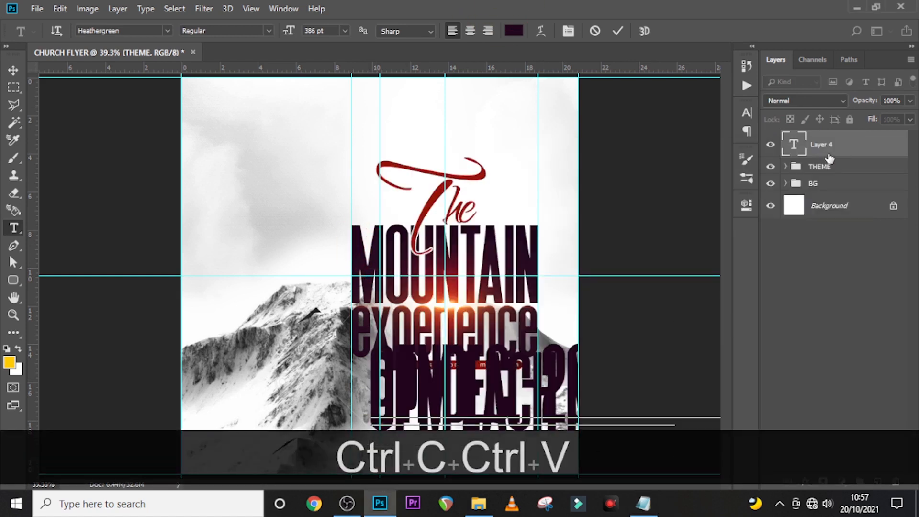
pyautogui.click(589, 312)
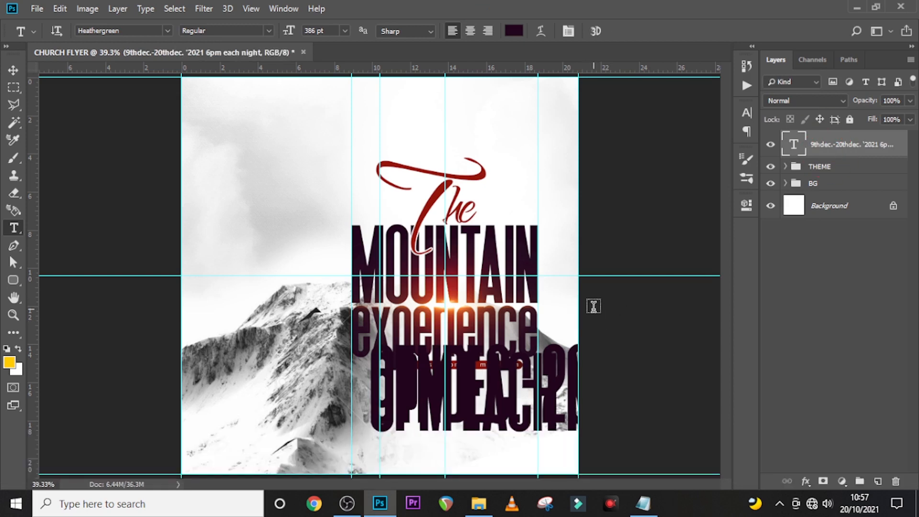
# - Format the date text as Helvetica Bold 56 pt with 58 pt leading
pyautogui.click(745, 115)
pyautogui.click(666, 130)
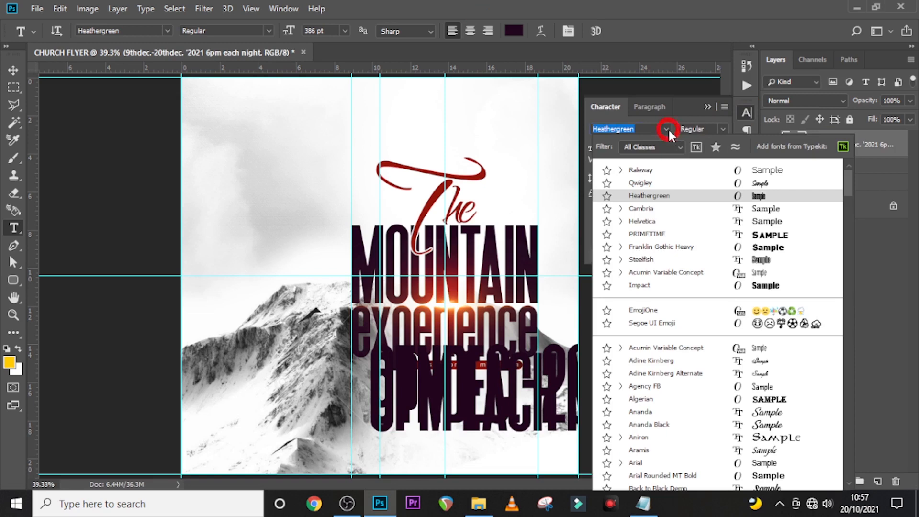
pyautogui.click(639, 221)
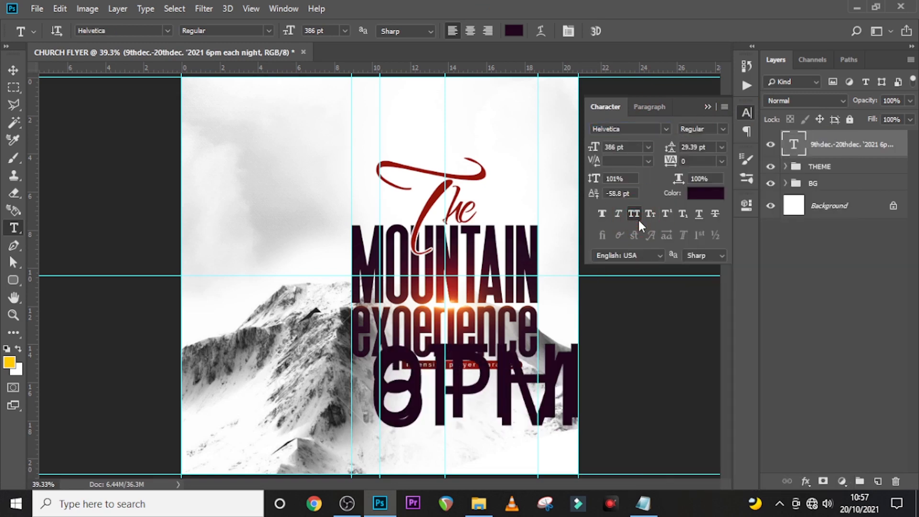
pyautogui.click(723, 129)
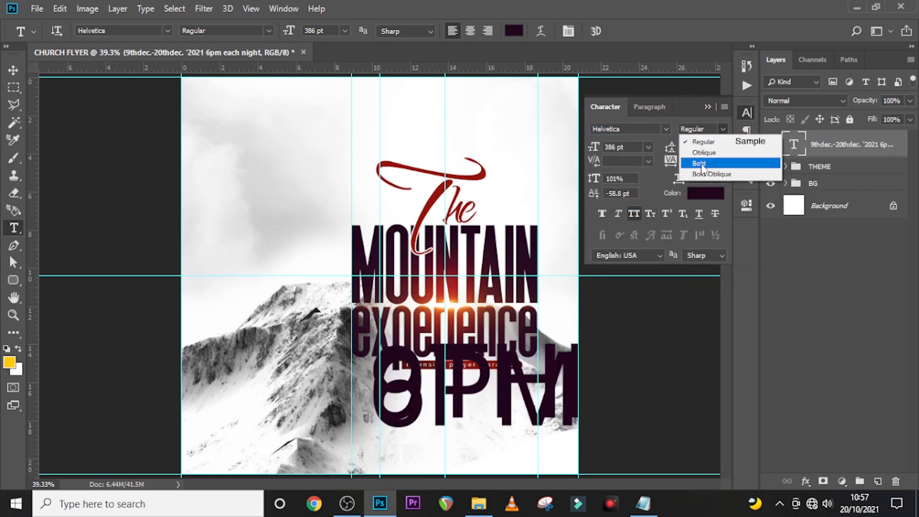
pyautogui.click(702, 164)
pyautogui.click(613, 146)
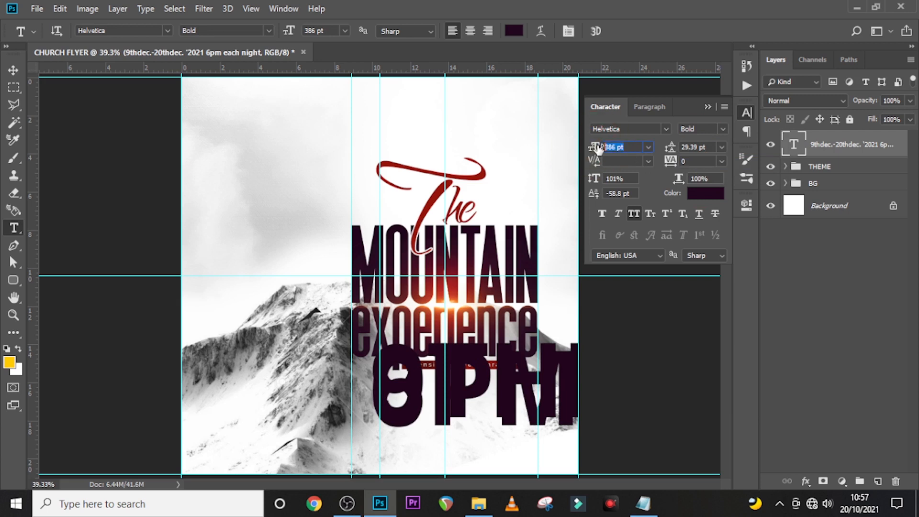
pyautogui.write('56')
pyautogui.press('Return')
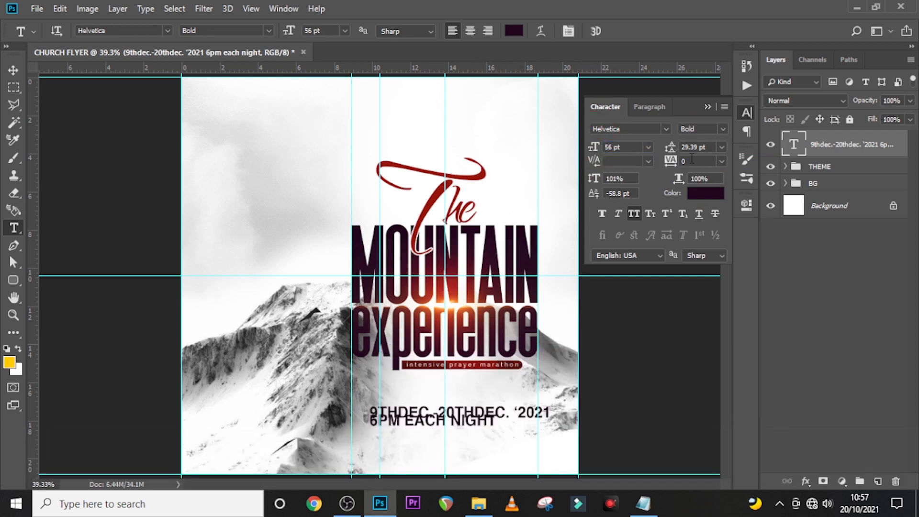
pyautogui.click(659, 144)
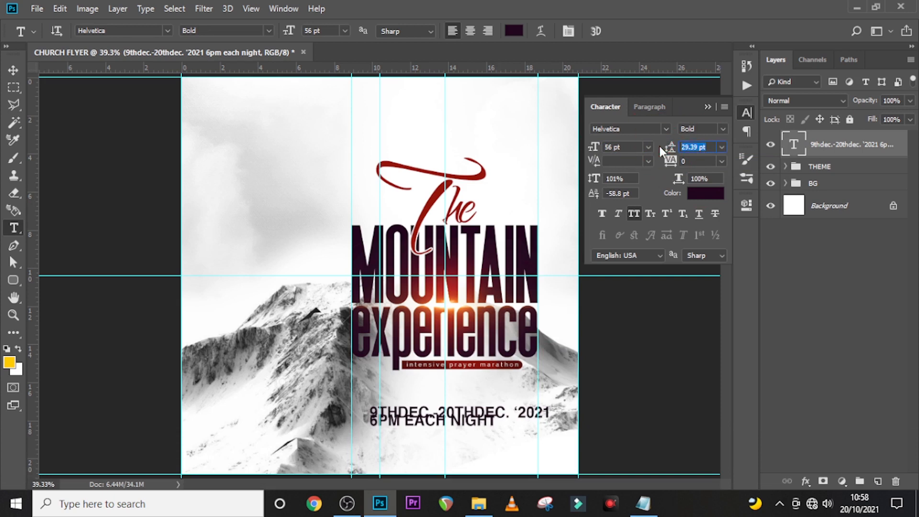
pyautogui.write('58')
pyautogui.press('Return')
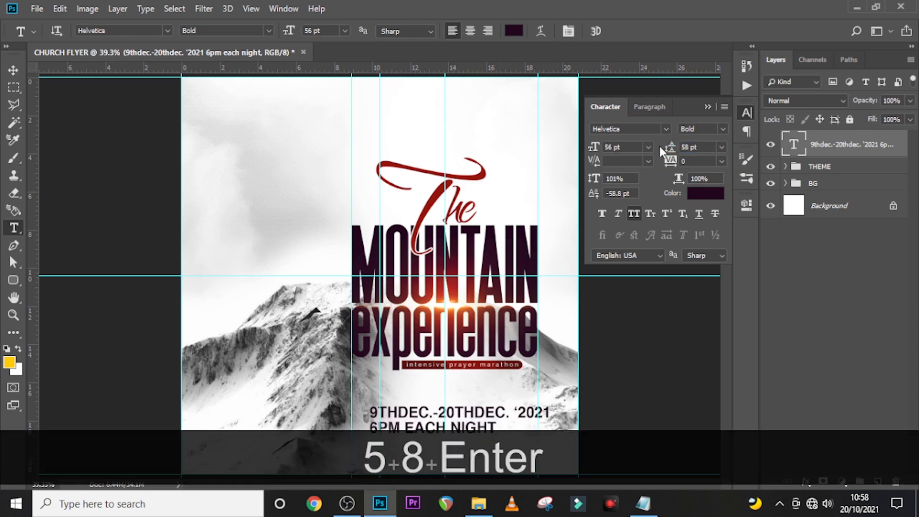
# - Centre-align the date lines, apply Faux Bold and colour them black 000000
pyautogui.click(645, 109)
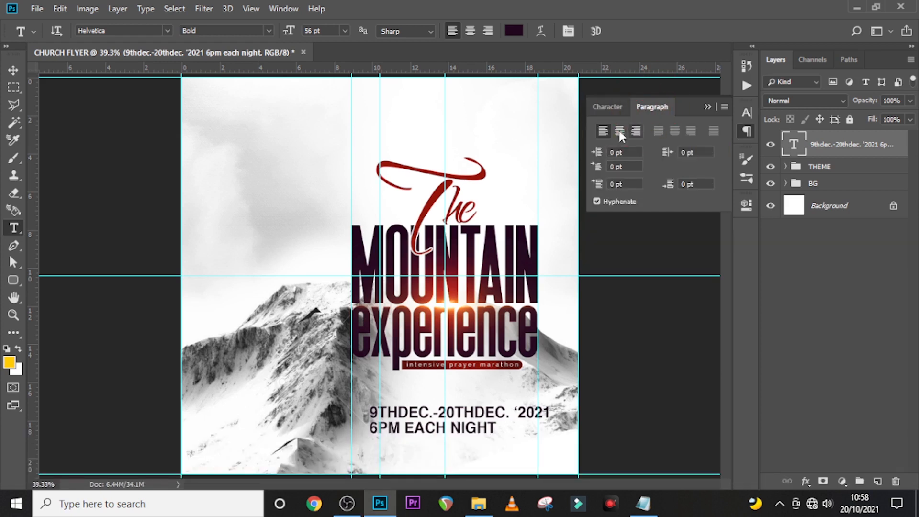
pyautogui.click(619, 131)
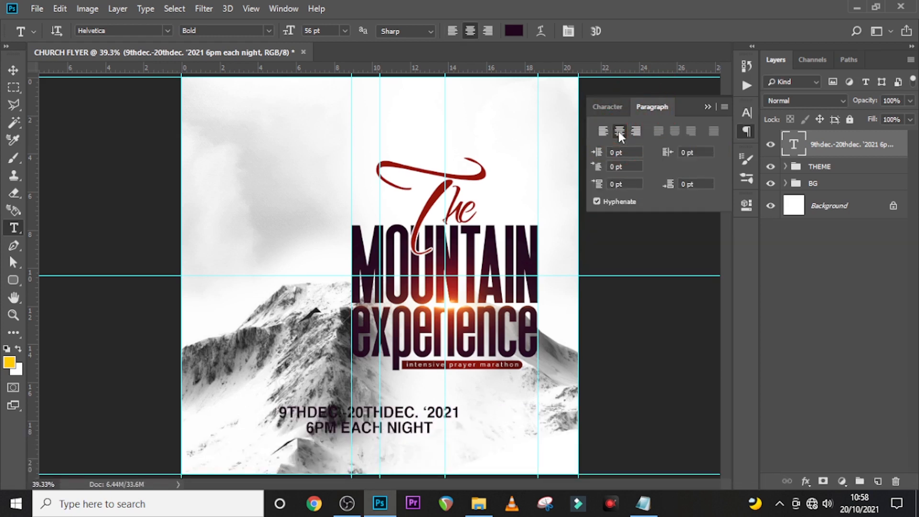
pyautogui.click(607, 107)
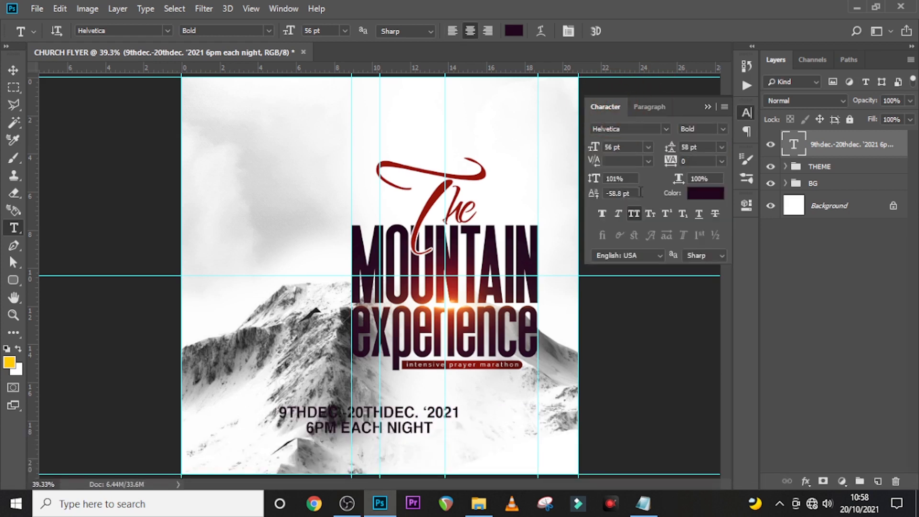
pyautogui.click(601, 214)
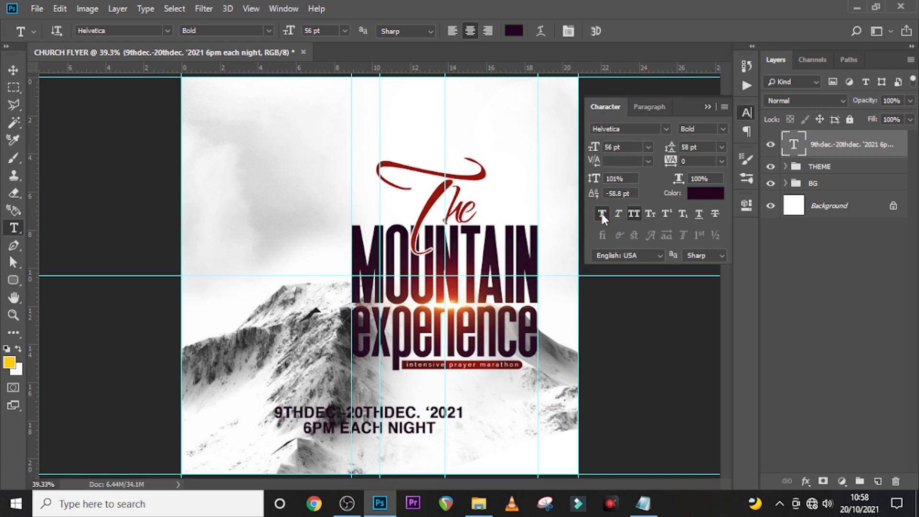
pyautogui.click(717, 196)
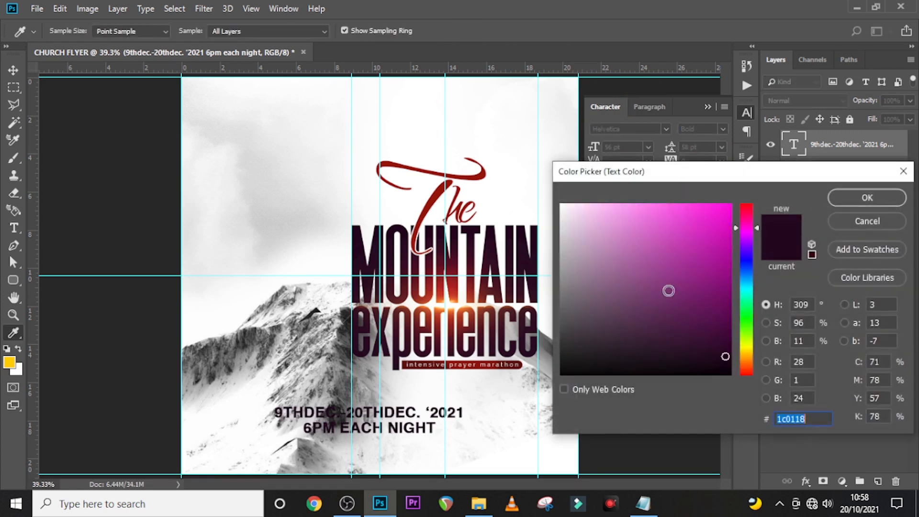
pyautogui.moveTo(725, 357); pyautogui.dragTo(543, 389)
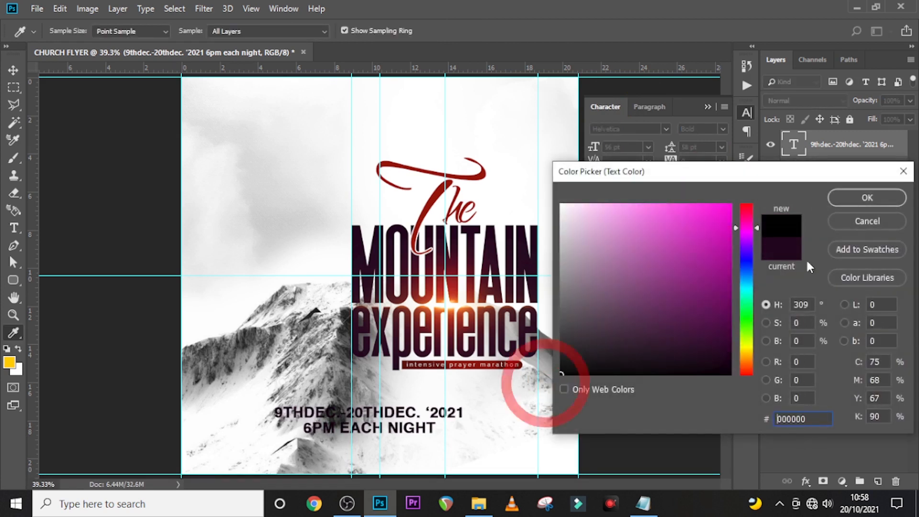
pyautogui.click(851, 202)
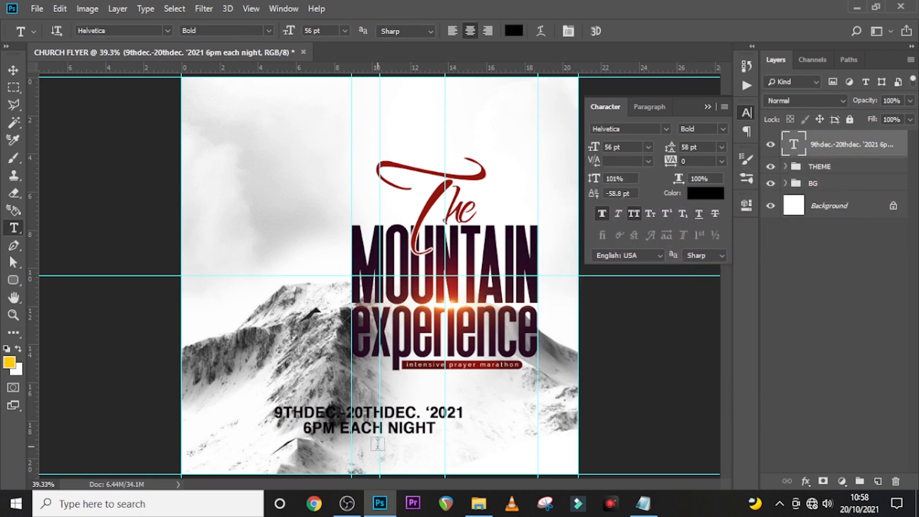
# - Position the date and time text centred under the headline with small arrow nudges
pyautogui.press('v')
pyautogui.moveTo(397, 421); pyautogui.dragTo(474, 419)
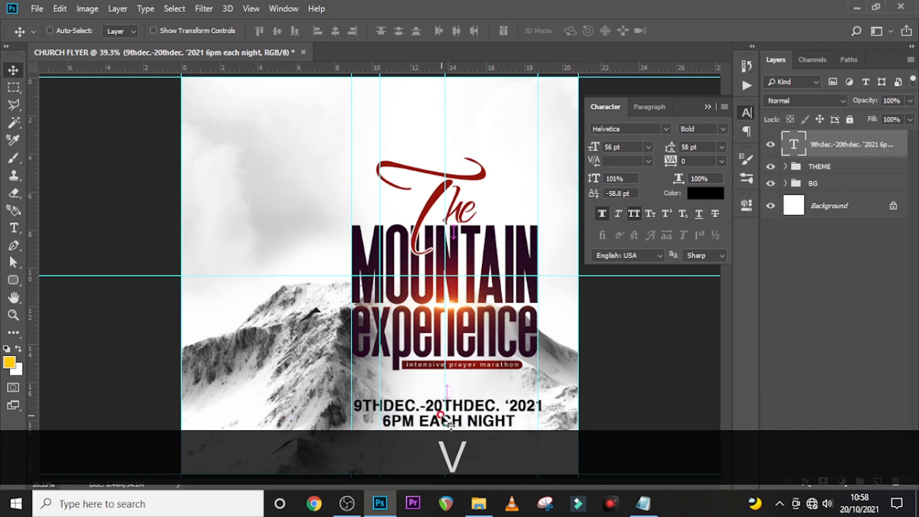
pyautogui.hotkey('ctrl', 't')
pyautogui.press('Left')
pyautogui.press('Left')
pyautogui.press('Left')
pyautogui.press('Left')
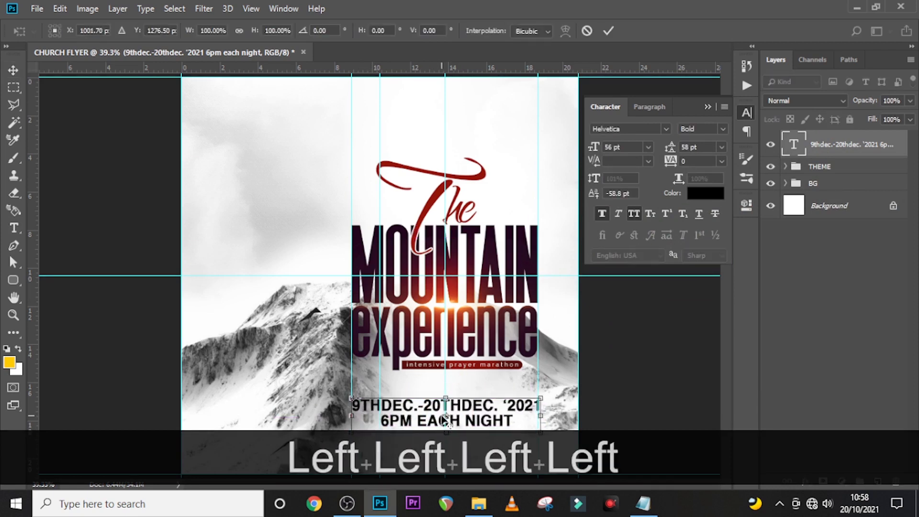
pyautogui.press('Left')
pyautogui.hotkey('shift', 'Up')
pyautogui.hotkey('shift', 'Up')
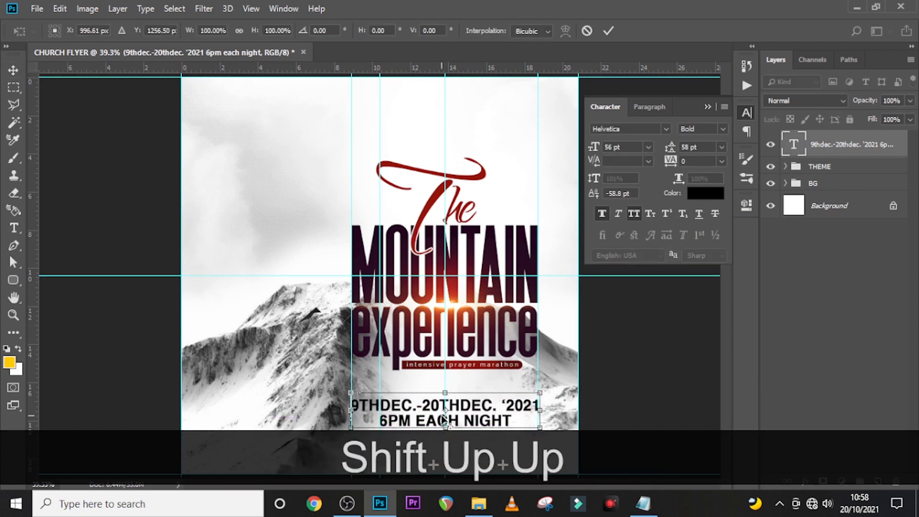
pyautogui.hotkey('shift', 'Up')
pyautogui.press('Return')
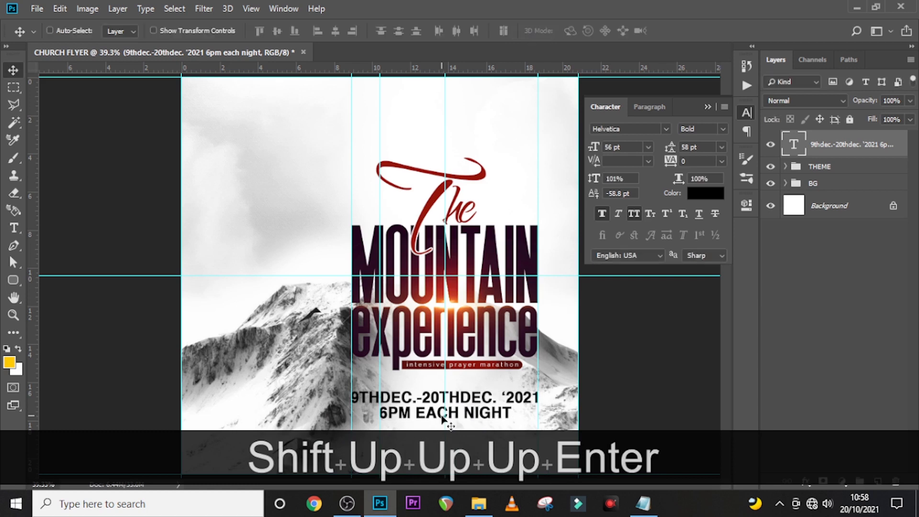
pyautogui.press('Down')
pyautogui.press('Down')
pyautogui.press('Down')
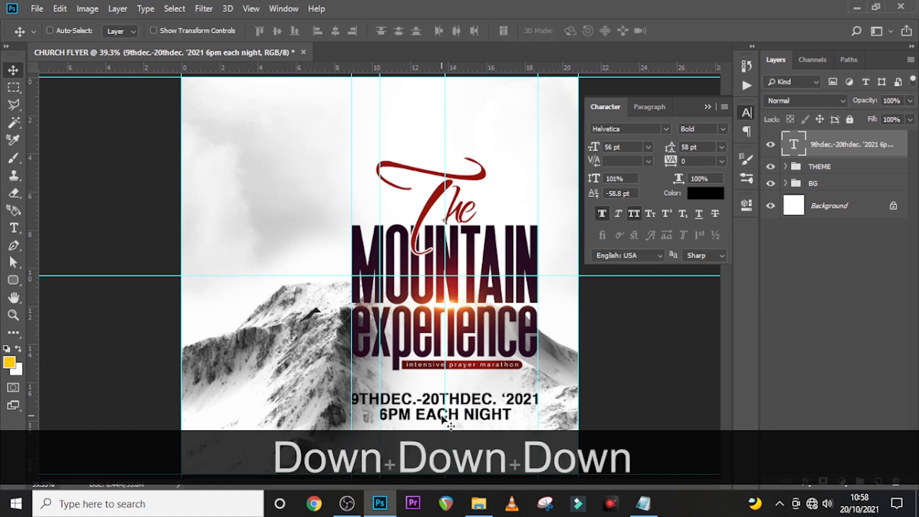
pyautogui.press('Down')
# - Duplicate the date text just below the original and select the venue line in the notes
pyautogui.hotkey('ctrl', 'j')
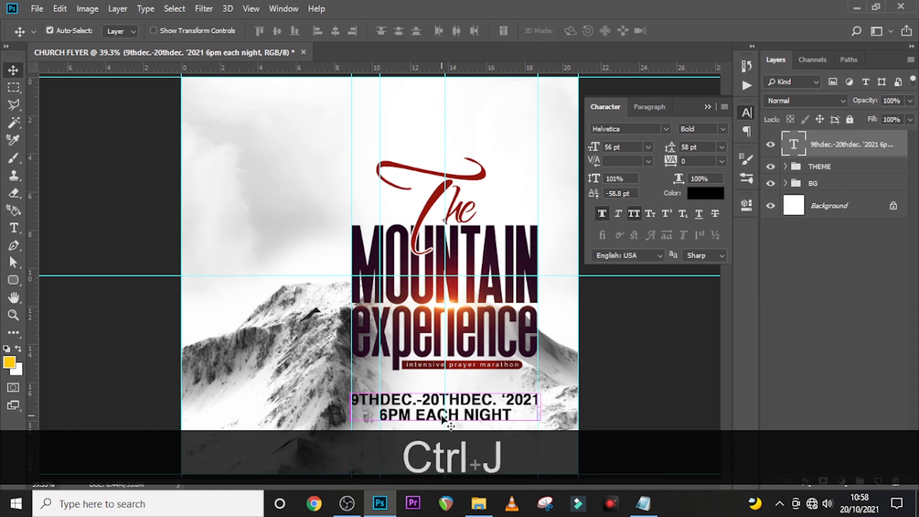
pyautogui.hotkey('shift', 'Down')
pyautogui.hotkey('shift', 'Down')
pyautogui.hotkey('shift', 'Down')
pyautogui.hotkey('shift', 'Down')
pyautogui.hotkey('shift', 'Down')
pyautogui.hotkey('shift', 'Down')
pyautogui.hotkey('shift', 'Down')
pyautogui.hotkey('shift', 'Down')
pyautogui.hotkey('shift', 'Down')
pyautogui.hotkey('shift', 'Down')
pyautogui.hotkey('shift', 'Down')
pyautogui.hotkey('shift', 'Down')
pyautogui.hotkey('shift', 'Down')
pyautogui.hotkey('shift', 'Down')
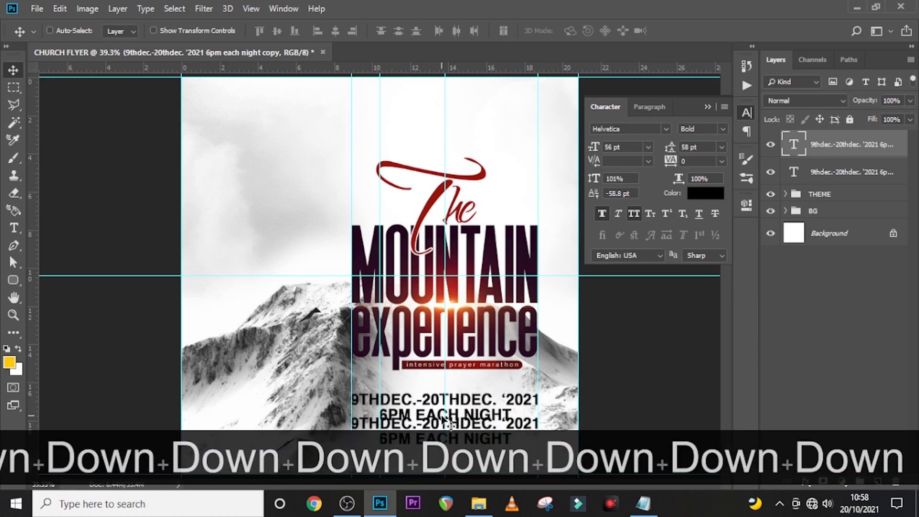
pyautogui.click(643, 503)
pyautogui.moveTo(543, 269); pyautogui.dragTo(385, 270)
# - Replace the duplicated text with the venue line KINGDOM TEMPLE INT. ADENTA and zoom in
pyautogui.hotkey('ctrl', 'c')
pyautogui.click(543, 16)
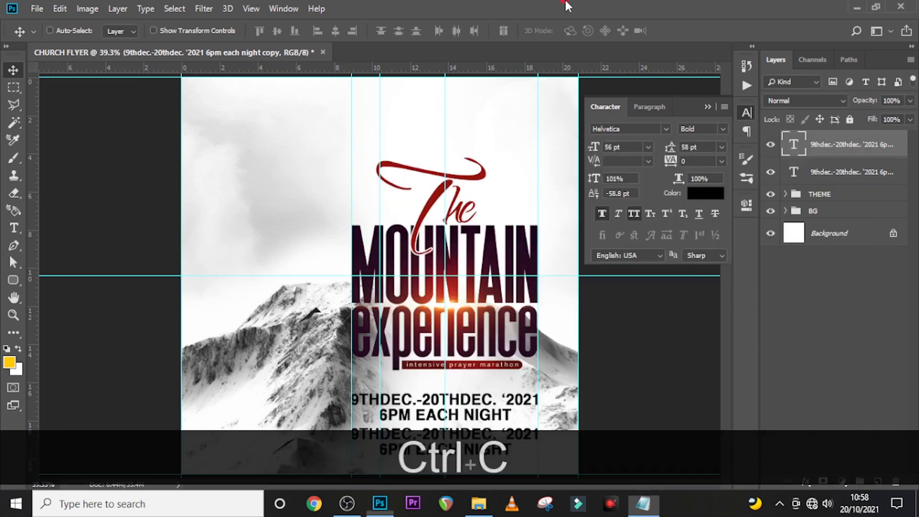
pyautogui.doubleClick(794, 144)
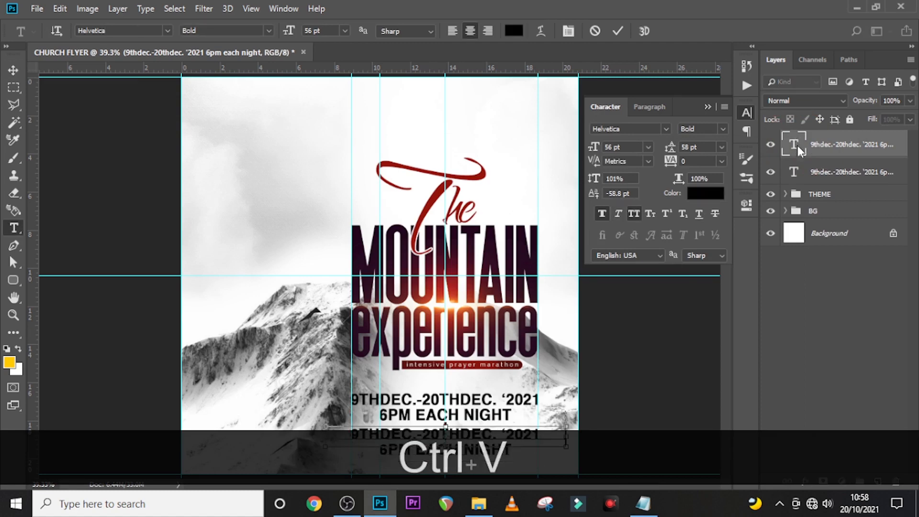
pyautogui.hotkey('ctrl', 'v')
pyautogui.hotkey('ctrl', '=')
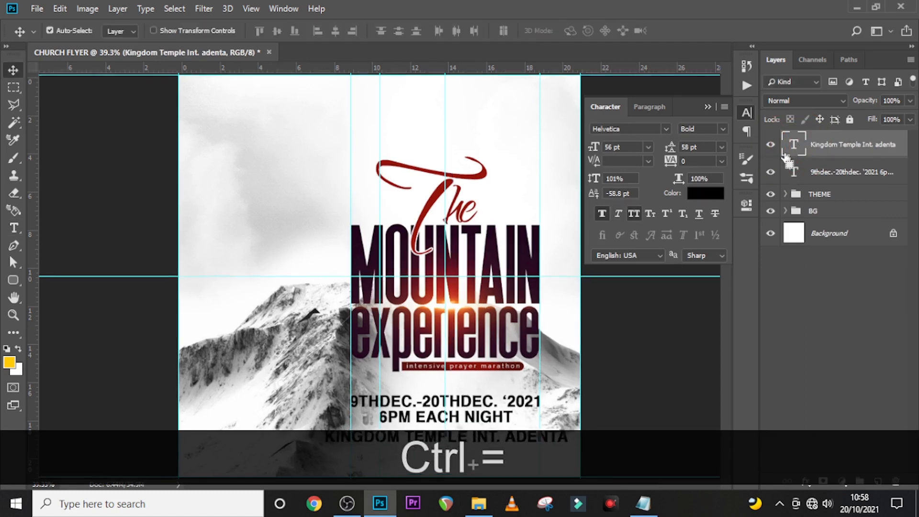
pyautogui.scroll(-3, 393, 233)
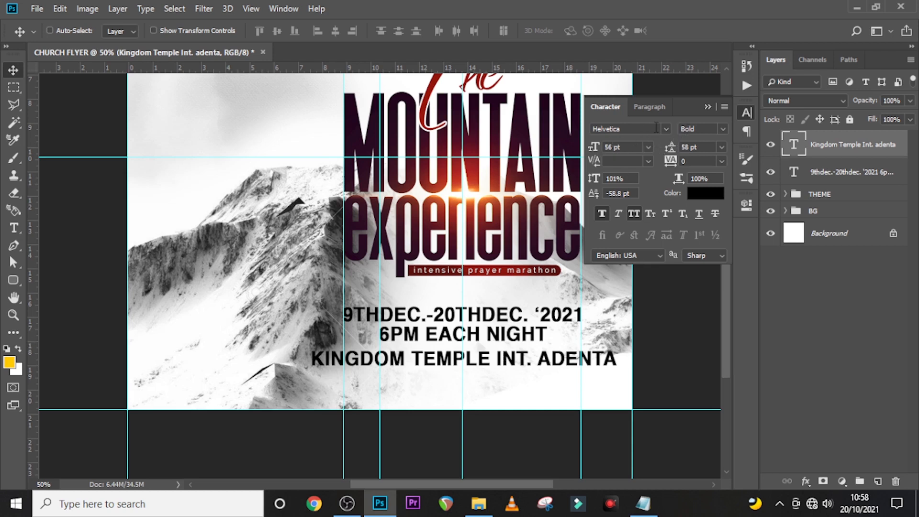
pyautogui.moveTo(642, 132); pyautogui.dragTo(607, 132)
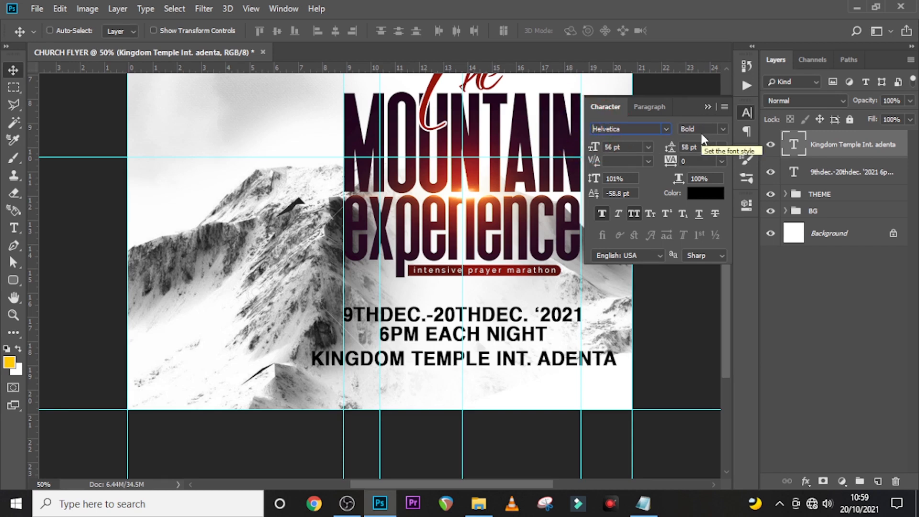
# - Resize the venue line to 32 pt and nudge it up slightly
pyautogui.click(615, 147)
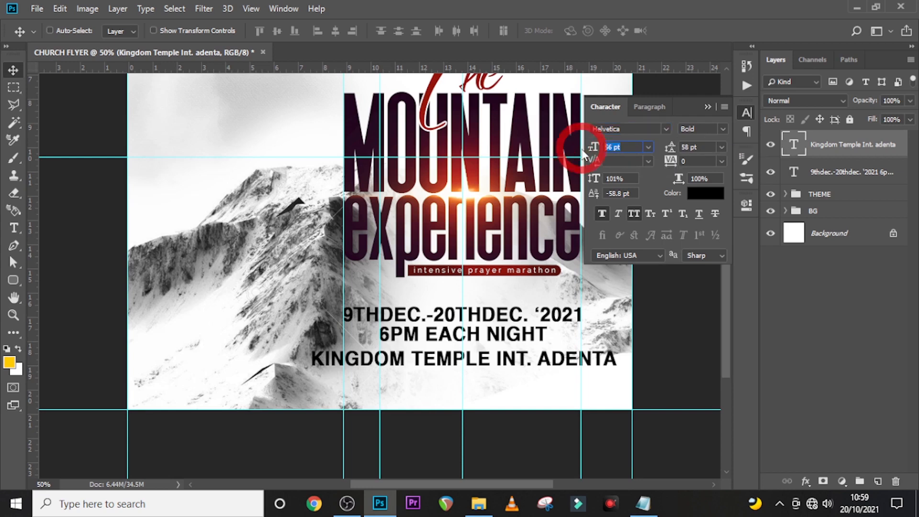
pyautogui.write('32')
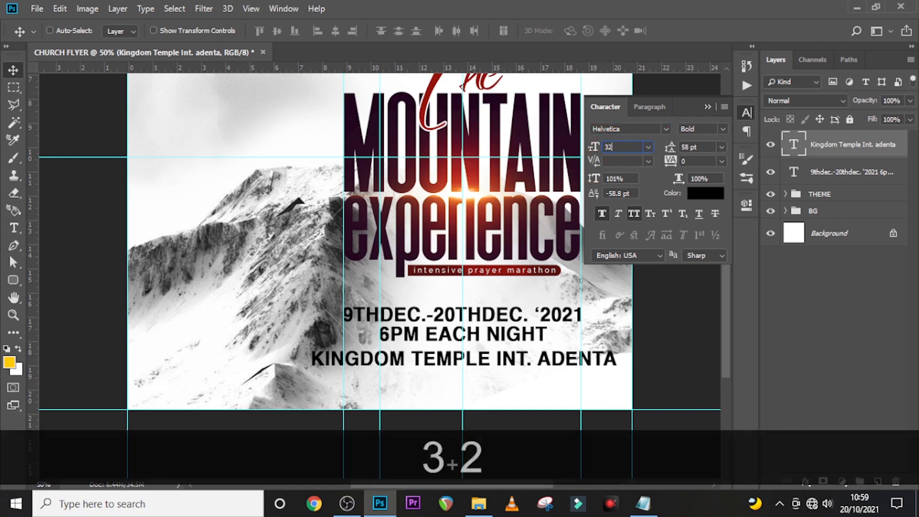
pyautogui.press('Return')
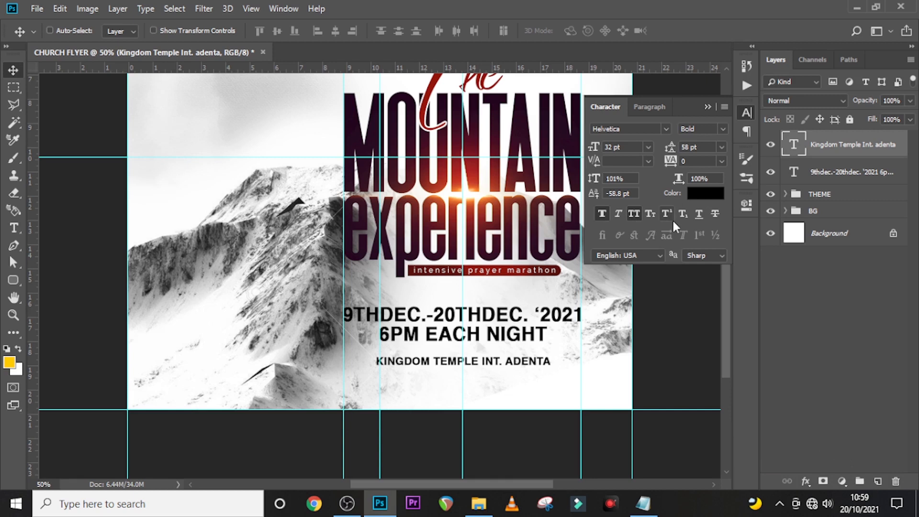
pyautogui.press('v')
pyautogui.press('Up')
pyautogui.press('Up')
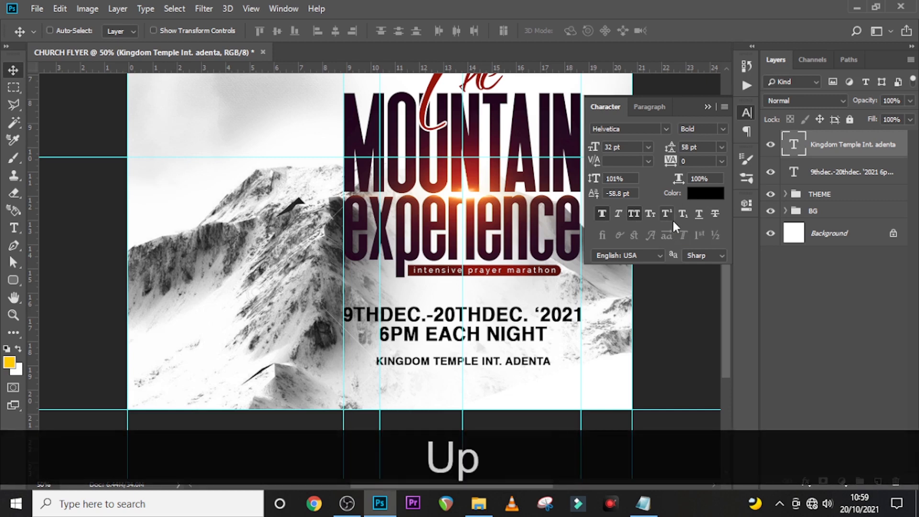
# - Duplicate the venue text layer and position the copy just beneath the original
pyautogui.hotkey('ctrl', 'j')
pyautogui.hotkey('shift', 'Down')
pyautogui.hotkey('shift', 'Down')
pyautogui.hotkey('shift', 'Down')
pyautogui.hotkey('shift', 'Down')
pyautogui.hotkey('shift', 'Down')
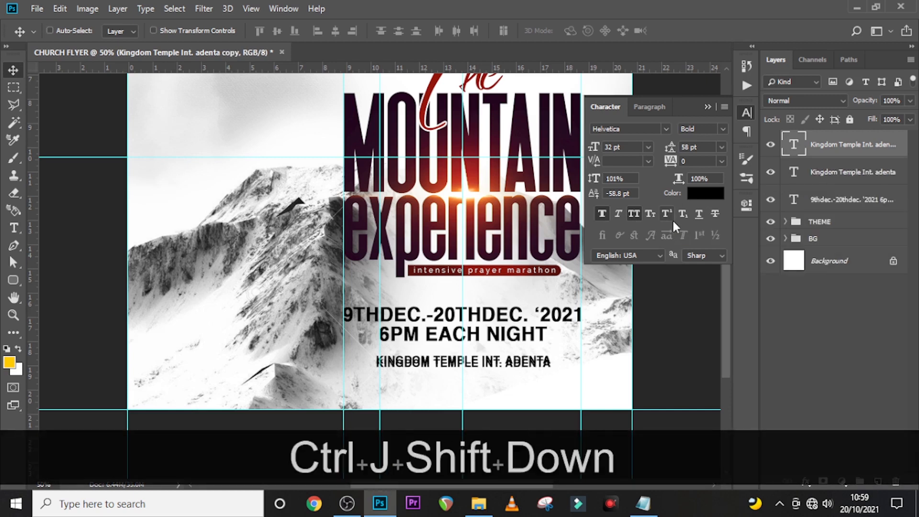
pyautogui.press('Up')
pyautogui.press('Up')
pyautogui.press('Up')
pyautogui.press('Up')
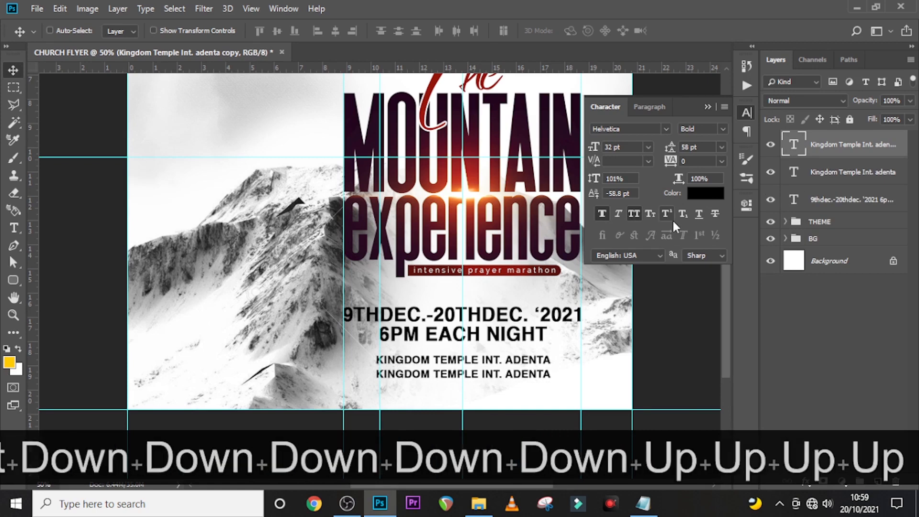
# - Replace the copy's text with 'OPPOSITE ROWI JUNCTION, OFF THE PAWPAW AVENUE' copied from the notes
pyautogui.click(643, 504)
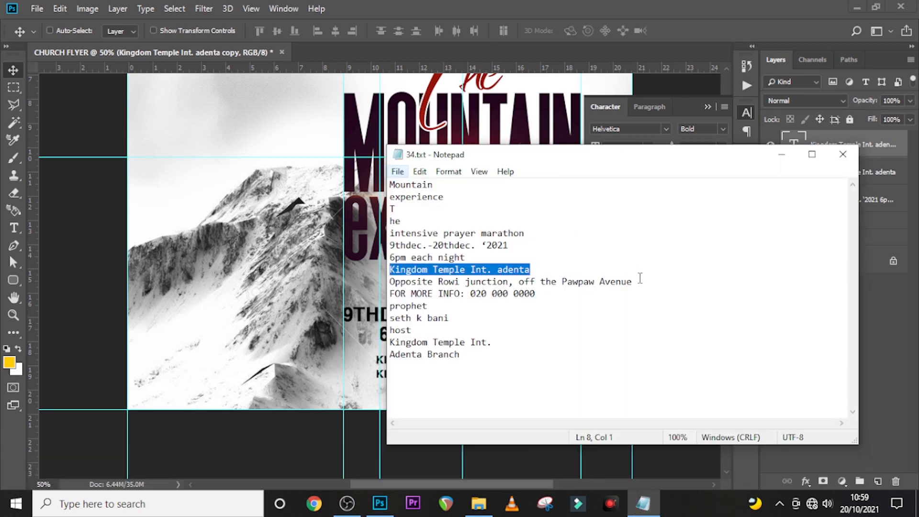
pyautogui.moveTo(632, 282); pyautogui.dragTo(389, 282)
pyautogui.hotkey('ctrl', 'c')
pyautogui.click(843, 154)
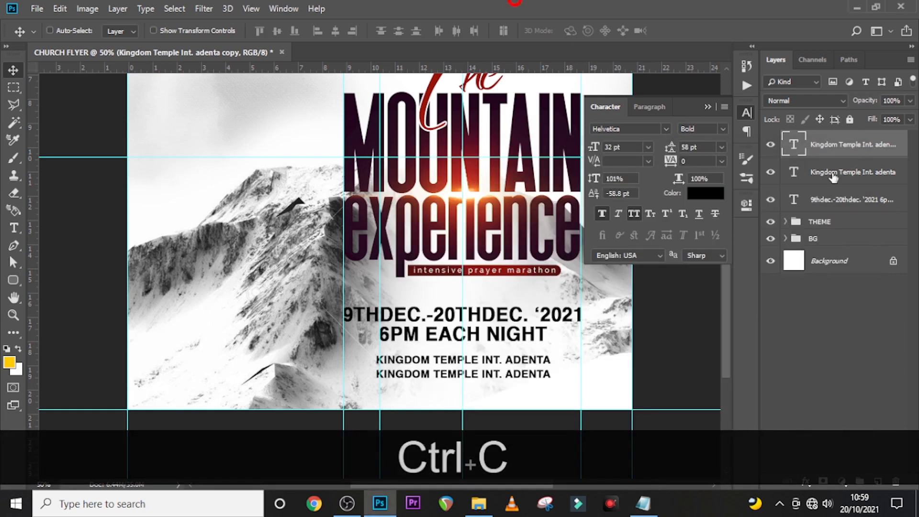
pyautogui.doubleClick(795, 146)
pyautogui.hotkey('ctrl', 'v')
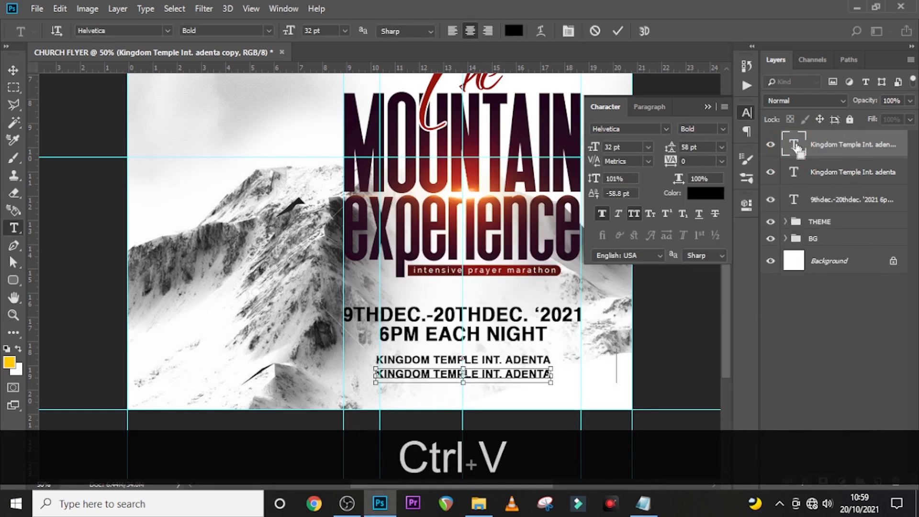
pyautogui.click(796, 149)
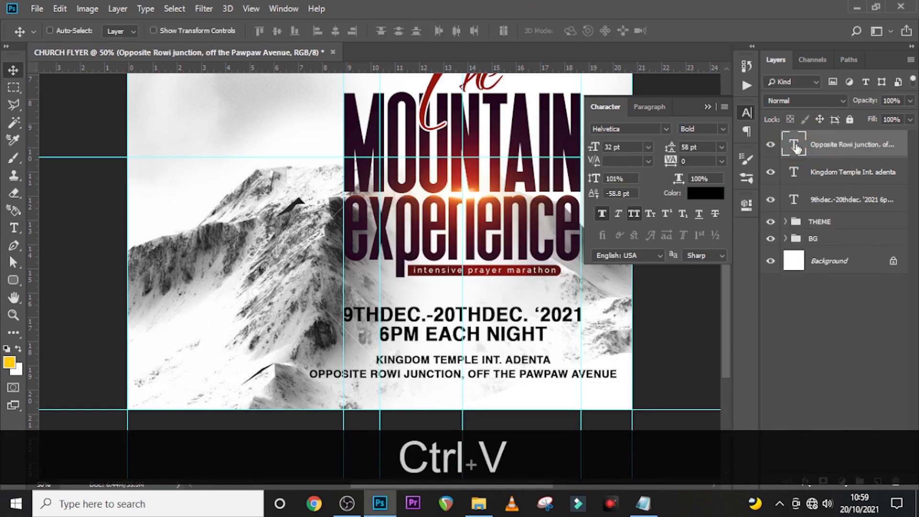
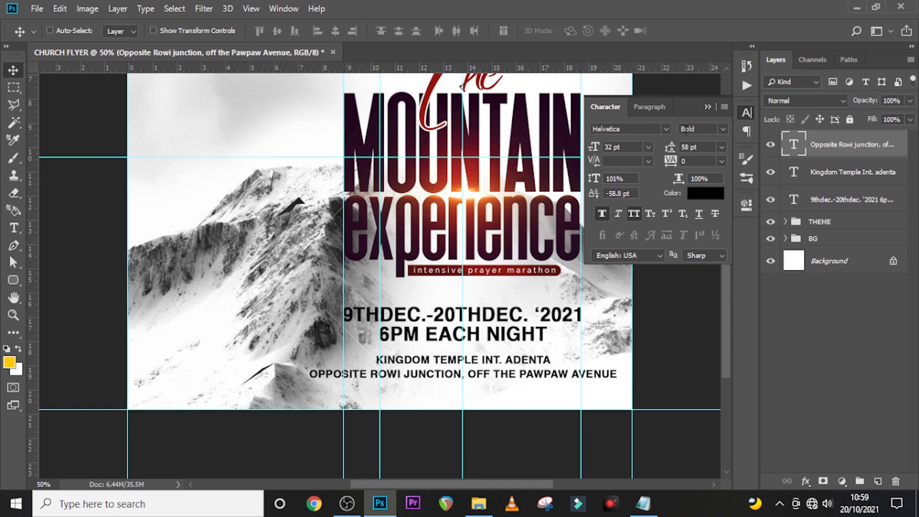
# - Shrink the address line to 26 pt, turn off Faux Bold and All Caps, and nudge it up
pyautogui.click(628, 146)
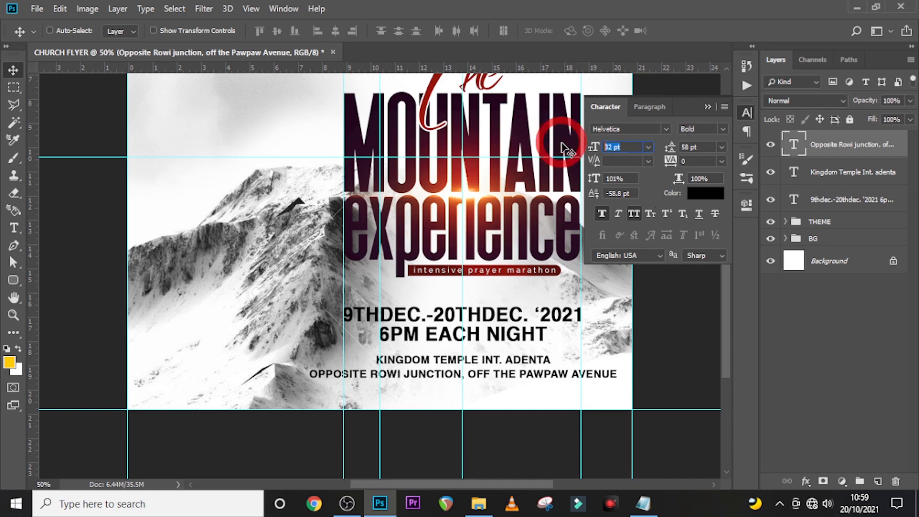
pyautogui.write('26')
pyautogui.press('Return')
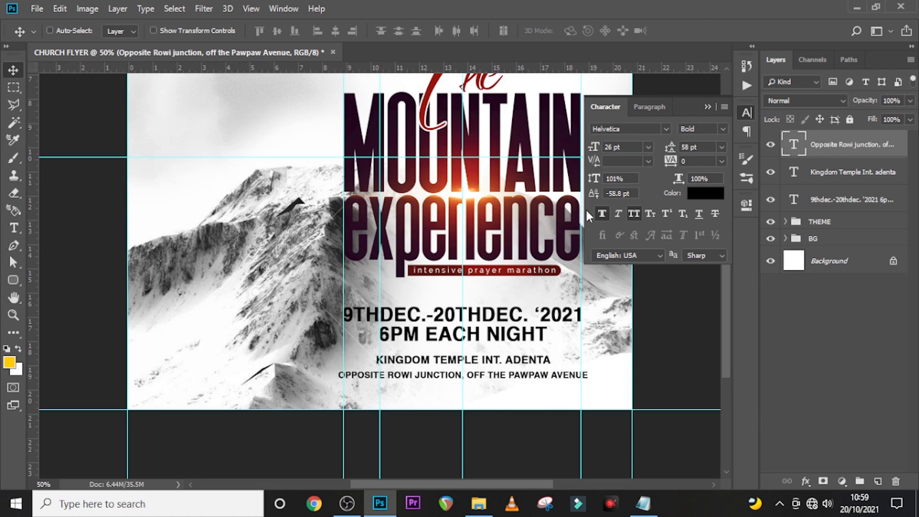
pyautogui.click(602, 214)
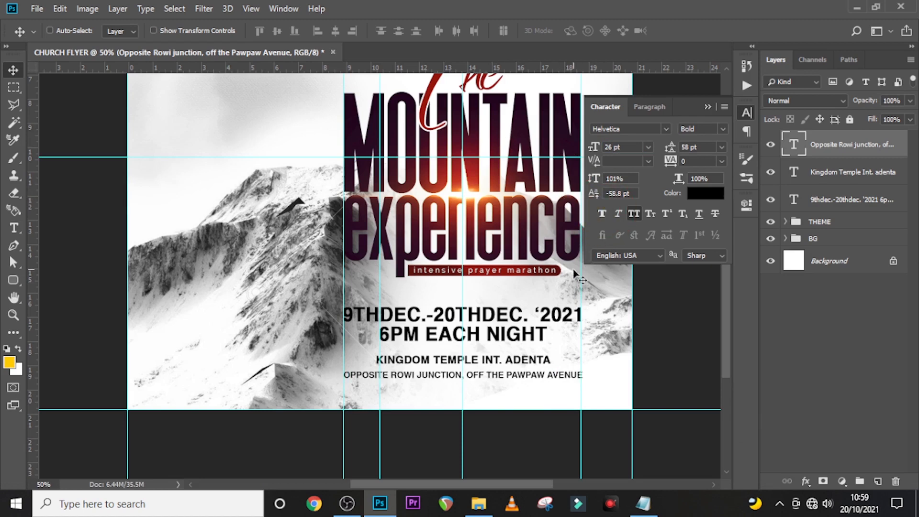
pyautogui.click(634, 214)
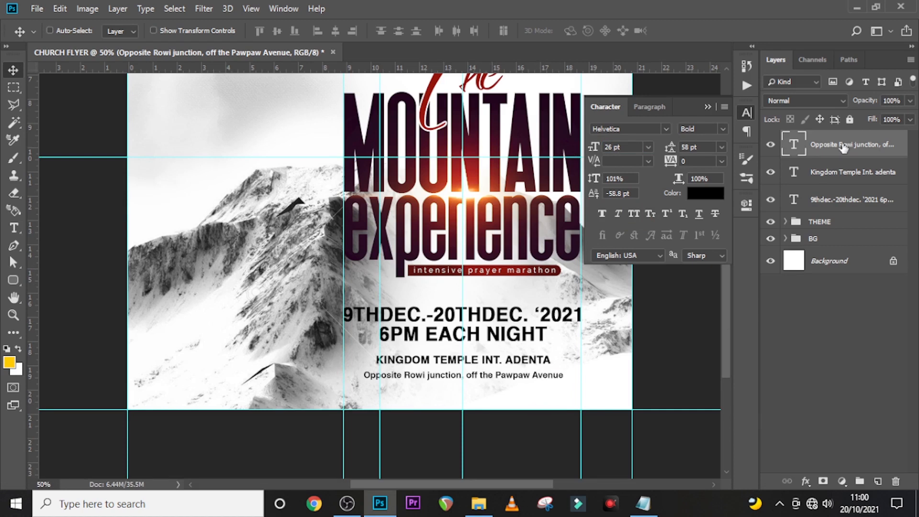
pyautogui.press('v')
pyautogui.press('Up')
pyautogui.press('Up')
pyautogui.press('Up')
pyautogui.press('Up')
pyautogui.press('Up')
pyautogui.press('Up')
pyautogui.press('Up')
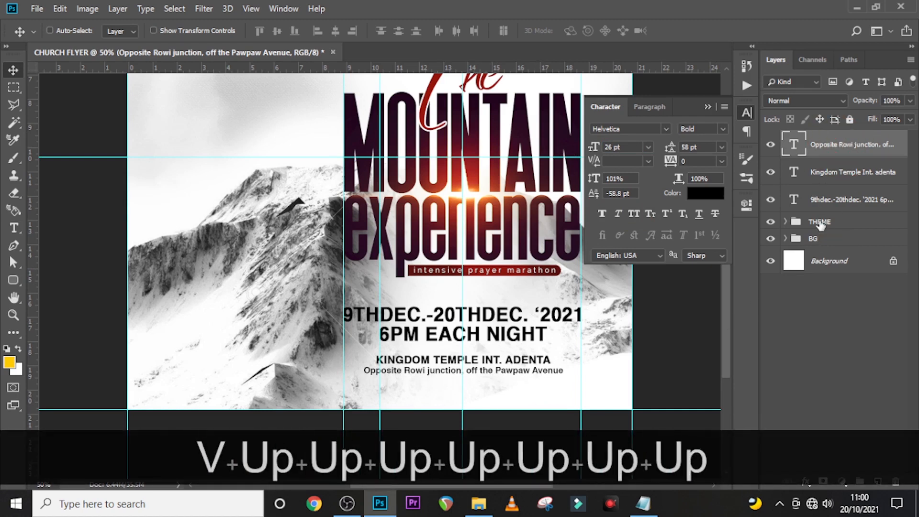
# - Duplicate the address text layer and move the copy down below it
pyautogui.press('Down')
pyautogui.hotkey('ctrl', 'j')
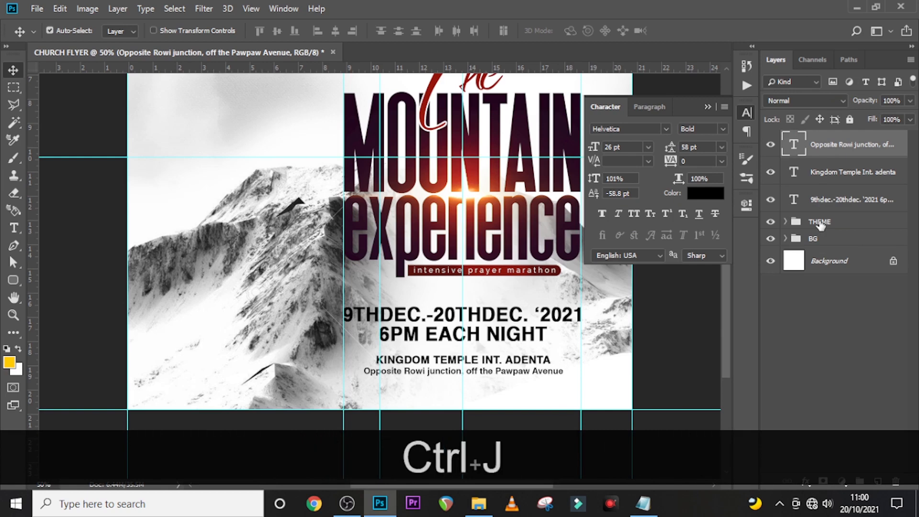
pyautogui.hotkey('shift', 'Down')
pyautogui.hotkey('shift', 'Down')
pyautogui.hotkey('shift', 'Down')
pyautogui.hotkey('shift', 'Down')
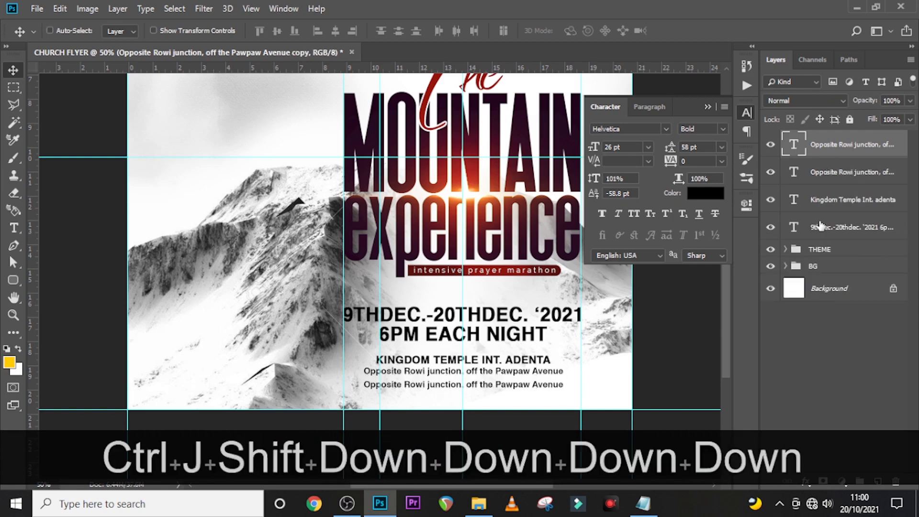
# - Replace the copy's text with the FOR MORE INFO line from the notes and set it to 30 pt
pyautogui.click(643, 503)
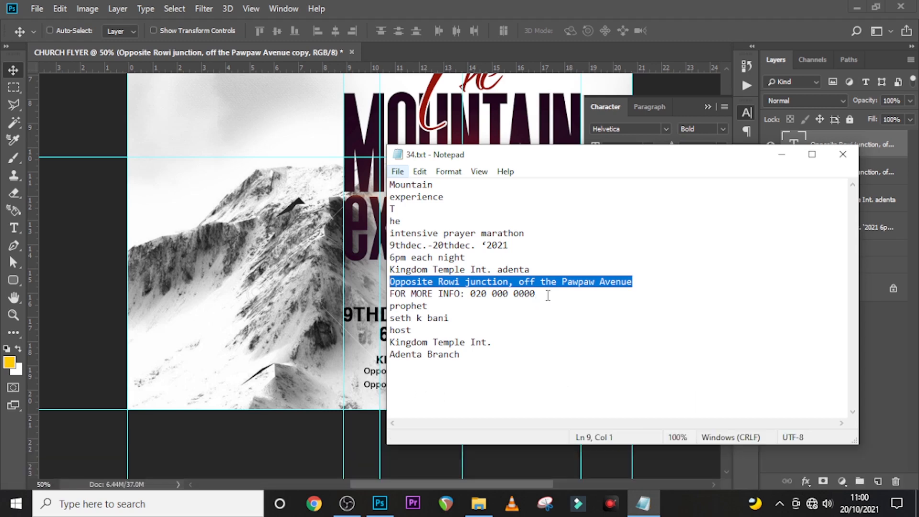
pyautogui.moveTo(546, 293); pyautogui.dragTo(389, 294)
pyautogui.hotkey('ctrl', 'c')
pyautogui.click(592, 6)
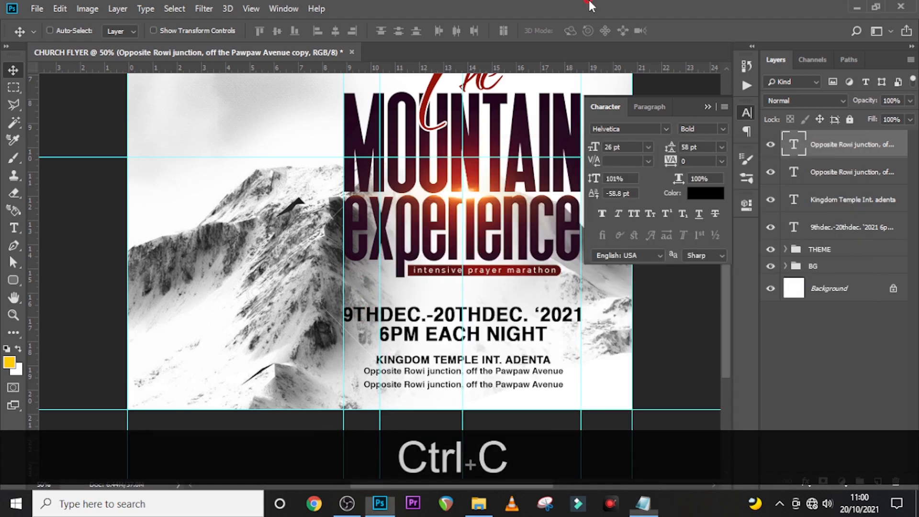
pyautogui.doubleClick(792, 144)
pyautogui.hotkey('ctrl', 'v')
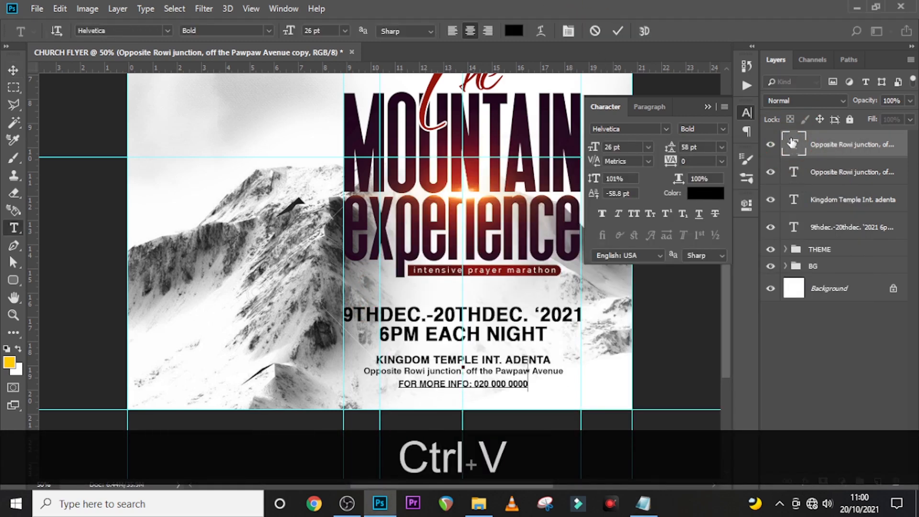
pyautogui.click(799, 146)
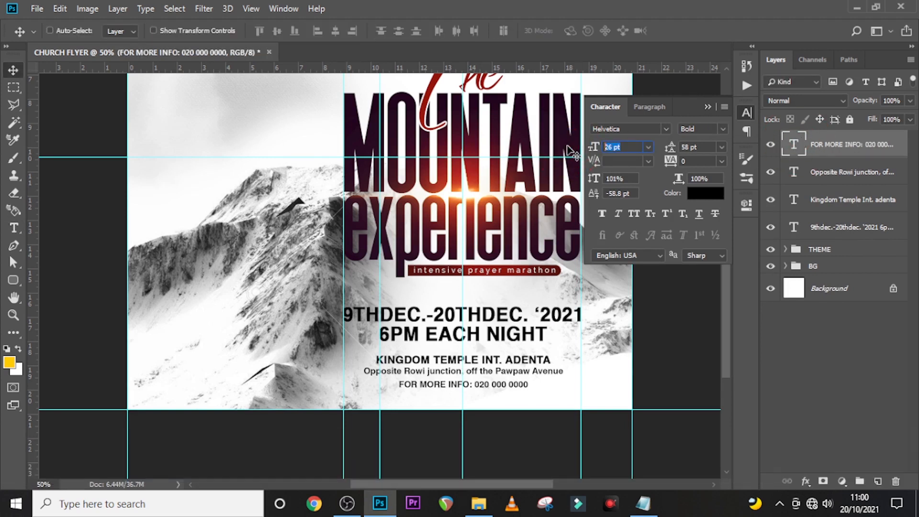
pyautogui.write('30')
pyautogui.press('Return')
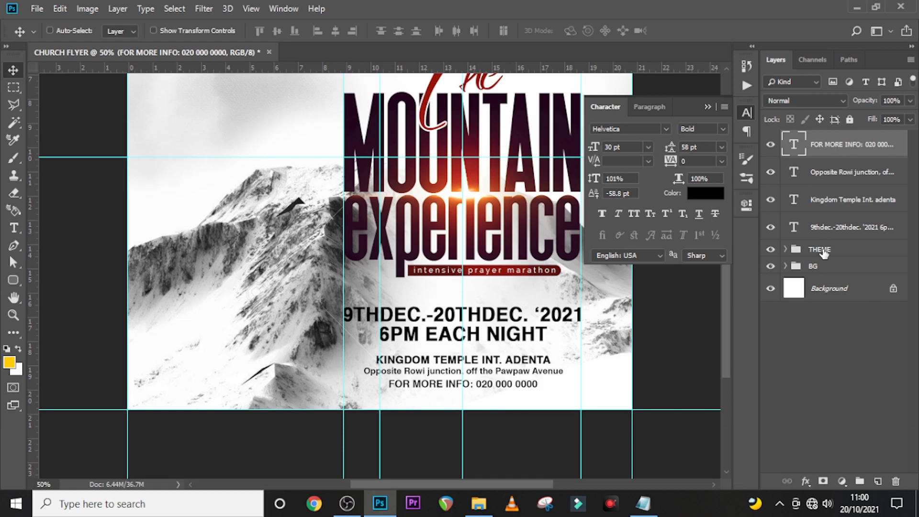
pyautogui.click(707, 107)
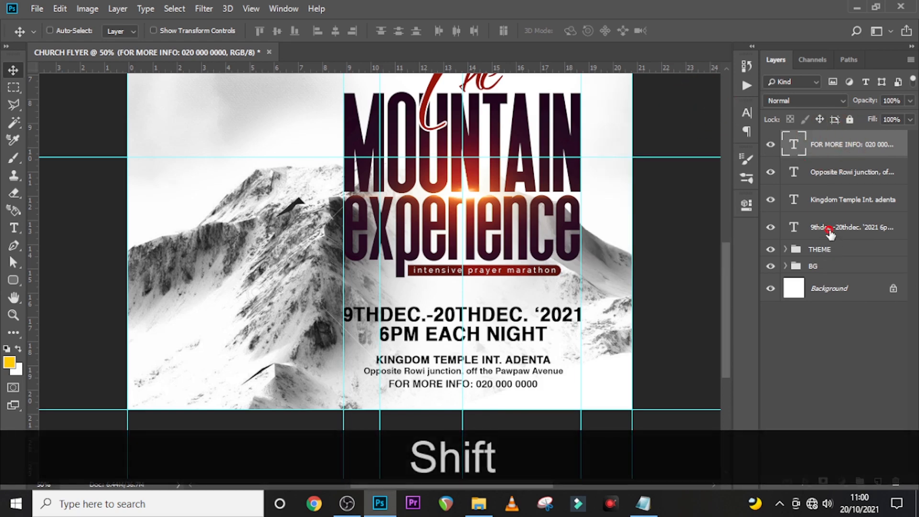
# - Group the four event text layers as 'DATE TIME VENUE', fit the flyer to the window and hide guides
pyautogui.keyDown('shift'); pyautogui.click(843, 229); pyautogui.keyUp('shift')
pyautogui.hotkey('ctrl', 'g')
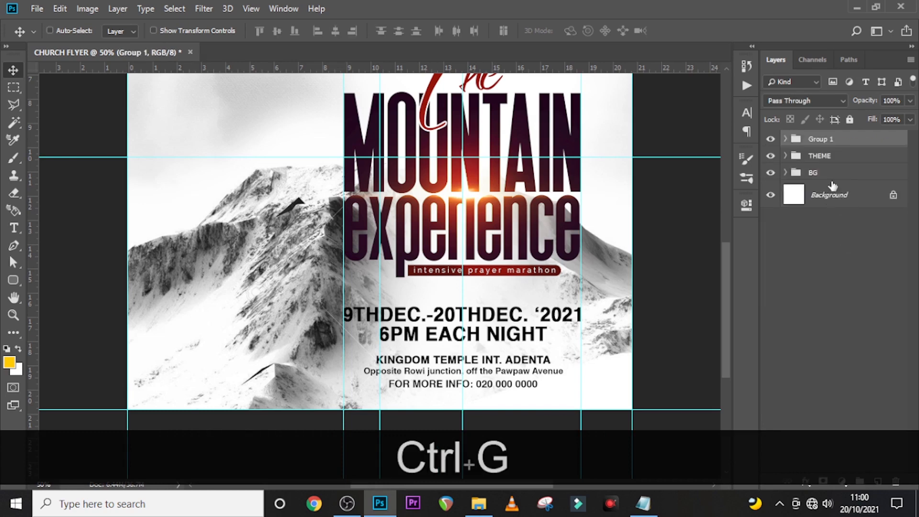
pyautogui.doubleClick(821, 138)
pyautogui.press('capslock')
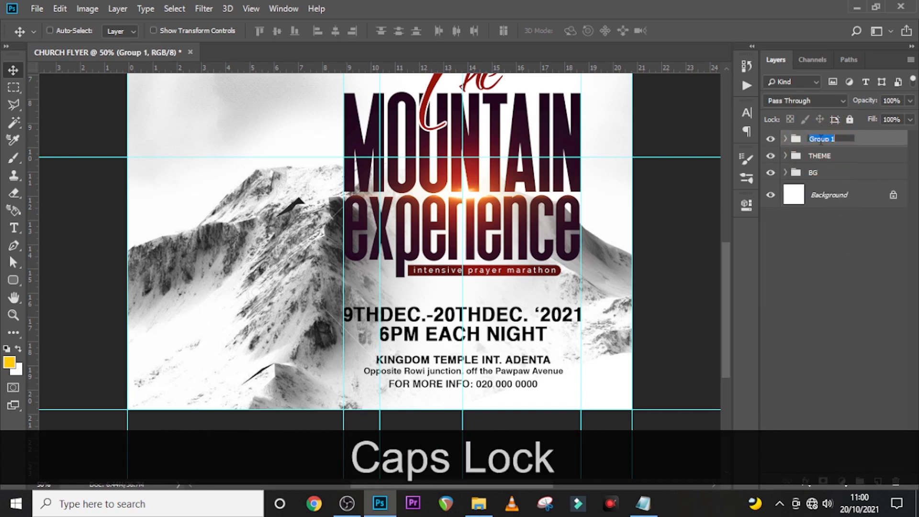
pyautogui.write('DATE TIME ')
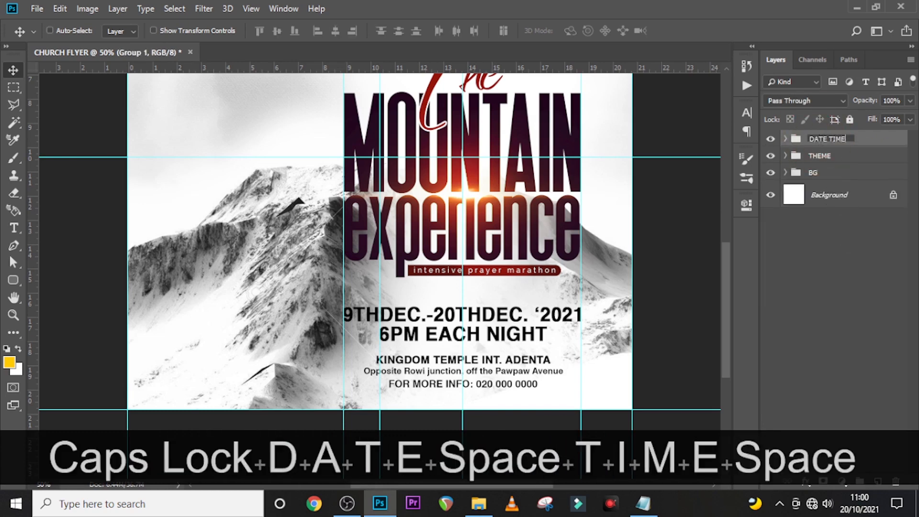
pyautogui.write('VENUE')
pyautogui.press('Return')
pyautogui.hotkey('ctrl', '0')
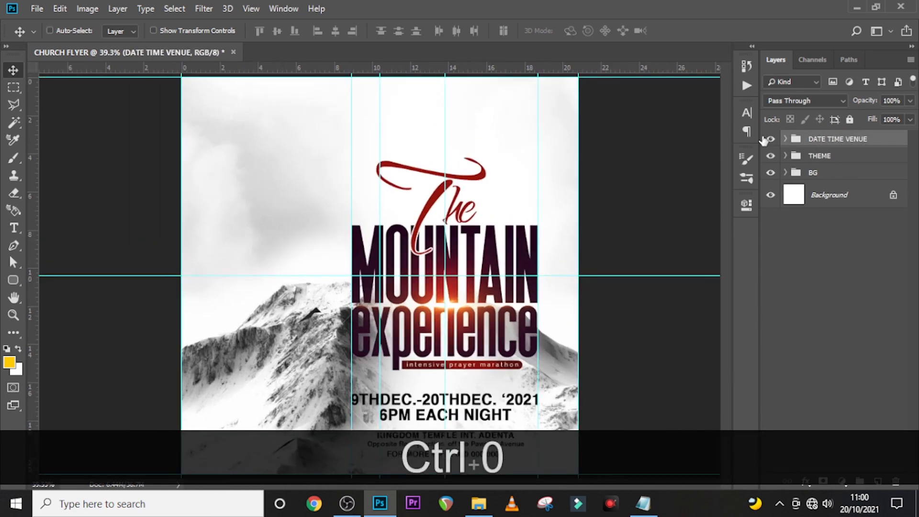
pyautogui.hotkey('ctrl', ';')
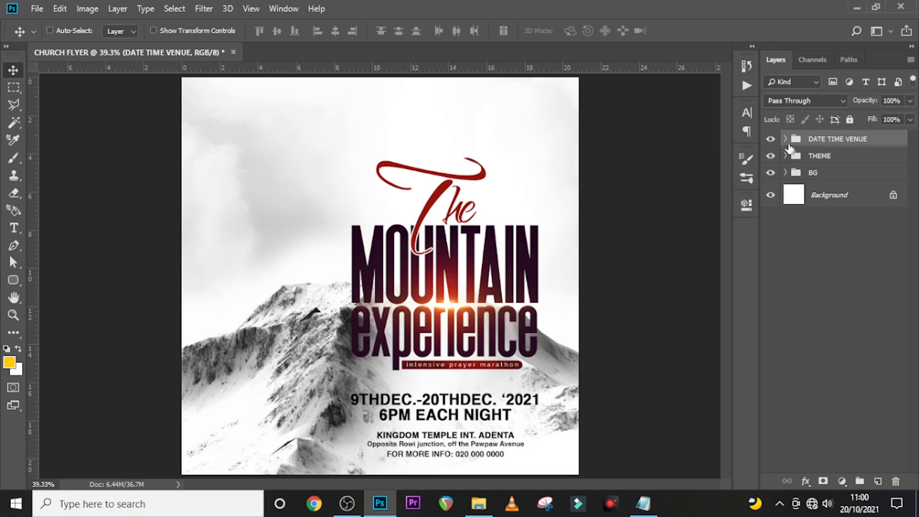
# - Paint white on Layer 1's mask to lighten the mountain behind the word experience
pyautogui.click(785, 172)
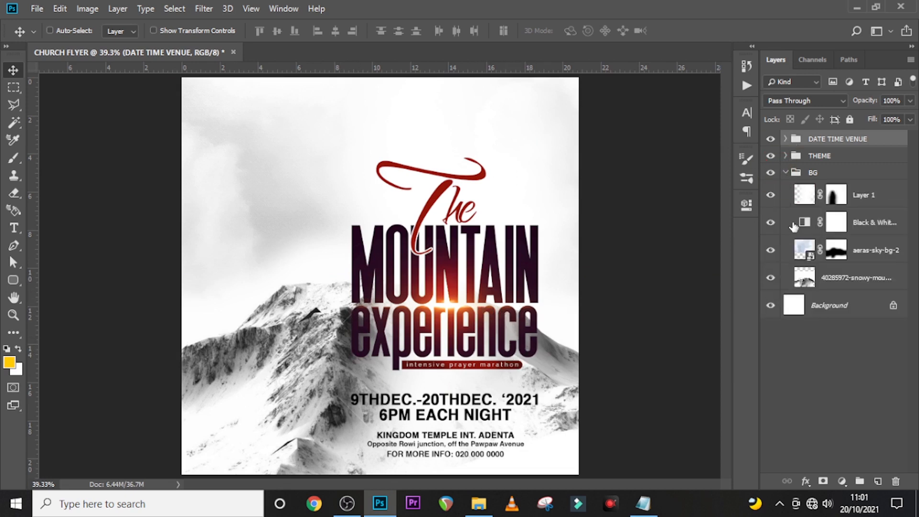
pyautogui.click(831, 197)
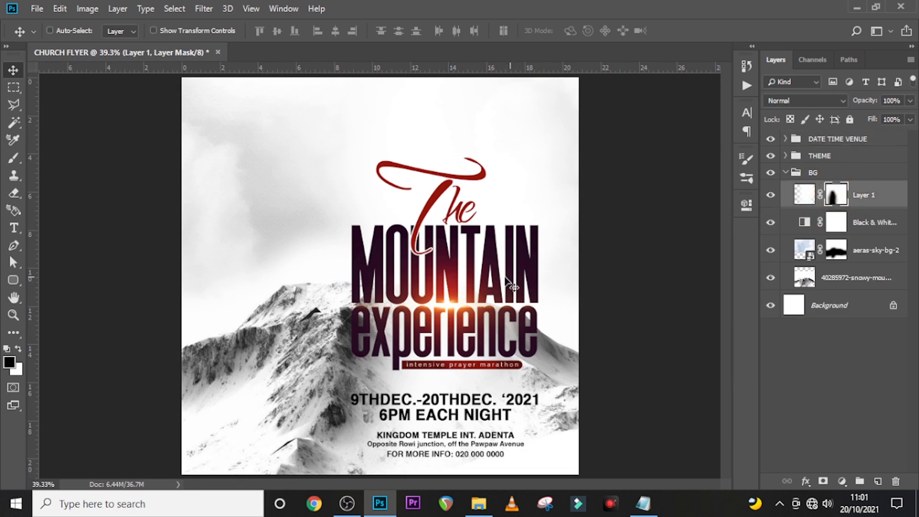
pyautogui.press('b')
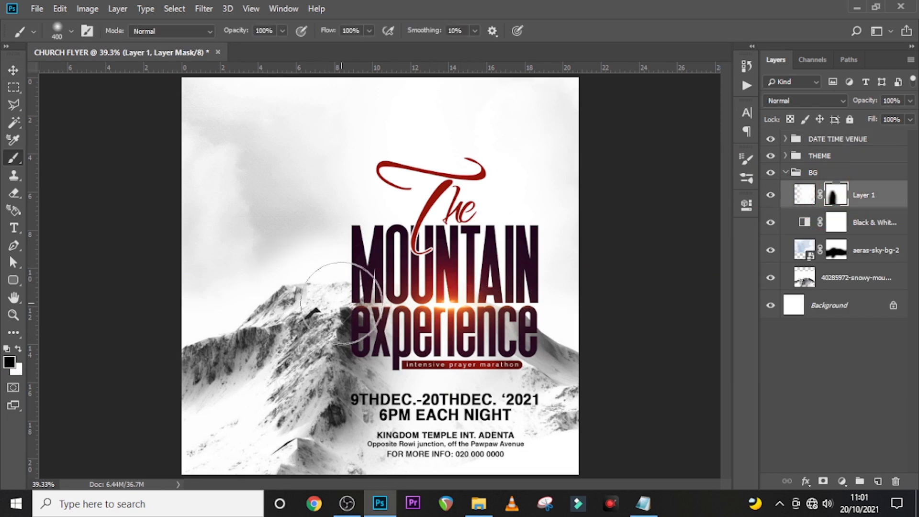
pyautogui.click(19, 349)
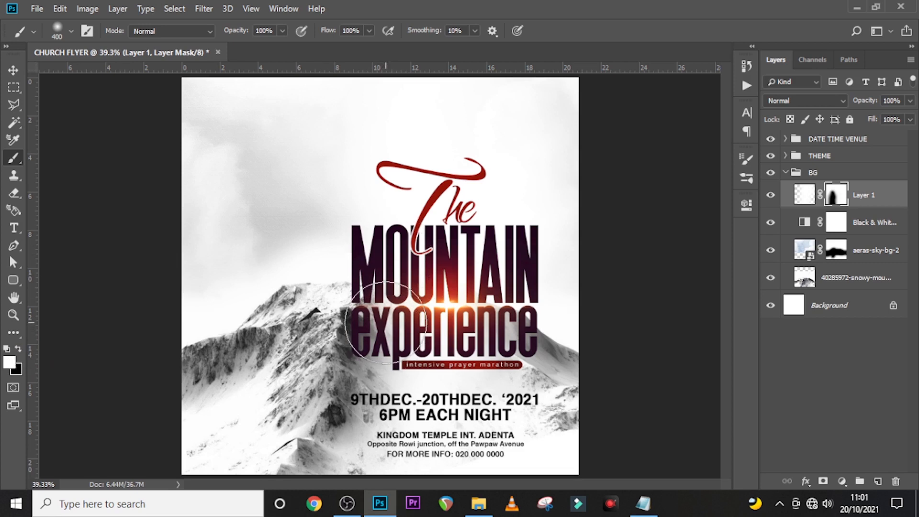
pyautogui.moveTo(371, 331)
pyautogui.mouseDown()
pyautogui.moveTo(499, 316)
pyautogui.moveTo(387, 330)
pyautogui.mouseUp()
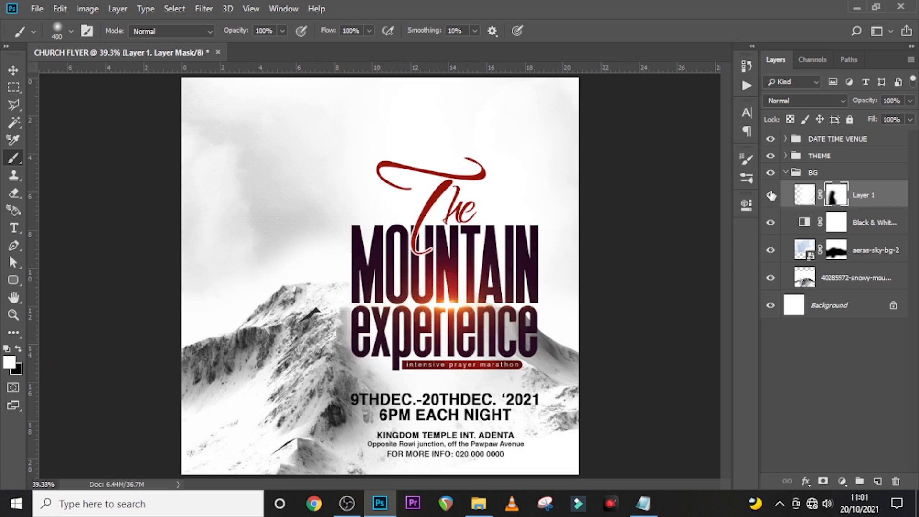
# - Drag businessman-12.png from the image folder onto the flyer above the DATE TIME VENUE group
pyautogui.click(785, 173)
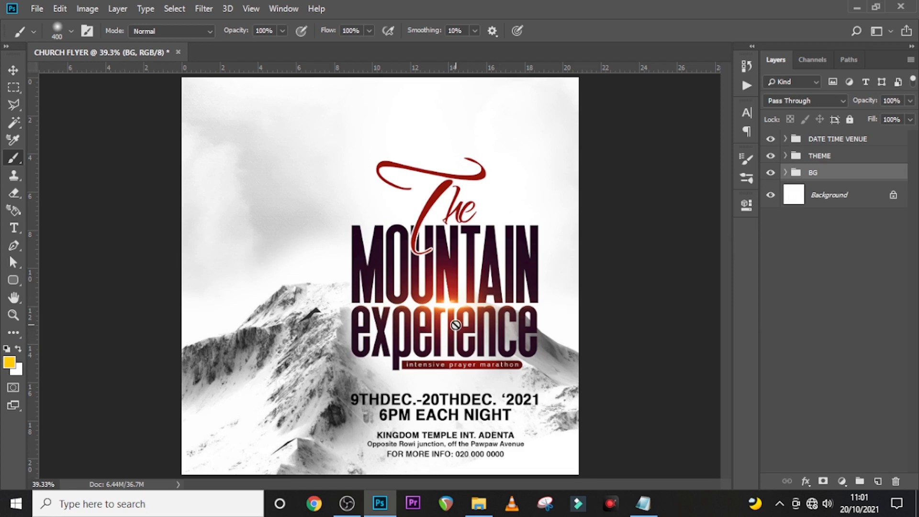
pyautogui.click(791, 140)
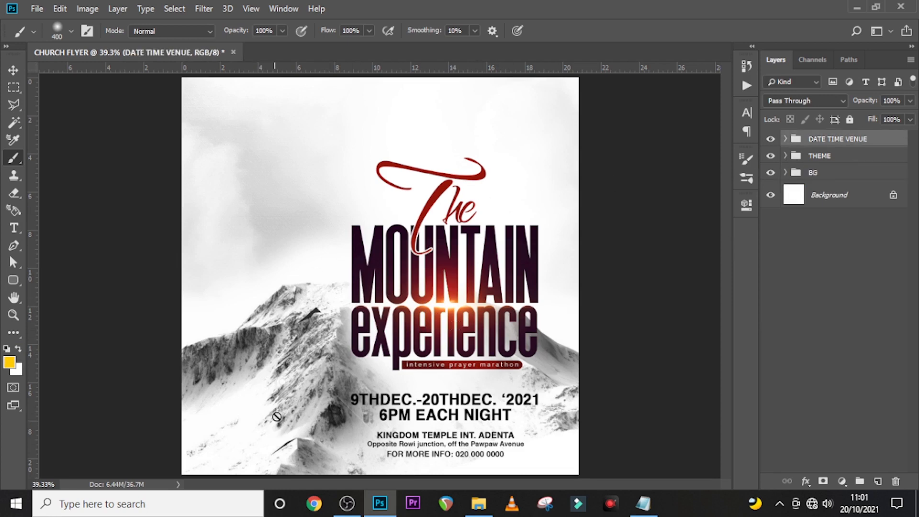
pyautogui.click(479, 503)
pyautogui.click(373, 202)
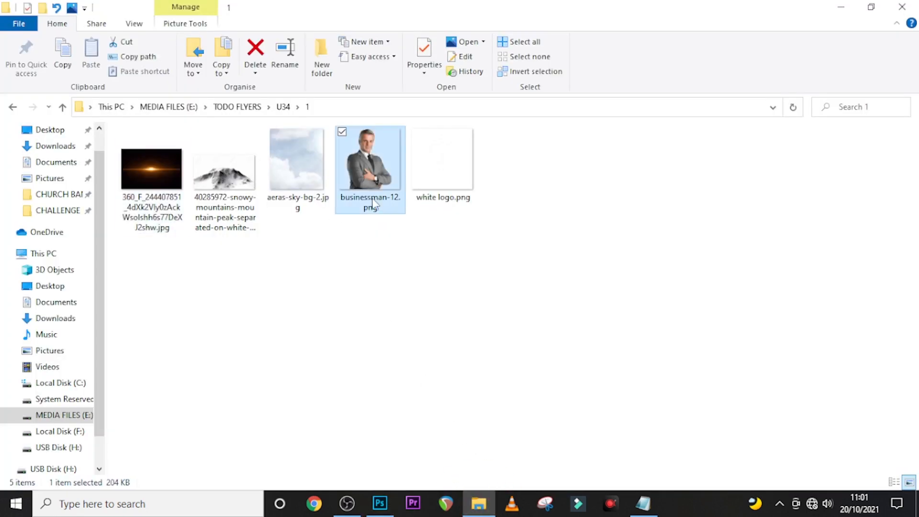
pyautogui.moveTo(450, 471); pyautogui.dragTo(309, 346)
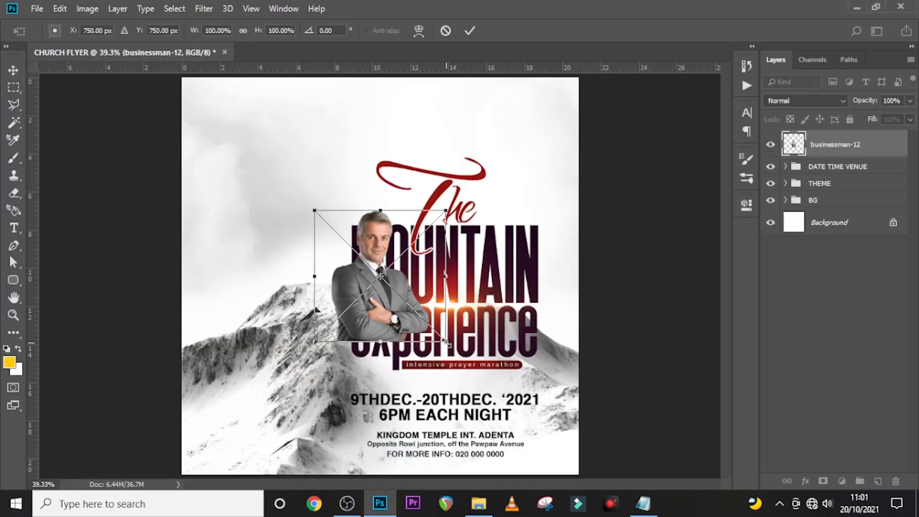
# - Scale the businessman up and place him at the flyer's lower left, nudged slightly left
pyautogui.moveTo(447, 343); pyautogui.dragTo(477, 375)
pyautogui.moveTo(430, 286); pyautogui.dragTo(329, 386)
pyautogui.moveTo(377, 280); pyautogui.dragTo(416, 245)
pyautogui.press('Return')
pyautogui.hotkey('ctrl', 't')
pyautogui.press('Left')
pyautogui.press('Left')
pyautogui.press('Left')
pyautogui.press('Left')
pyautogui.press('Left')
pyautogui.press('Left')
pyautogui.press('Left')
pyautogui.press('Left')
pyautogui.press('Left')
pyautogui.press('Left')
pyautogui.press('Left')
pyautogui.press('Left')
pyautogui.press('Left')
pyautogui.press('Left')
pyautogui.press('Left')
pyautogui.press('Left')
pyautogui.press('Left')
pyautogui.press('Left')
pyautogui.press('Left')
pyautogui.press('Left')
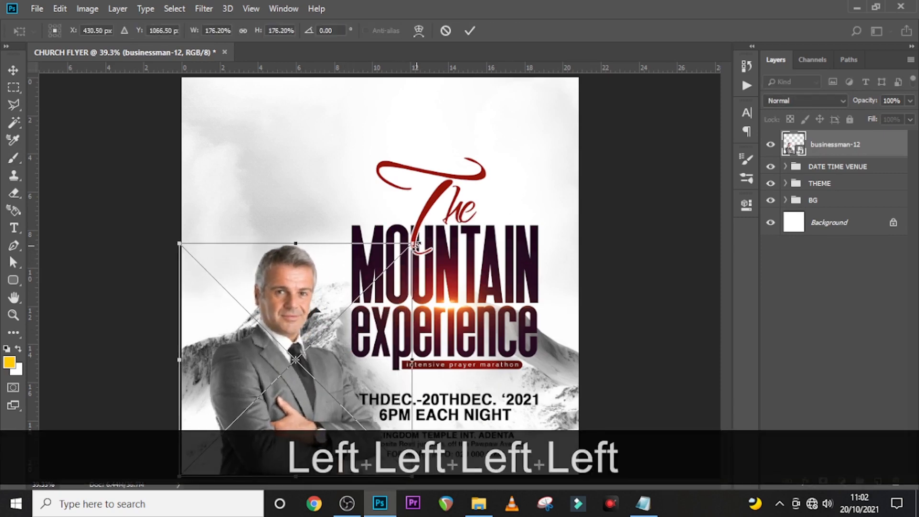
pyautogui.press('Return')
pyautogui.press('b')
pyautogui.hotkey('ctrl', '=')
pyautogui.scroll(-2, 383, 237)
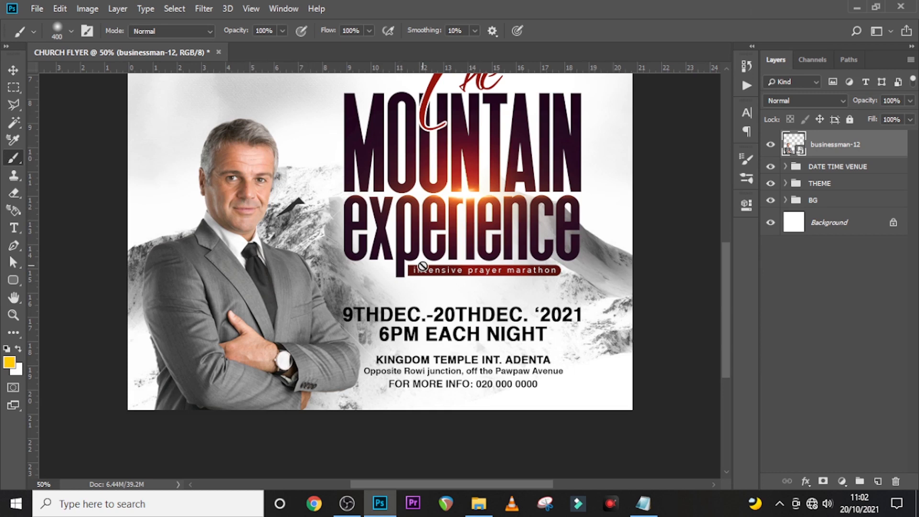
pyautogui.scroll(3, 422, 266)
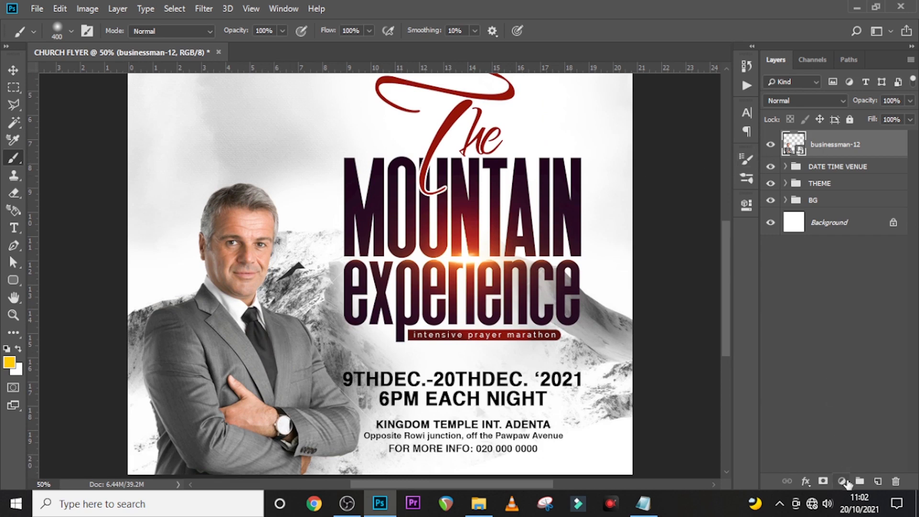
# - Add a Curves layer clipped to the businessman and drag its black point inward to darken him
pyautogui.click(841, 480)
pyautogui.click(844, 311)
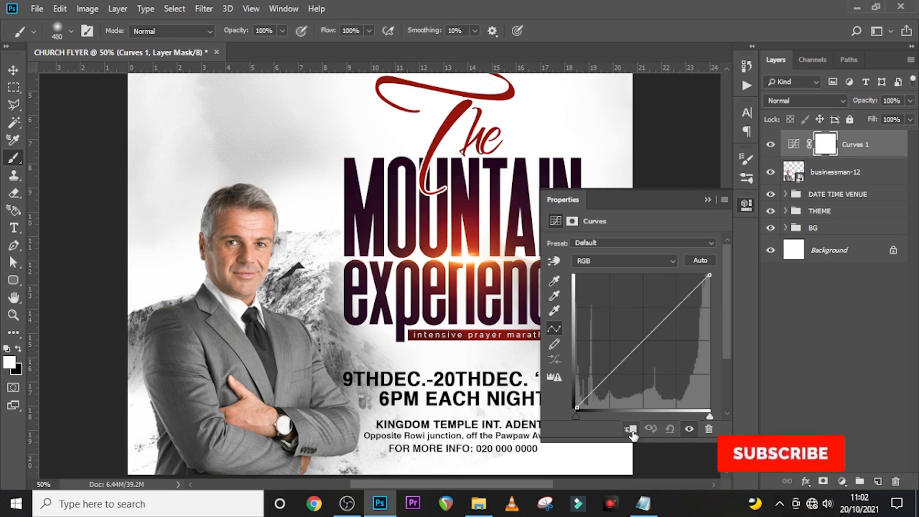
pyautogui.click(630, 429)
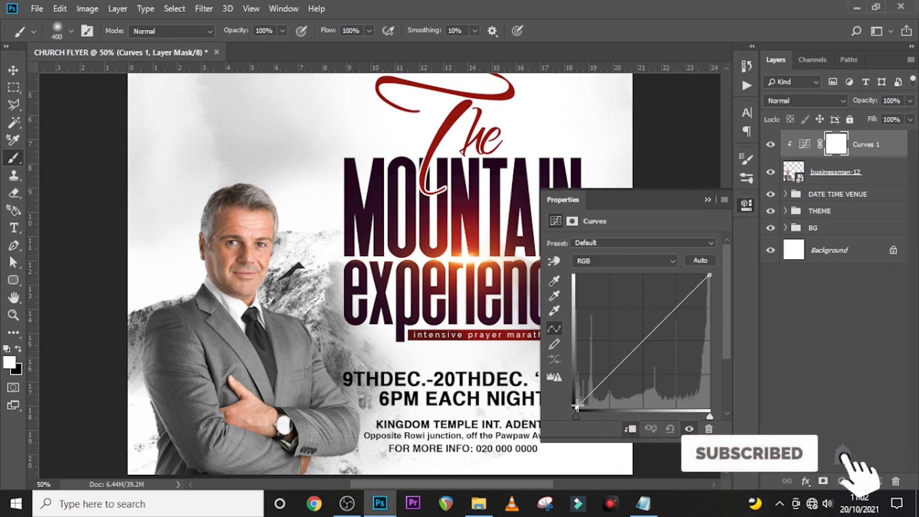
pyautogui.moveTo(575, 407); pyautogui.dragTo(604, 417)
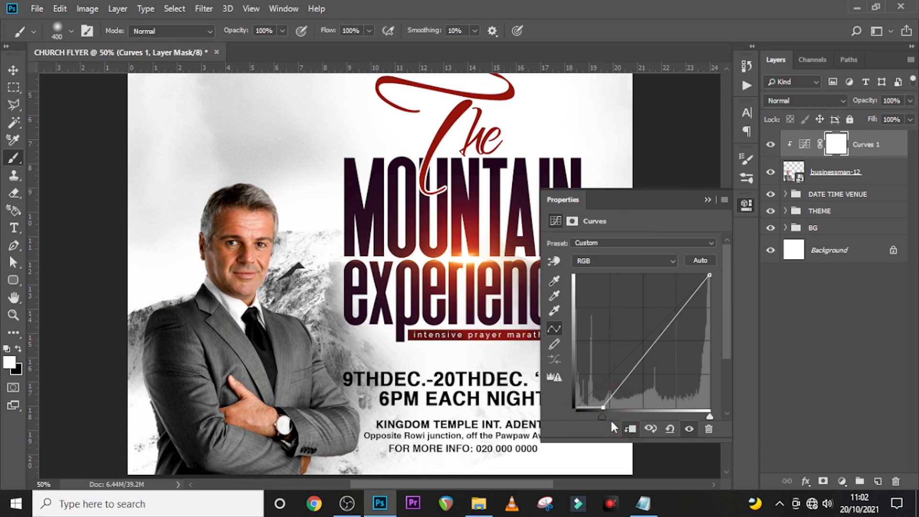
pyautogui.click(708, 200)
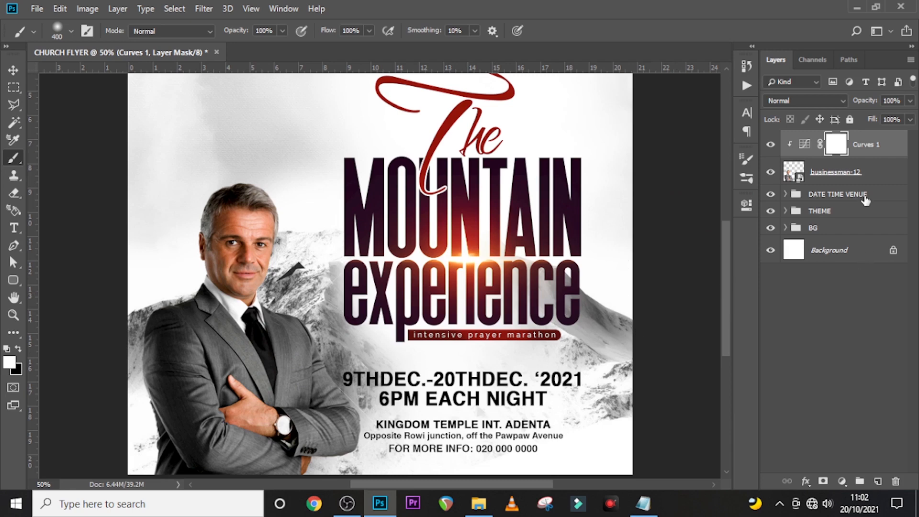
pyautogui.click(869, 147)
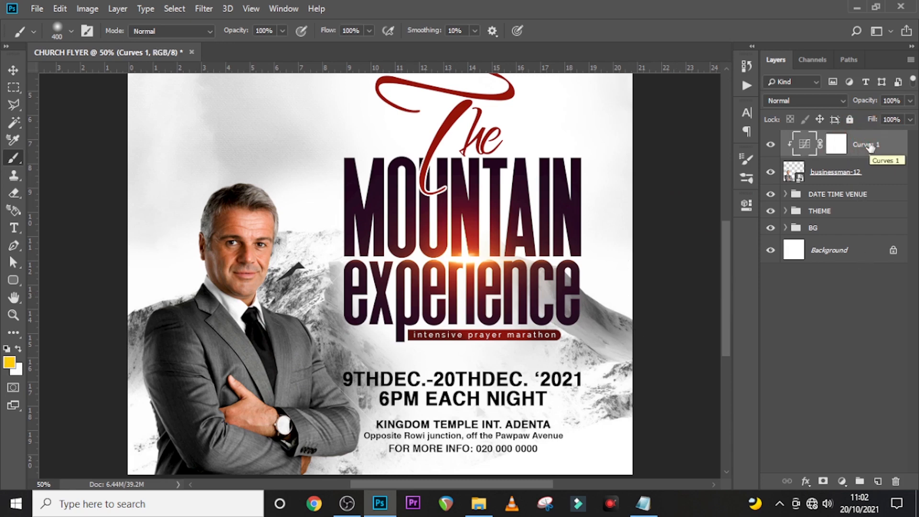
# - Paste the host's title and name lines from the notes into a new text layer at the bottom left
pyautogui.press('t')
pyautogui.click(191, 411)
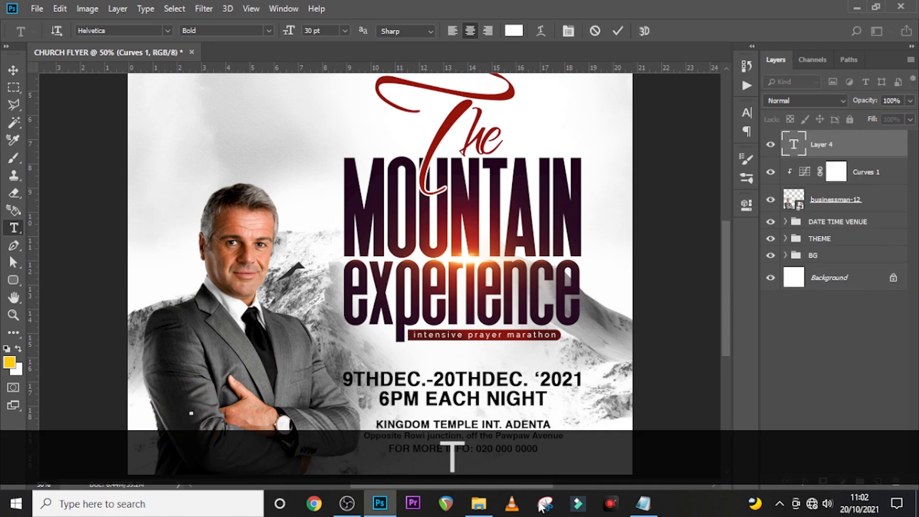
pyautogui.click(642, 503)
pyautogui.moveTo(454, 317); pyautogui.dragTo(389, 303)
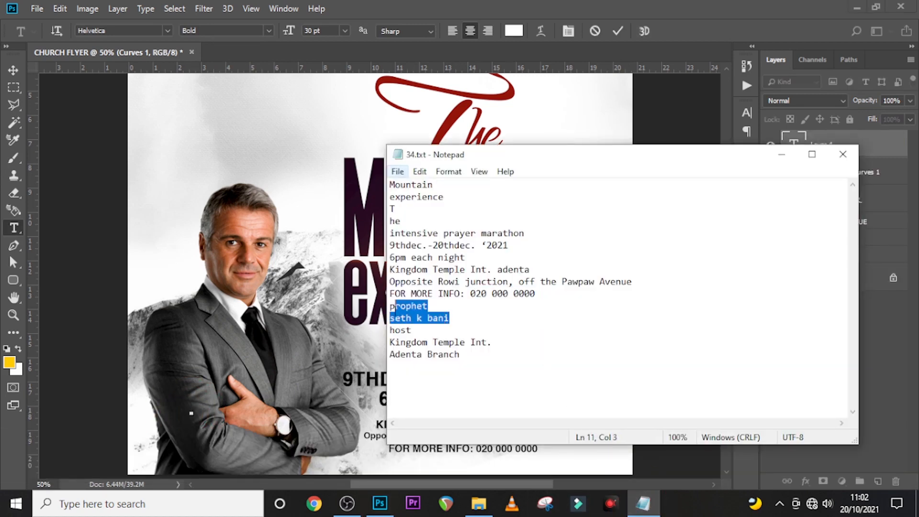
pyautogui.hotkey('ctrl', 'c')
pyautogui.click(380, 6)
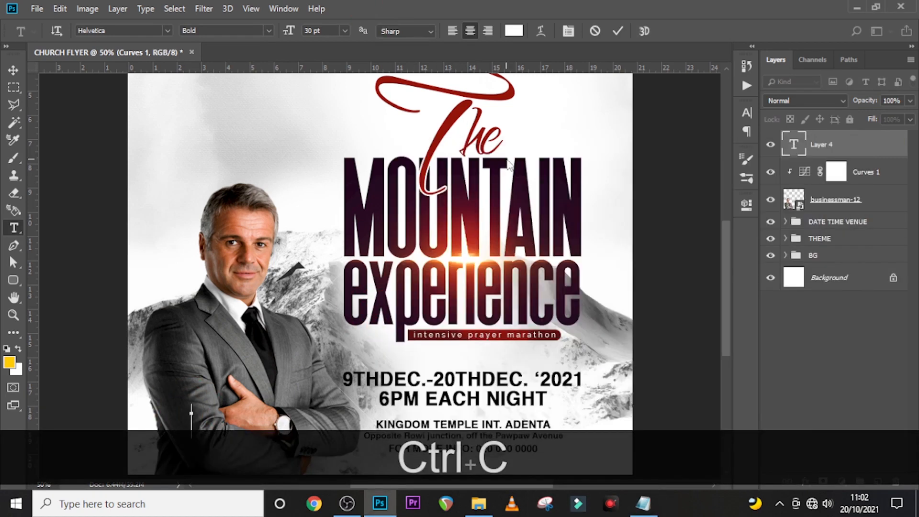
pyautogui.hotkey('ctrl', 'v')
pyautogui.click(842, 147)
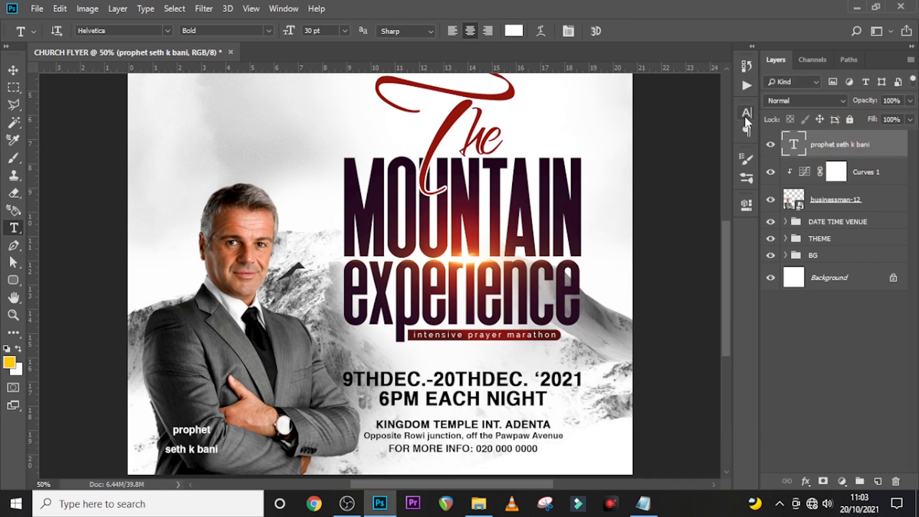
pyautogui.click(745, 115)
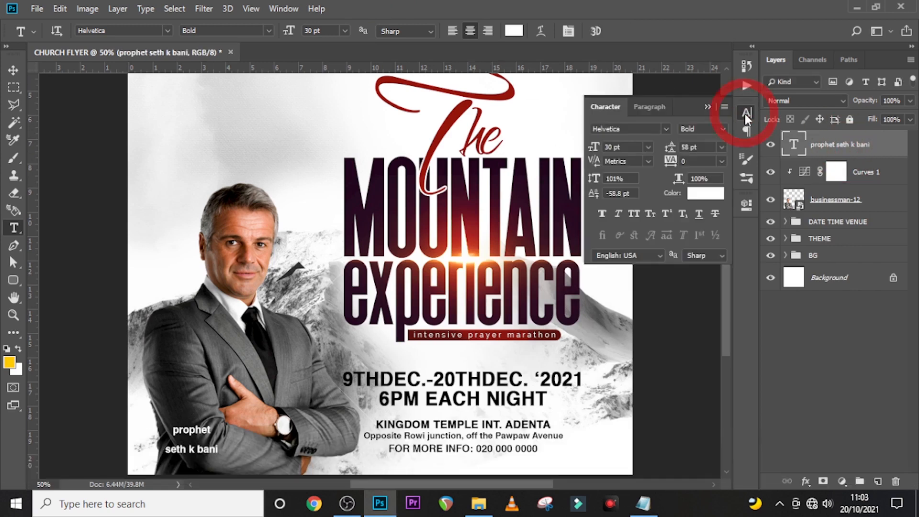
# - Set the host text to Raleway Regular, 36 pt, 29.39 pt leading and All Caps
pyautogui.click(662, 129)
pyautogui.click(645, 180)
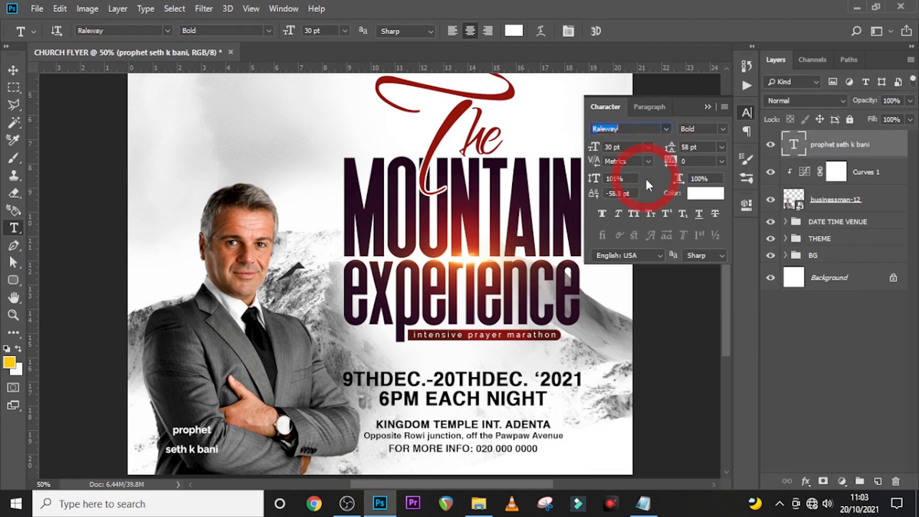
pyautogui.click(717, 129)
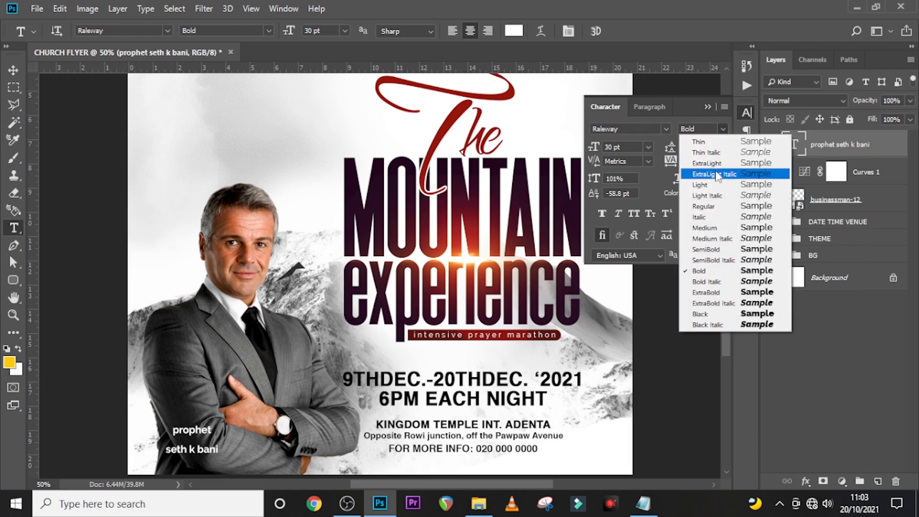
pyautogui.click(704, 207)
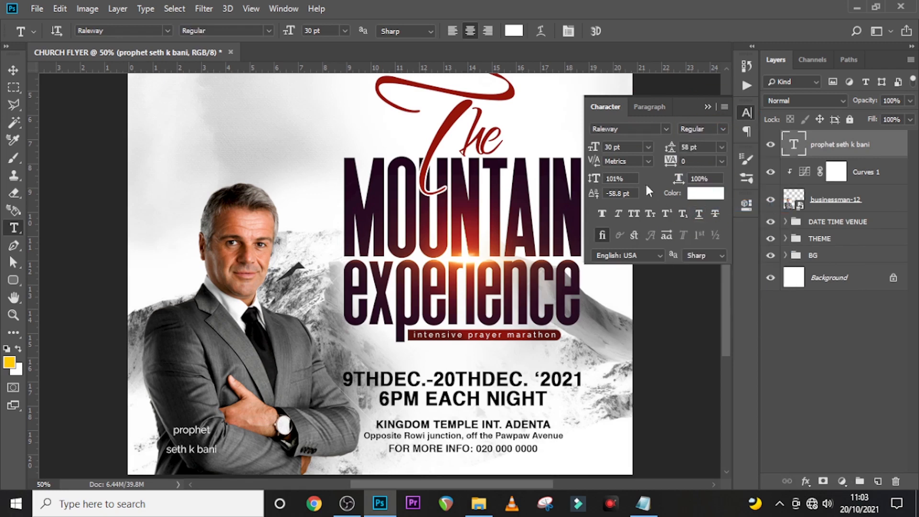
pyautogui.click(622, 146)
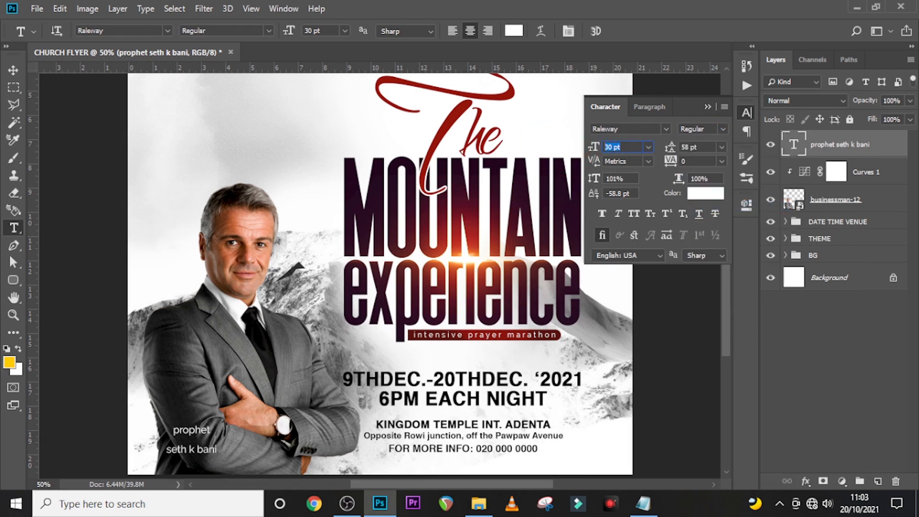
pyautogui.write('36')
pyautogui.press('Return')
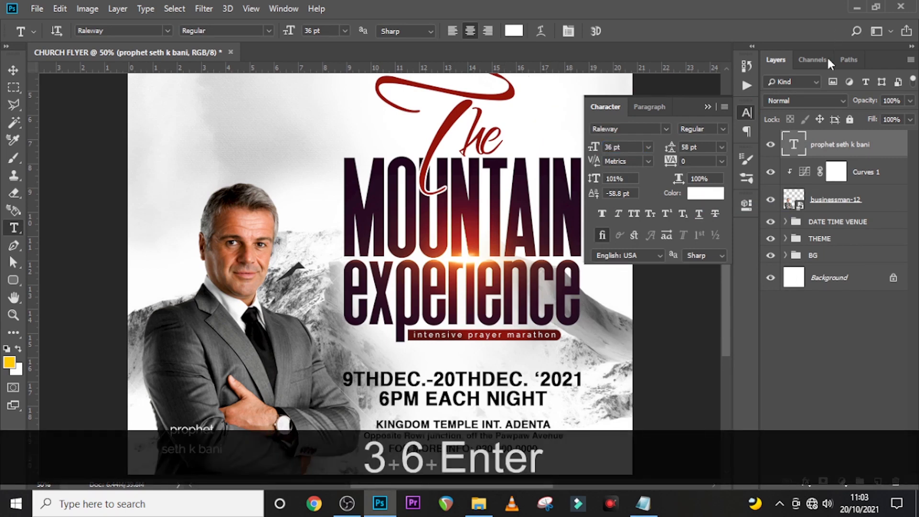
pyautogui.click(703, 148)
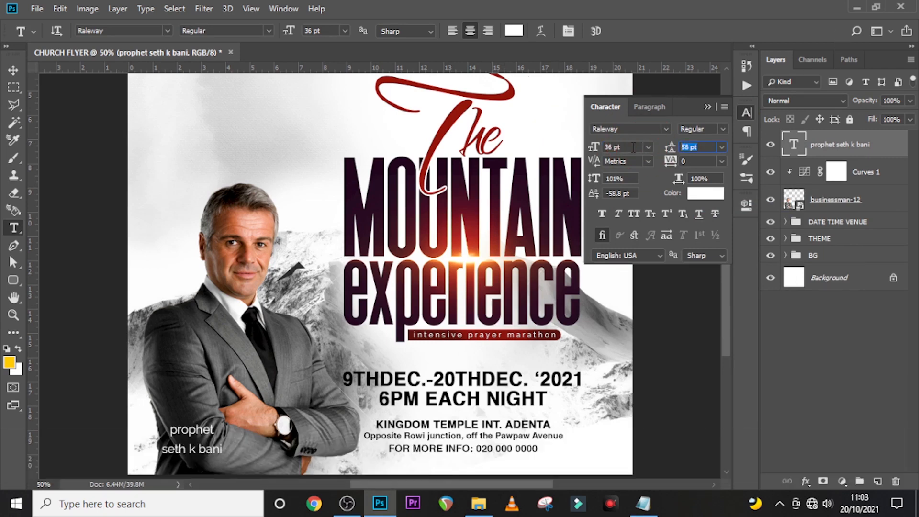
pyautogui.write('29.39')
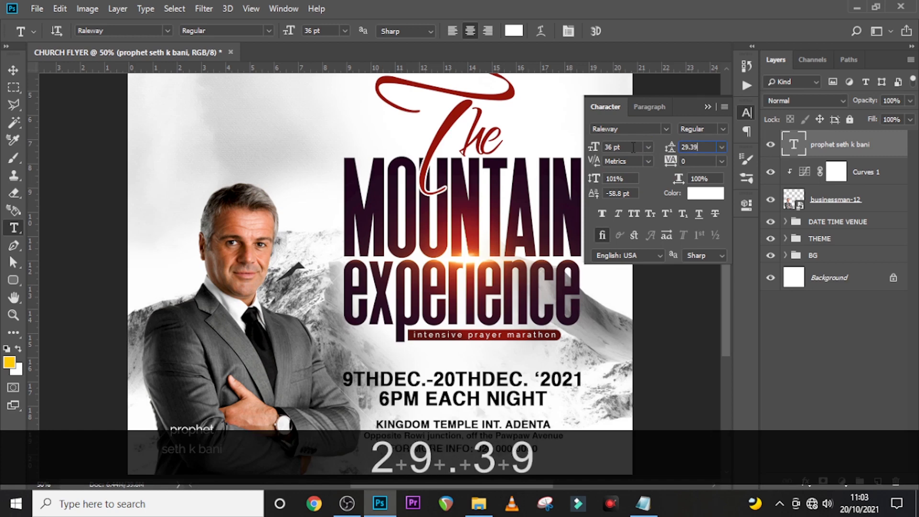
pyautogui.press('Return')
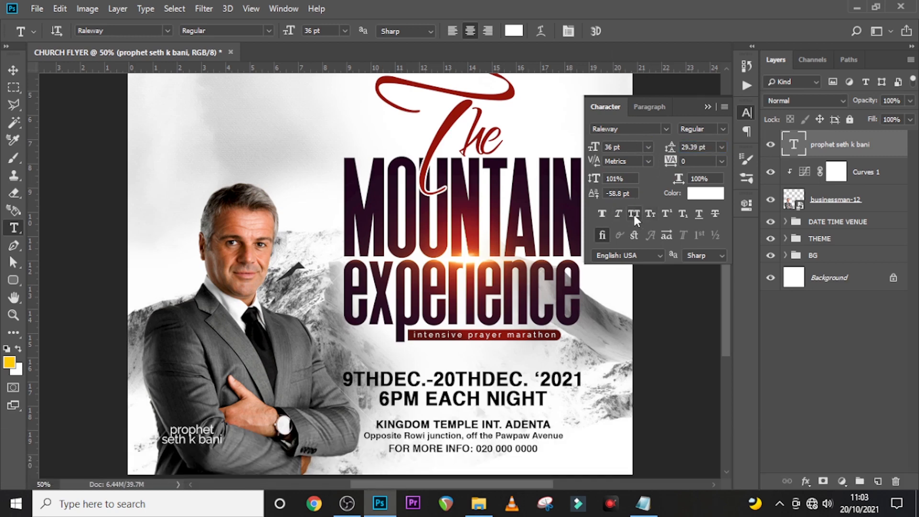
pyautogui.click(632, 213)
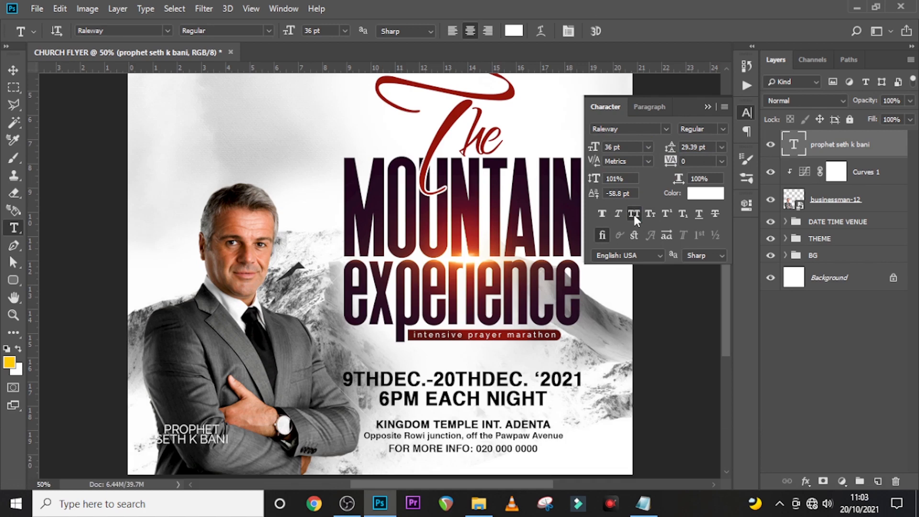
# - Left-align the host text, keep it white, and move it down toward the bottom-left corner
pyautogui.click(647, 108)
pyautogui.click(602, 131)
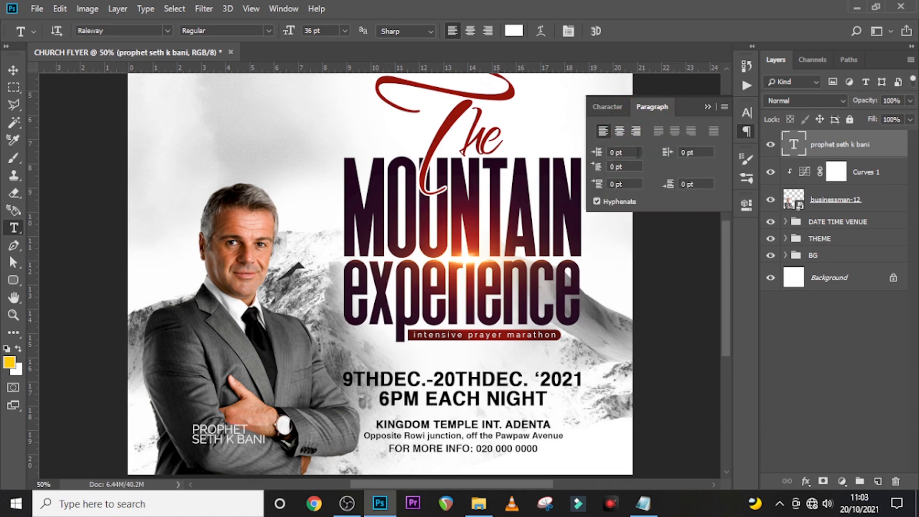
pyautogui.click(615, 107)
pyautogui.click(701, 193)
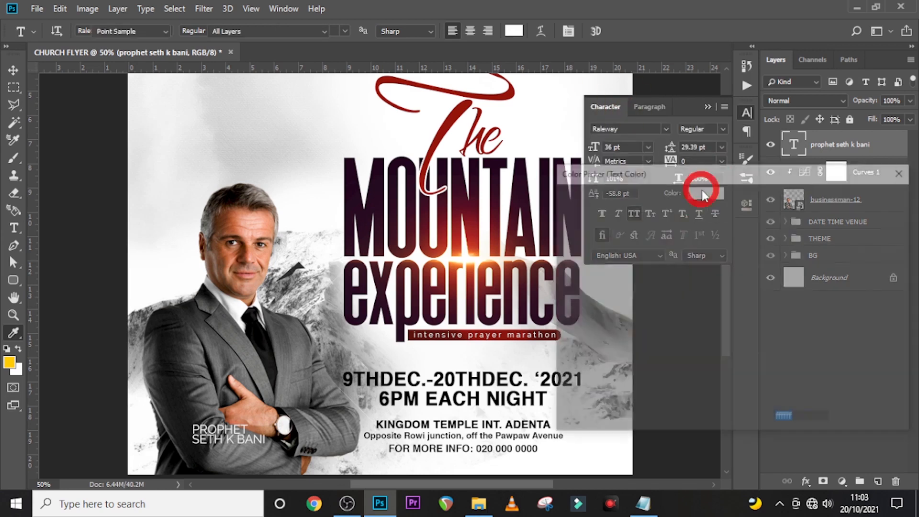
pyautogui.click(870, 198)
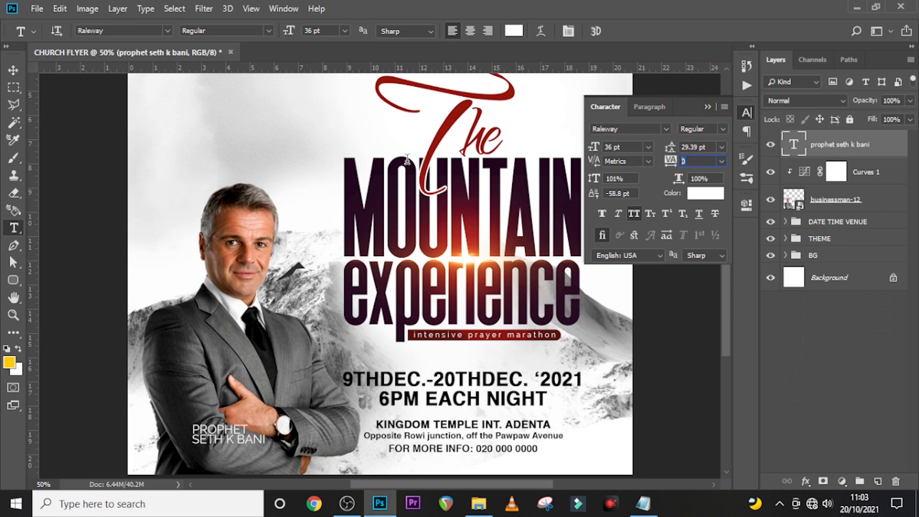
pyautogui.write('v')
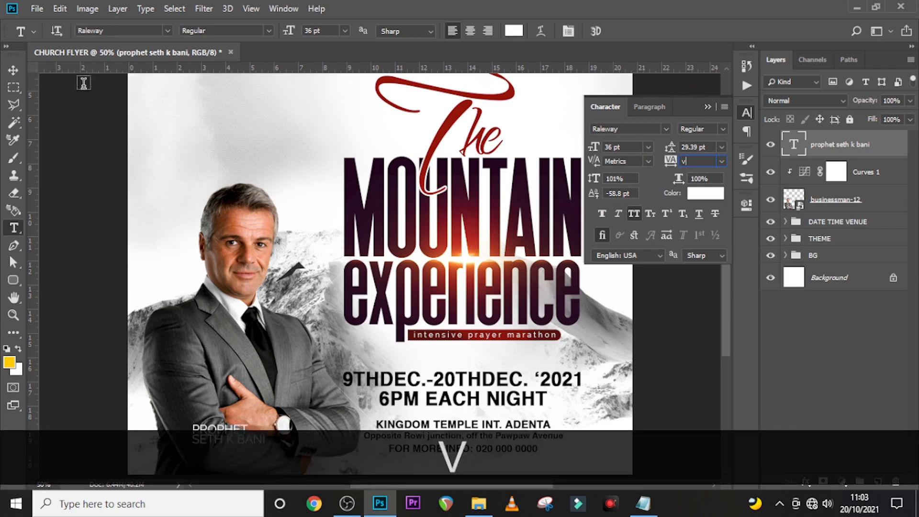
pyautogui.click(14, 70)
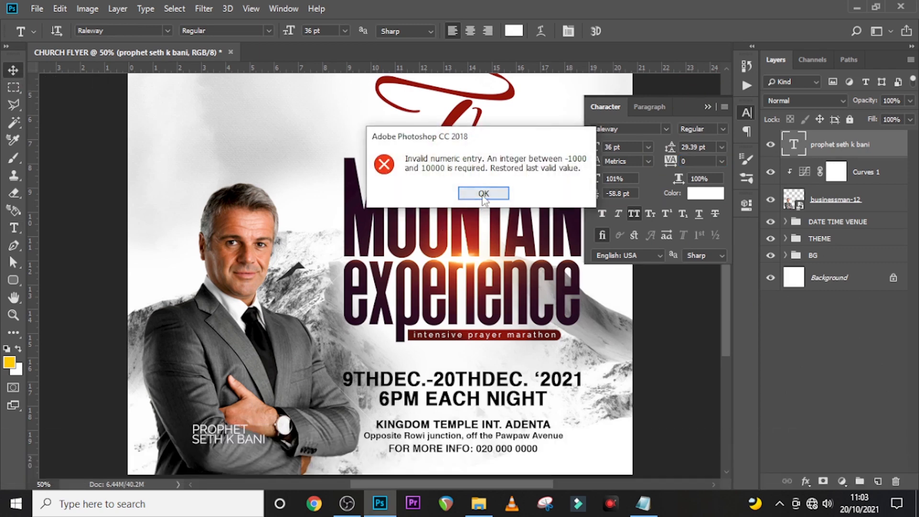
pyautogui.click(484, 193)
pyautogui.moveTo(240, 441); pyautogui.dragTo(238, 463)
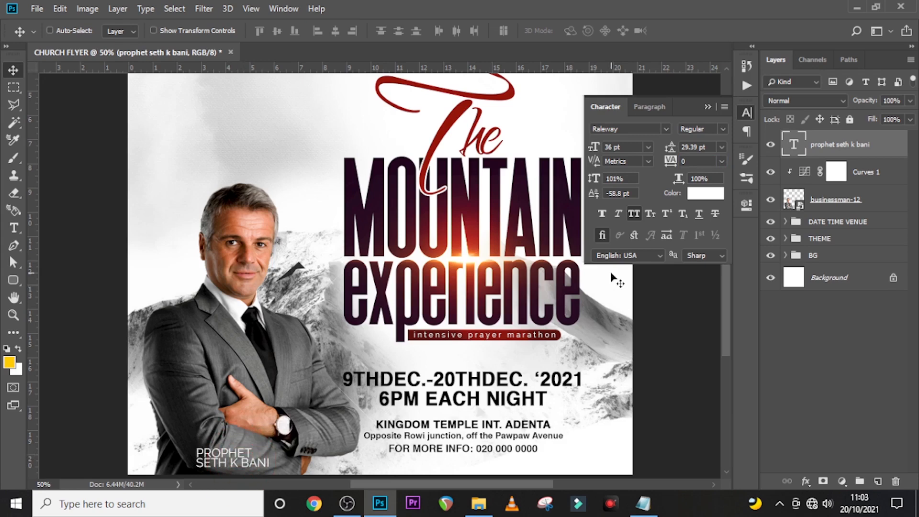
# - Duplicate the host text layer and place the copy just above the original
pyautogui.press('ctrl')
pyautogui.hotkey('ctrl', 'j')
pyautogui.press('t')
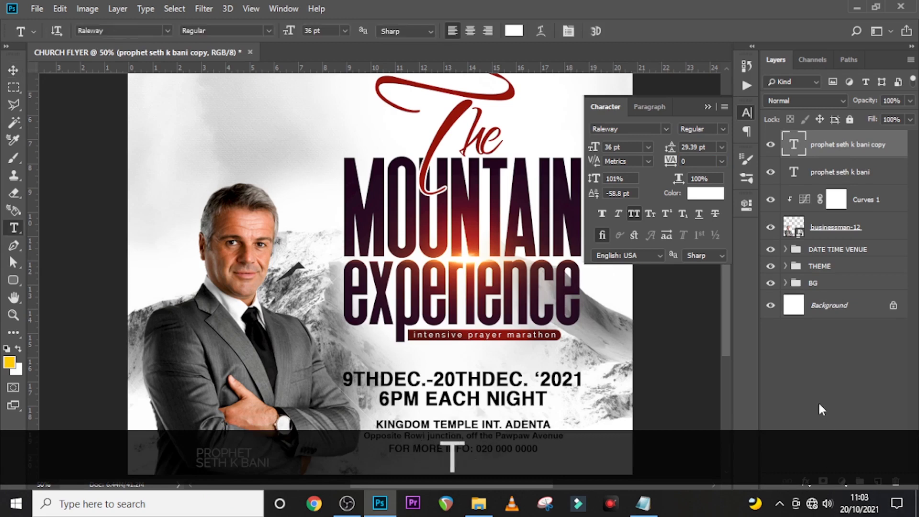
pyautogui.scroll(-4, 377, 277)
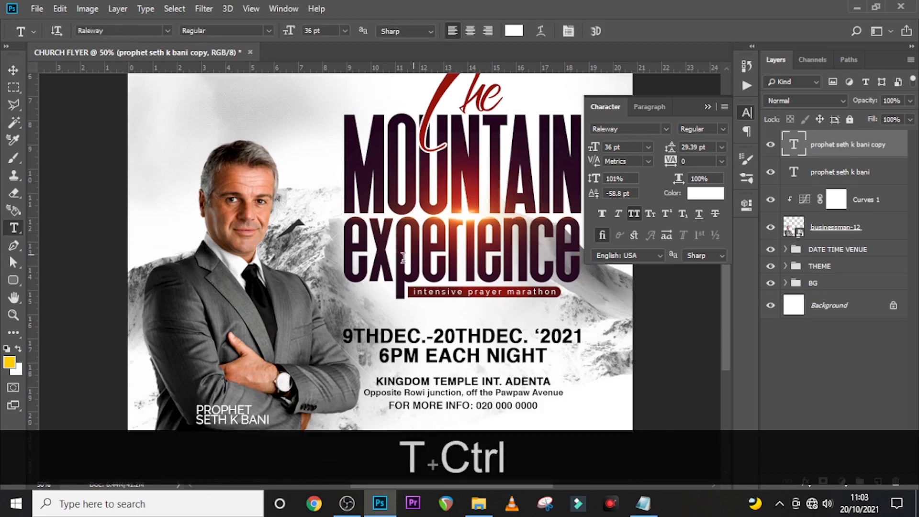
pyautogui.press('v')
pyautogui.moveTo(242, 376); pyautogui.dragTo(195, 339)
# - Replace the copy's text with the word HOST copied from the notes
pyautogui.click(642, 503)
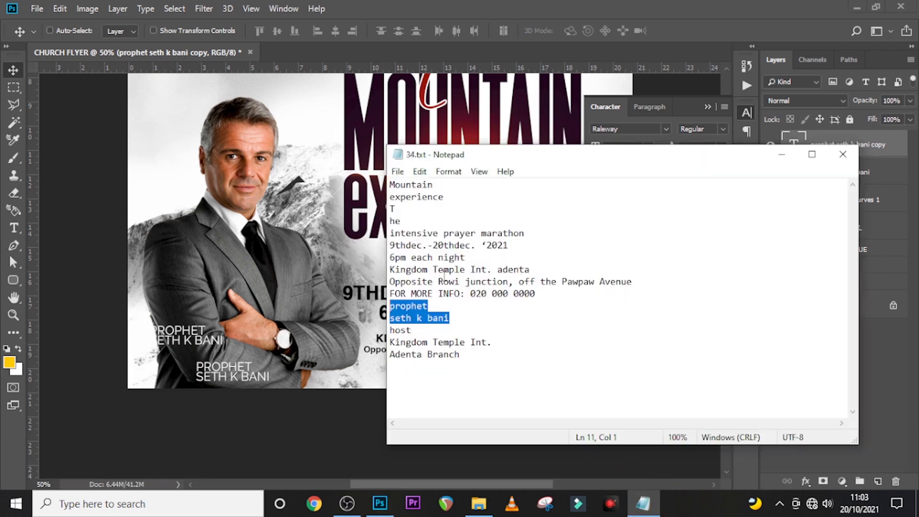
pyautogui.moveTo(412, 330); pyautogui.dragTo(383, 329)
pyautogui.hotkey('ctrl', 'c')
pyautogui.click(665, 6)
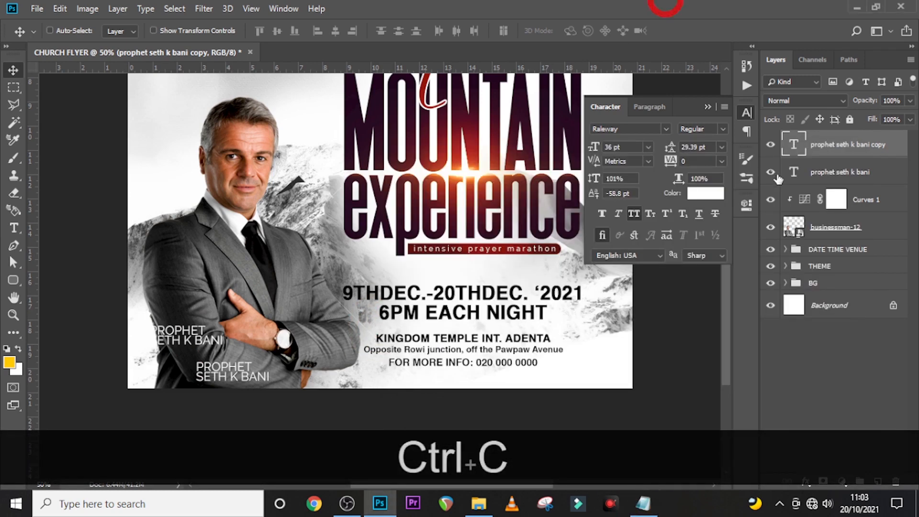
pyautogui.doubleClick(793, 146)
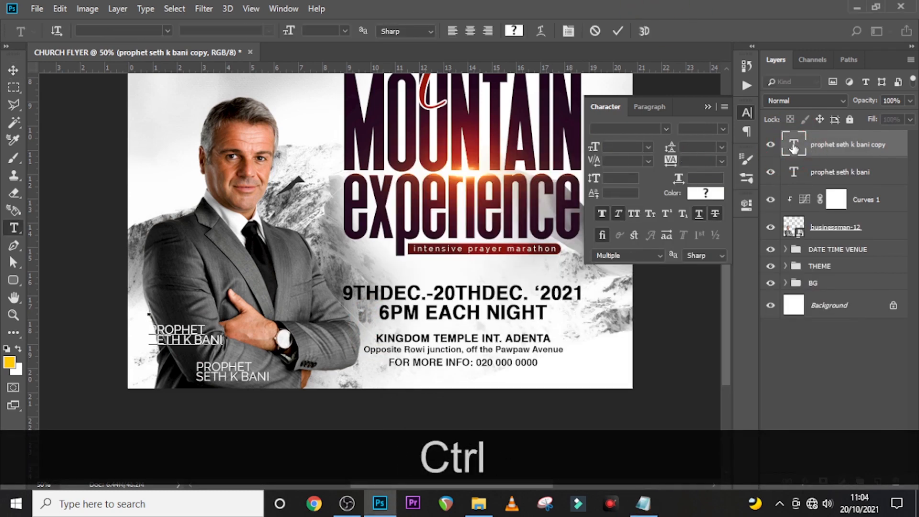
pyautogui.hotkey('ctrl', 'v')
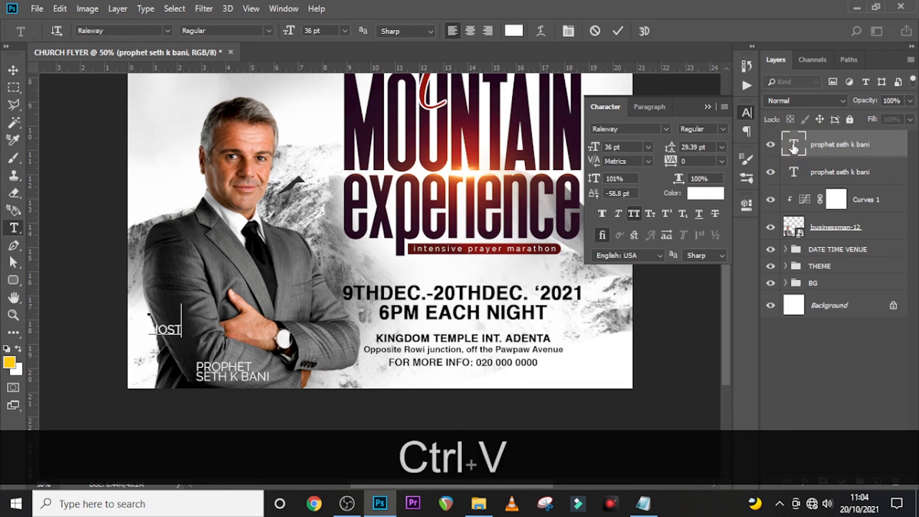
pyautogui.click(793, 143)
# - Rotate the HOST text 90° counter-clockwise so it reads vertically
pyautogui.hotkey('ctrl', 't')
pyautogui.rightClick(268, 203)
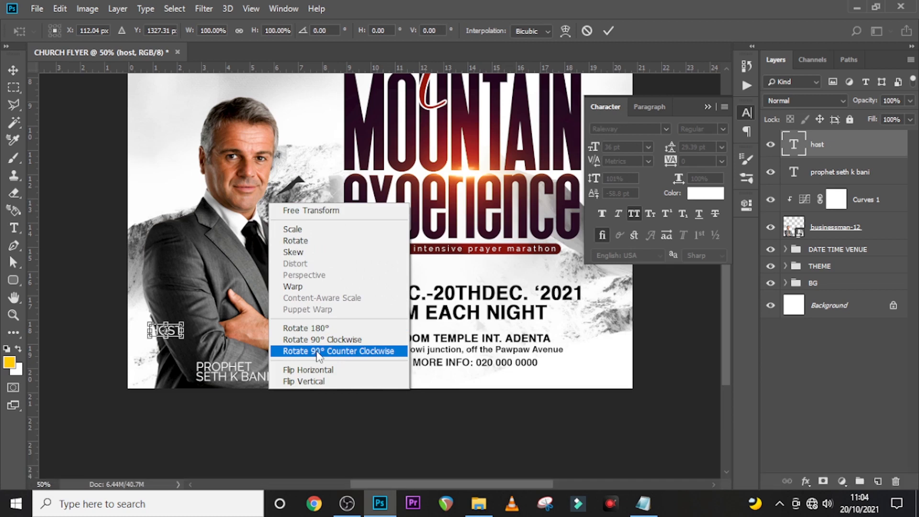
pyautogui.click(318, 352)
pyautogui.press('Return')
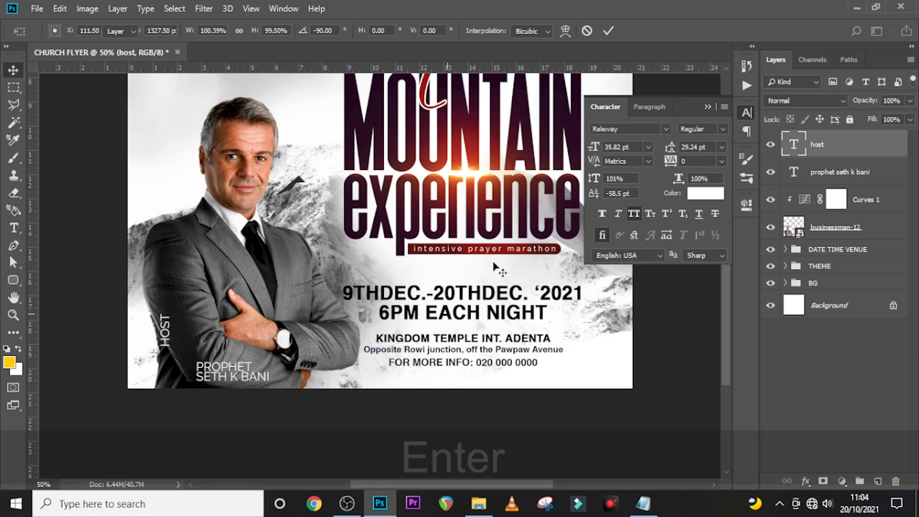
pyautogui.click(700, 197)
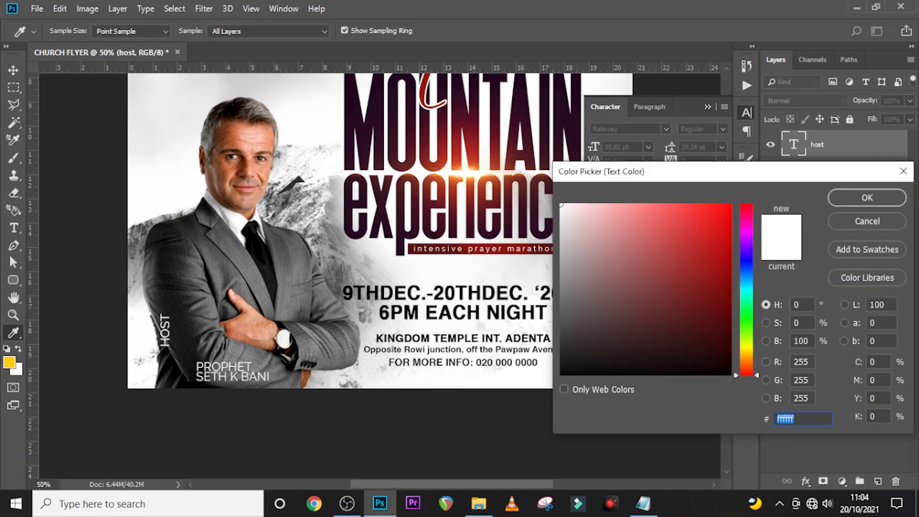
# - Make the HOST label yellow (ffcd03), Bold and 23 pt
pyautogui.write('ffcd')
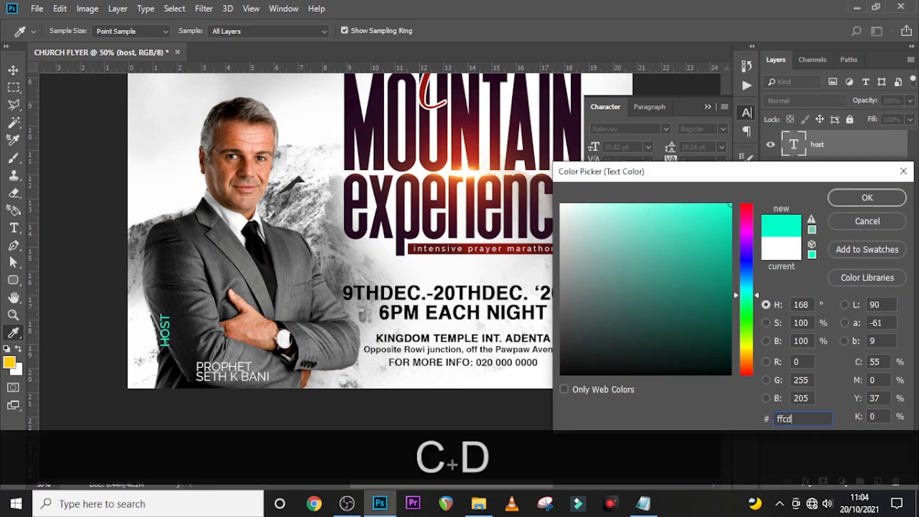
pyautogui.write('03')
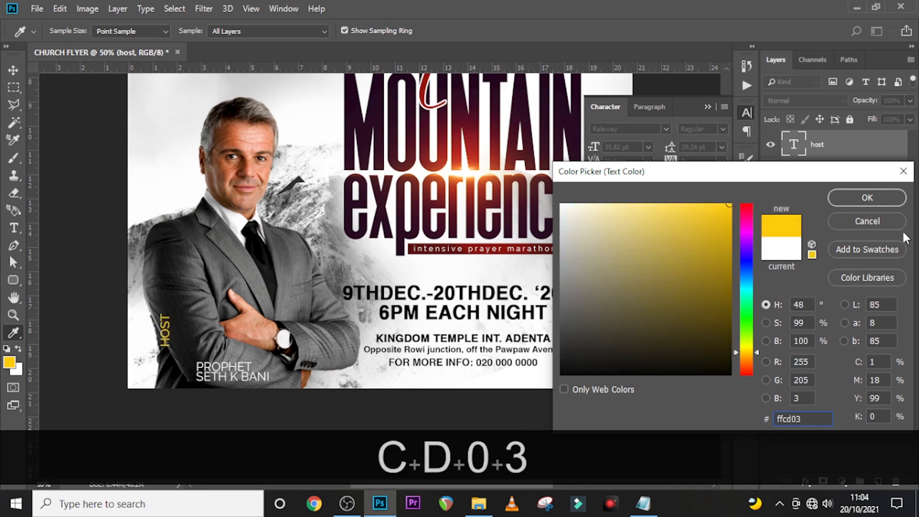
pyautogui.click(866, 197)
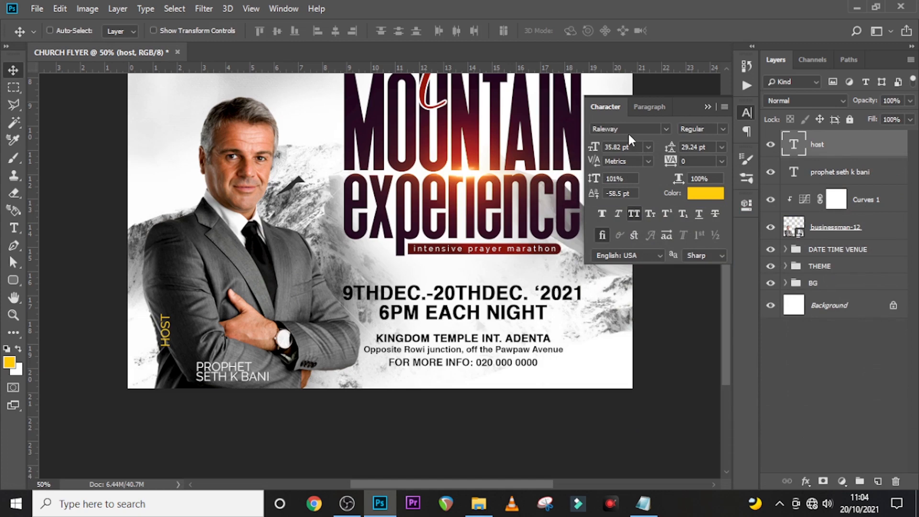
pyautogui.click(727, 129)
pyautogui.click(698, 270)
pyautogui.click(630, 149)
pyautogui.write('23')
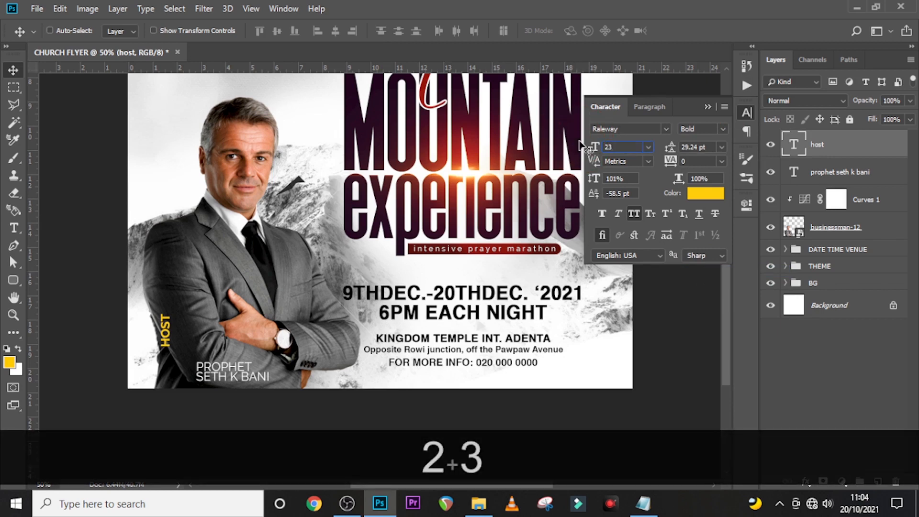
pyautogui.press('Return')
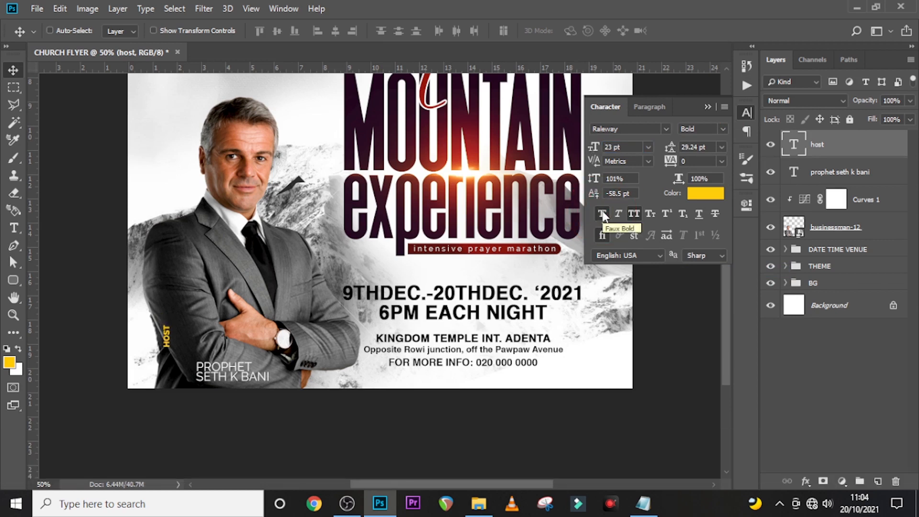
pyautogui.click(690, 163)
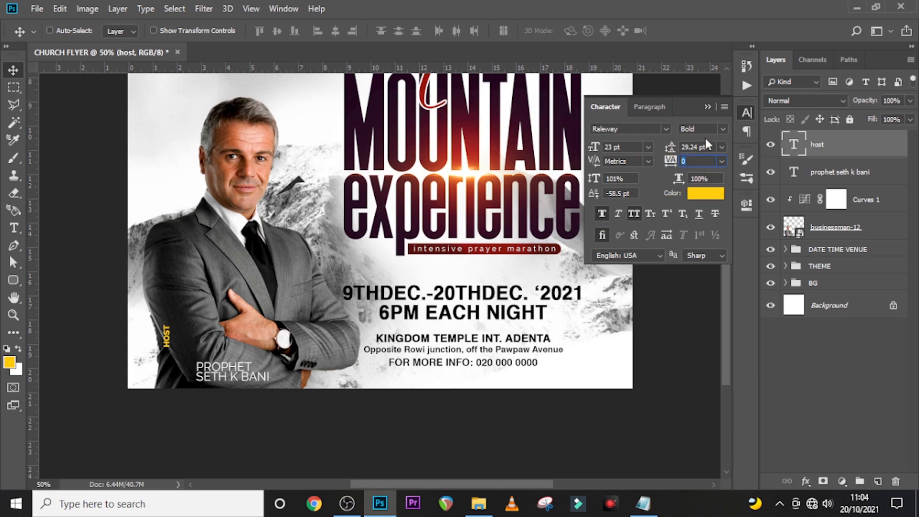
# - Move the HOST label next to the host's name line, fine-tuning it up and left
pyautogui.press('v')
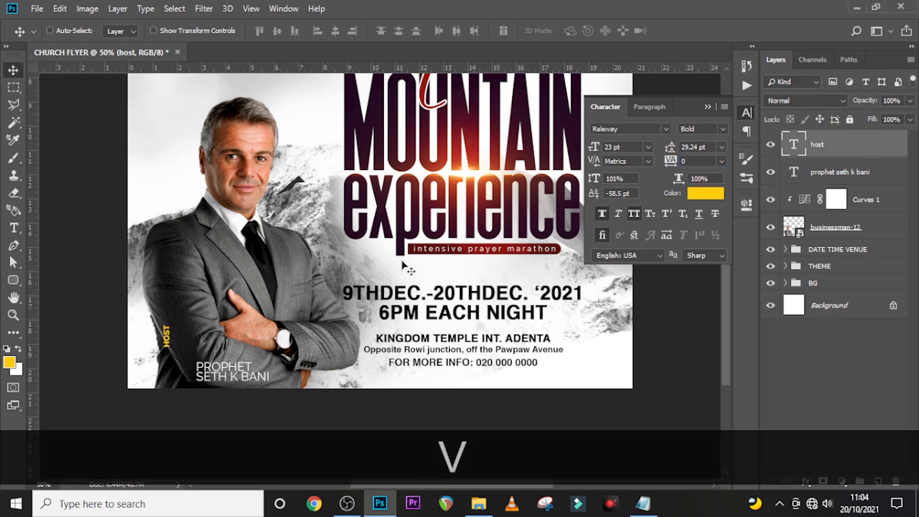
pyautogui.moveTo(187, 350); pyautogui.dragTo(206, 360)
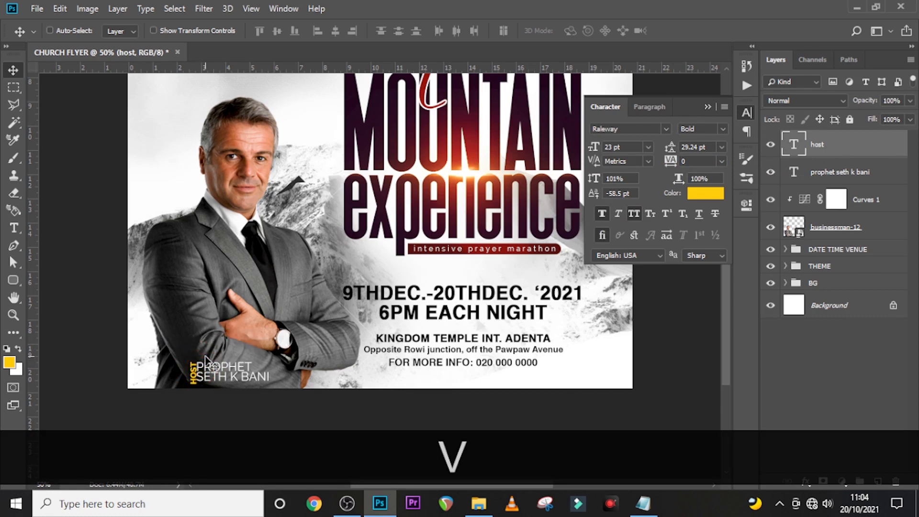
pyautogui.press('Up')
pyautogui.press('Up')
pyautogui.press('Left')
pyautogui.press('Up')
pyautogui.press('Left')
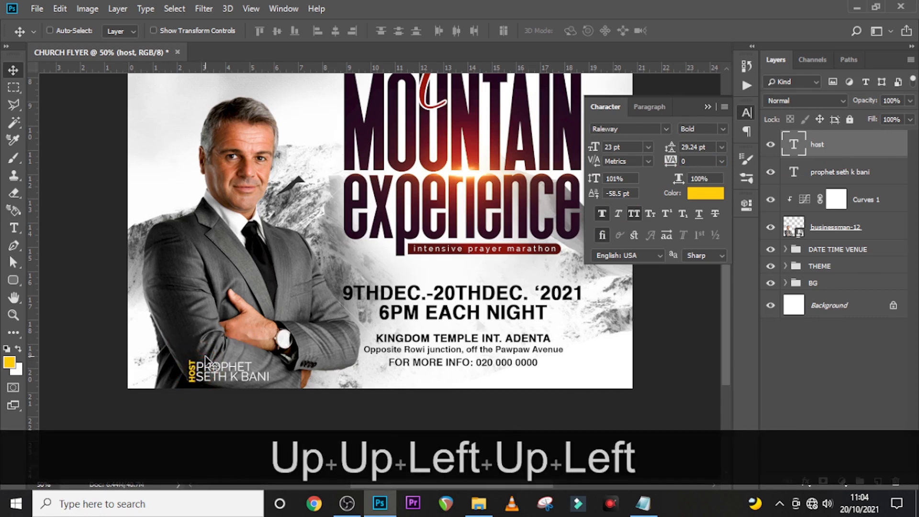
pyautogui.press('Left')
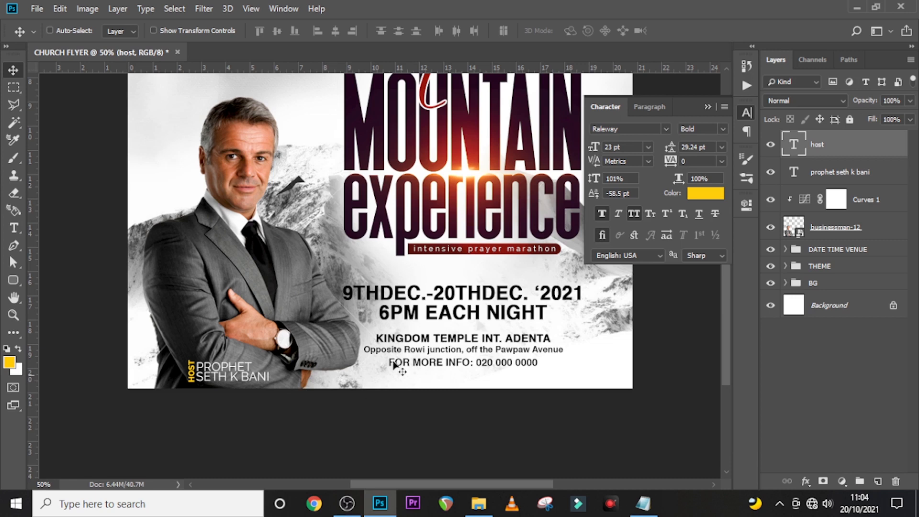
# - Draw a white perfect circle with the Ellipse Tool over the host's jacket
pyautogui.moveTo(9, 283); pyautogui.dragTo(62, 306)
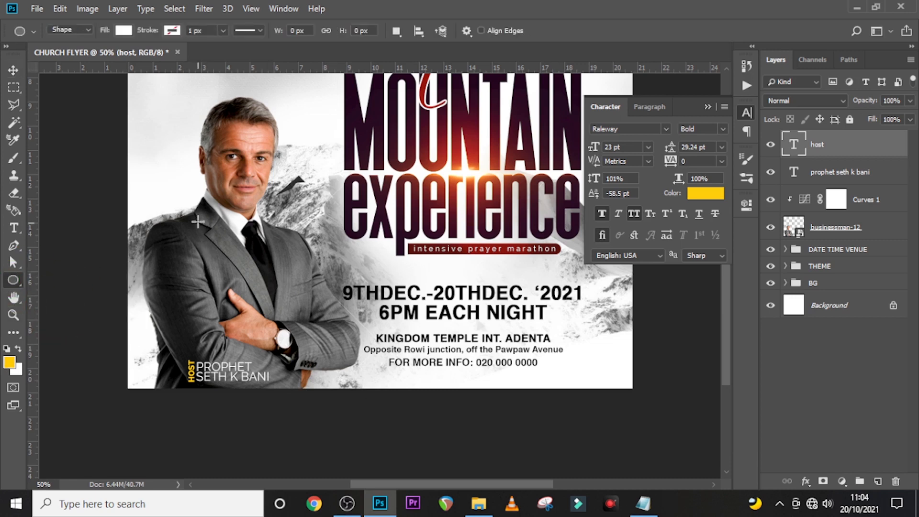
pyautogui.moveTo(197, 219); pyautogui.dragTo(272, 295)
pyautogui.moveTo(274, 334); pyautogui.dragTo(329, 434)
pyautogui.click(707, 200)
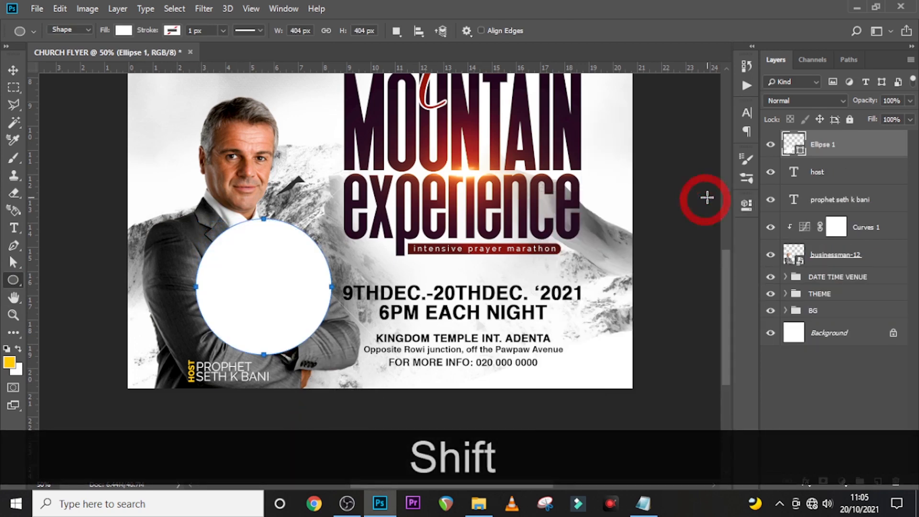
# - Move the circle to the flyer's bottom-left edge, layered beneath the name text layers
pyautogui.press('v')
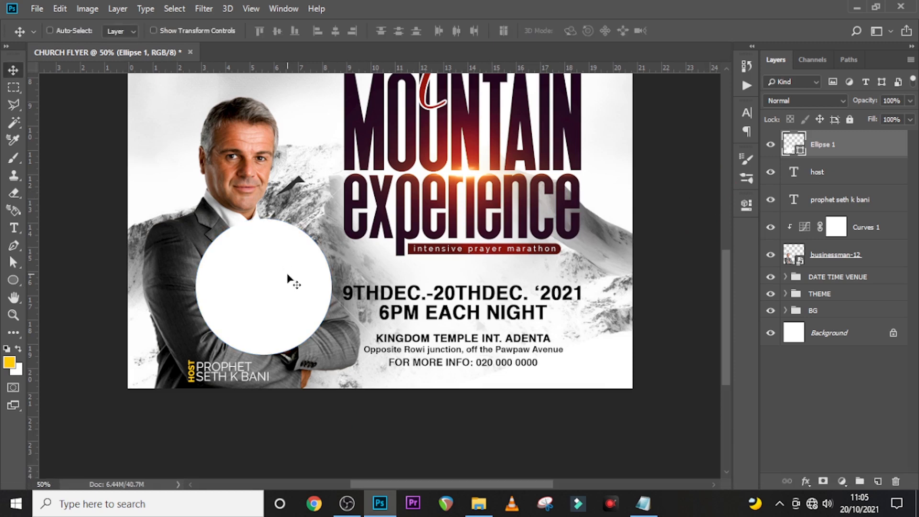
pyautogui.moveTo(289, 285); pyautogui.dragTo(244, 386)
pyautogui.moveTo(828, 151); pyautogui.dragTo(829, 214)
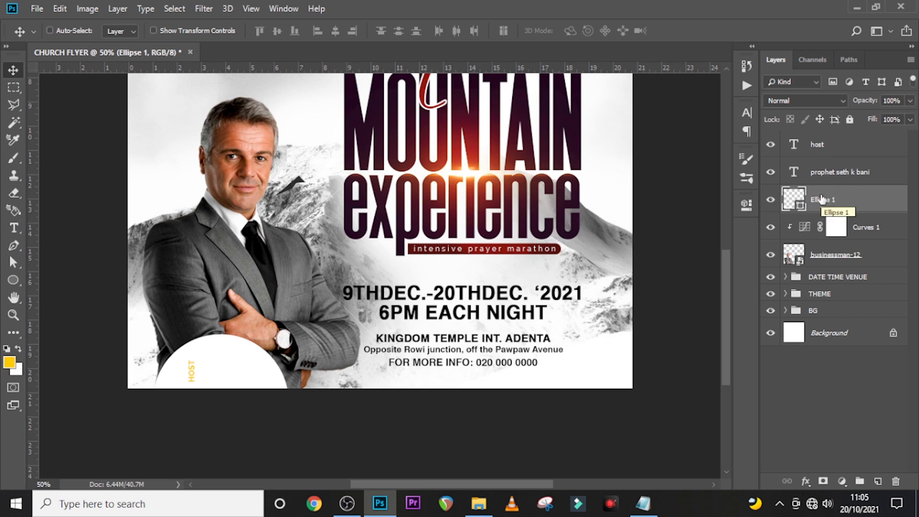
# - Fill Ellipse 1 with the title's dark purple (1c0118)
pyautogui.doubleClick(794, 201)
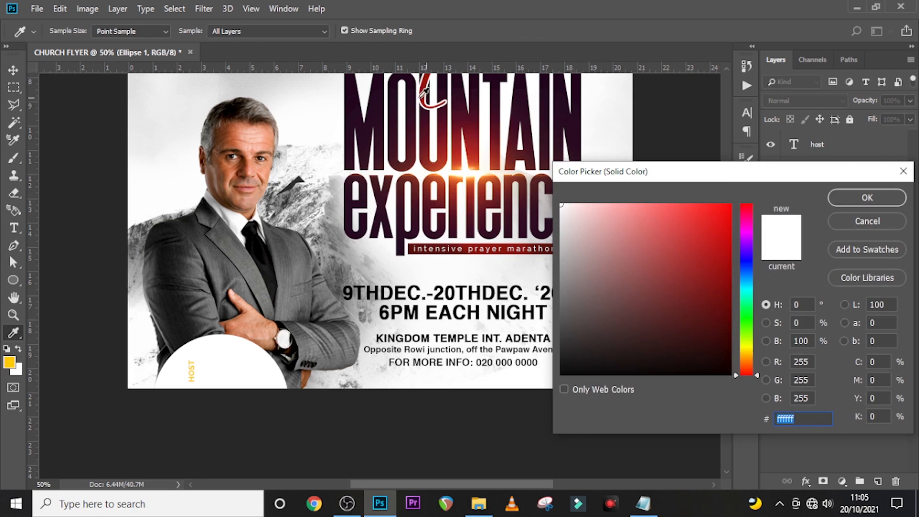
pyautogui.click(352, 82)
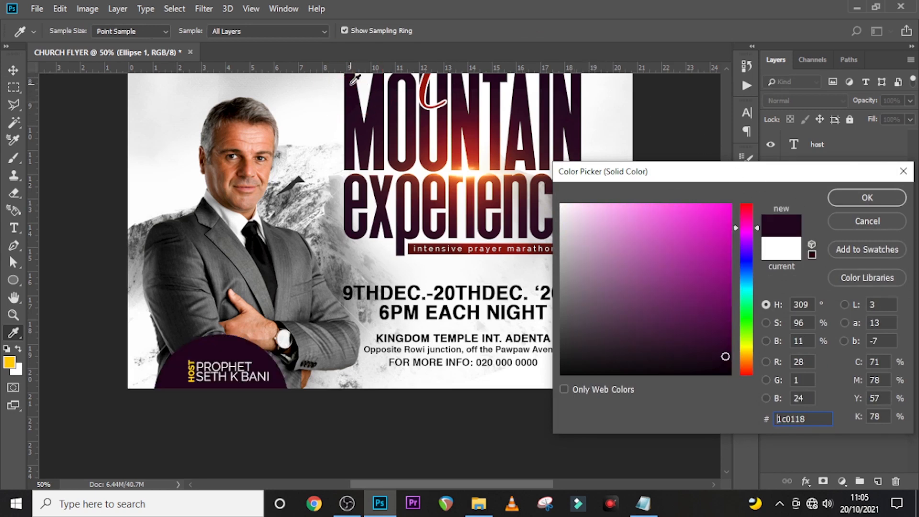
pyautogui.click(866, 200)
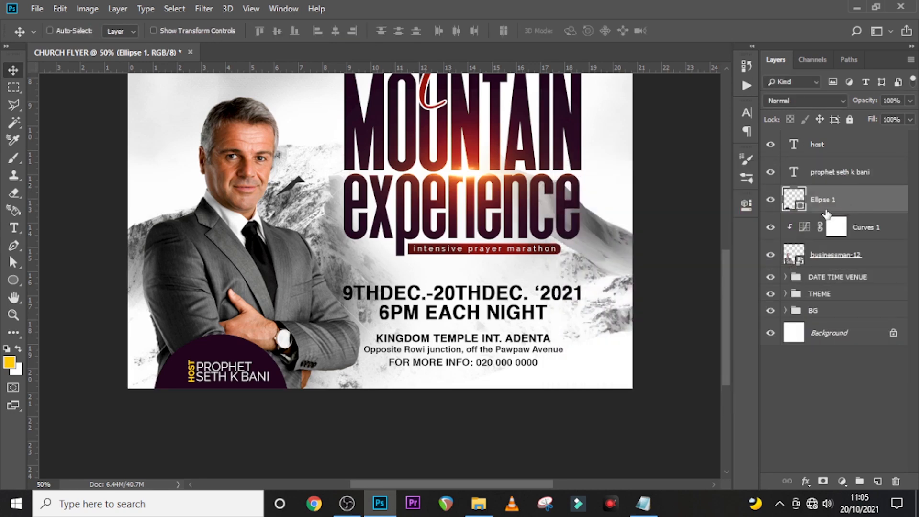
# - Nudge the purple circle down and left into the bottom-left corner behind the host text
pyautogui.press('v')
pyautogui.hotkey('shift', 'Down')
pyautogui.hotkey('shift', 'Down')
pyautogui.hotkey('shift', 'Down')
pyautogui.hotkey('shift', 'Down')
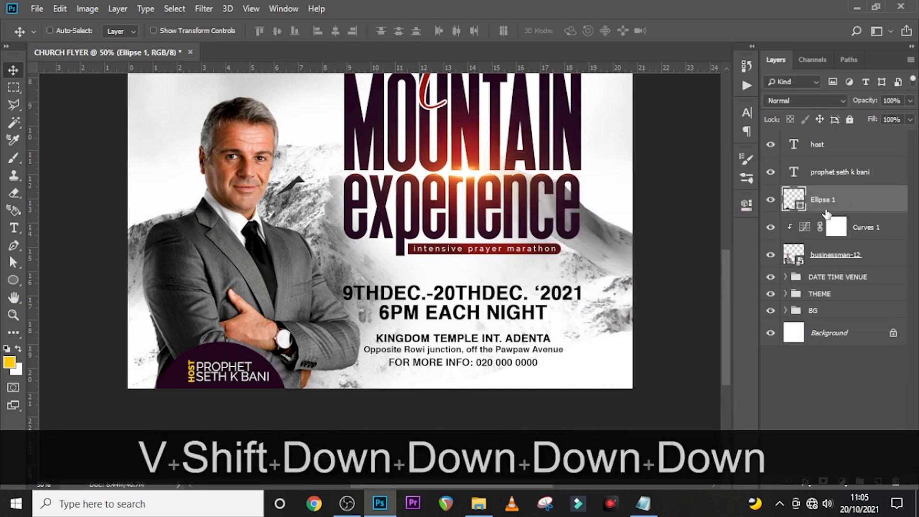
pyautogui.hotkey('shift', 'Right')
pyautogui.press('Down')
pyautogui.press('Down')
pyautogui.press('Down')
pyautogui.press('Down')
pyautogui.press('Down')
pyautogui.press('Down')
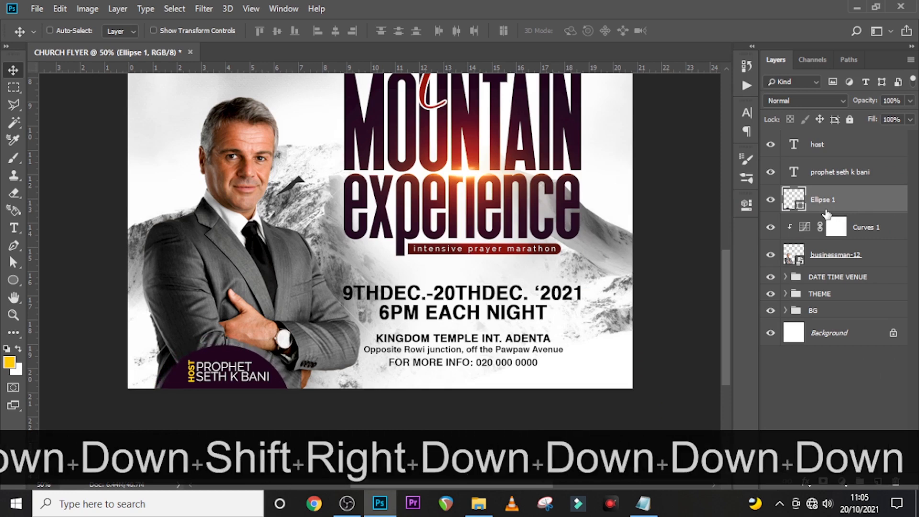
pyautogui.press('Down')
pyautogui.press('Down')
pyautogui.press('Left')
pyautogui.press('Left')
pyautogui.press('Left')
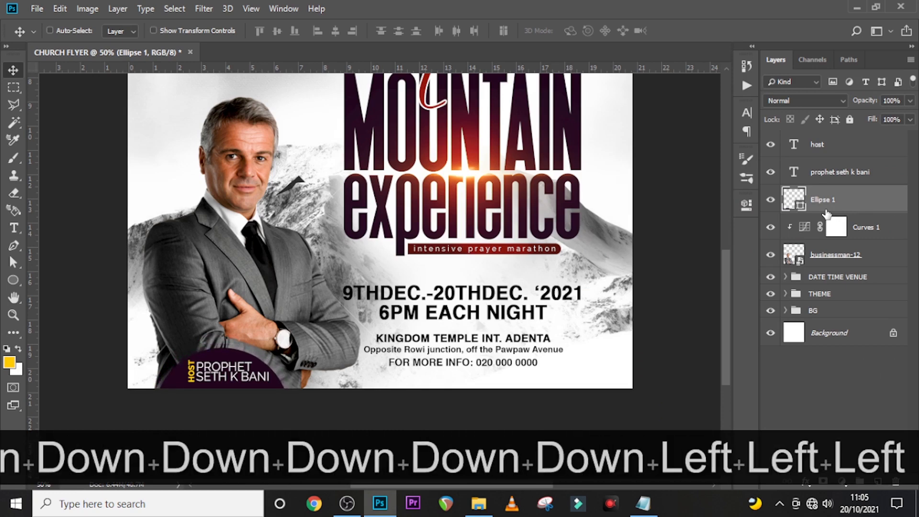
pyautogui.press('Left')
pyautogui.press('Down')
pyautogui.press('Down')
pyautogui.press('Left')
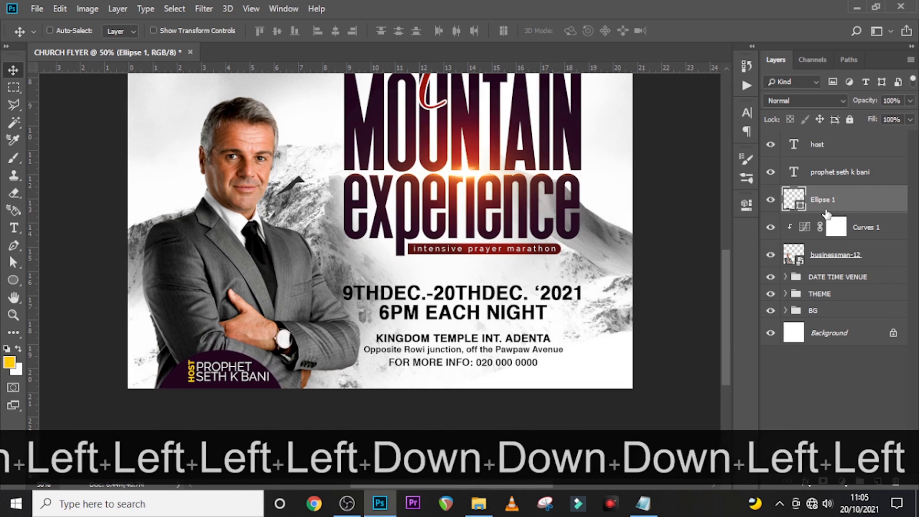
pyautogui.press('Down')
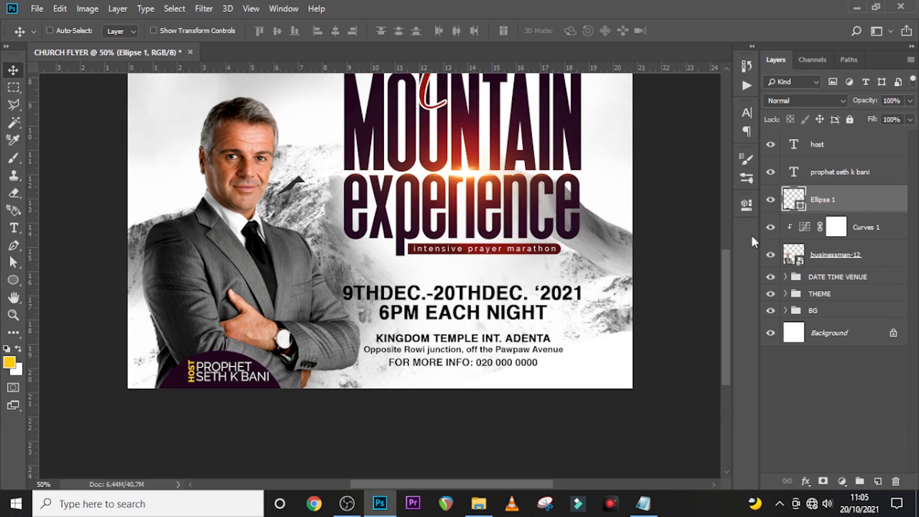
# - Group the host-related layers down to businessman-12 into a group named HOST
pyautogui.click(833, 149)
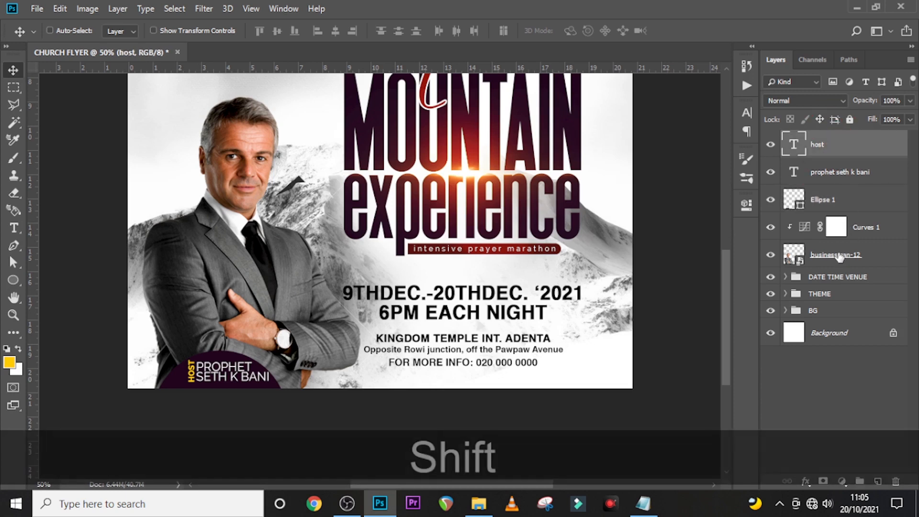
pyautogui.keyDown('shift'); pyautogui.click(836, 255); pyautogui.keyUp('shift')
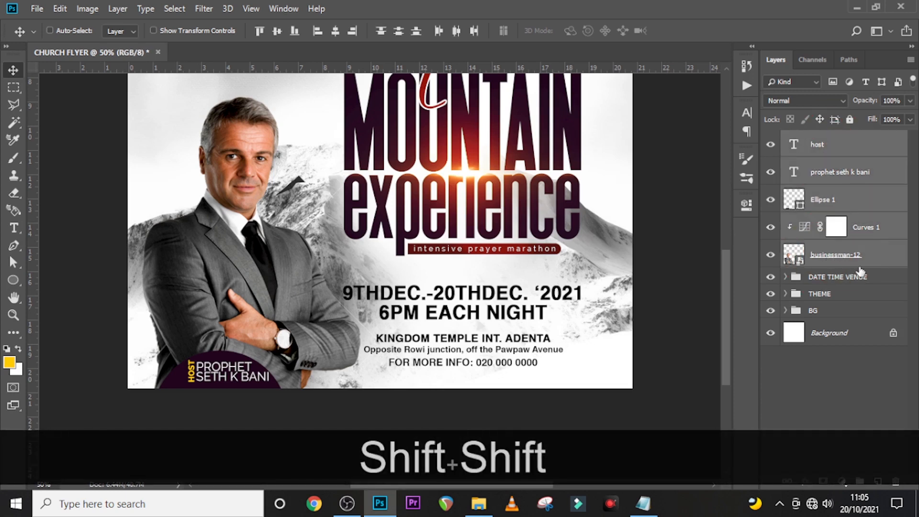
pyautogui.hotkey('ctrl', 'g')
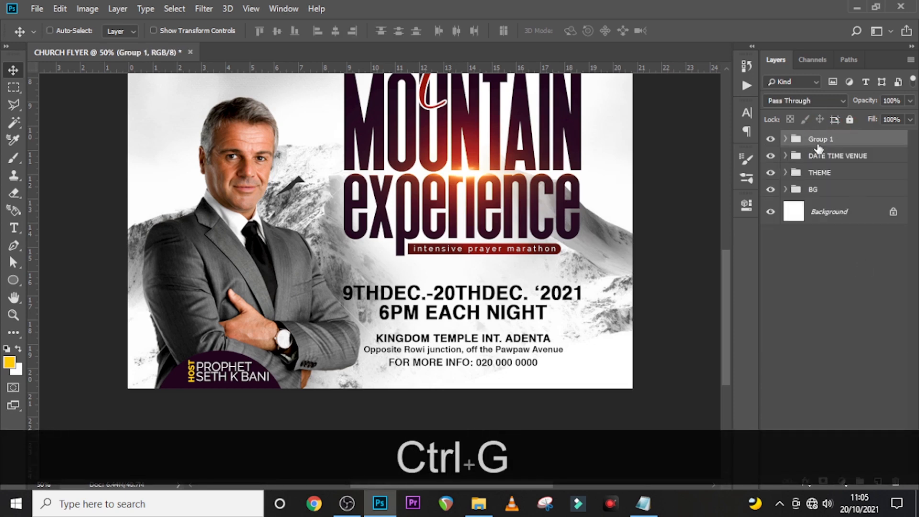
pyautogui.doubleClick(818, 140)
pyautogui.press('capslock')
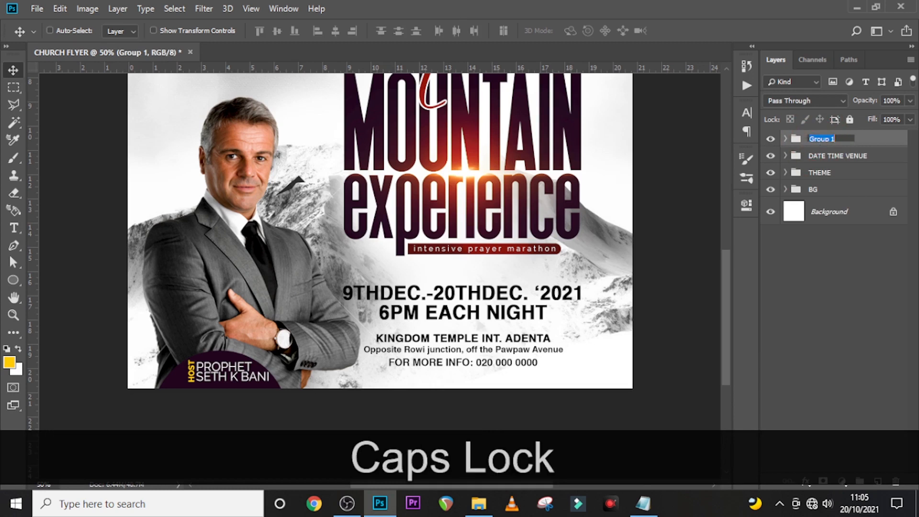
pyautogui.write('HOST')
pyautogui.press('Return')
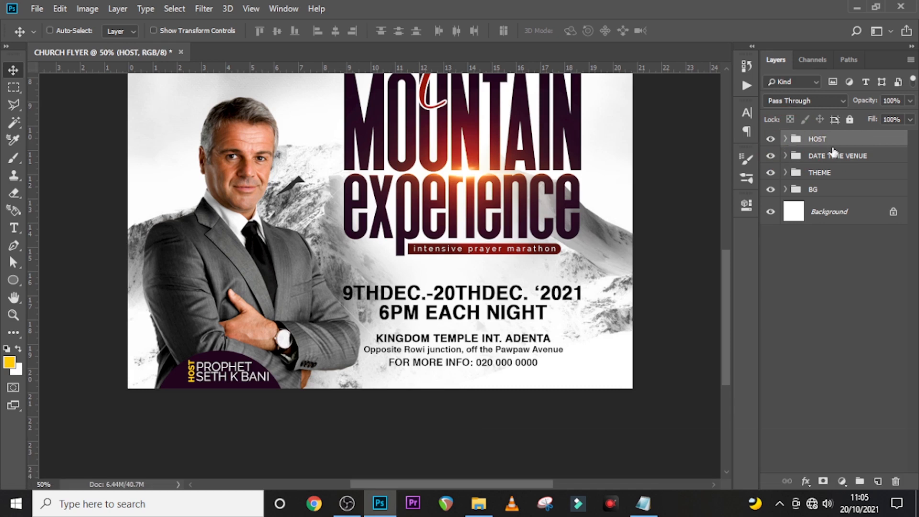
pyautogui.click(784, 138)
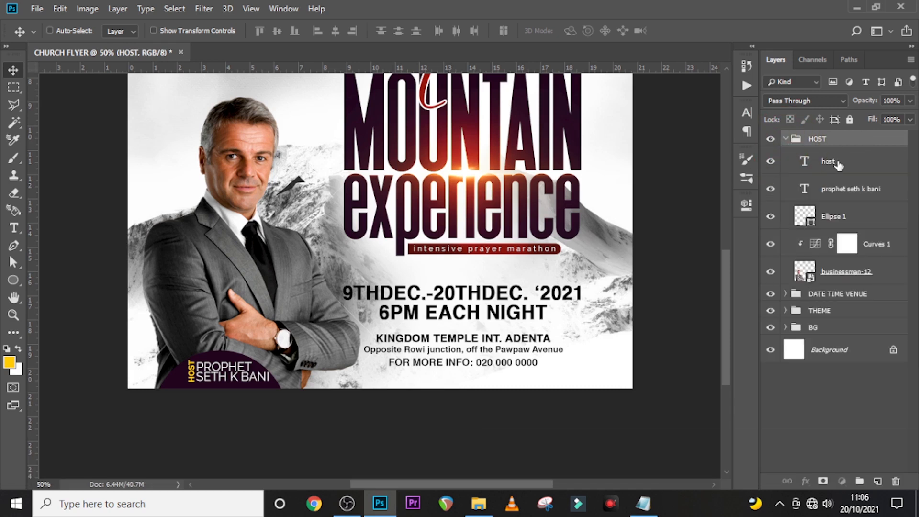
pyautogui.click(835, 163)
pyautogui.keyDown('shift'); pyautogui.click(843, 190); pyautogui.keyUp('shift')
pyautogui.keyDown('ctrl'); pyautogui.keyDown('shift'); pyautogui.click(838, 221); pyautogui.keyUp('shift'); pyautogui.keyUp('ctrl')
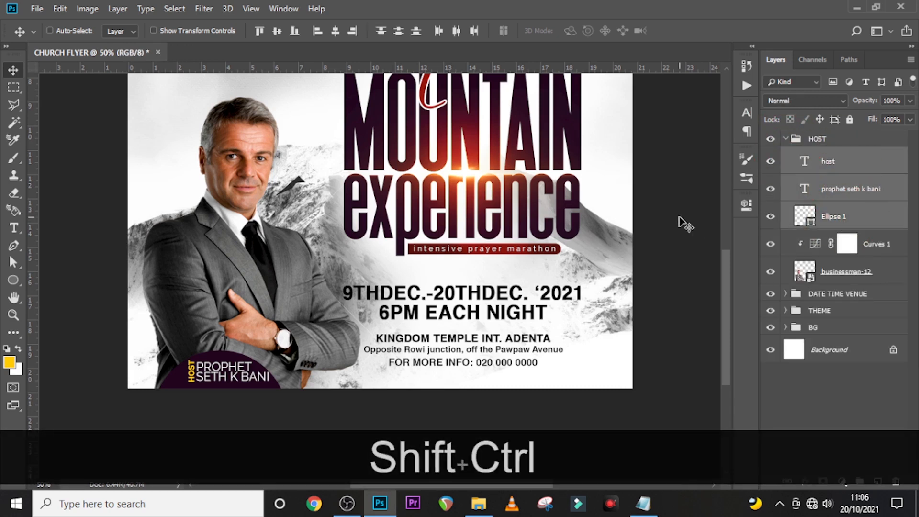
pyautogui.hotkey('ctrl', 'shift', 'v')
pyautogui.hotkey('shift', 'Right')
pyautogui.hotkey('shift', 'Right')
pyautogui.hotkey('shift', 'Right')
pyautogui.hotkey('shift', 'Right')
pyautogui.hotkey('shift', 'Right')
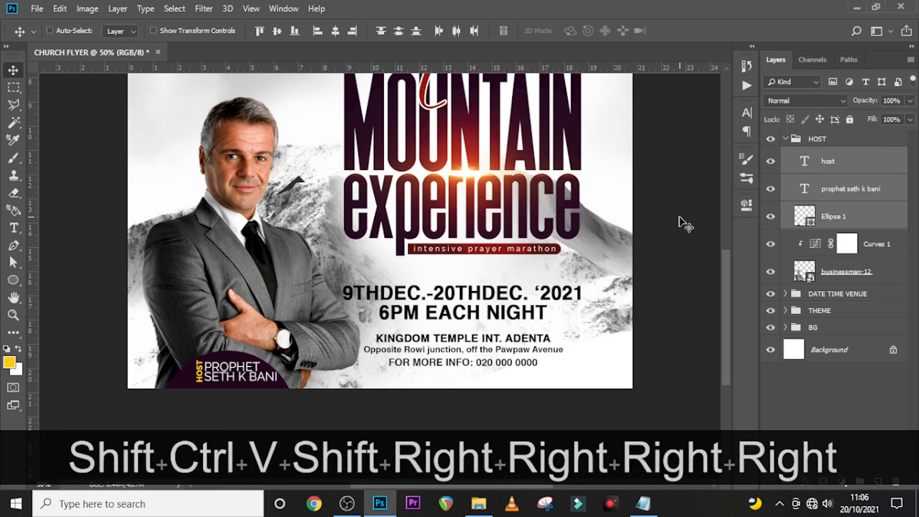
pyautogui.hotkey('shift', 'Right')
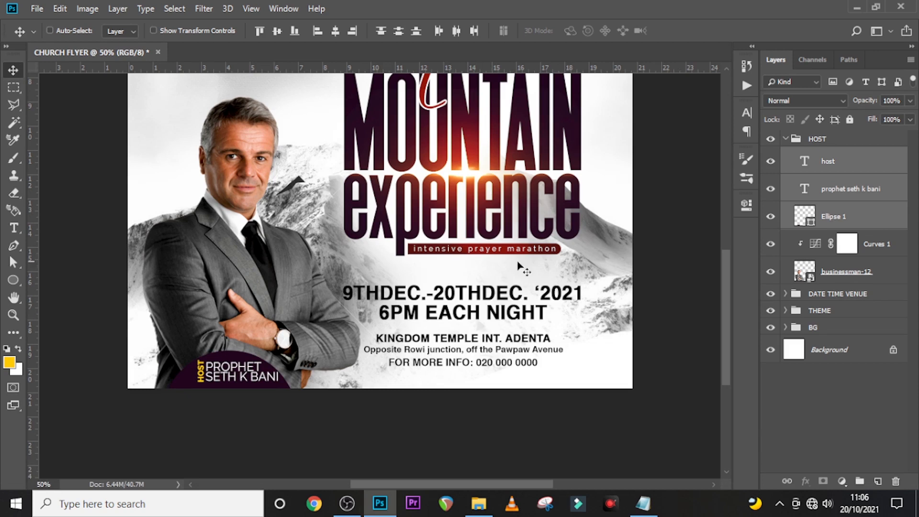
pyautogui.click(786, 139)
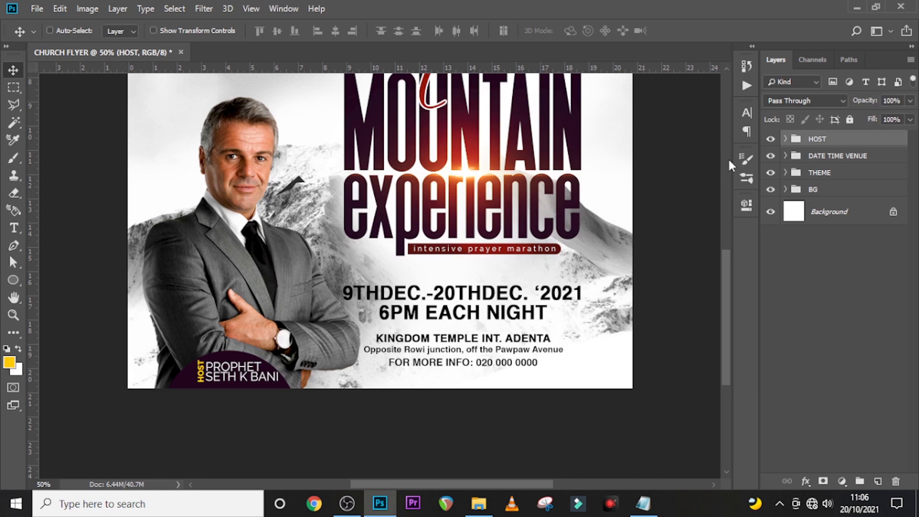
pyautogui.hotkey('ctrl', '0')
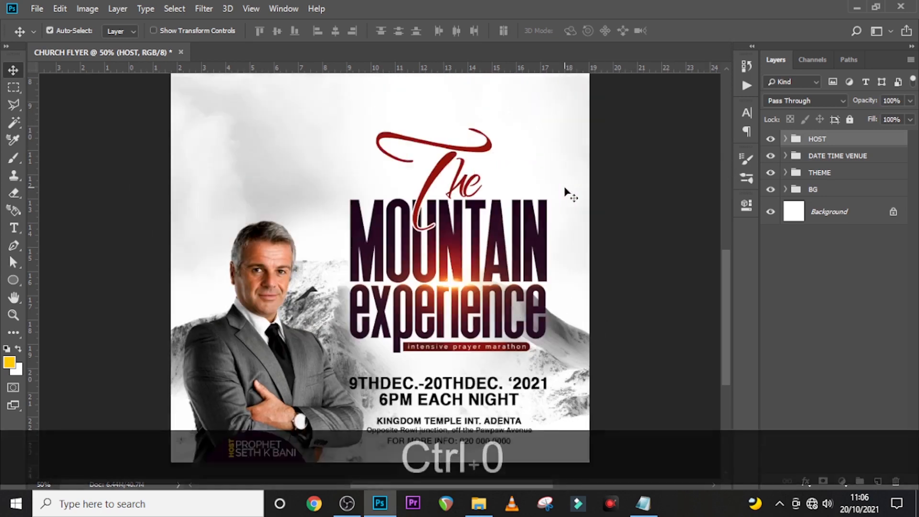
# - Add a text layer near the flyer top with 'Kingdom Temple Int.' copied from the notes
pyautogui.hotkey('ctrl', '0')
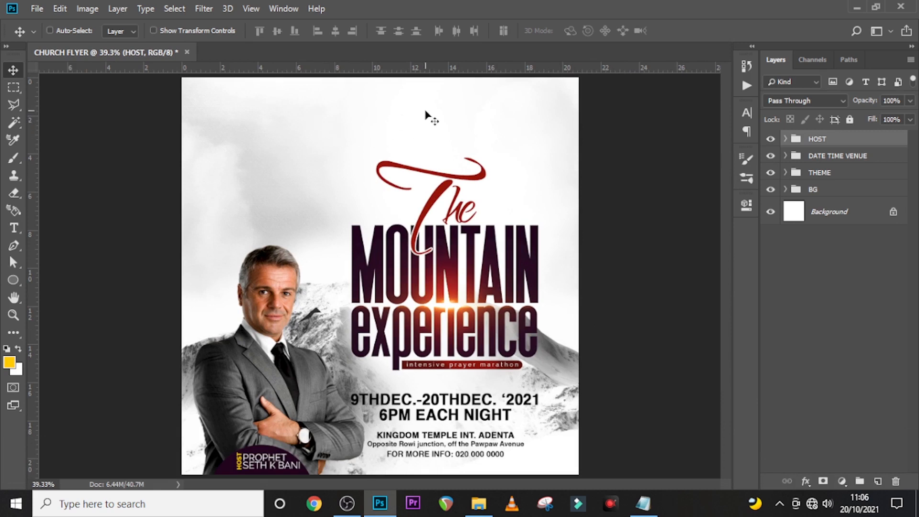
pyautogui.press('t')
pyautogui.click(330, 114)
pyautogui.click(646, 503)
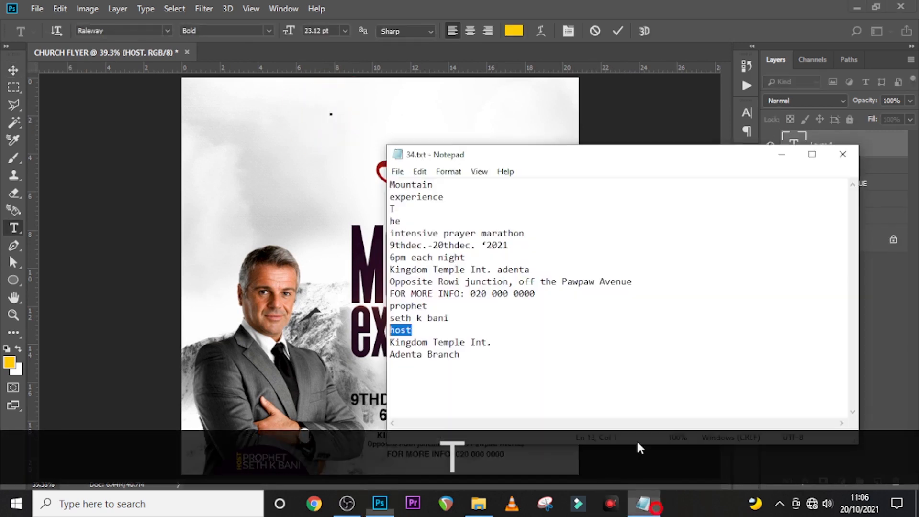
pyautogui.moveTo(493, 341); pyautogui.dragTo(378, 349)
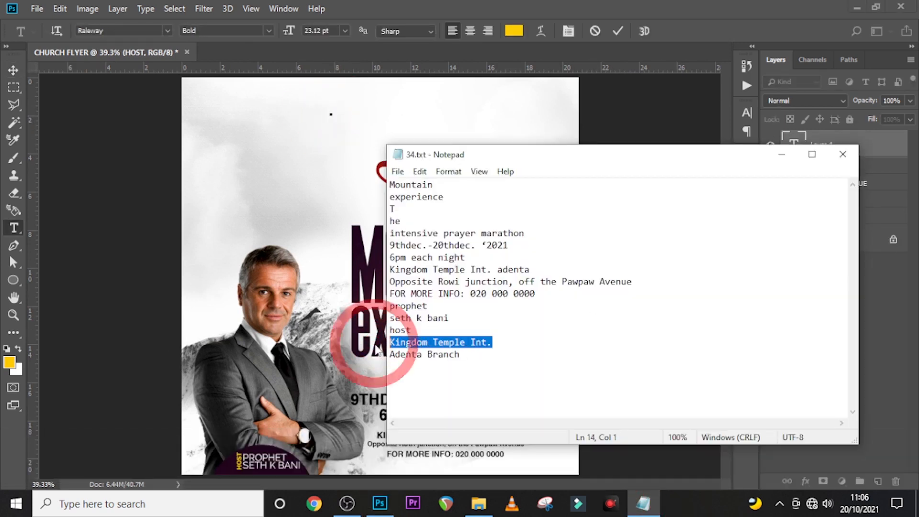
pyautogui.hotkey('ctrl', 'c')
pyautogui.click(359, 93)
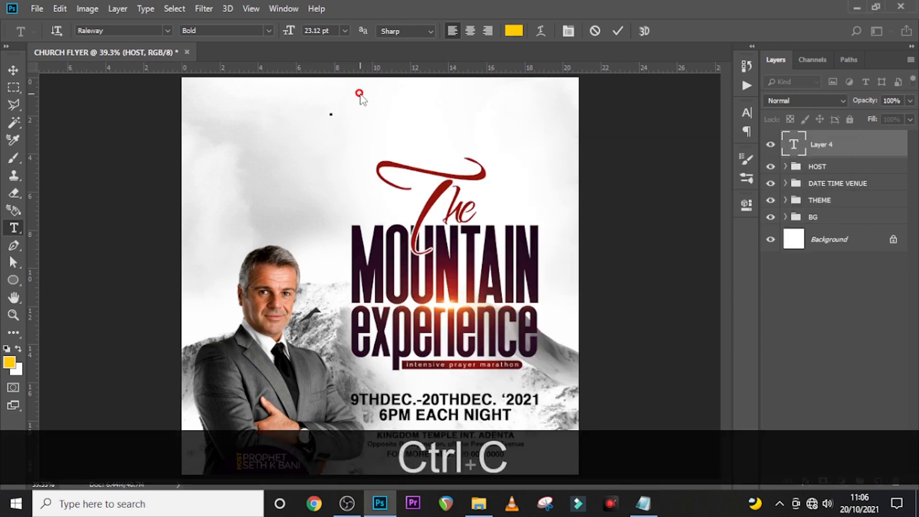
pyautogui.hotkey('ctrl', 'v')
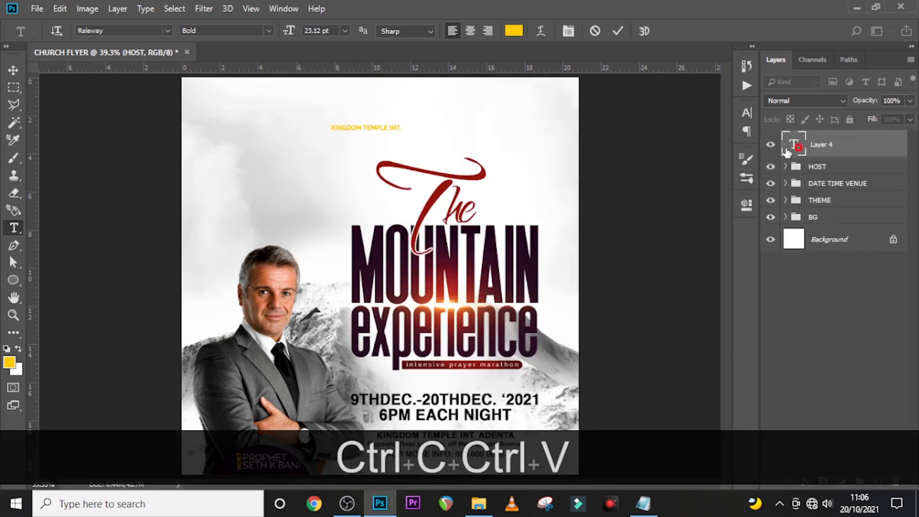
pyautogui.click(746, 113)
# - Make the church name black (000000) Cambria Regular at 32 pt with All Caps off
pyautogui.click(705, 193)
pyautogui.write('000000')
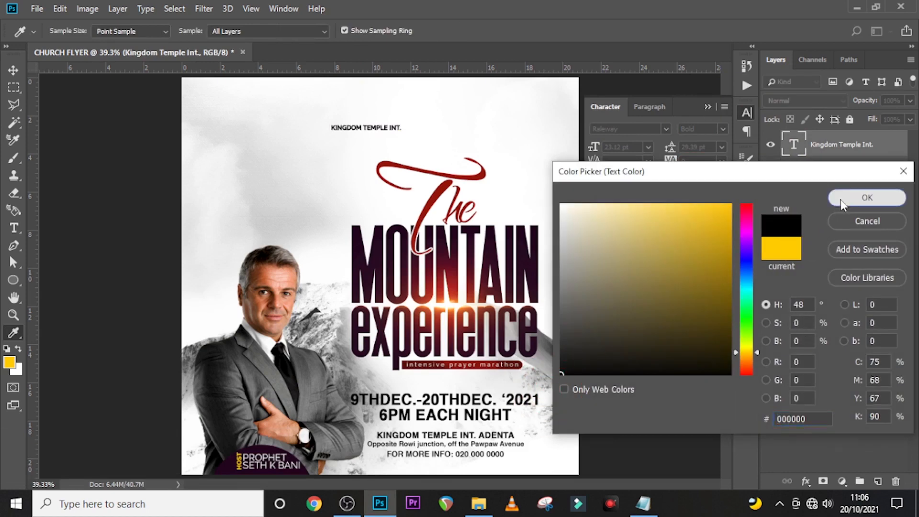
pyautogui.click(865, 198)
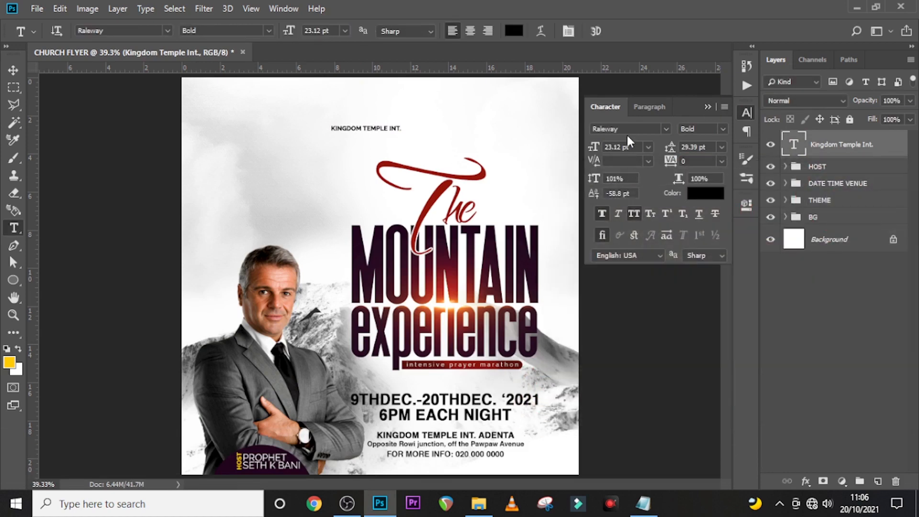
pyautogui.click(666, 129)
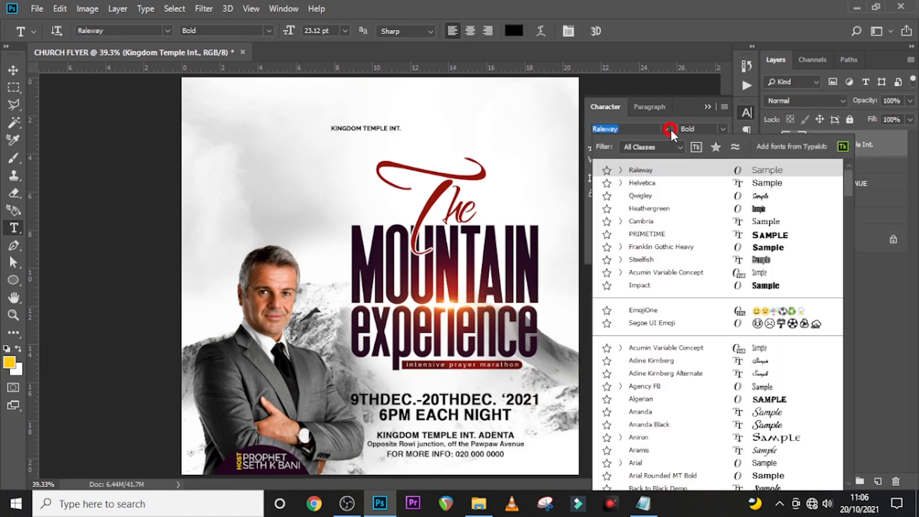
pyautogui.click(646, 221)
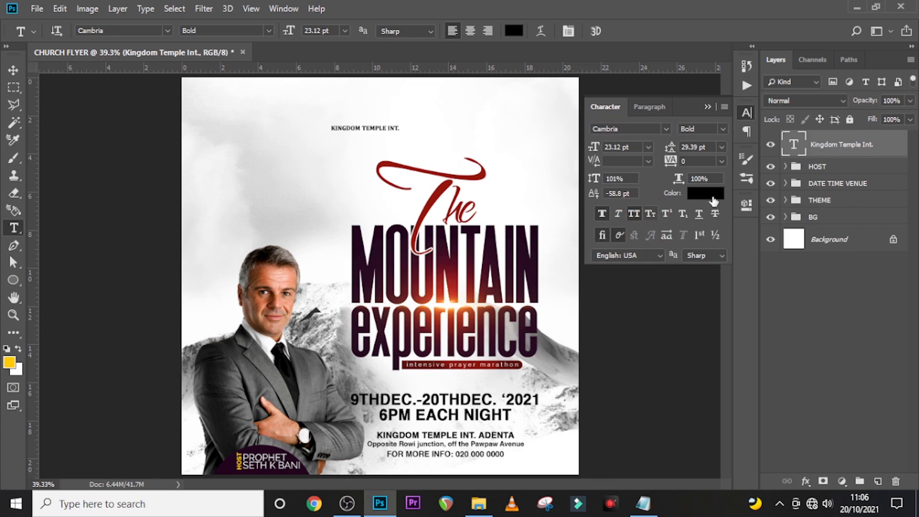
pyautogui.click(722, 129)
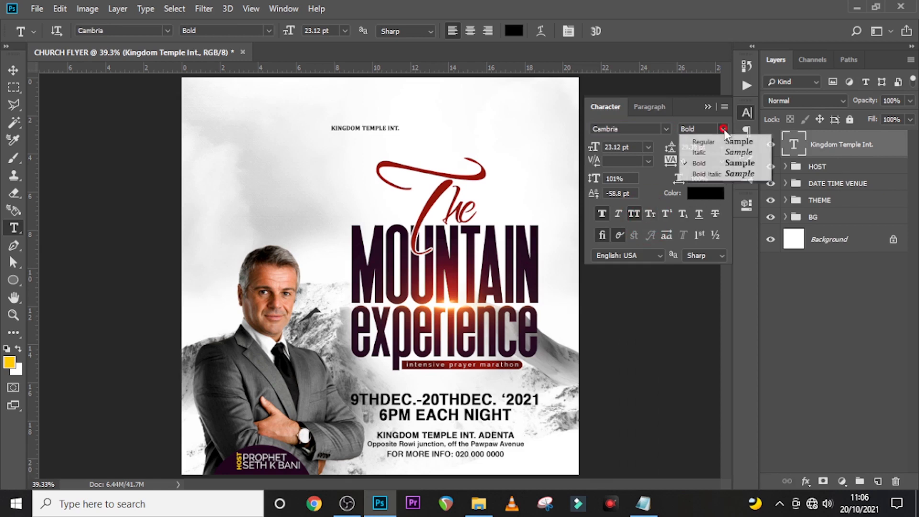
pyautogui.click(704, 141)
pyautogui.click(631, 148)
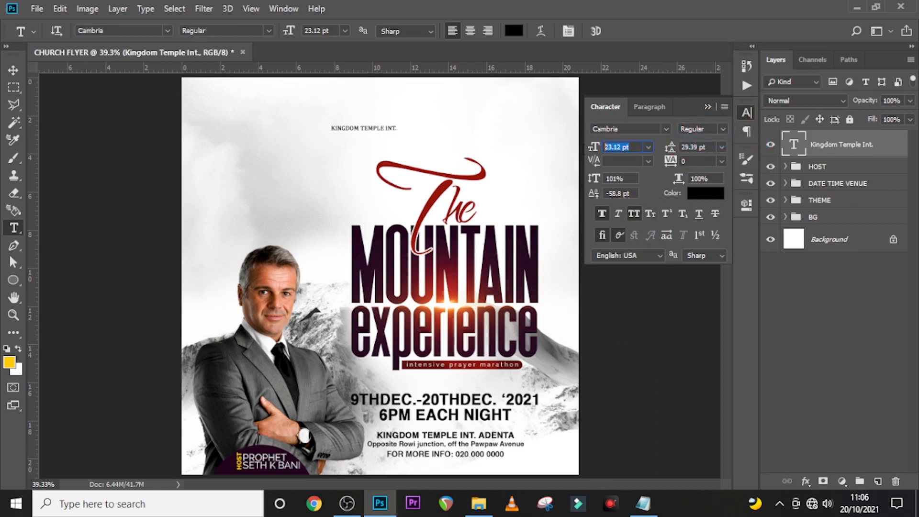
pyautogui.write('32')
pyautogui.press('Return')
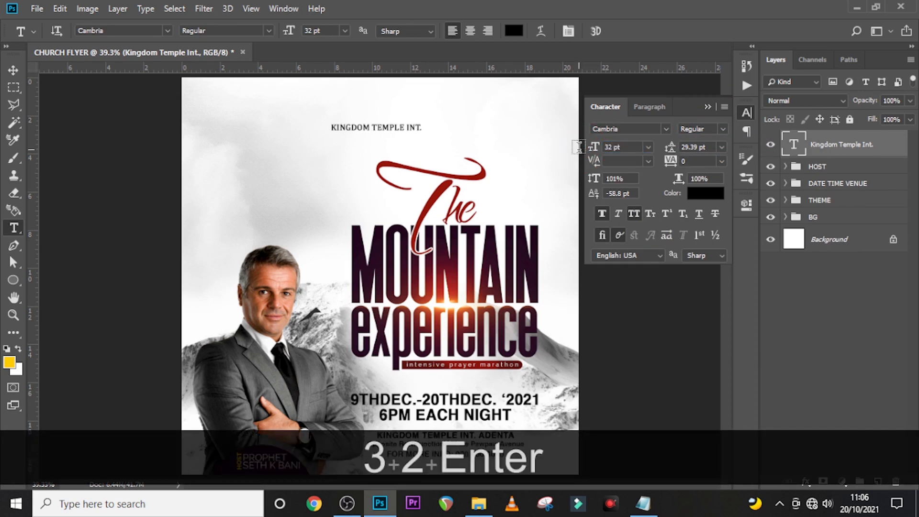
pyautogui.click(634, 214)
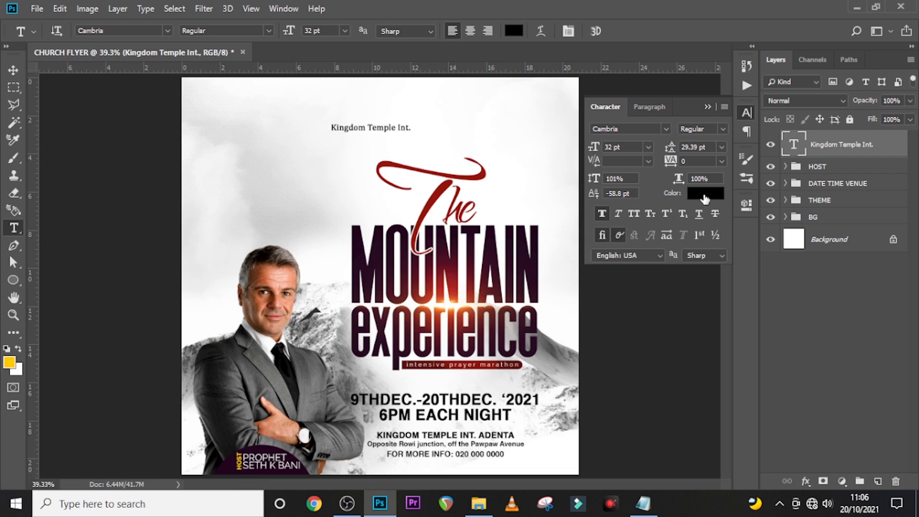
# - Check the Kingdom Temple Int. layer's tracking and paragraph settings
pyautogui.click(678, 162)
pyautogui.click(821, 152)
pyautogui.press('ctrl')
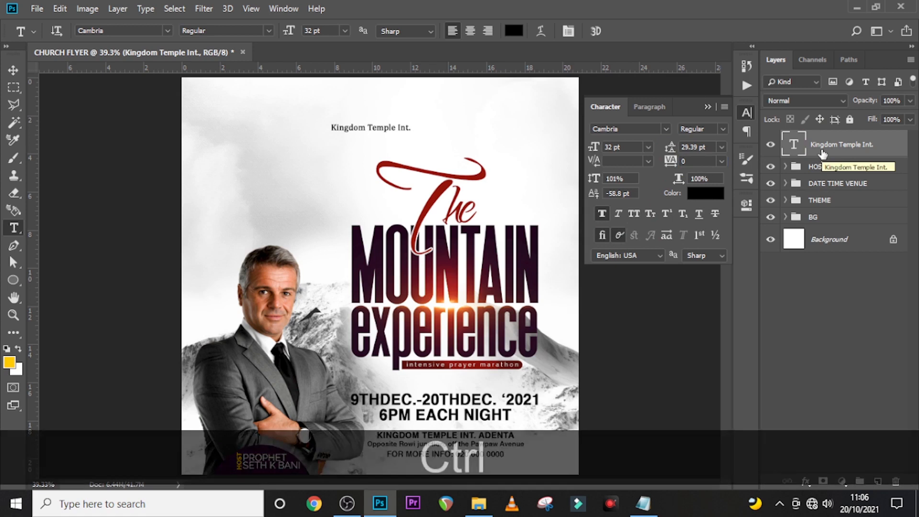
pyautogui.click(653, 107)
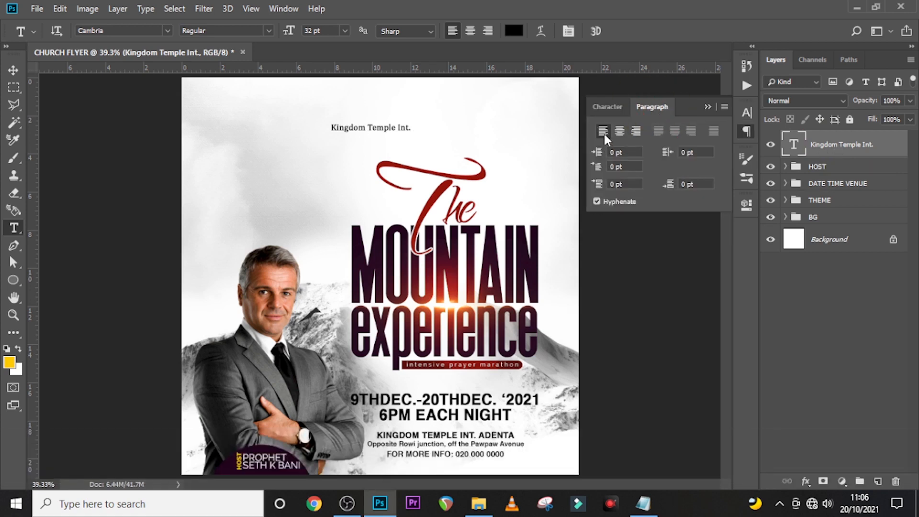
pyautogui.click(605, 109)
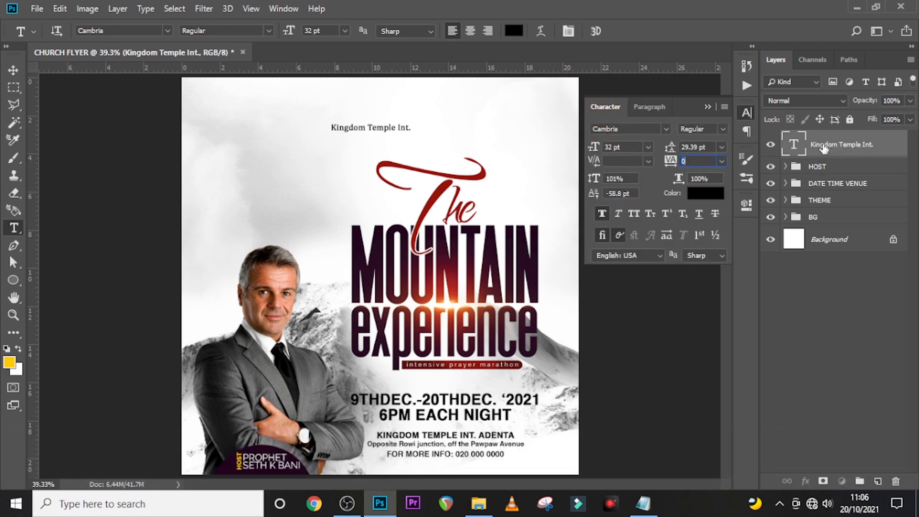
# - Duplicate the church name layer and nudge the copy downward
pyautogui.hotkey('ctrl', 'j')
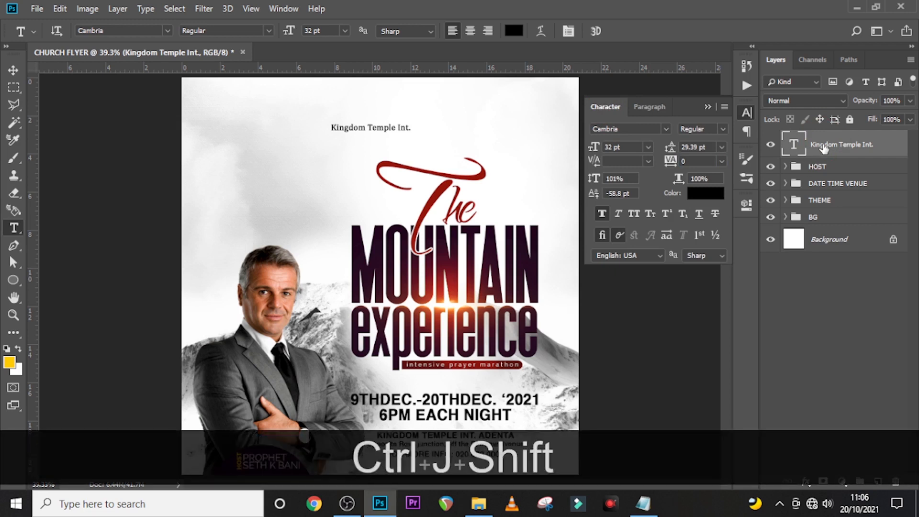
pyautogui.hotkey('shift', 'Down')
pyautogui.hotkey('shift', 'Down')
pyautogui.hotkey('shift', 'Down')
pyautogui.press('v')
pyautogui.hotkey('shift', 'Down')
pyautogui.hotkey('shift', 'Down')
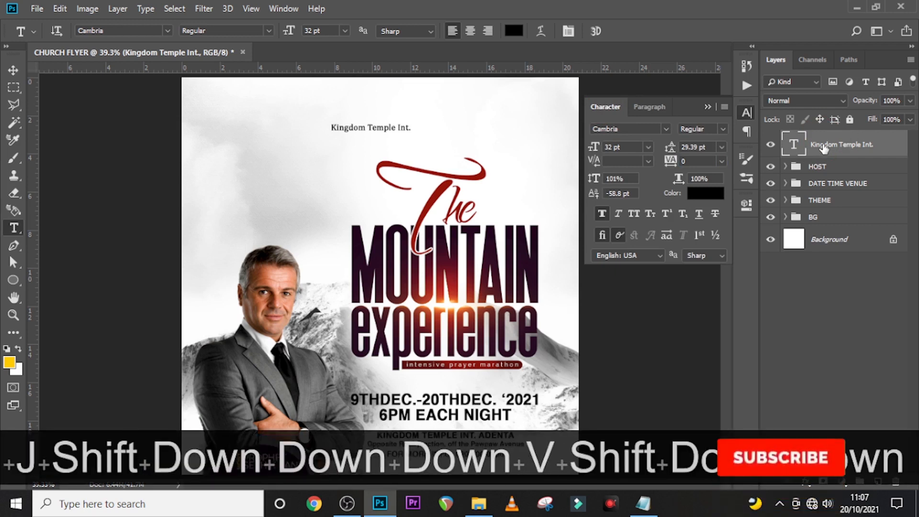
# - Make another copy of the Kingdom Temple Int. text and move it below the original
pyautogui.click(711, 107)
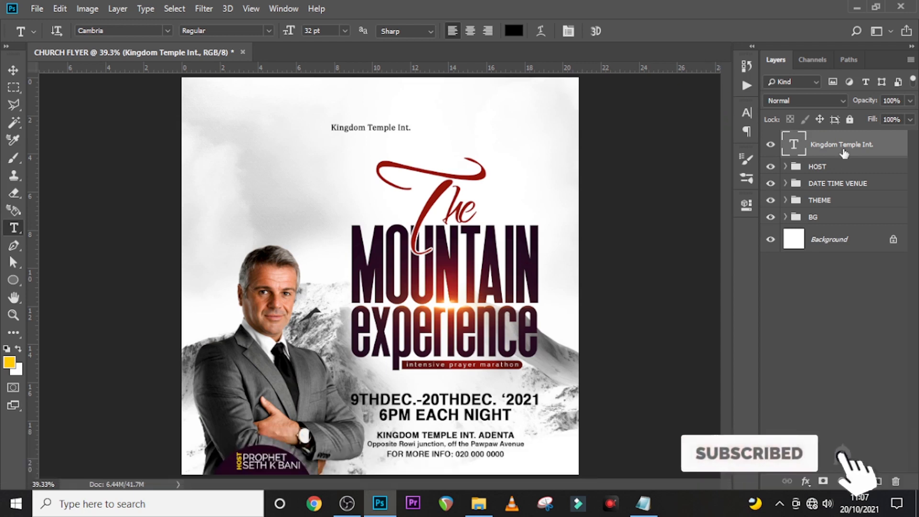
pyautogui.hotkey('ctrl', 'j')
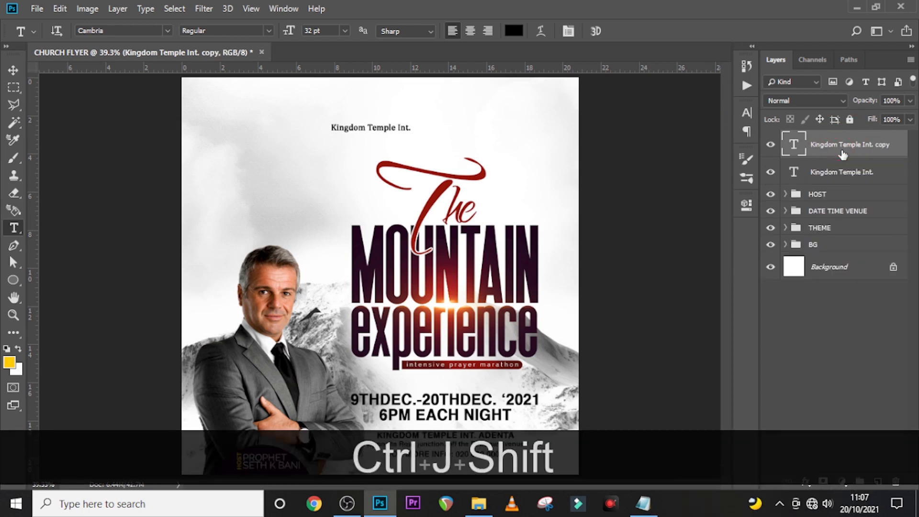
pyautogui.hotkey('shift', 'Down')
pyautogui.hotkey('shift', 'Down')
pyautogui.press('v')
pyautogui.hotkey('shift', 'Down')
pyautogui.hotkey('shift', 'Down')
pyautogui.hotkey('shift', 'Down')
pyautogui.hotkey('shift', 'Down')
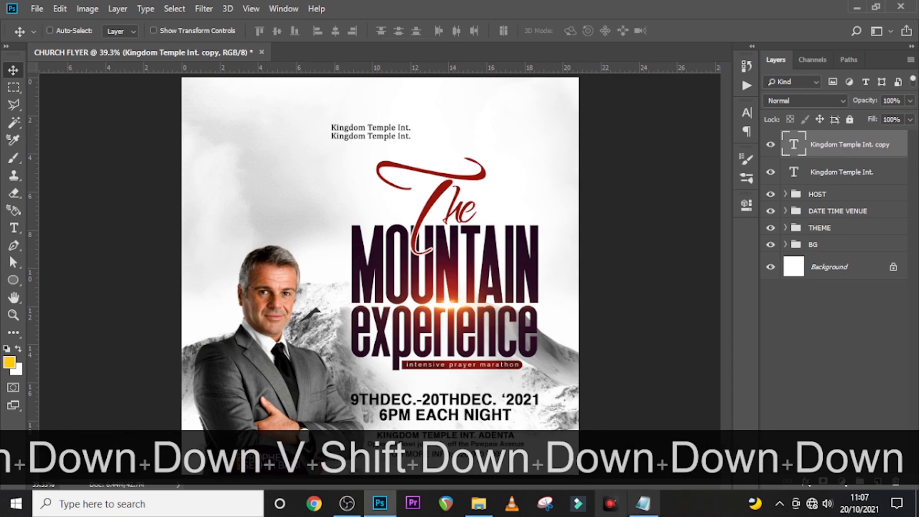
# - Replace the copied line's text with 'Adenta Branch' from the notes
pyautogui.click(643, 503)
pyautogui.moveTo(479, 355); pyautogui.dragTo(378, 359)
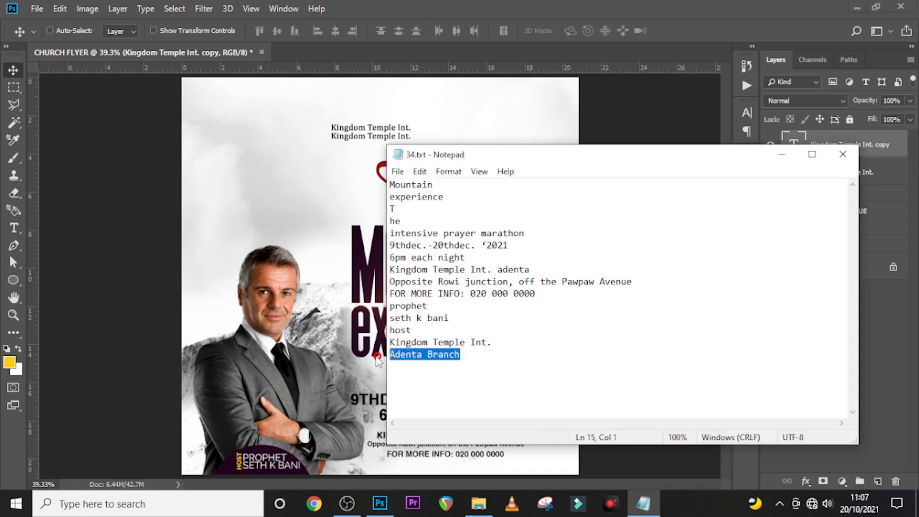
pyautogui.hotkey('ctrl', 'c')
pyautogui.click(469, 15)
pyautogui.doubleClick(787, 146)
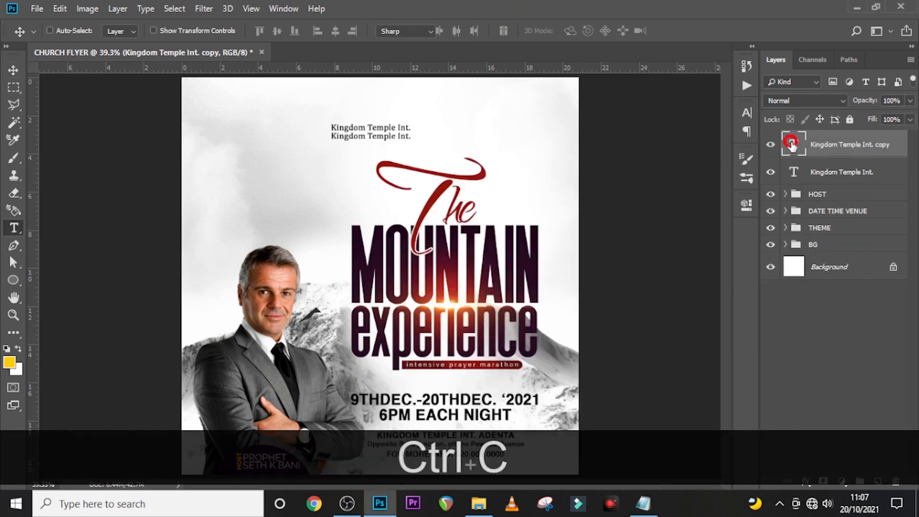
pyautogui.hotkey('ctrl', 'v')
pyautogui.click(793, 146)
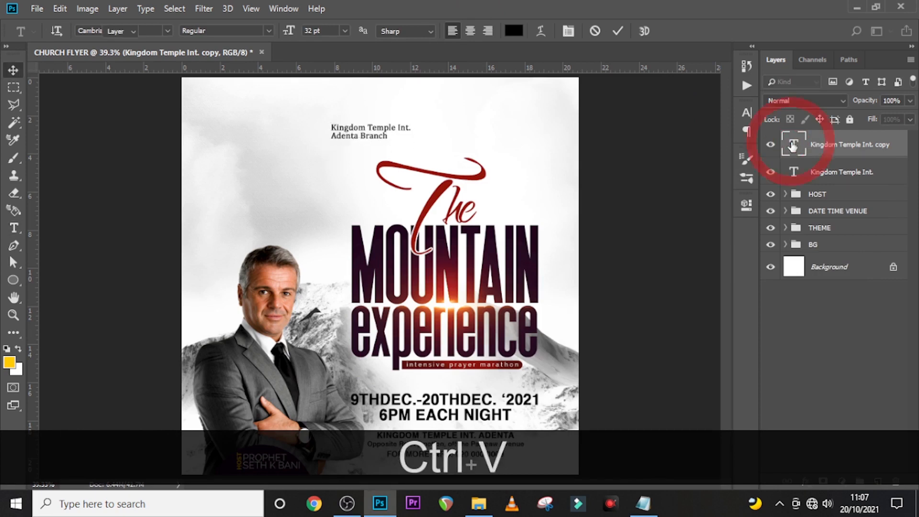
pyautogui.press('v')
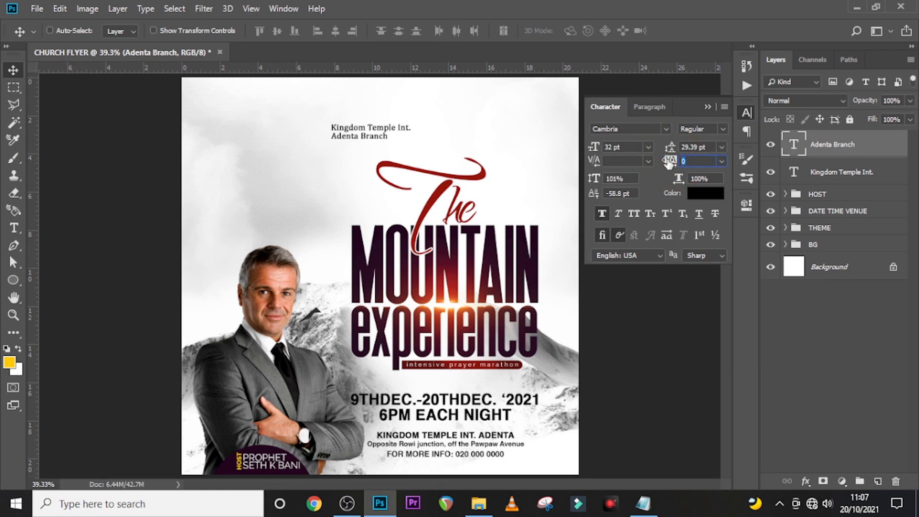
# - Set Adenta Branch's tracking to 260 and remove its faux bold
pyautogui.write('260')
pyautogui.press('Return')
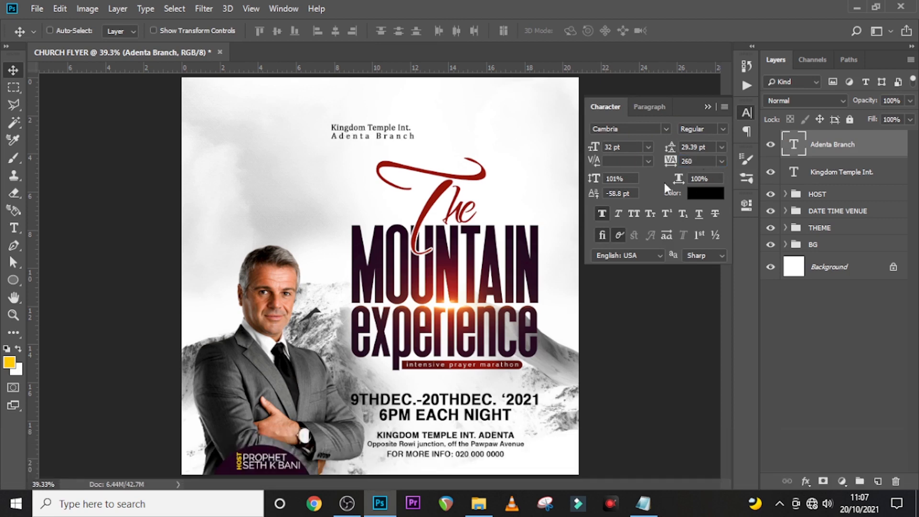
pyautogui.click(602, 214)
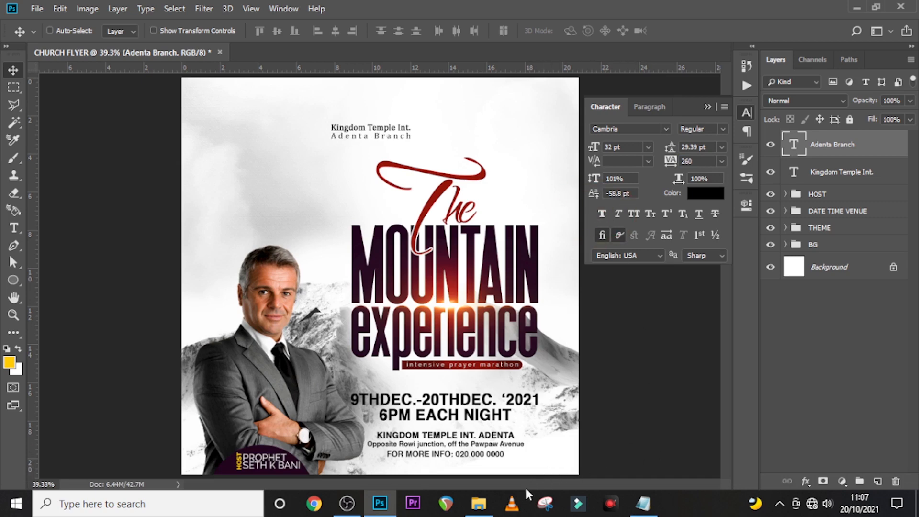
pyautogui.click(493, 513)
# - Place white logo.png on the flyer and scale it down to about 24% around its centre
pyautogui.press('Right')
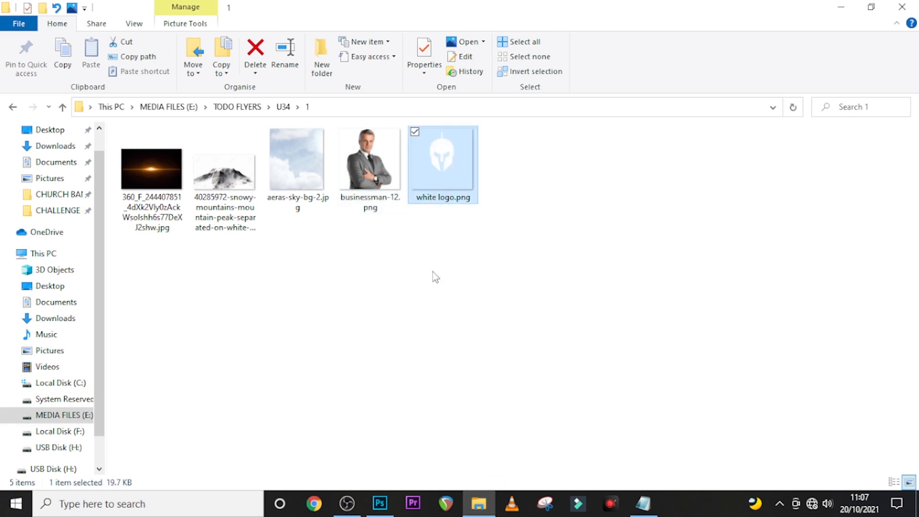
pyautogui.moveTo(391, 483); pyautogui.dragTo(322, 231)
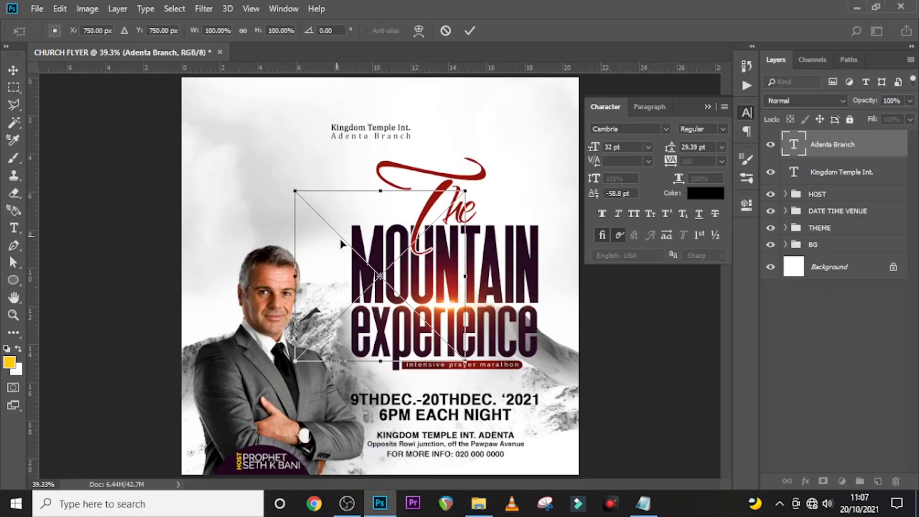
pyautogui.moveTo(466, 361); pyautogui.dragTo(404, 282)
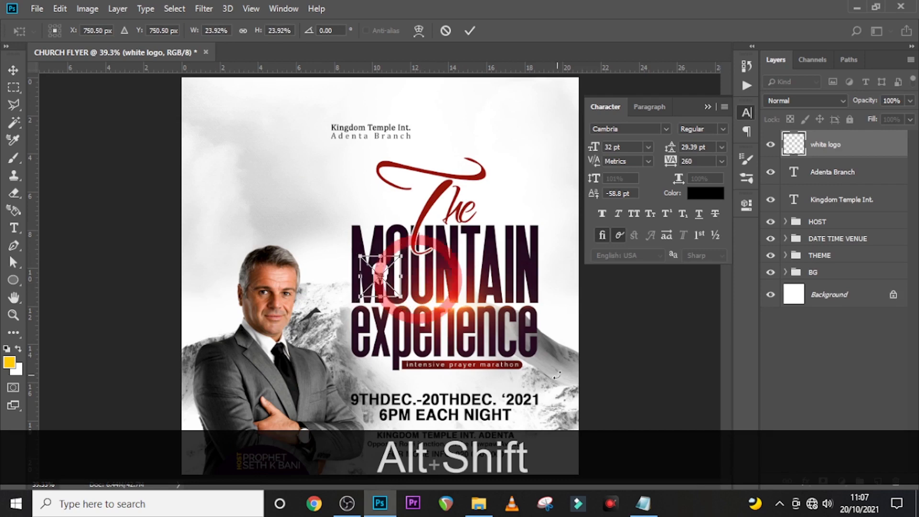
pyautogui.hotkey('alt', 'shift', 'Return')
pyautogui.doubleClick(893, 155)
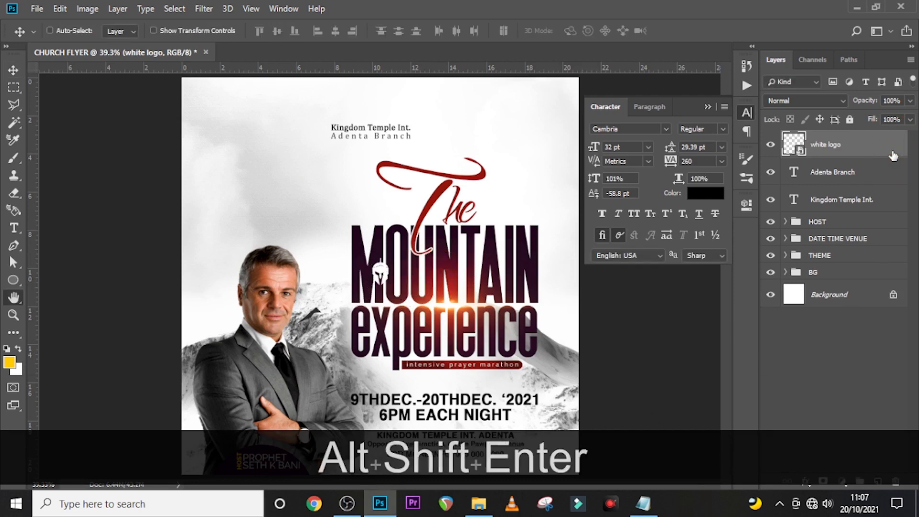
# - Apply a black Color Overlay layer style to the white logo layer
pyautogui.click(430, 309)
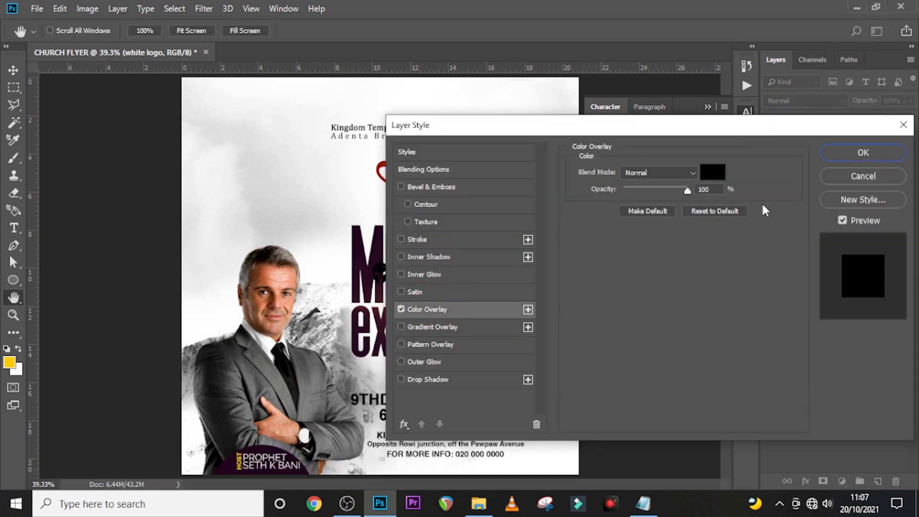
pyautogui.click(716, 176)
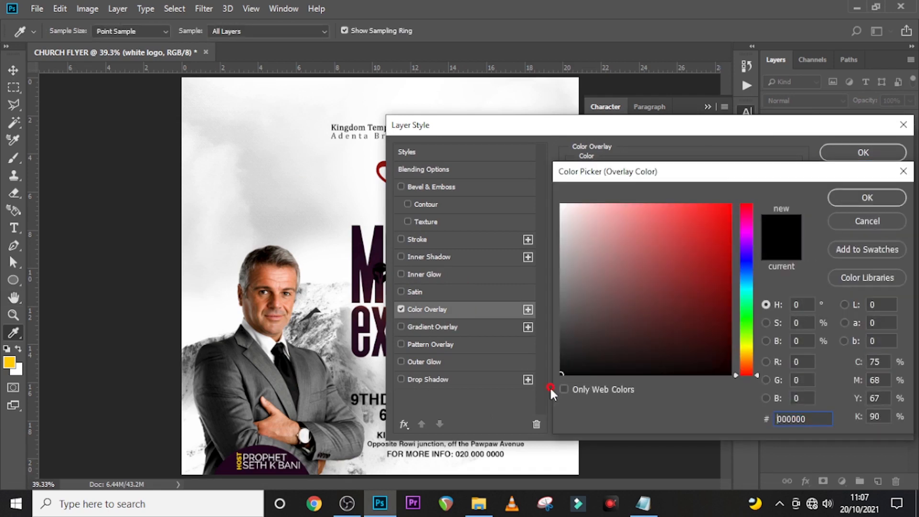
pyautogui.click(839, 197)
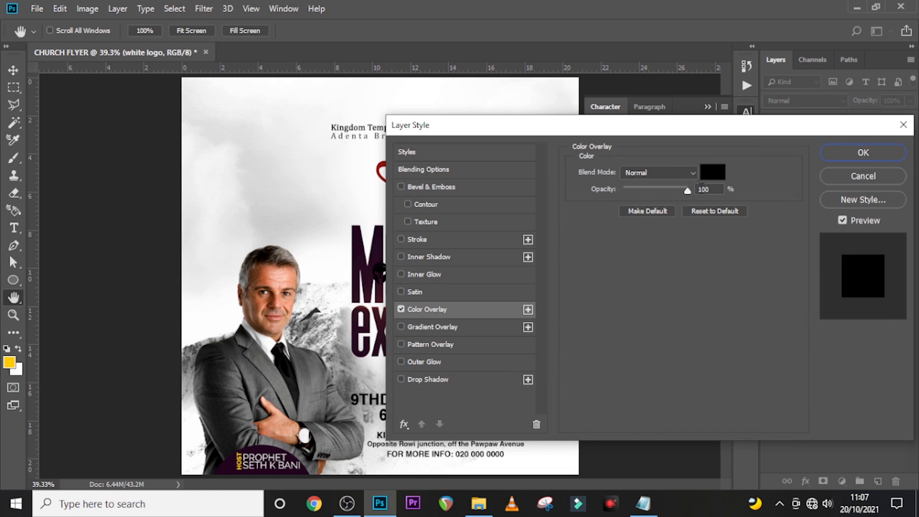
pyautogui.click(863, 153)
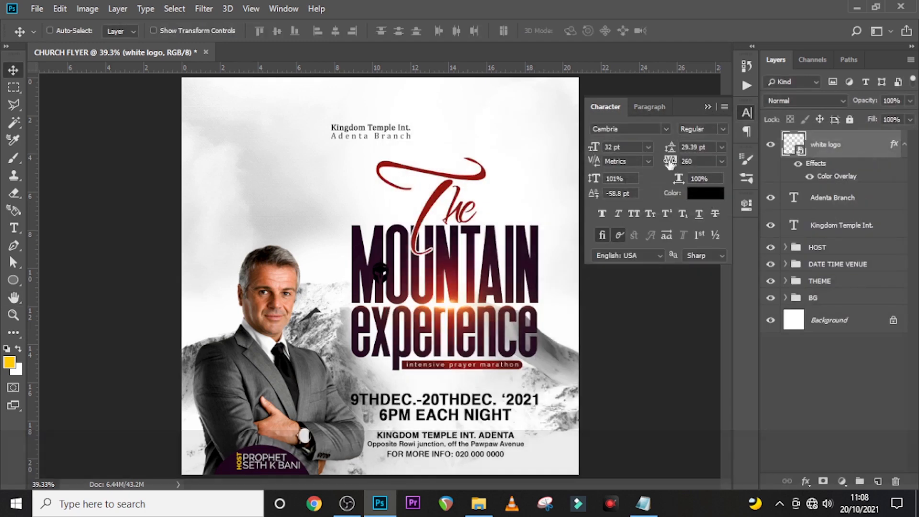
# - Move the logo up beside the Kingdom Temple Int. heading
pyautogui.press('v')
pyautogui.moveTo(371, 249); pyautogui.dragTo(314, 107)
pyautogui.press('Up')
pyautogui.press('Left')
pyautogui.press('Left')
pyautogui.press('Left')
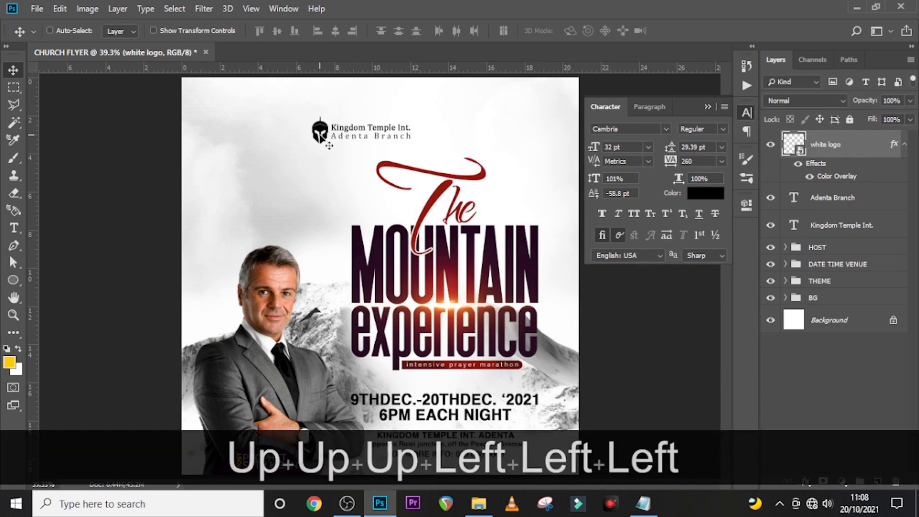
# - Shrink the logo to about 18% and fine-tune its position left of the church name
pyautogui.hotkey('ctrl', 't')
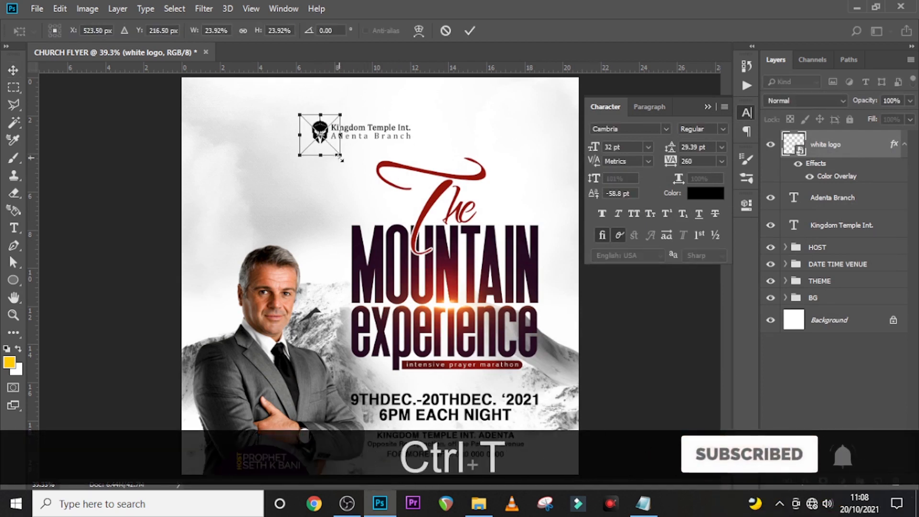
pyautogui.moveTo(341, 155); pyautogui.dragTo(334, 155)
pyautogui.press('Return')
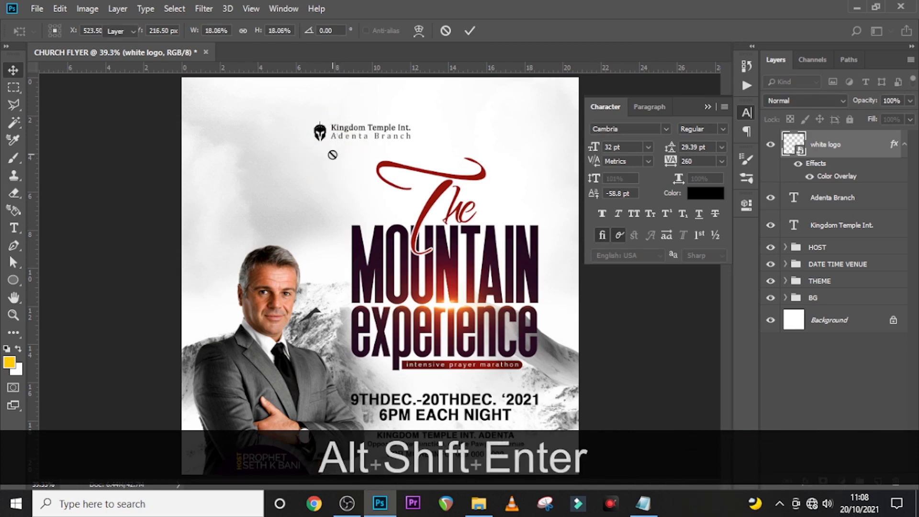
pyautogui.press('v')
pyautogui.press('Right')
pyautogui.press('Right')
pyautogui.press('Right')
pyautogui.press('Right')
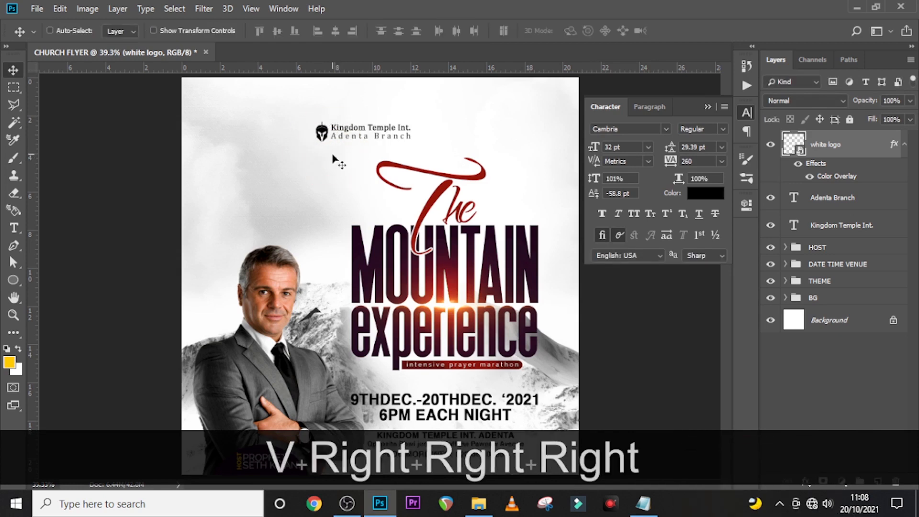
pyautogui.press('Up')
pyautogui.press('Down')
pyautogui.press('Right')
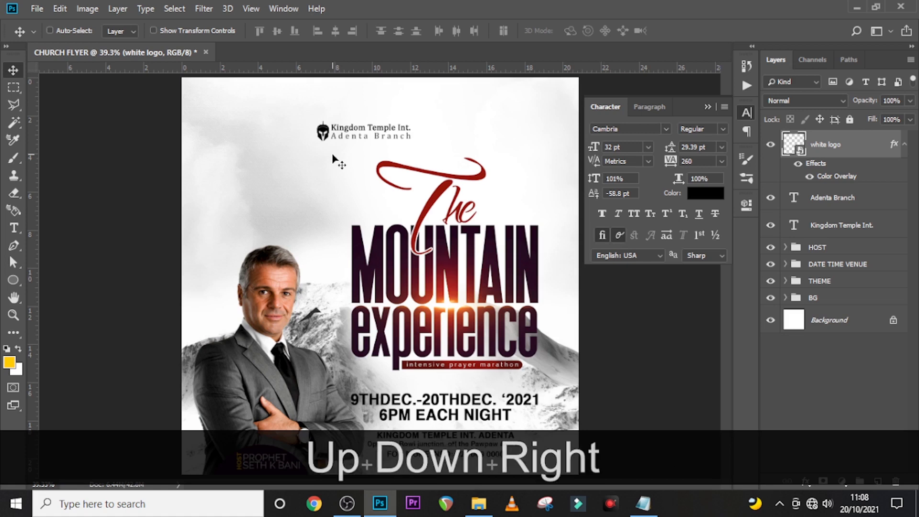
pyautogui.click(856, 144)
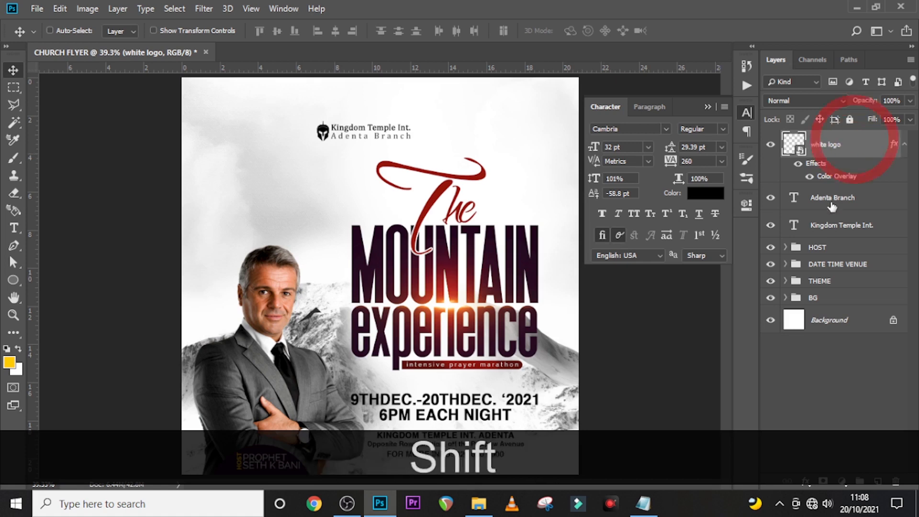
# - Group the logo with the Kingdom Temple Int. and Adenta Branch layers, naming it LOGO
pyautogui.keyDown('shift'); pyautogui.click(832, 225); pyautogui.keyUp('shift')
pyautogui.hotkey('ctrl', 'shift', 'g')
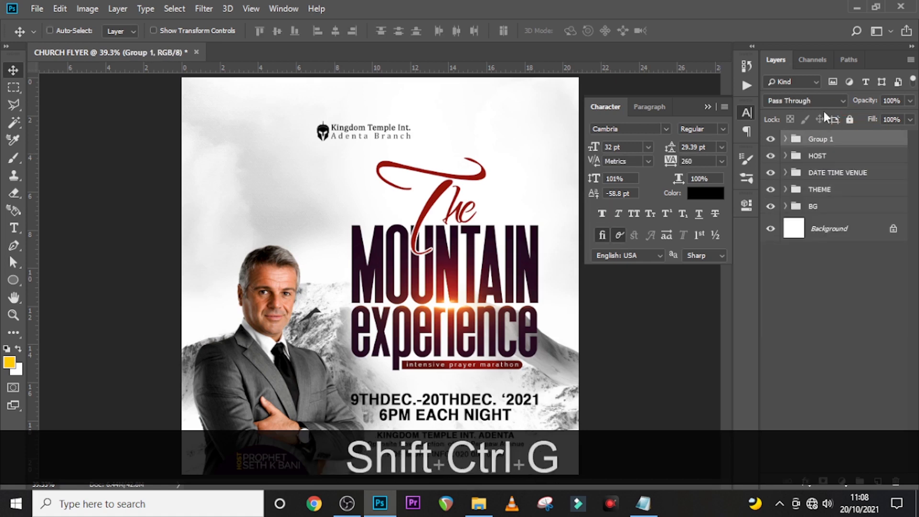
pyautogui.doubleClick(818, 140)
pyautogui.press('capslock')
pyautogui.write('logo')
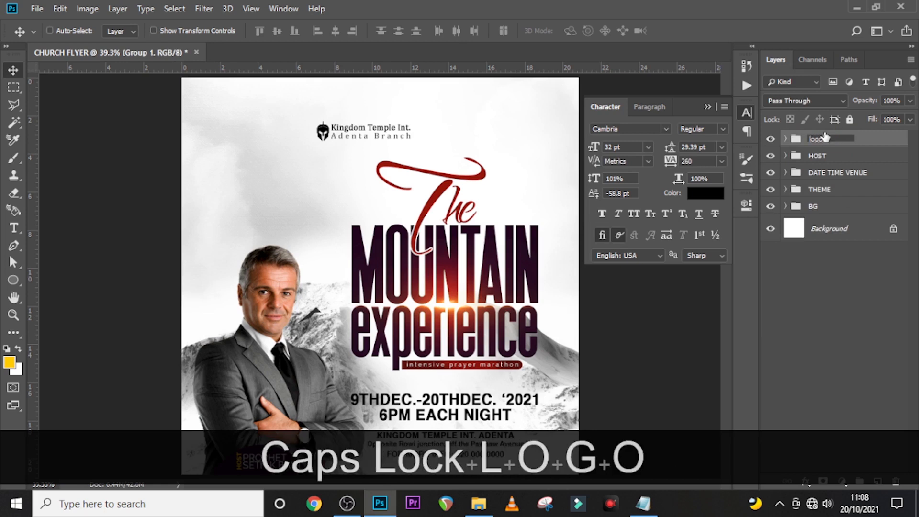
pyautogui.press('BackSpace')
pyautogui.press('BackSpace')
pyautogui.press('BackSpace')
pyautogui.press('BackSpace')
pyautogui.press('capslock')
pyautogui.write('LOGO')
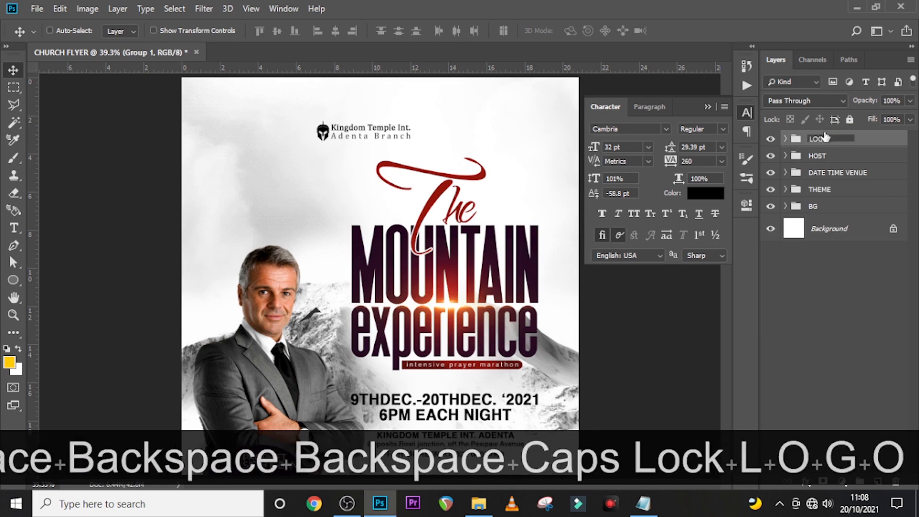
pyautogui.press('Return')
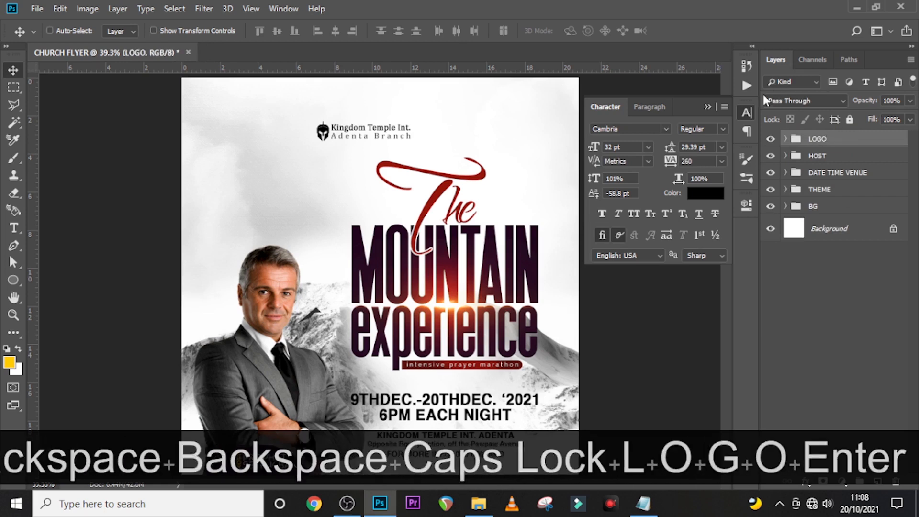
# - Try the LOGO group in several spots, then bring it back to the flyer's top centre
pyautogui.press('v')
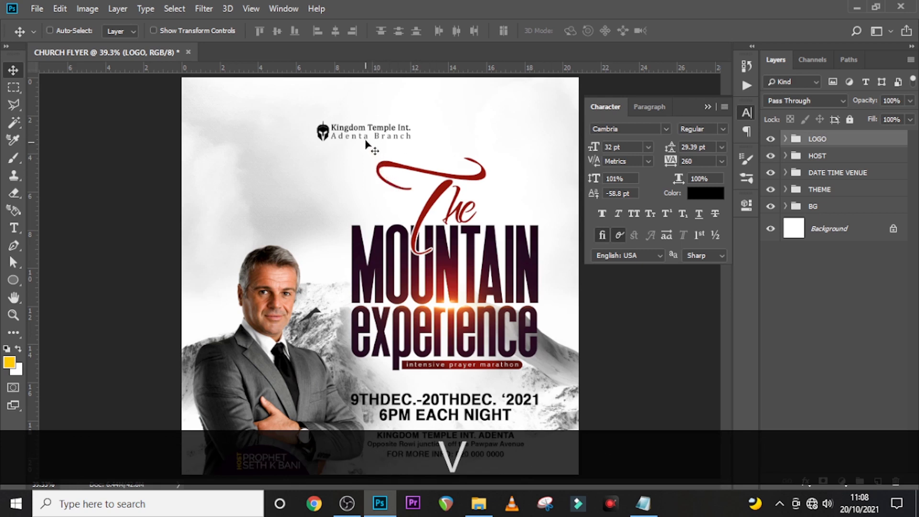
pyautogui.moveTo(366, 143); pyautogui.dragTo(317, 187)
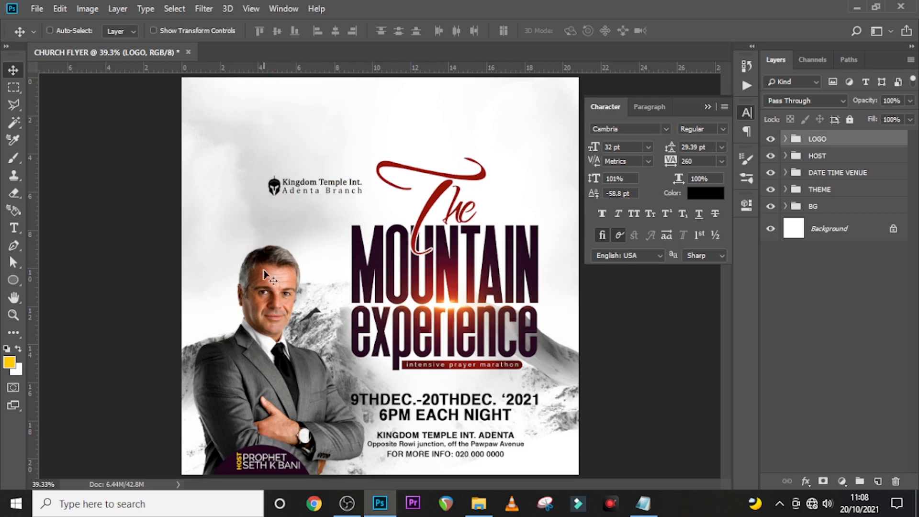
pyautogui.moveTo(267, 276); pyautogui.dragTo(350, 218)
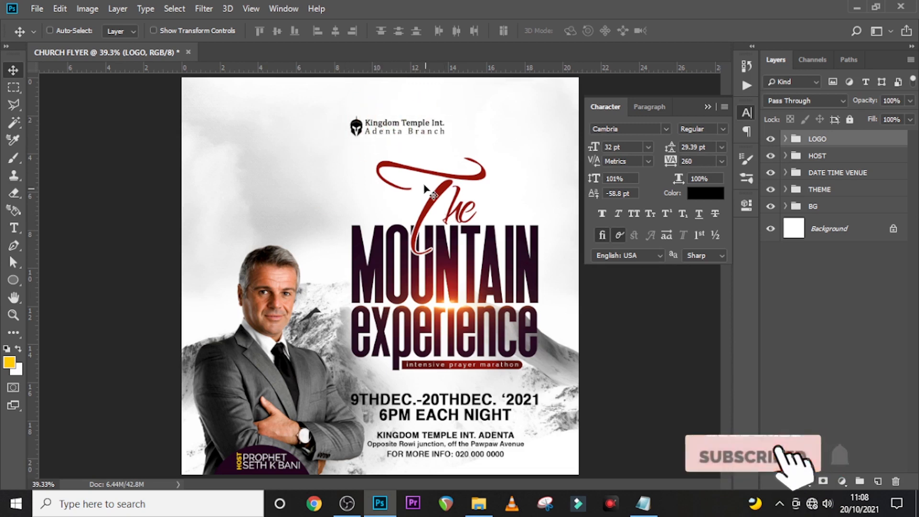
pyautogui.moveTo(398, 134); pyautogui.dragTo(378, 130)
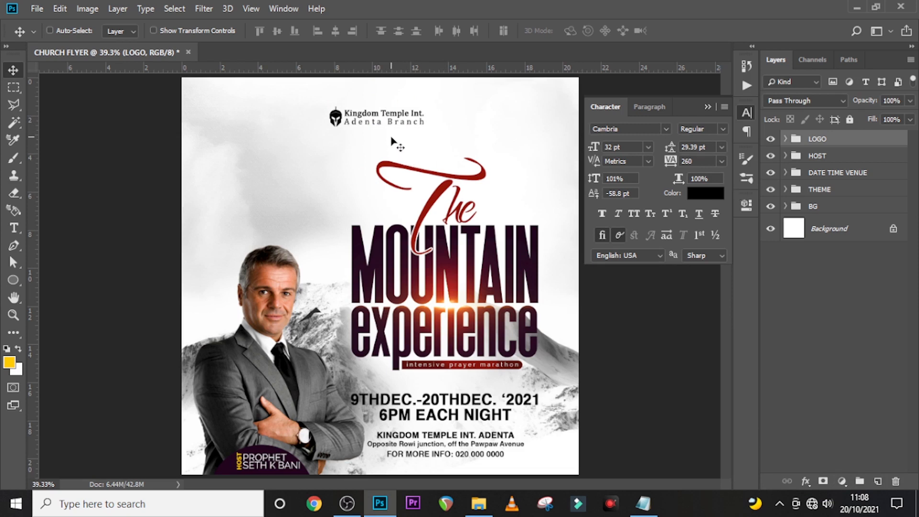
pyautogui.moveTo(397, 144); pyautogui.dragTo(457, 325)
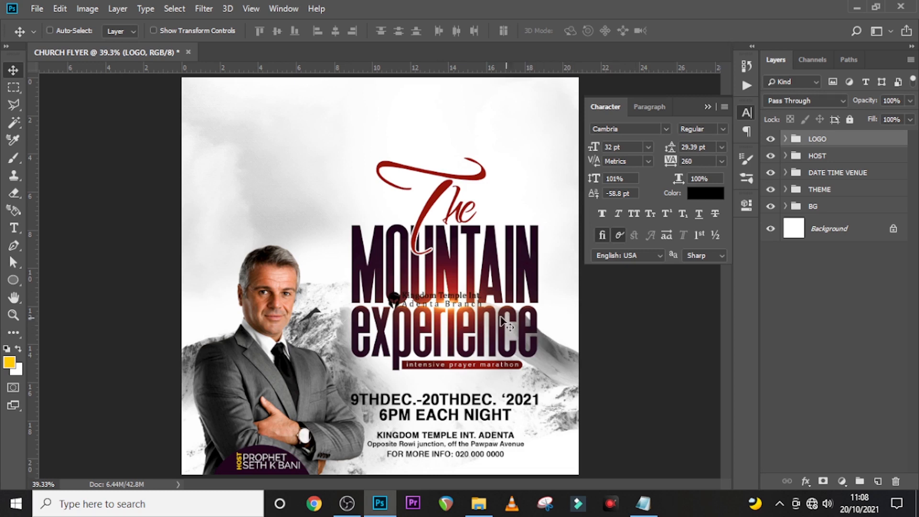
pyautogui.moveTo(444, 302); pyautogui.dragTo(370, 119)
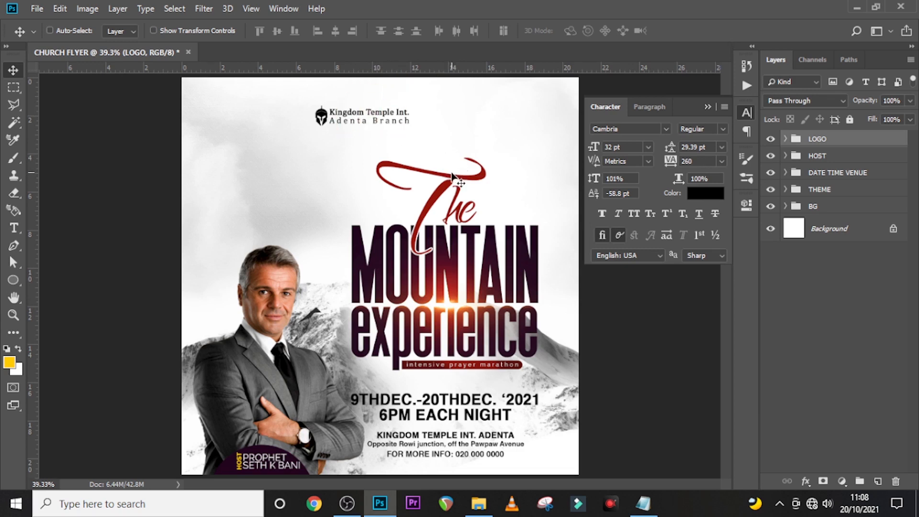
# - Nudge the LOGO group up and right into its final spot above the title
pyautogui.hotkey('shift', 'Up')
pyautogui.press('Up')
pyautogui.press('Right')
pyautogui.hotkey('shift', 'Right')
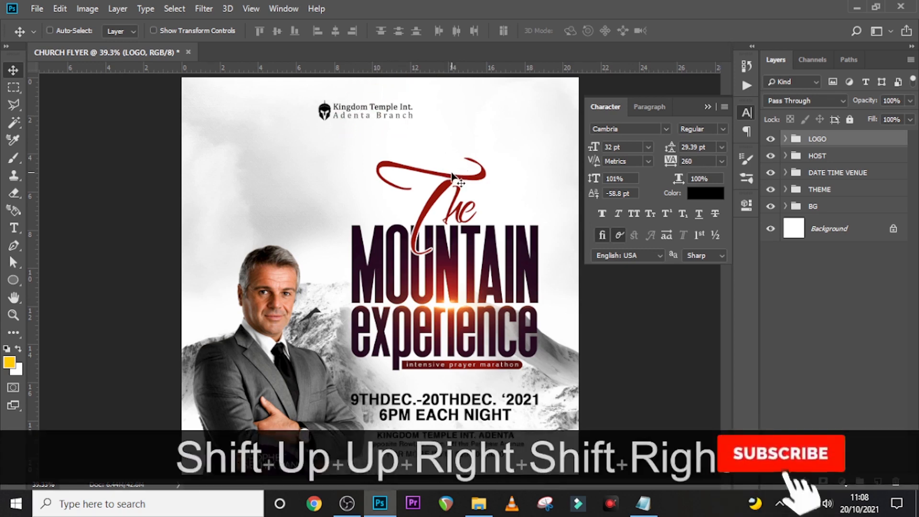
pyautogui.press('Right')
pyautogui.press('Down')
pyautogui.press('Down')
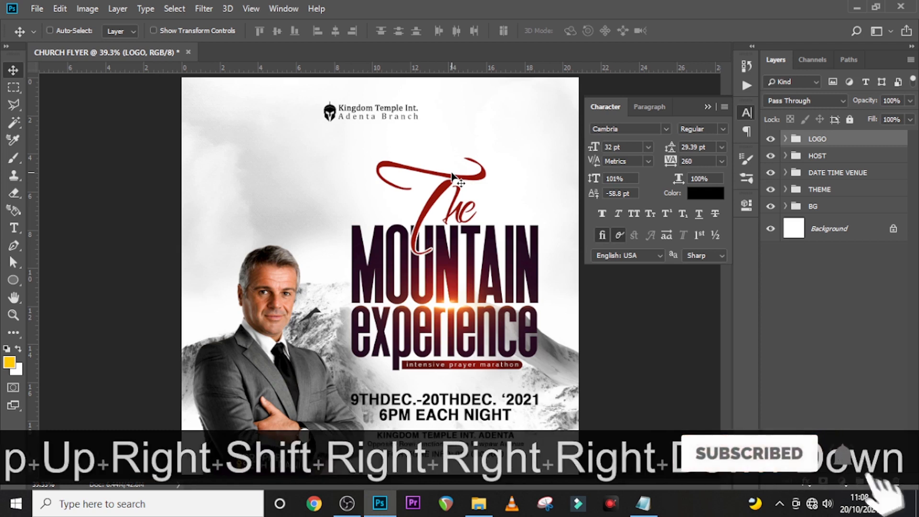